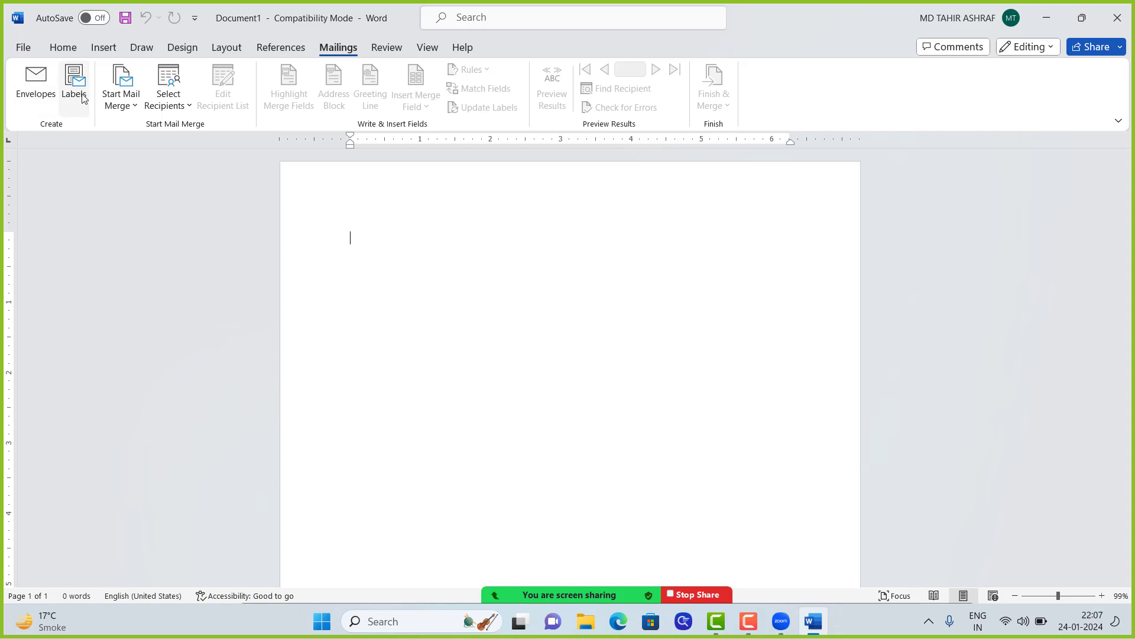
# Step: Close the Envelopes dialog unchanged and bring up the Labels tab with an empty address
pyautogui.click(50, 95)
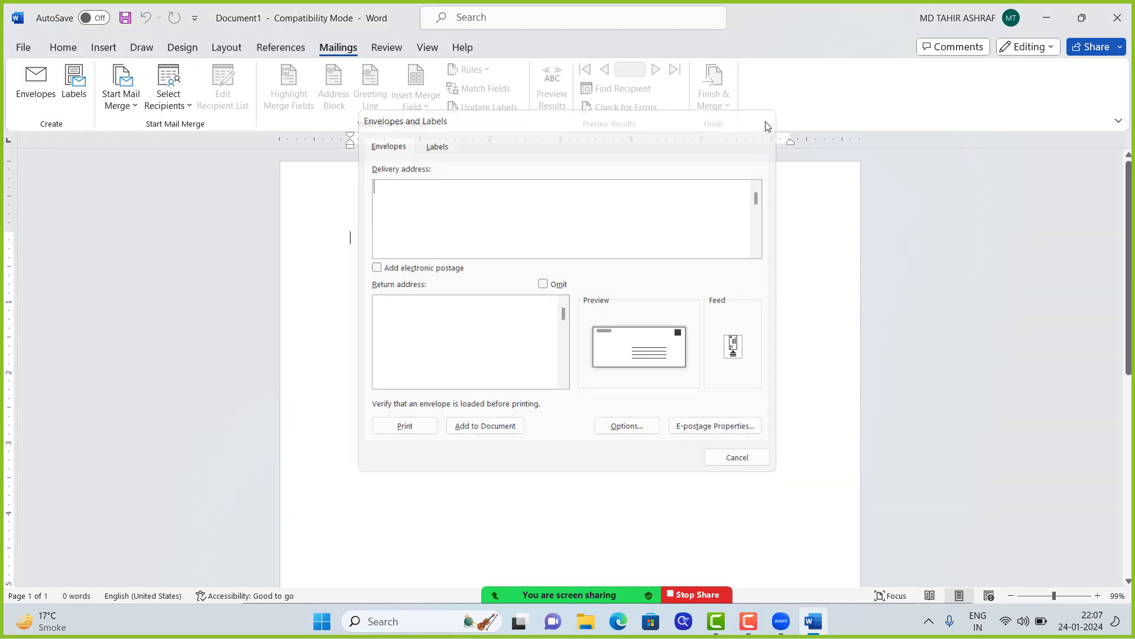
pyautogui.click(765, 123)
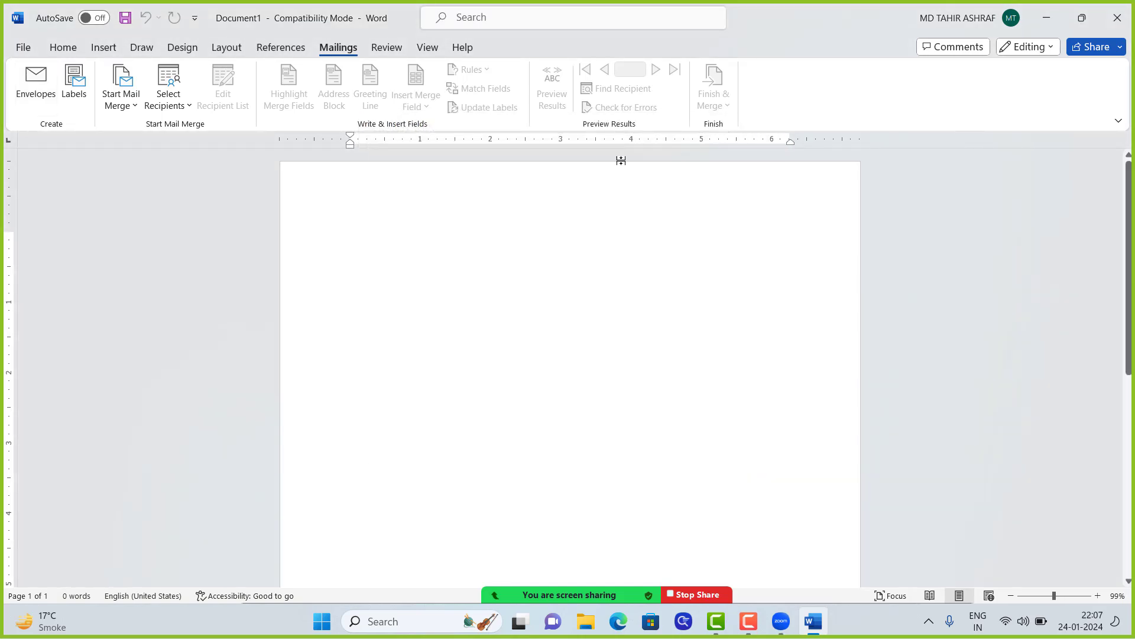
pyautogui.click(78, 82)
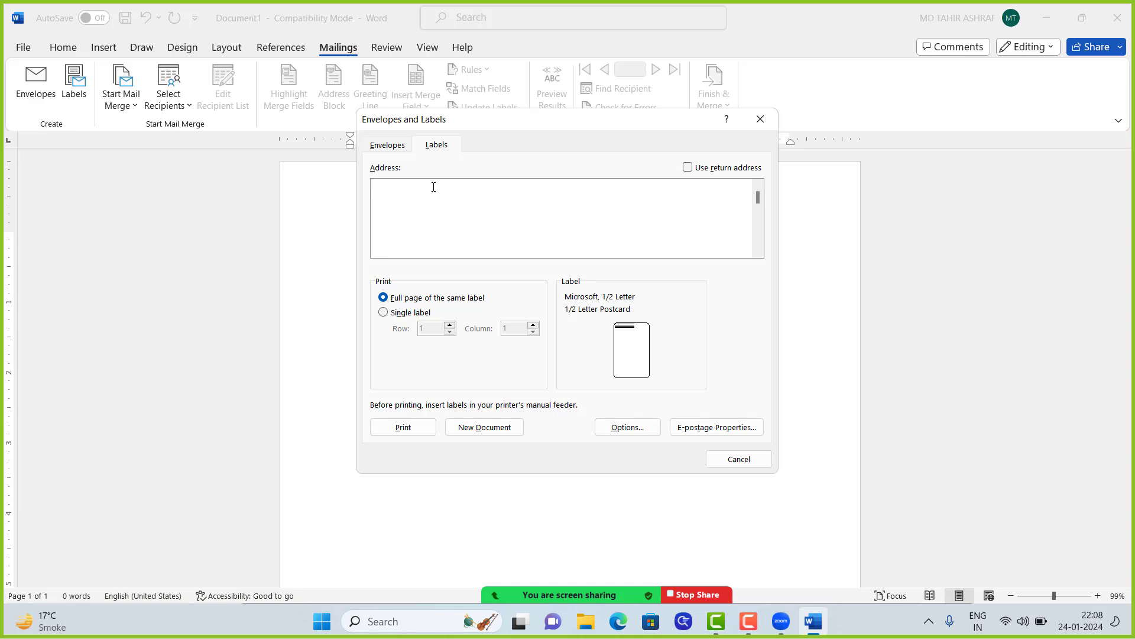
# Step: Enter 'ashrafi computer center' and 'hasan tola narayanpur' as the first address lines
pyautogui.write('ta')
pyautogui.press('BackSpace')
pyautogui.press('BackSpace')
pyautogui.press('Return')
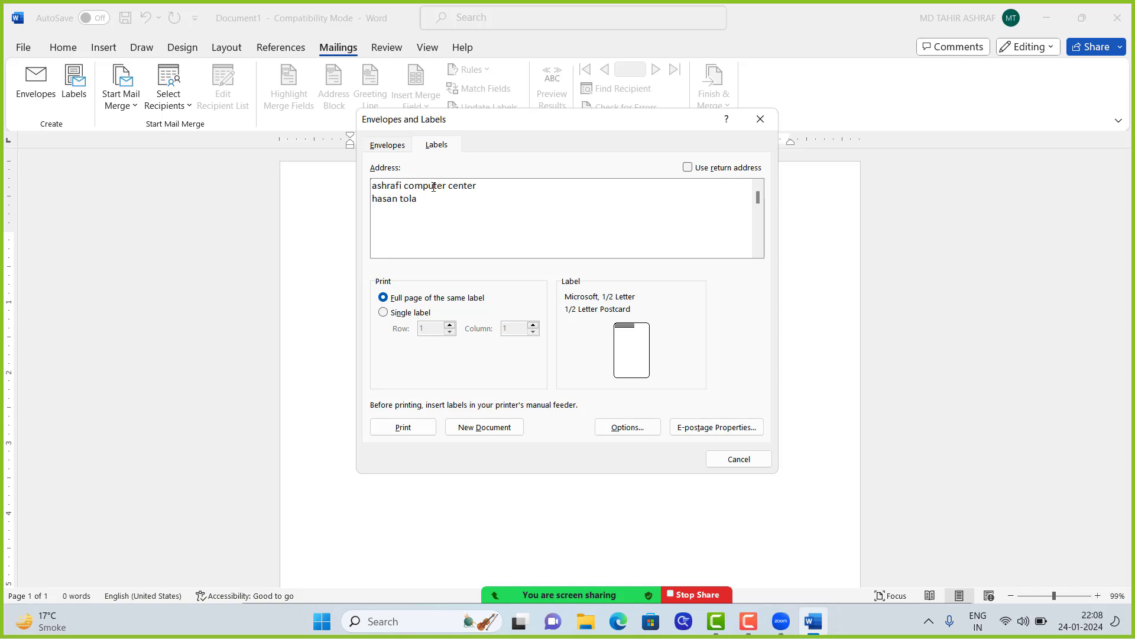
# Step: Add the lines 'rajmahal', 'sahebganj.' and 'jharkhand.816108' to complete the address
pyautogui.press('Return')
pyautogui.write('rajmahal')
pyautogui.write('saheb')
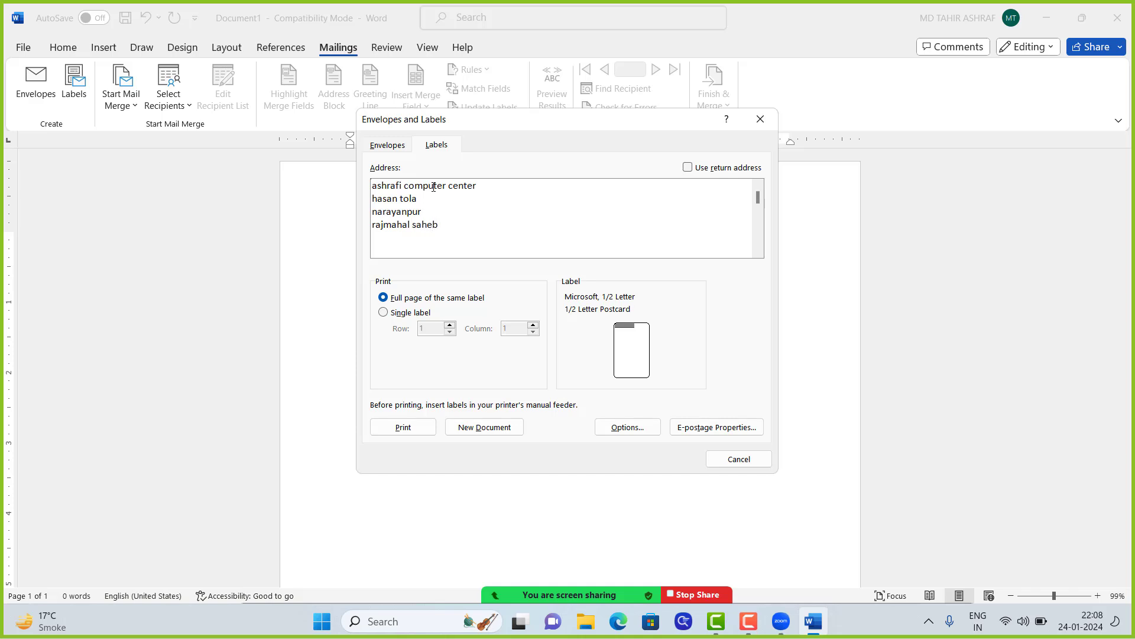
pyautogui.write('gna')
pyautogui.press('BackSpace')
pyautogui.write('nj.')
pyautogui.press('Return')
pyautogui.write('jharkhand.816108')
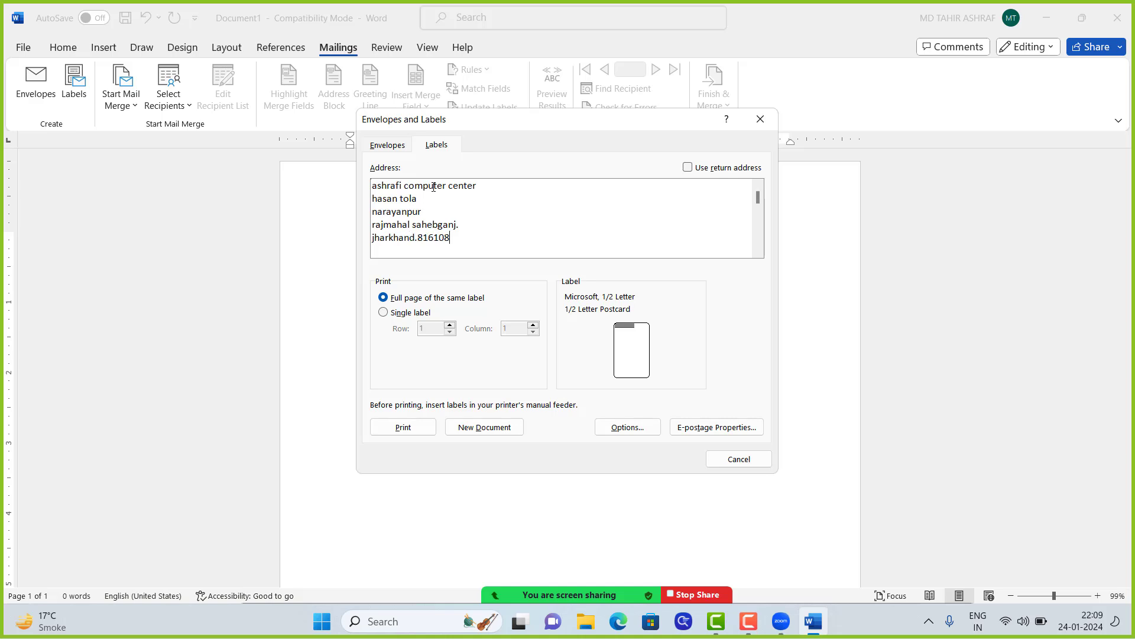
pyautogui.press('Up')
pyautogui.press('Up')
pyautogui.press('Up')
pyautogui.press('Home')
# Step: Label the address lines with Vill:, P/o:, P/s:, 'Dist: sahebganj.' and Satate:
pyautogui.press('BackSpace')
pyautogui.write('V')
pyautogui.write('ill')
pyautogui.write(':')
pyautogui.write('P')
pyautogui.write('/')
pyautogui.write('o:')
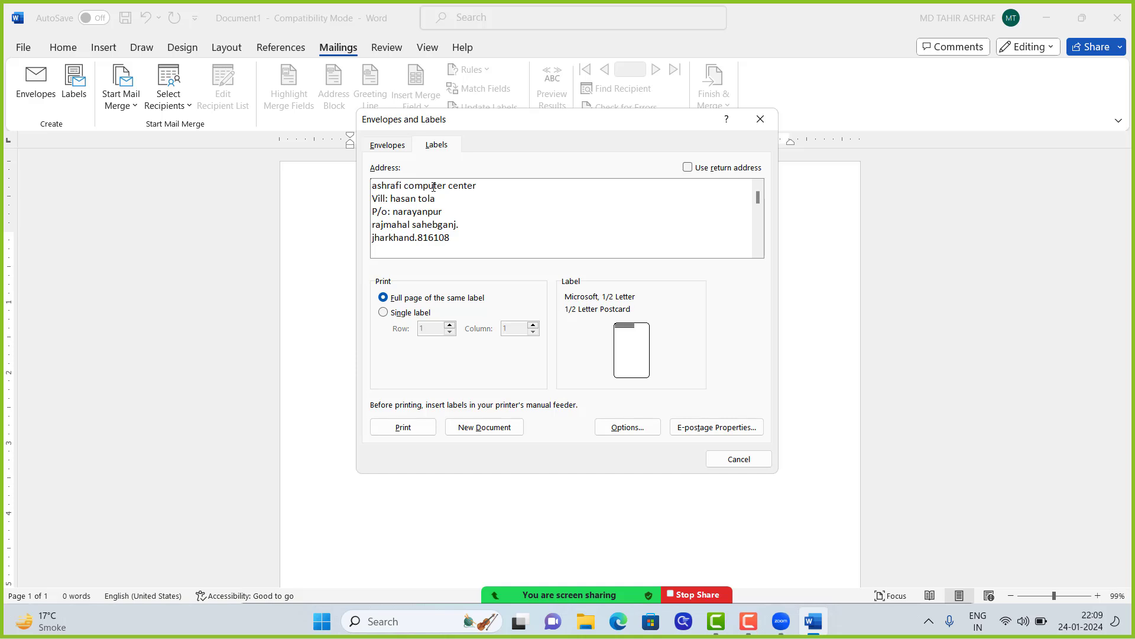
pyautogui.write('P/s:')
pyautogui.write('Dist:')
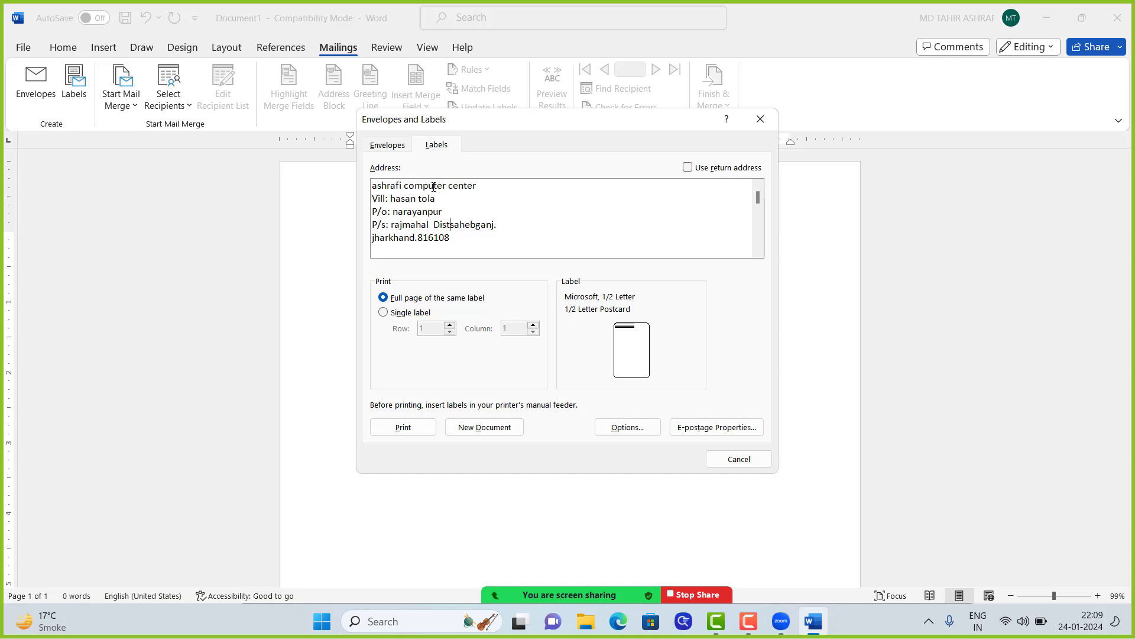
pyautogui.write(' sahebganj. Sata')
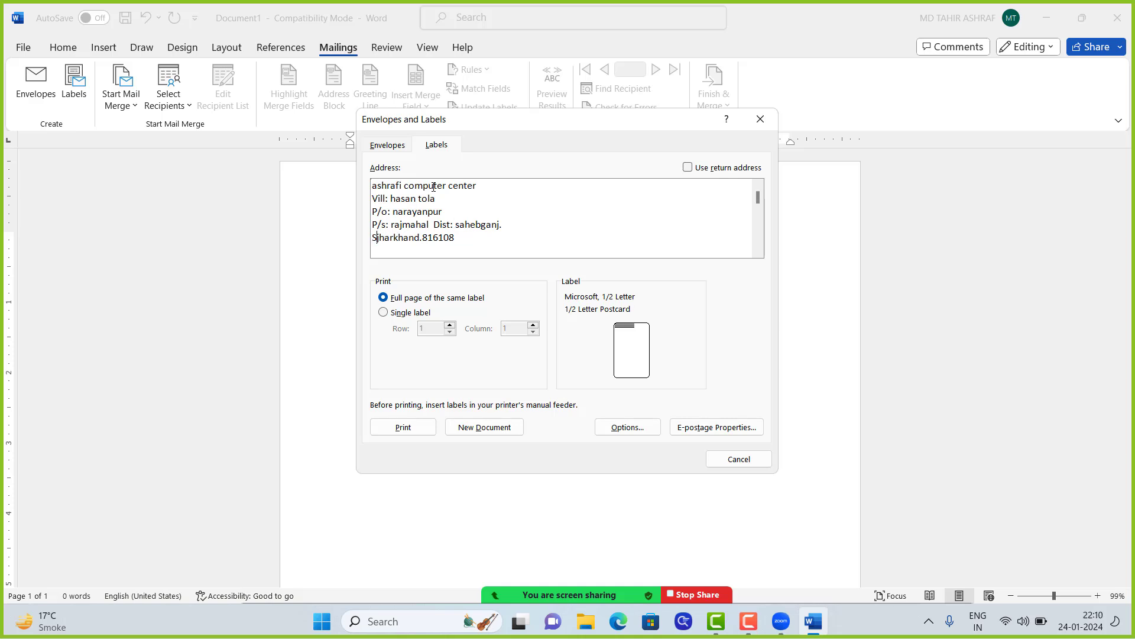
pyautogui.write('e')
pyautogui.press('BackSpace')
pyautogui.press('BackSpace')
pyautogui.write('atate:')
# Step: Add a 'mob:' line with the mobile number and keep Full page of the same label
pyautogui.click(490, 238)
pyautogui.write('mob')
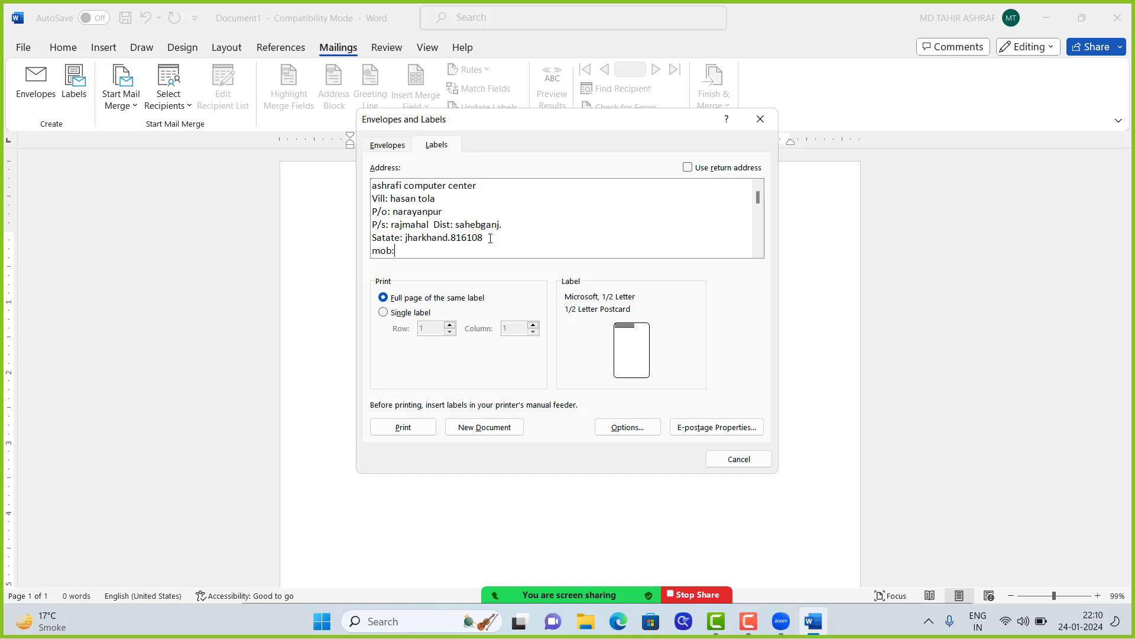
pyautogui.click(382, 314)
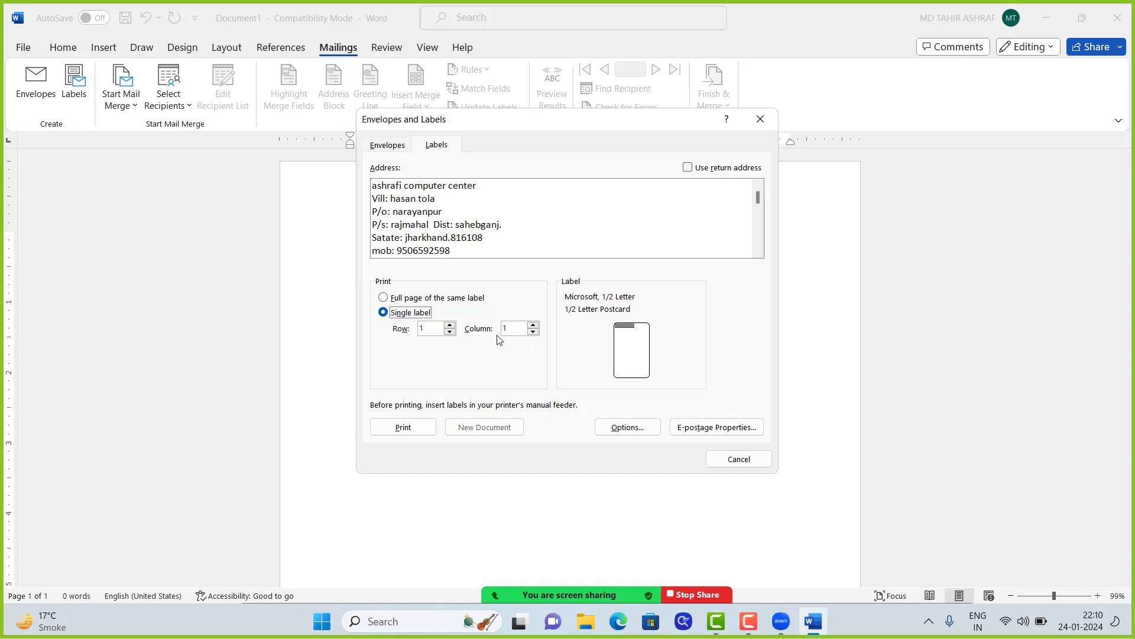
pyautogui.click(391, 300)
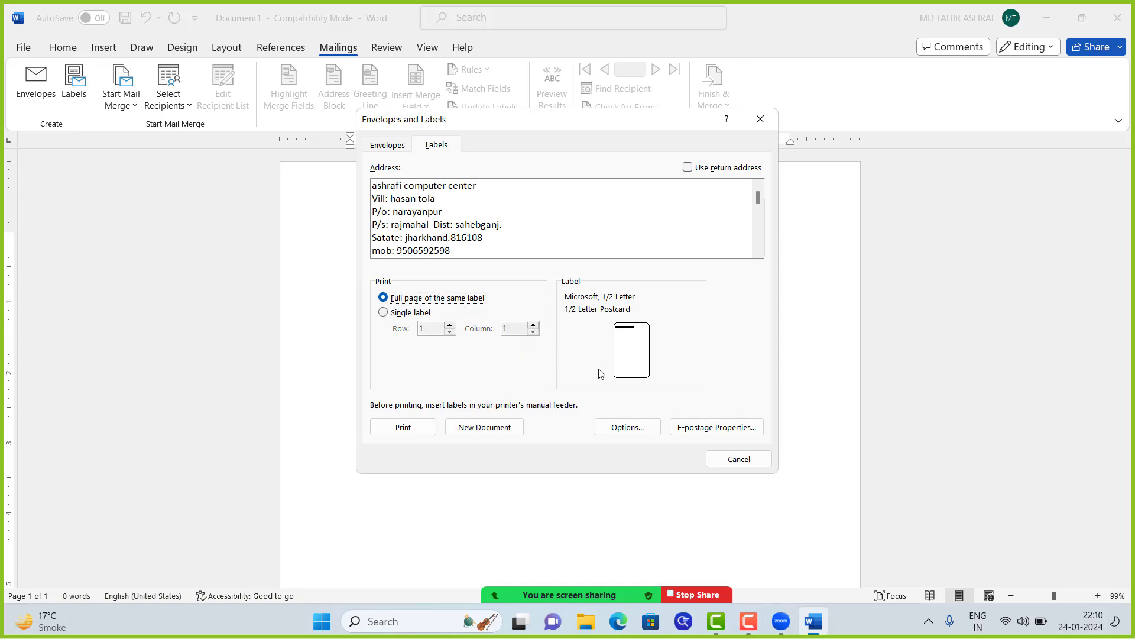
# Step: Choose the Microsoft 30 Per Page (1" × 2.63") address label in Label Options
pyautogui.click(621, 432)
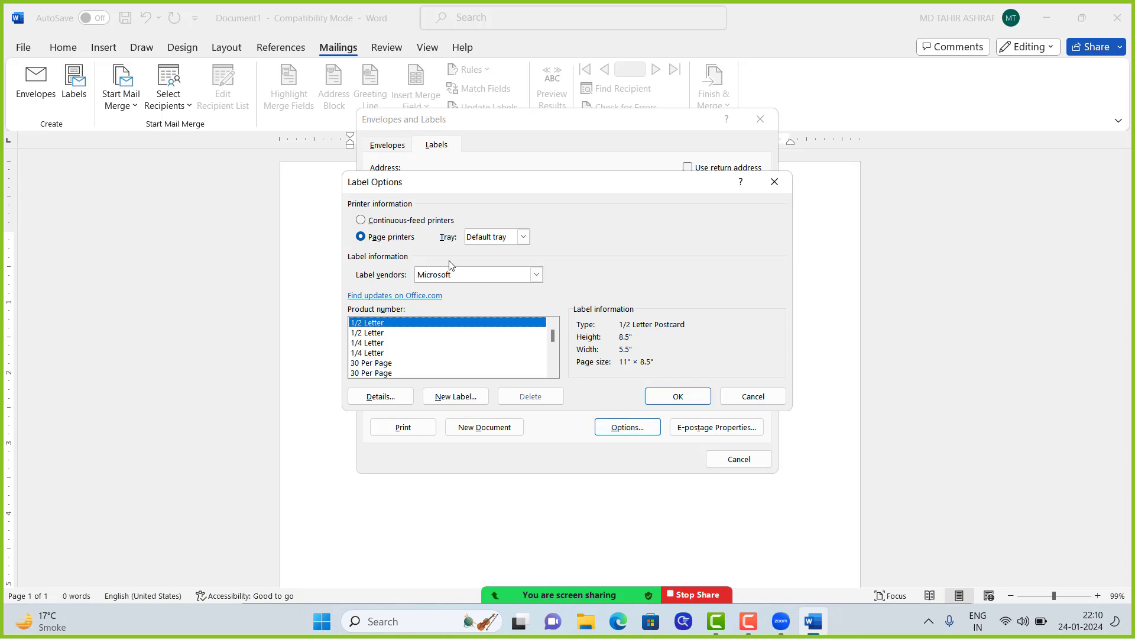
pyautogui.moveTo(544, 187); pyautogui.dragTo(544, 176)
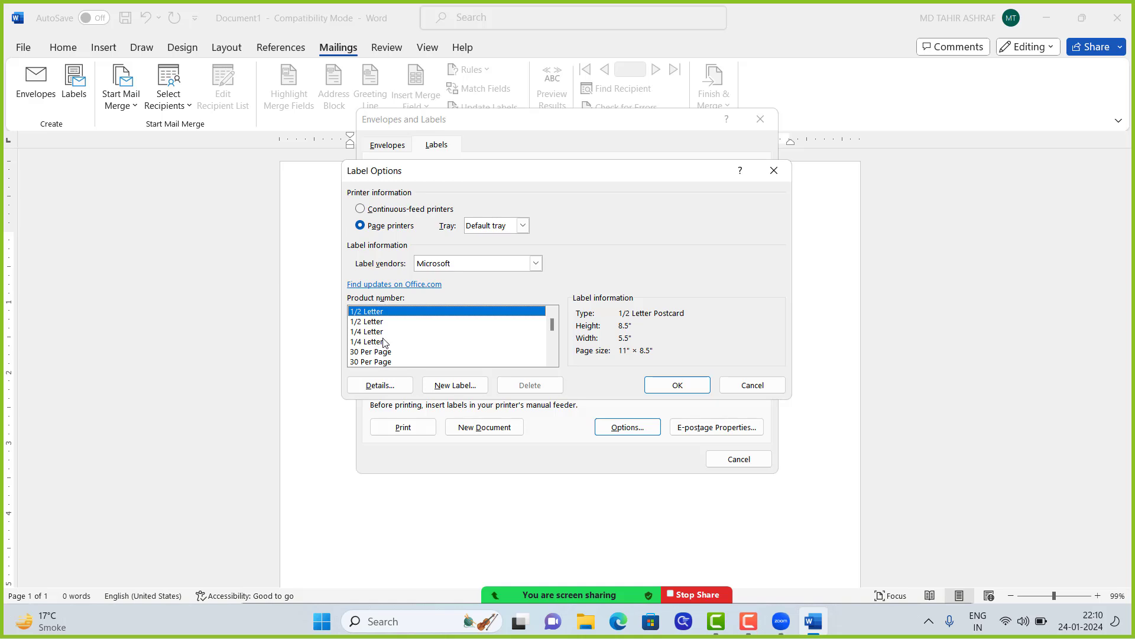
pyautogui.scroll(-1, 357, 342)
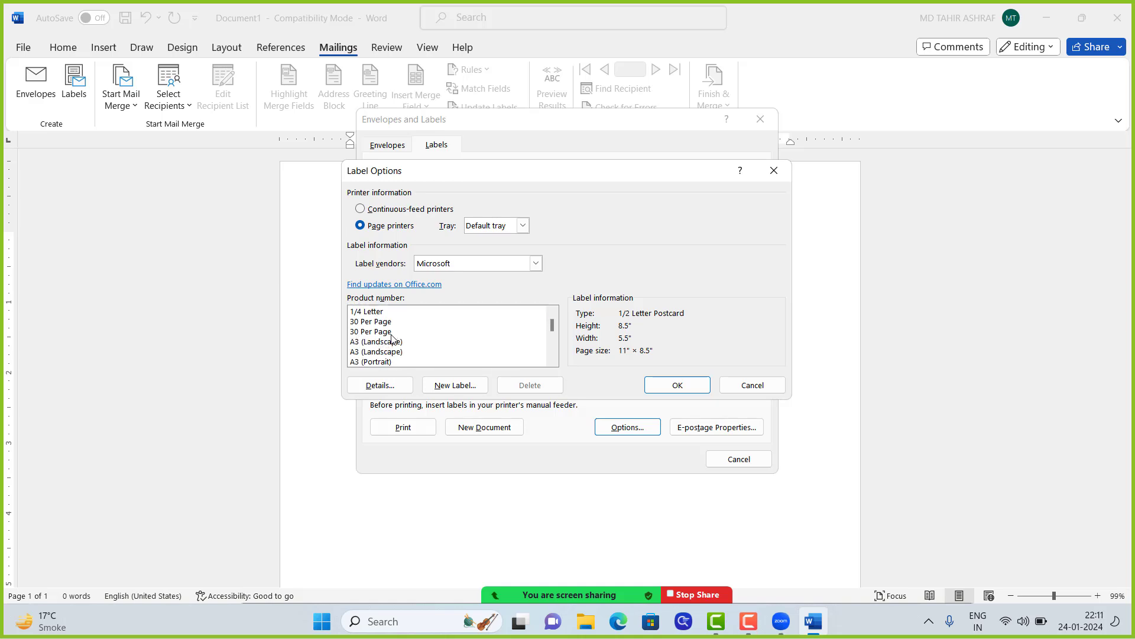
pyautogui.click(365, 322)
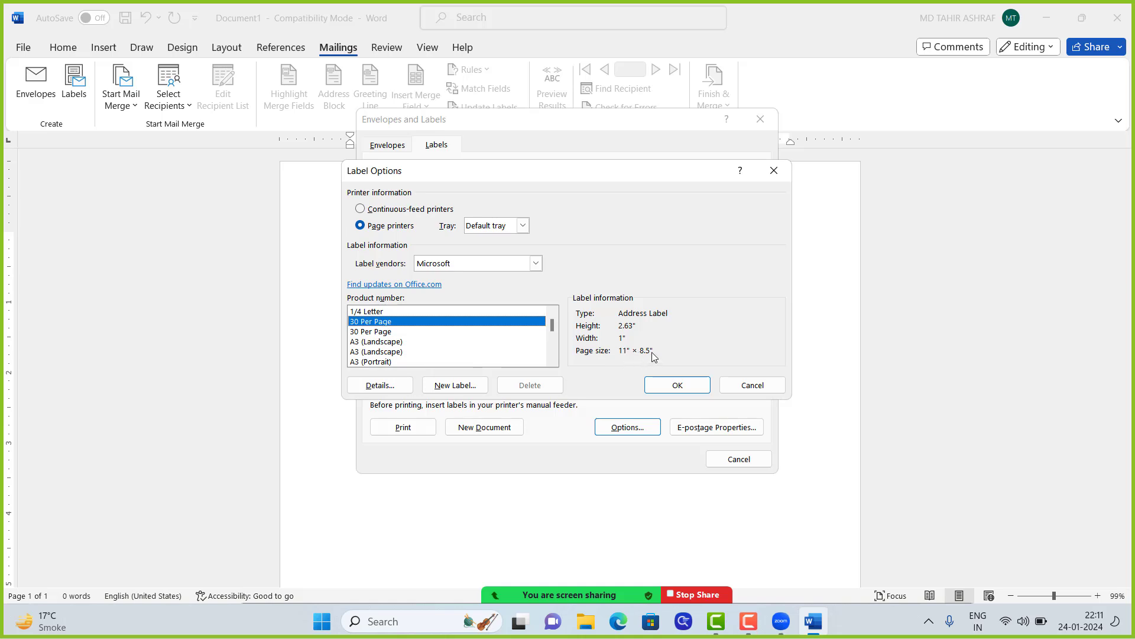
pyautogui.click(370, 332)
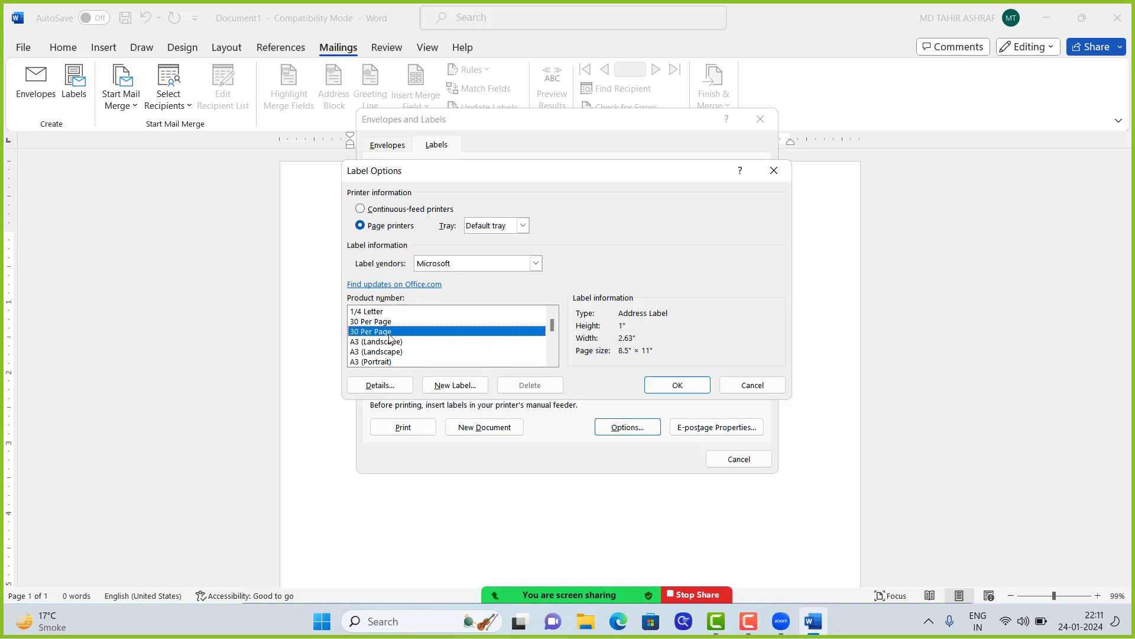
pyautogui.click(678, 386)
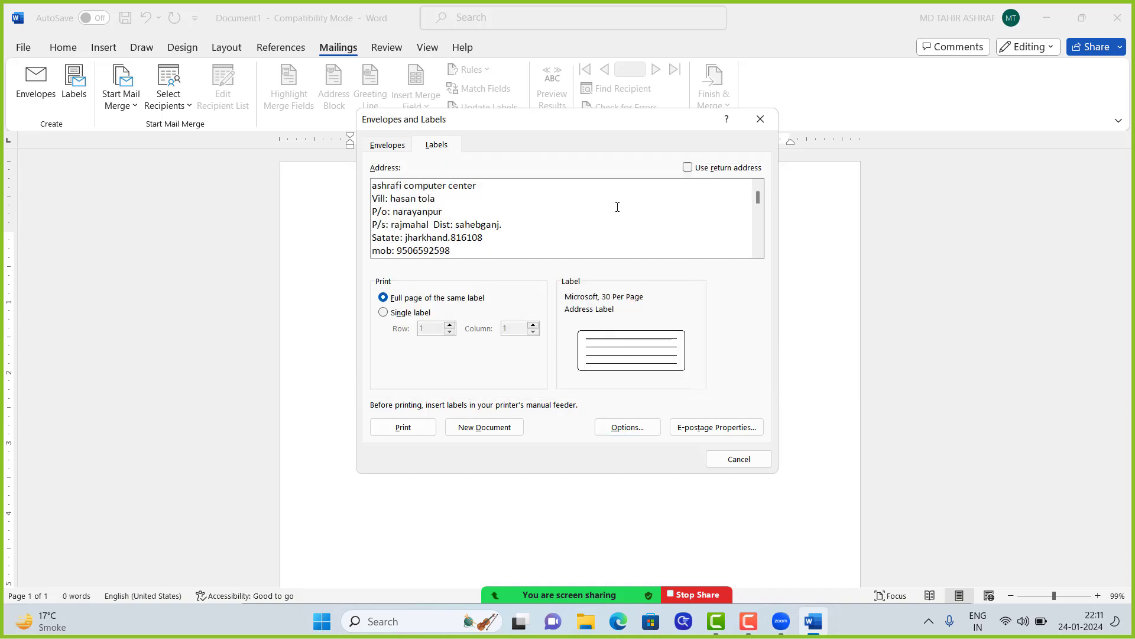
# Step: Generate a new document filled with the address labels and look through the sheet
pyautogui.click(490, 428)
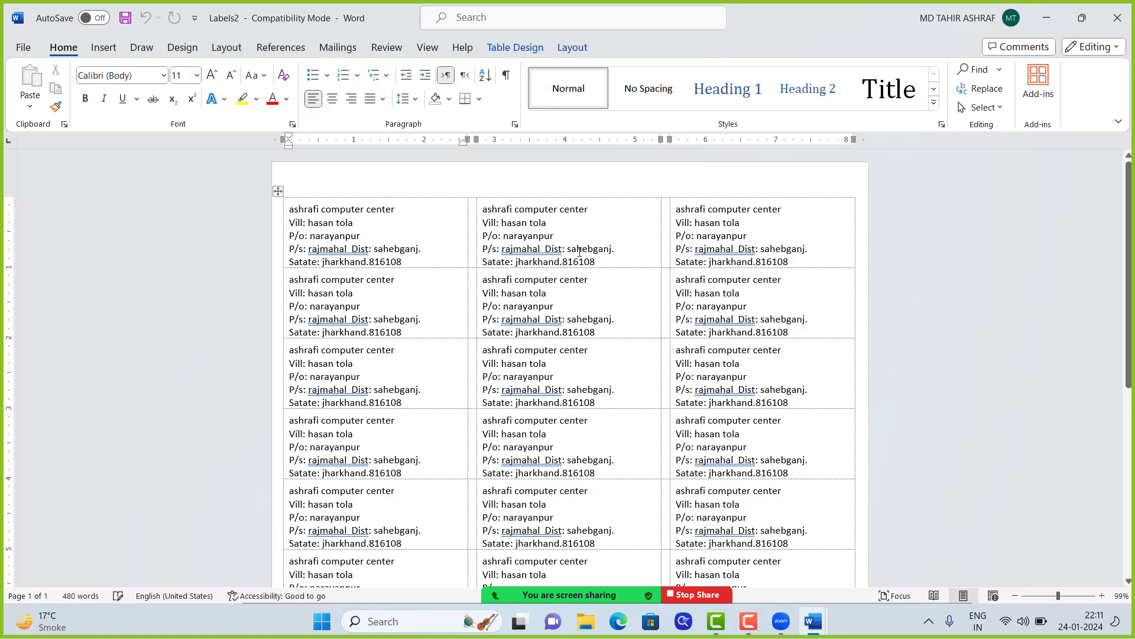
pyautogui.scroll(-4, 566, 278)
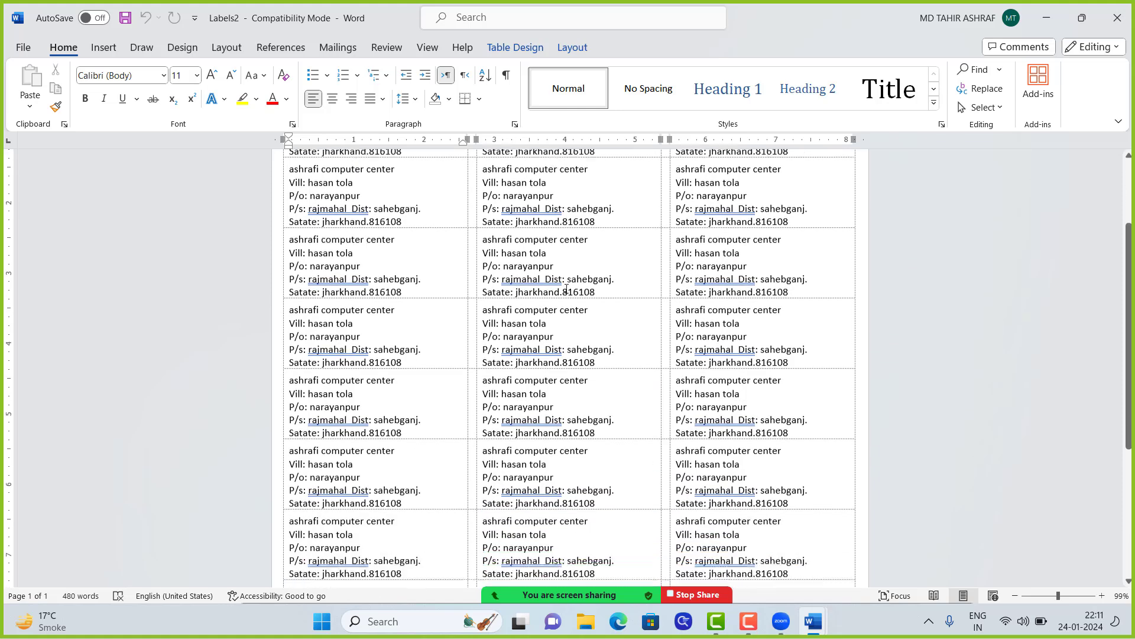
pyautogui.scroll(-6, 567, 290)
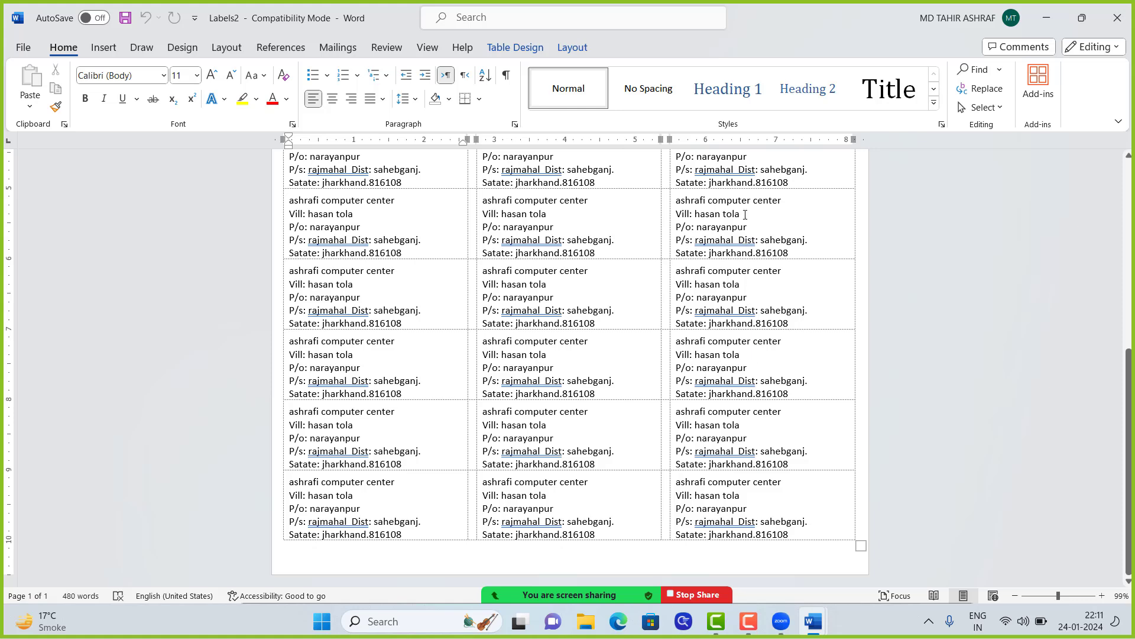
pyautogui.scroll(7, 745, 166)
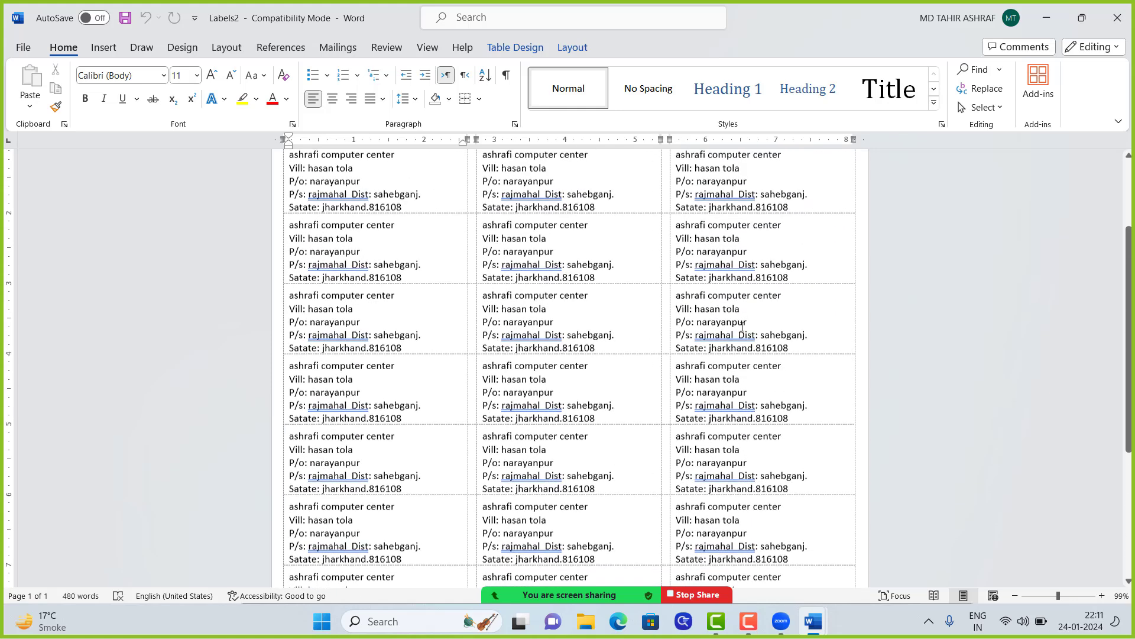
pyautogui.click(745, 273)
pyautogui.scroll(3, 762, 218)
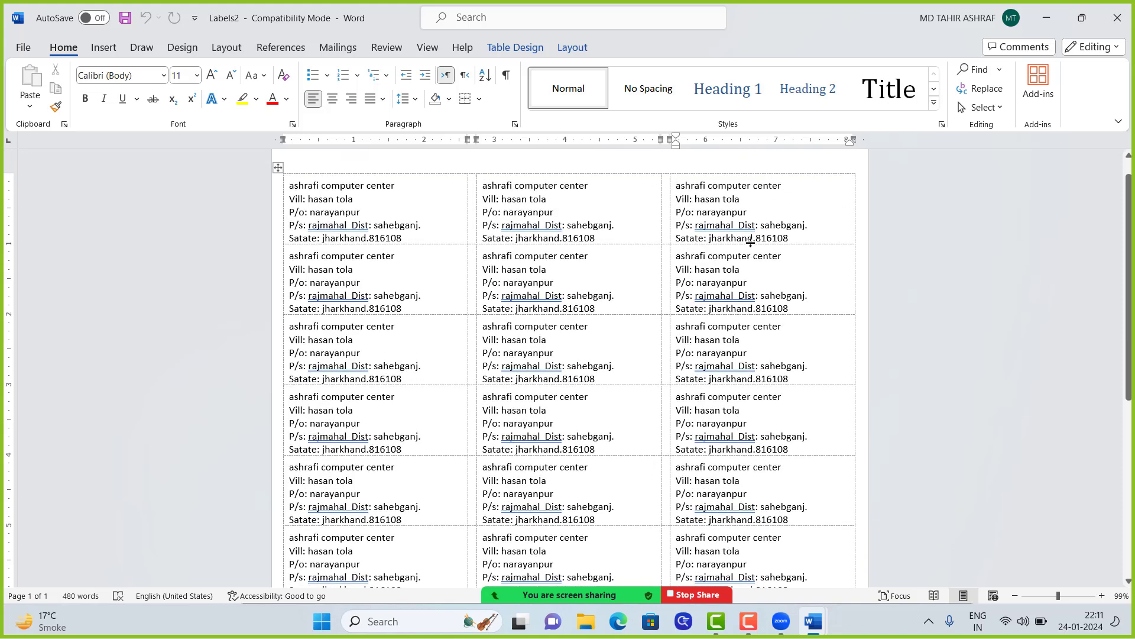
pyautogui.scroll(-2, 756, 220)
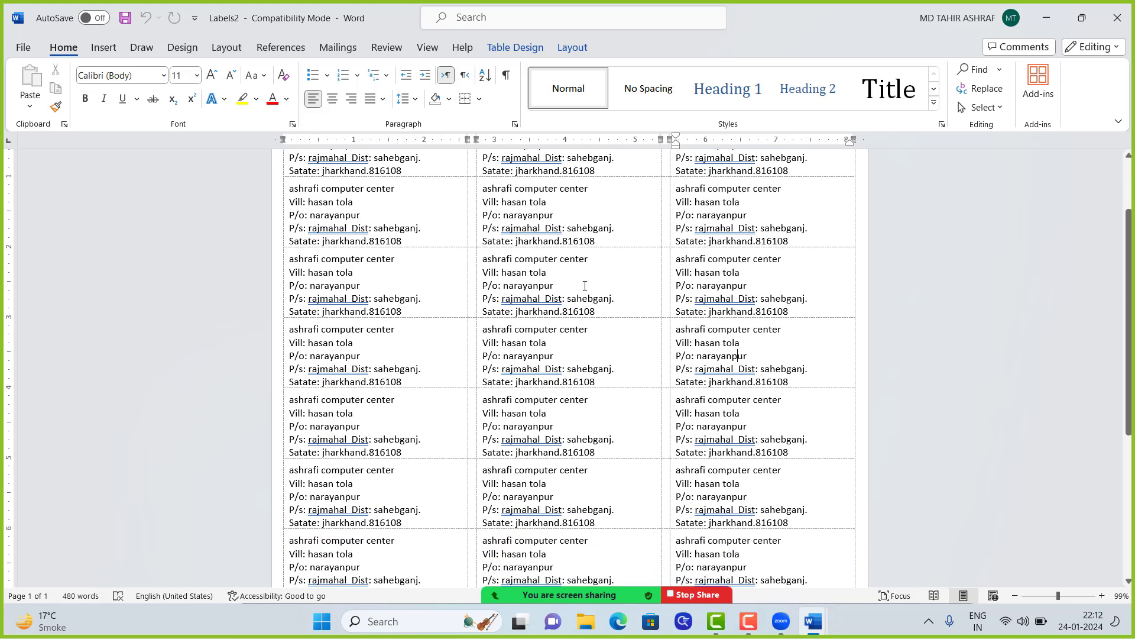
pyautogui.scroll(-1, 523, 298)
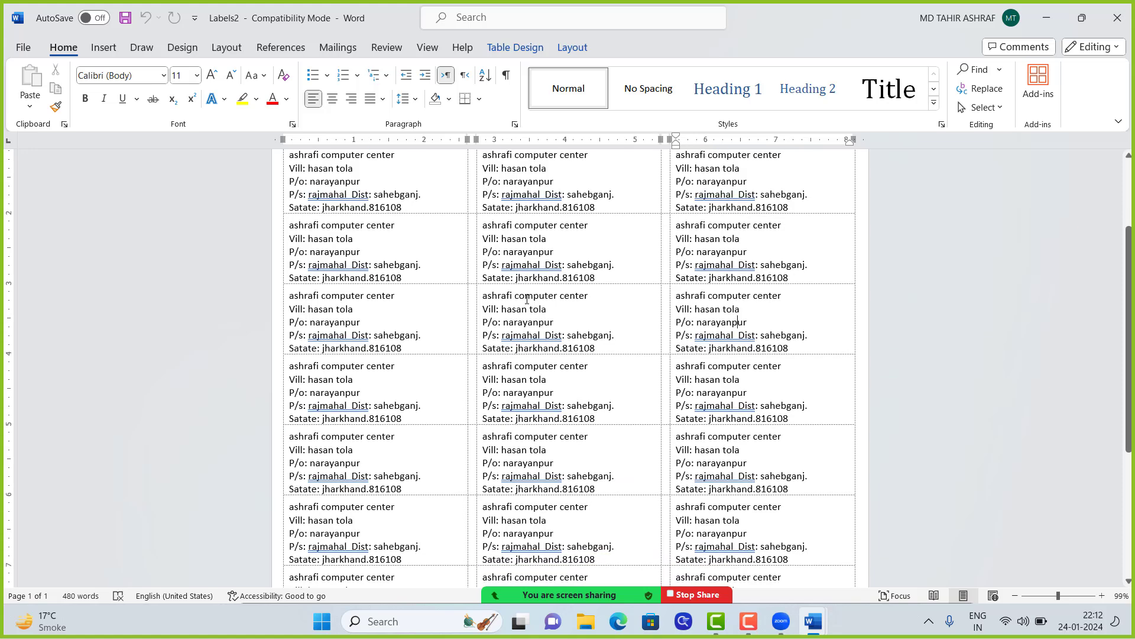
pyautogui.scroll(3, 554, 303)
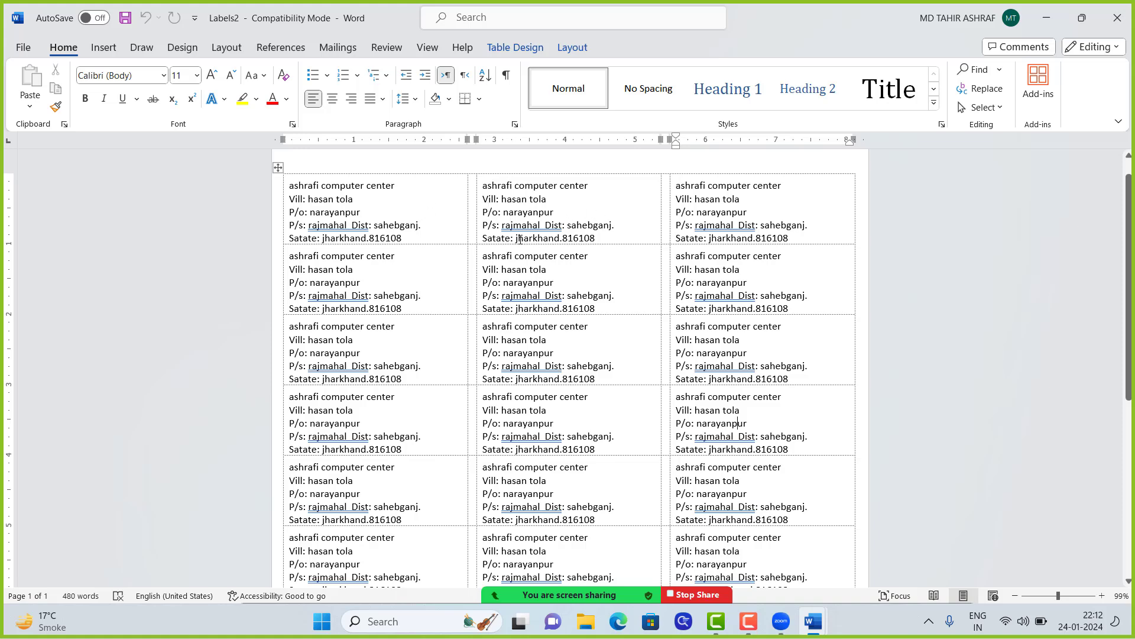
pyautogui.scroll(-3, 602, 286)
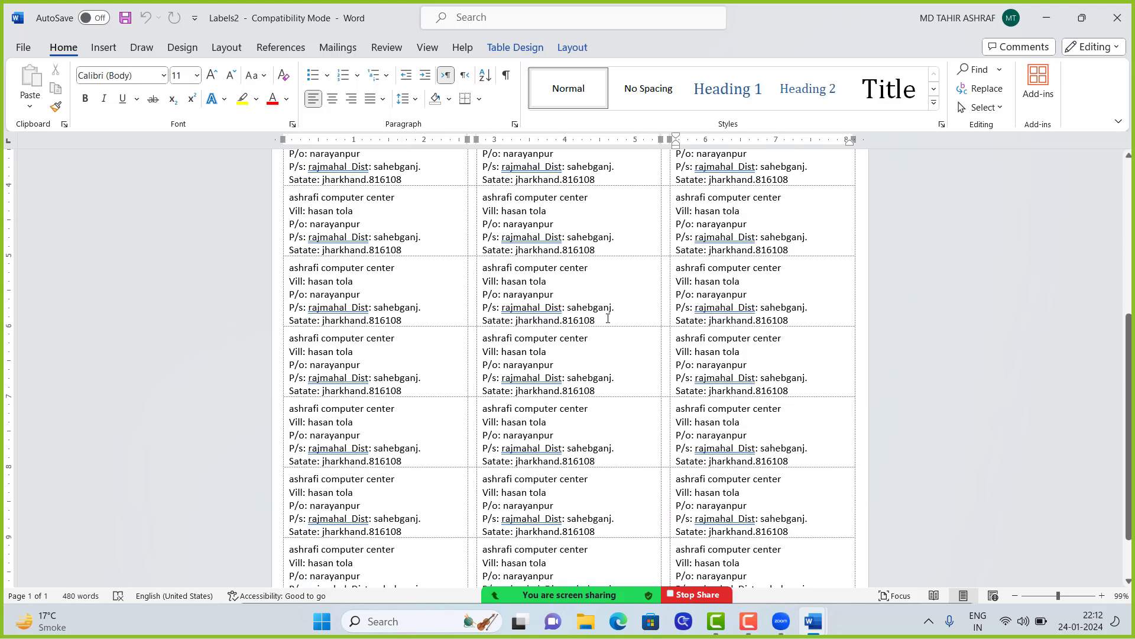
pyautogui.scroll(3, 615, 323)
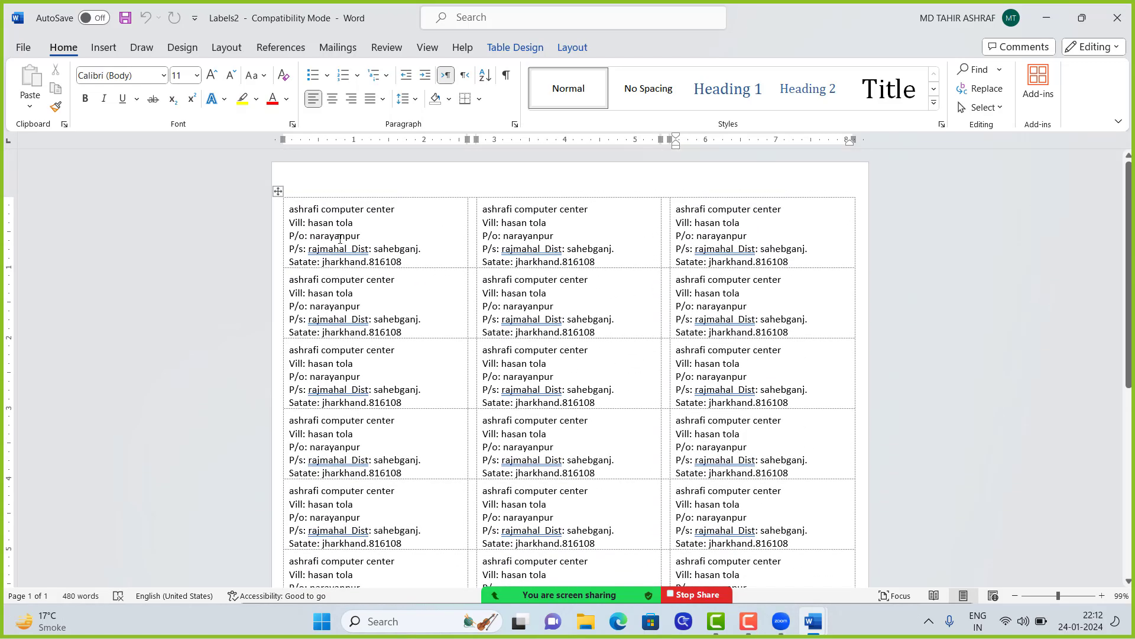
# Step: Copy the first label's address and start a new blank document
pyautogui.tripleClick(339, 236)
pyautogui.doubleClick(357, 219)
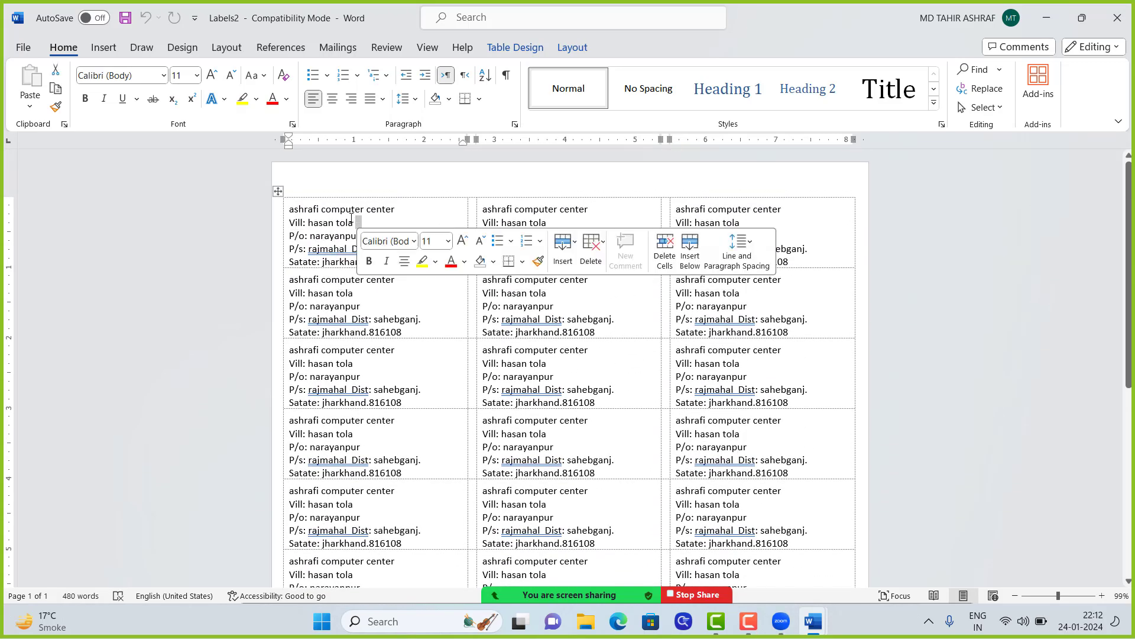
pyautogui.moveTo(285, 209); pyautogui.dragTo(408, 253)
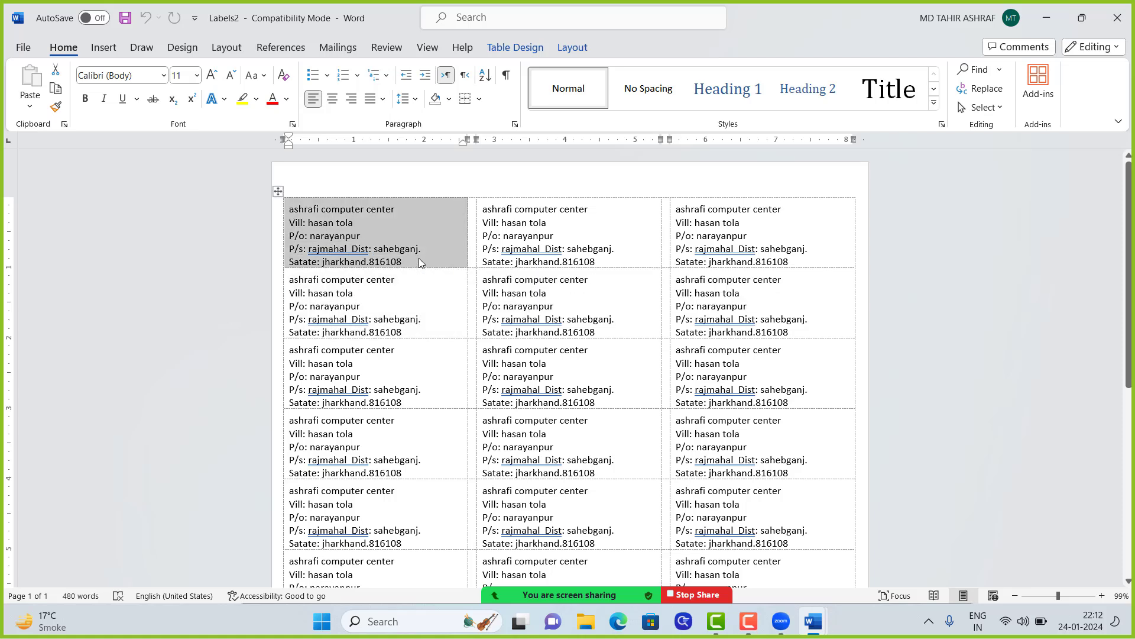
pyautogui.hotkey('ctrl', 'c')
pyautogui.hotkey('ctrl', 'n')
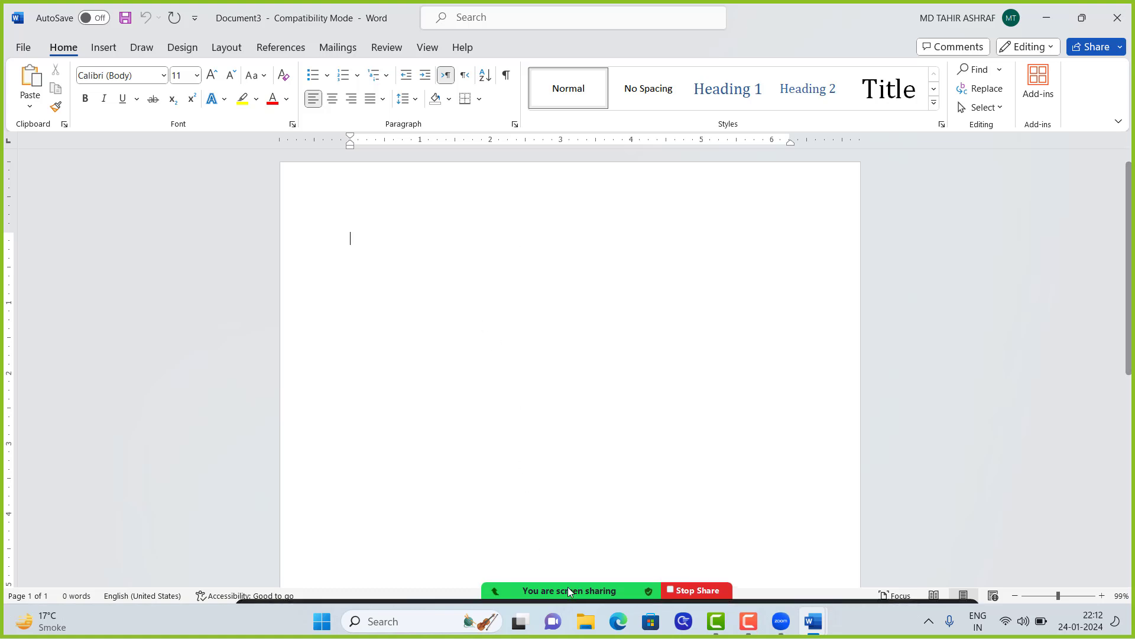
# Step: Return to Word and open Mailings > Labels for Document3
pyautogui.click(491, 578)
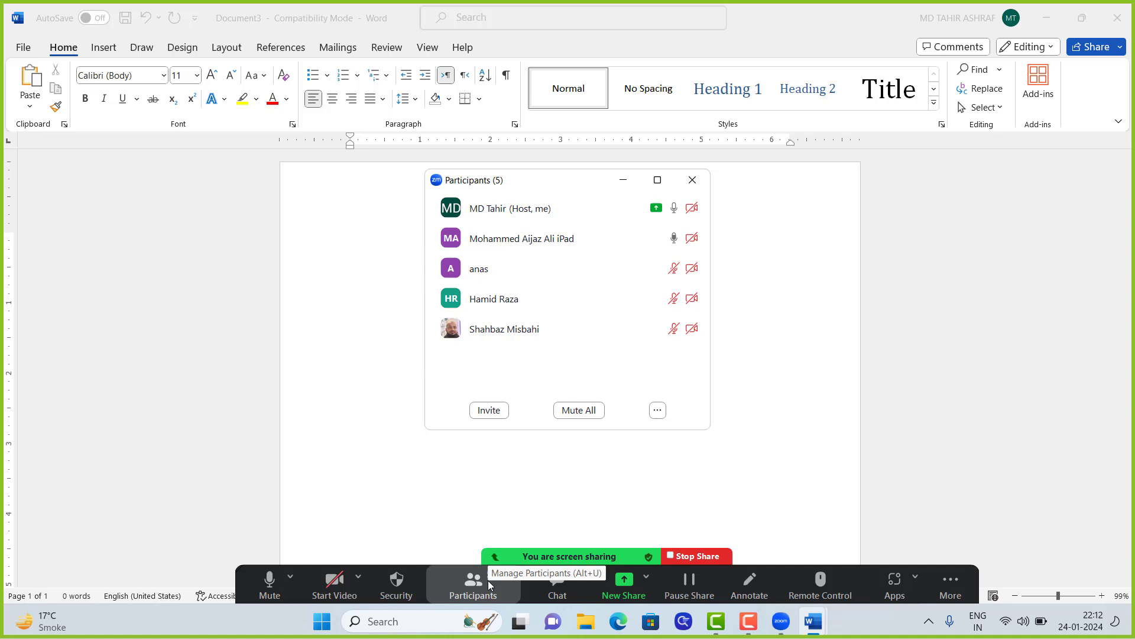
pyautogui.click(693, 180)
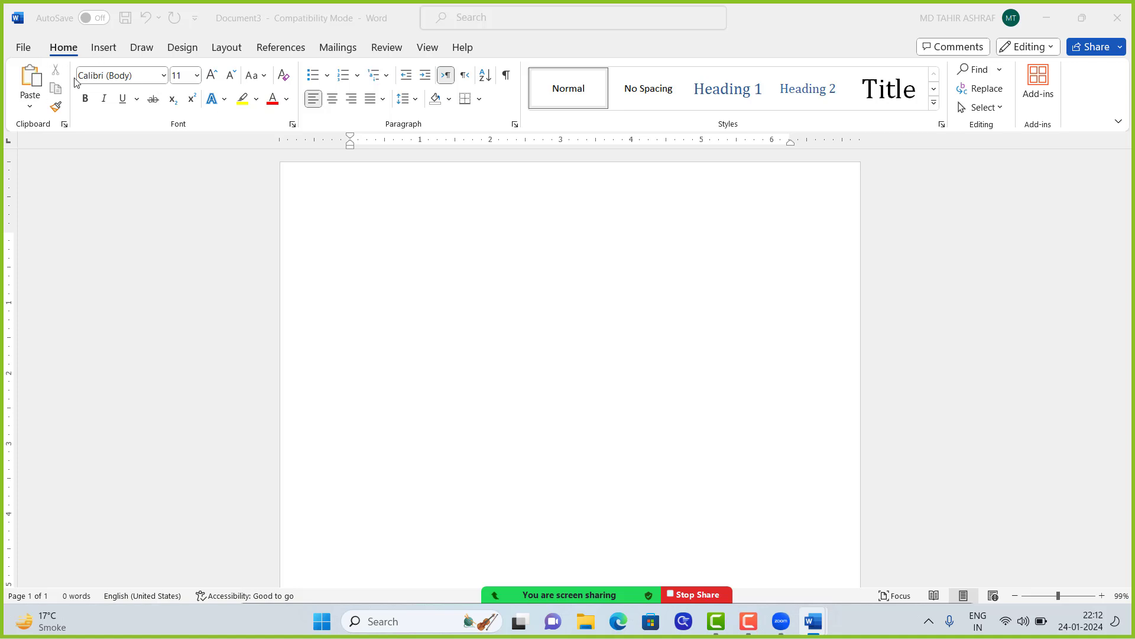
pyautogui.click(336, 45)
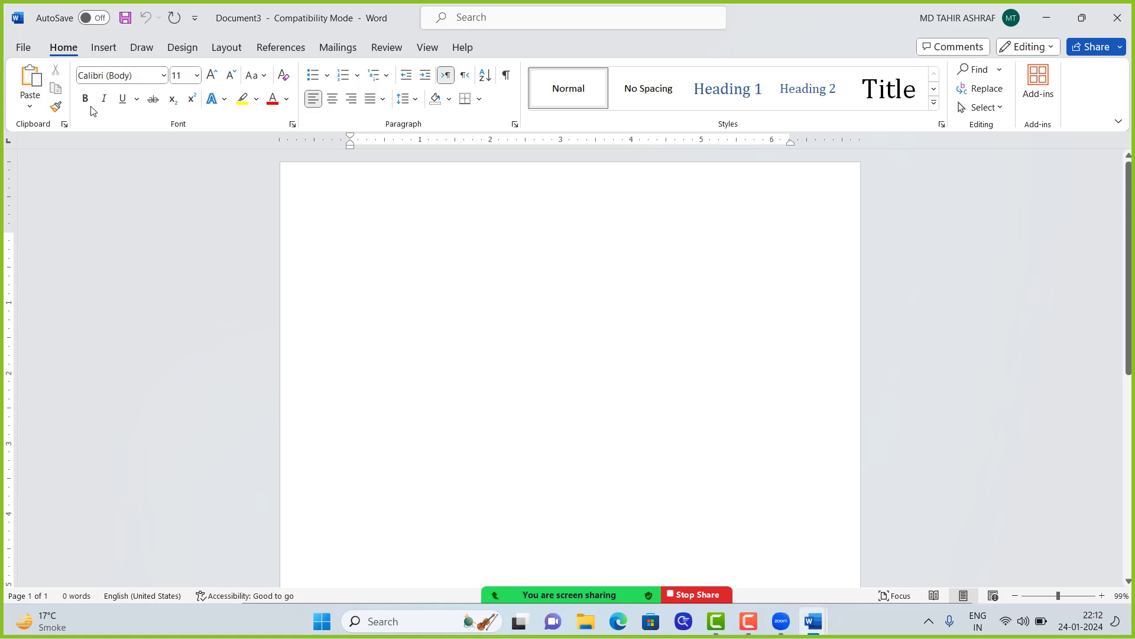
pyautogui.click(337, 47)
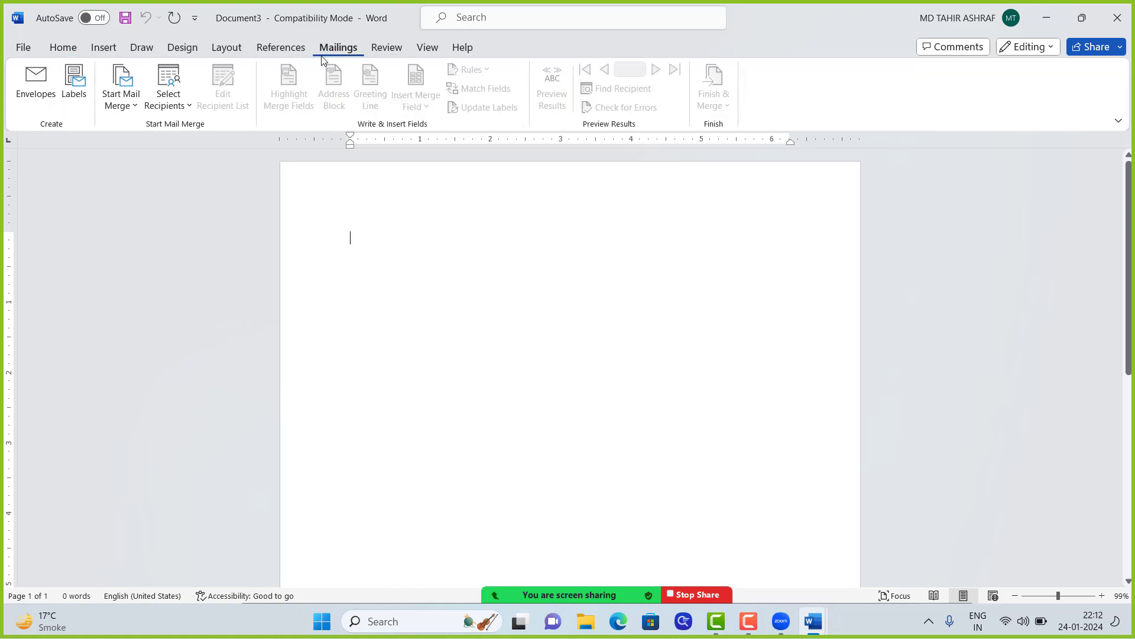
pyautogui.click(73, 98)
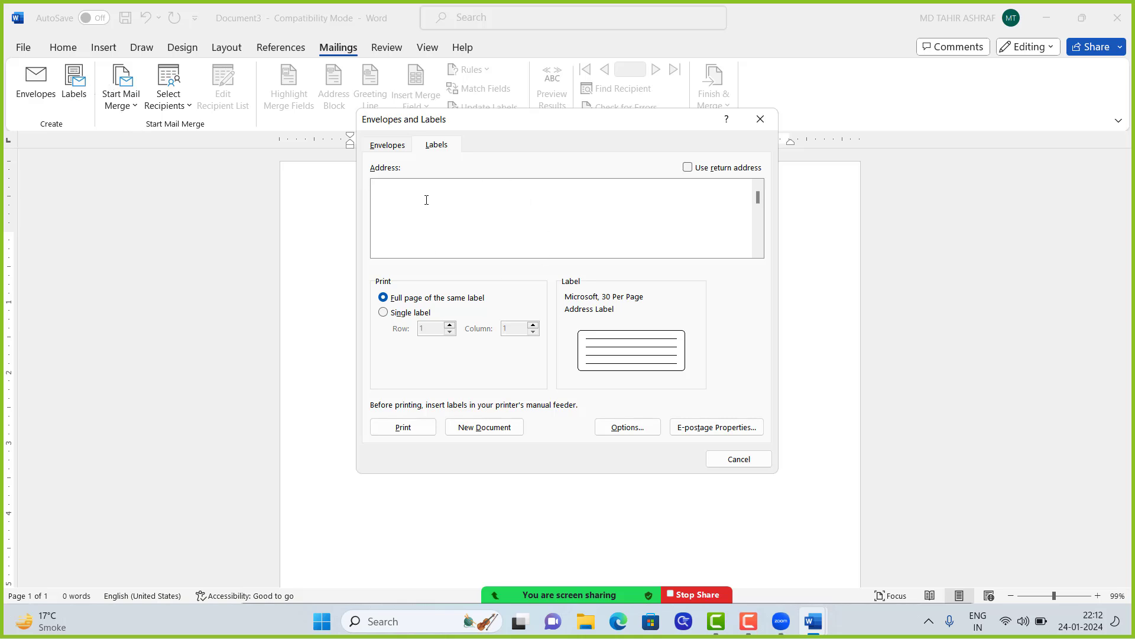
# Step: Paste the copied address, capitalise its first letter to 'A', and retype the village as 'rajmahal'
pyautogui.hotkey('ctrl', 'v')
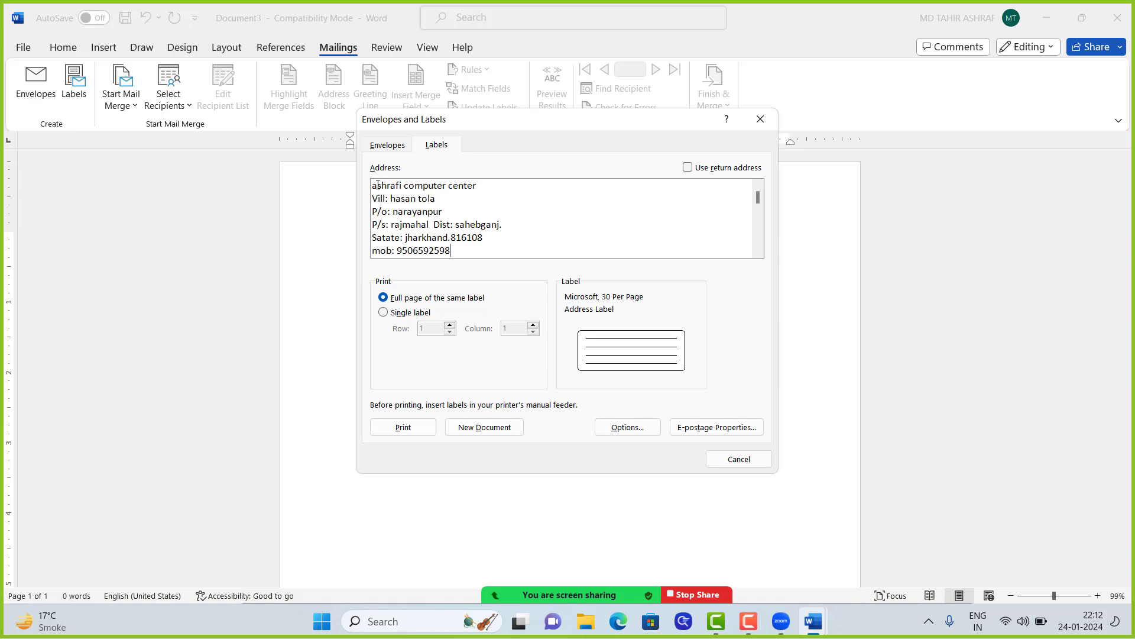
pyautogui.moveTo(377, 185); pyautogui.dragTo(372, 186)
pyautogui.write('A')
pyautogui.moveTo(440, 199); pyautogui.dragTo(399, 203)
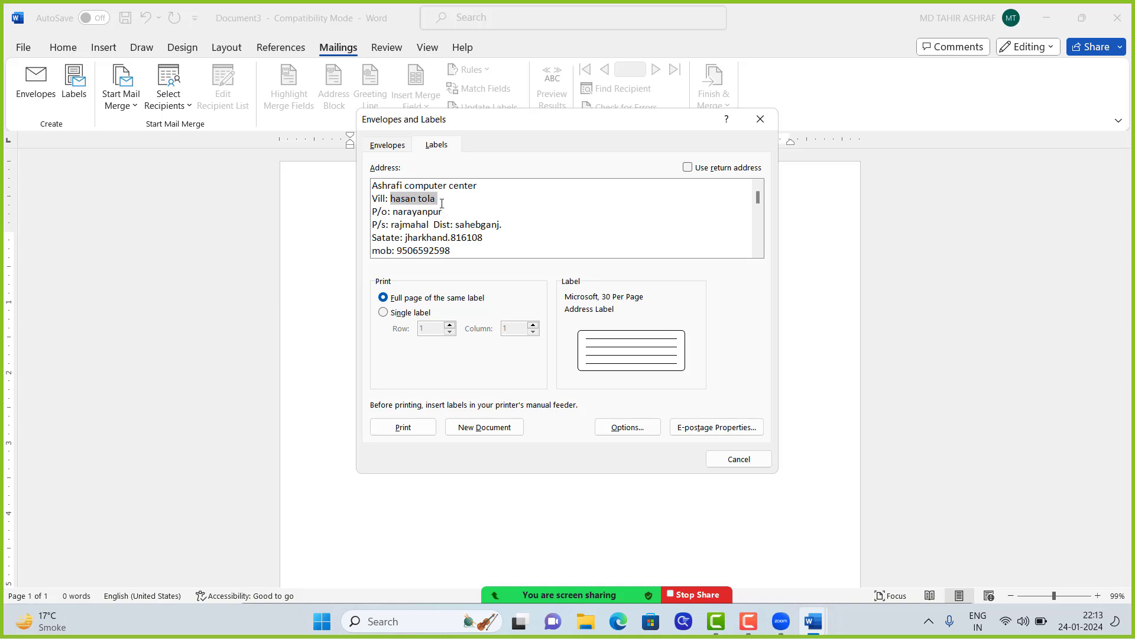
pyautogui.write('rajmahal')
# Step: Confirm the 30 Per Page label type and generate the Labels4 document
pyautogui.click(627, 424)
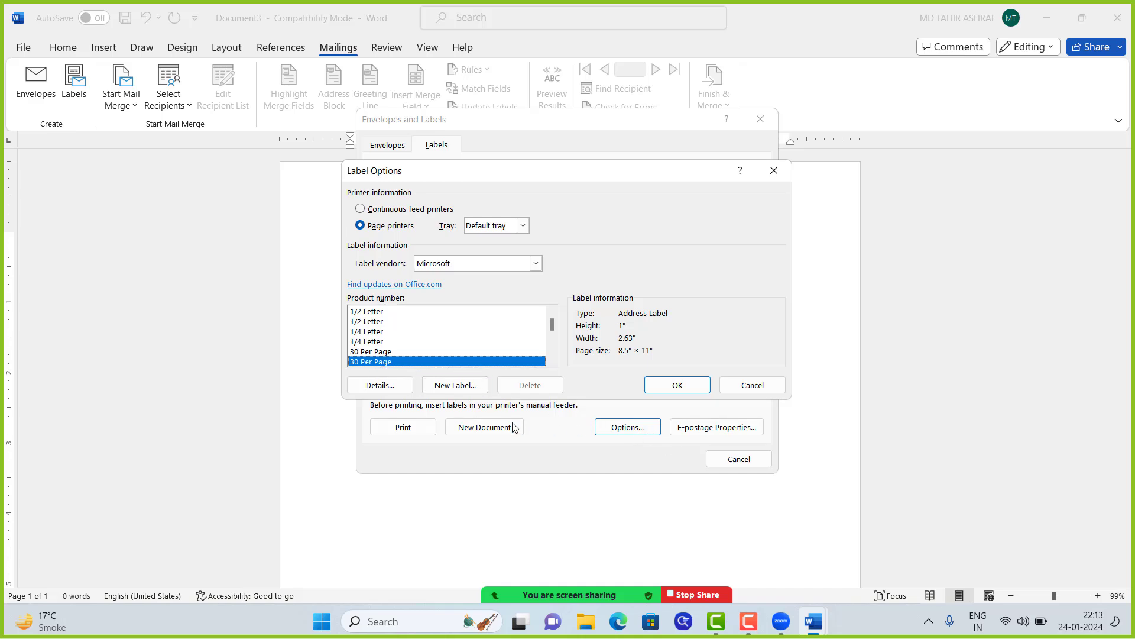
pyautogui.click(674, 387)
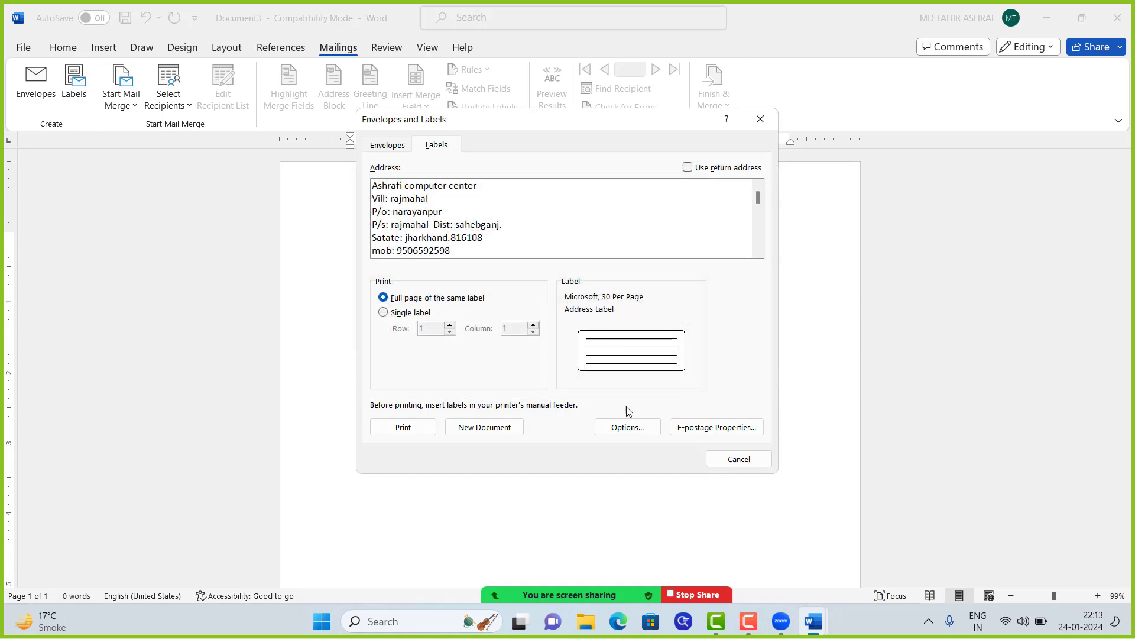
pyautogui.click(478, 427)
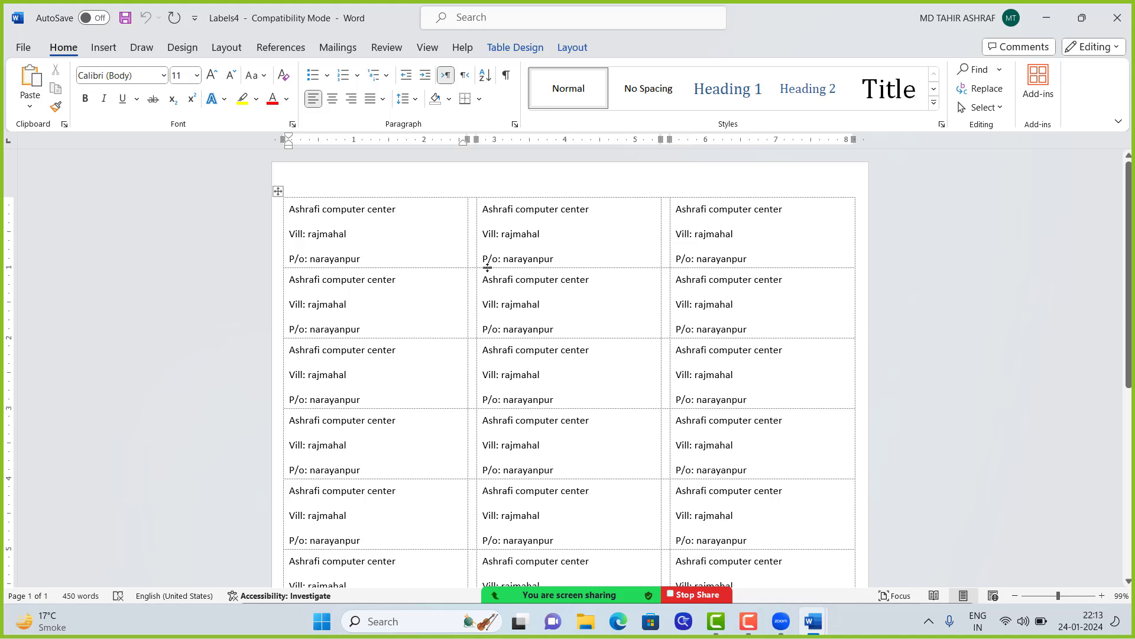
# Step: Delete all text from the Labels4 table, leaving the cursor in the first empty cell
pyautogui.scroll(-6, 487, 269)
pyautogui.scroll(6, 535, 286)
pyautogui.scroll(-8, 554, 255)
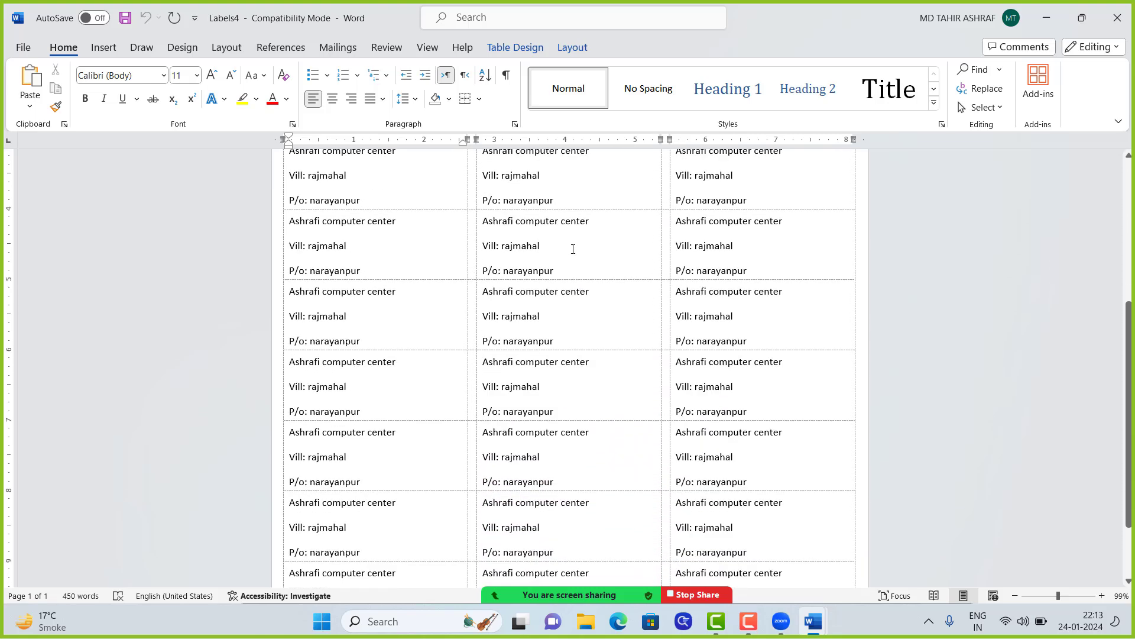
pyautogui.scroll(-3, 573, 249)
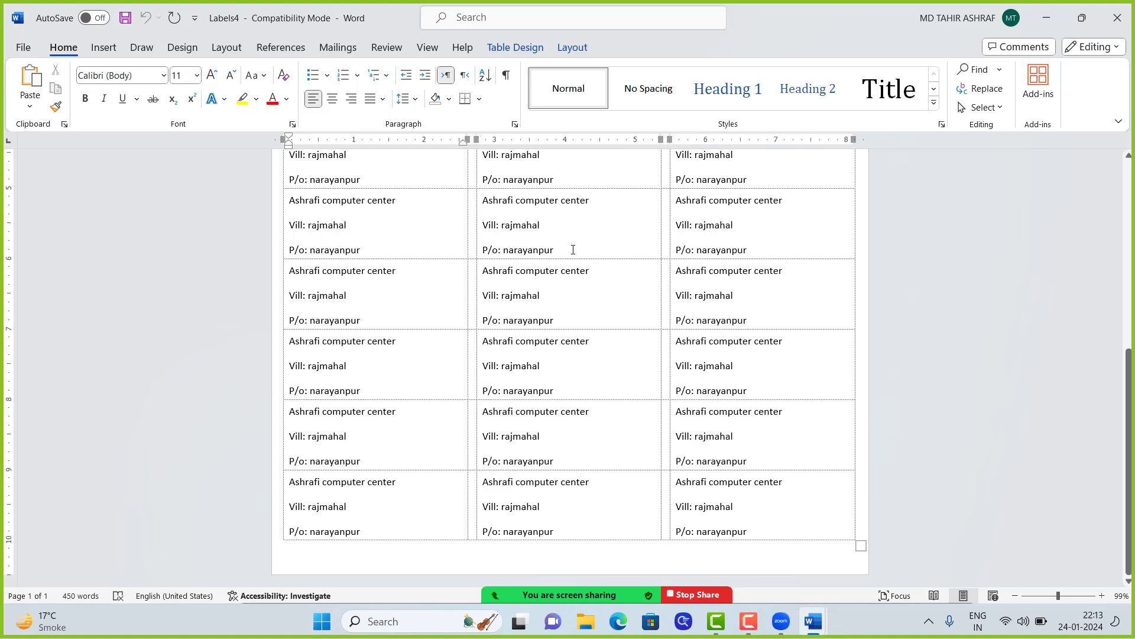
pyautogui.scroll(11, 573, 249)
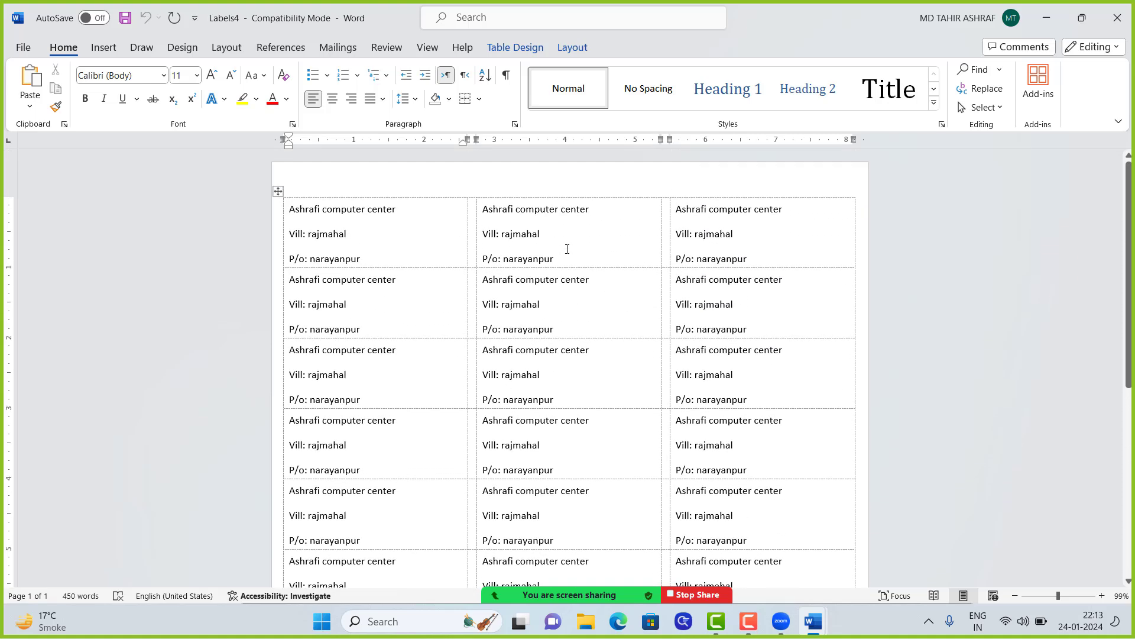
pyautogui.click(277, 191)
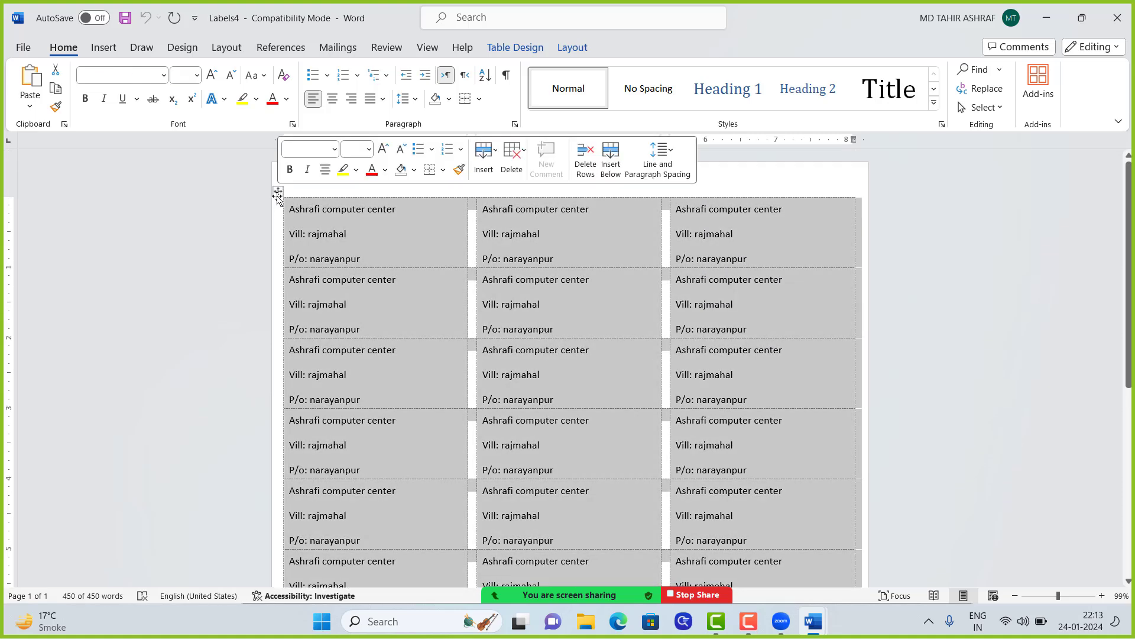
pyautogui.press('Delete')
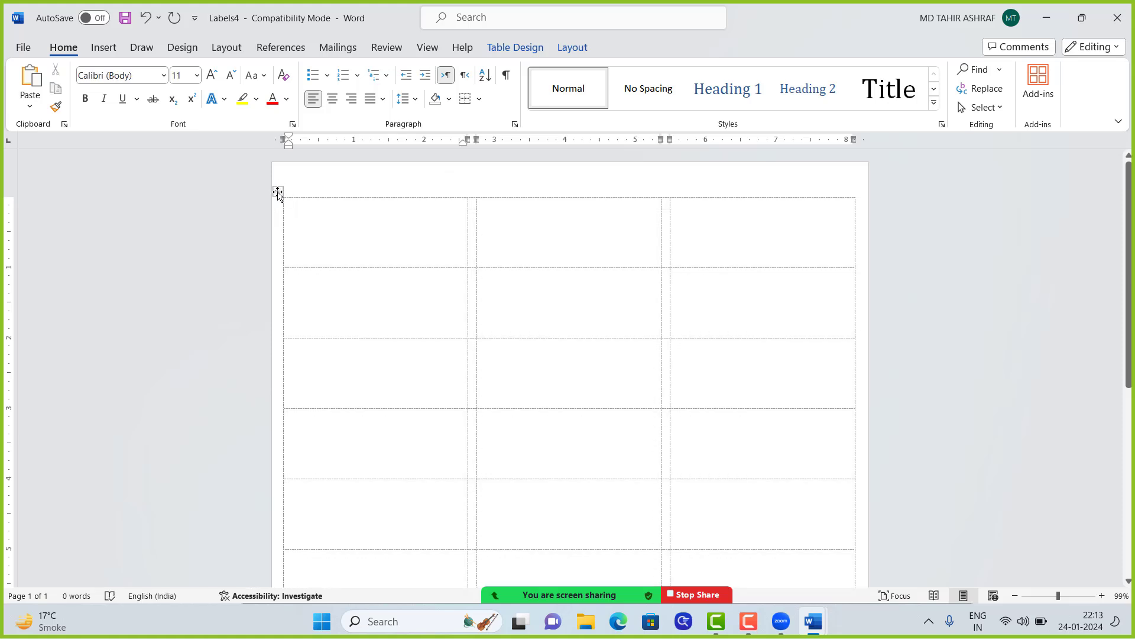
pyautogui.click(290, 201)
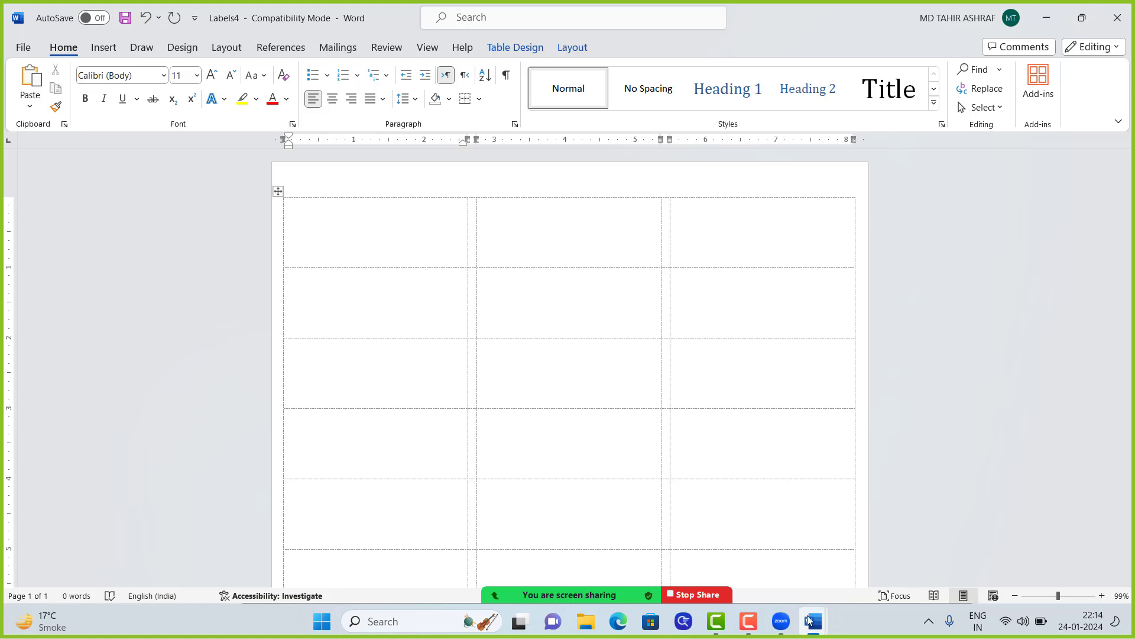
# Step: Switch to Labels2, select the first label's text, then open blank Document5
pyautogui.moveTo(814, 630)
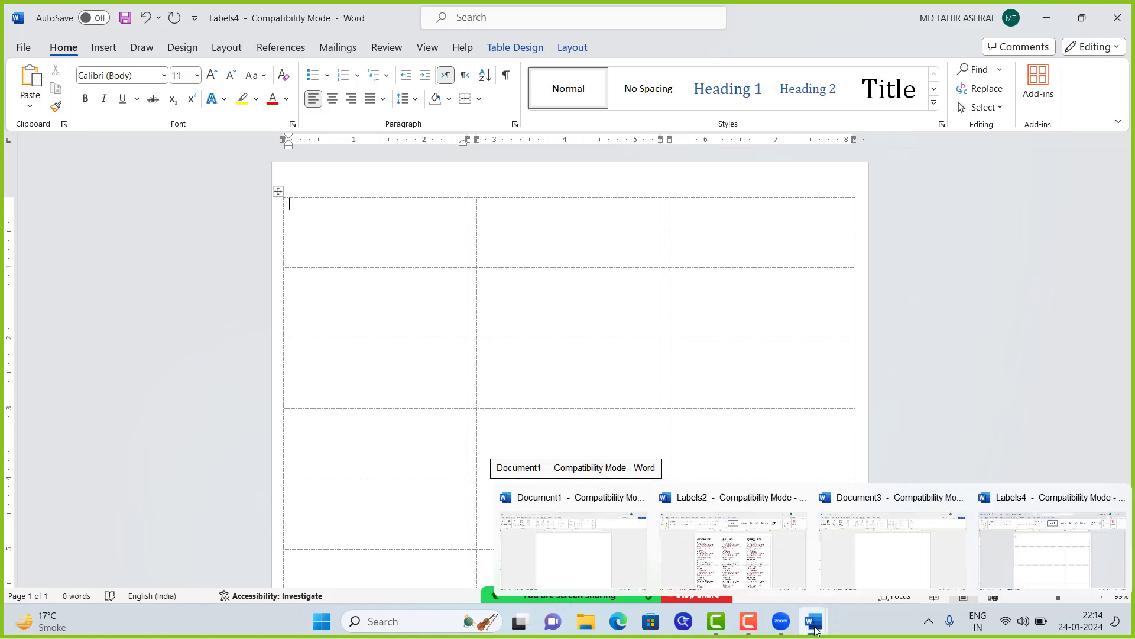
pyautogui.moveTo(782, 621)
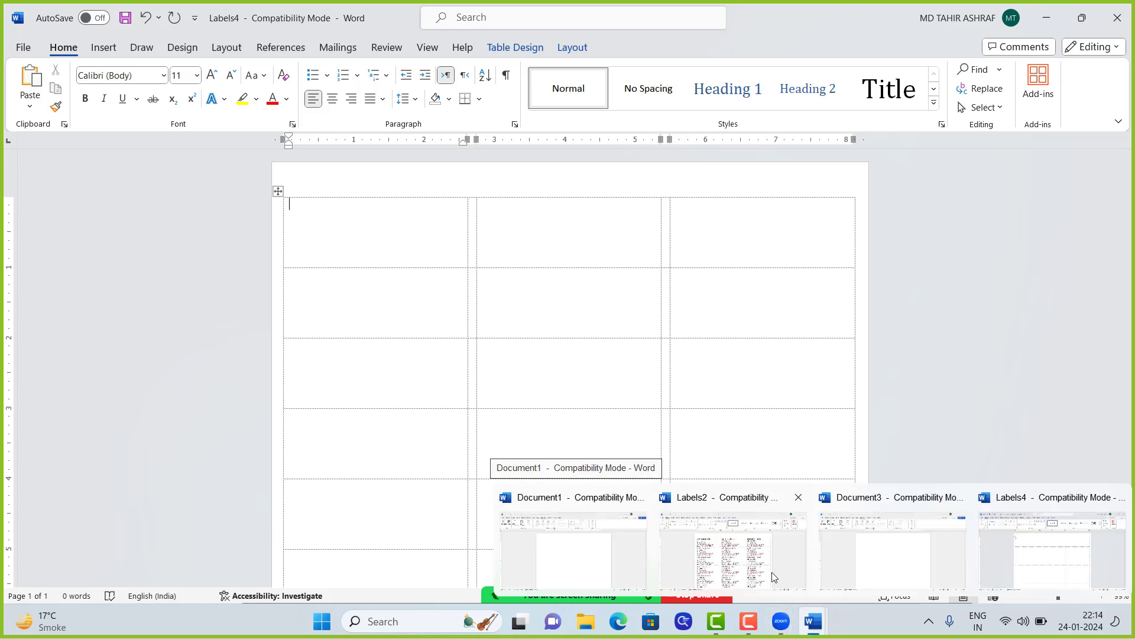
pyautogui.click(769, 569)
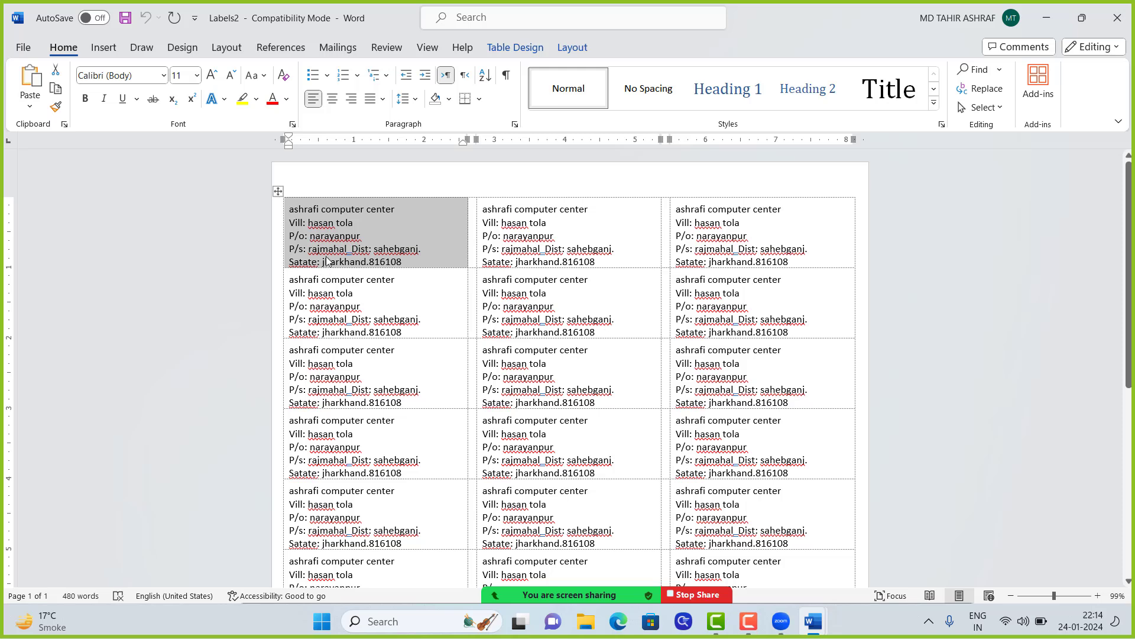
pyautogui.click(339, 237)
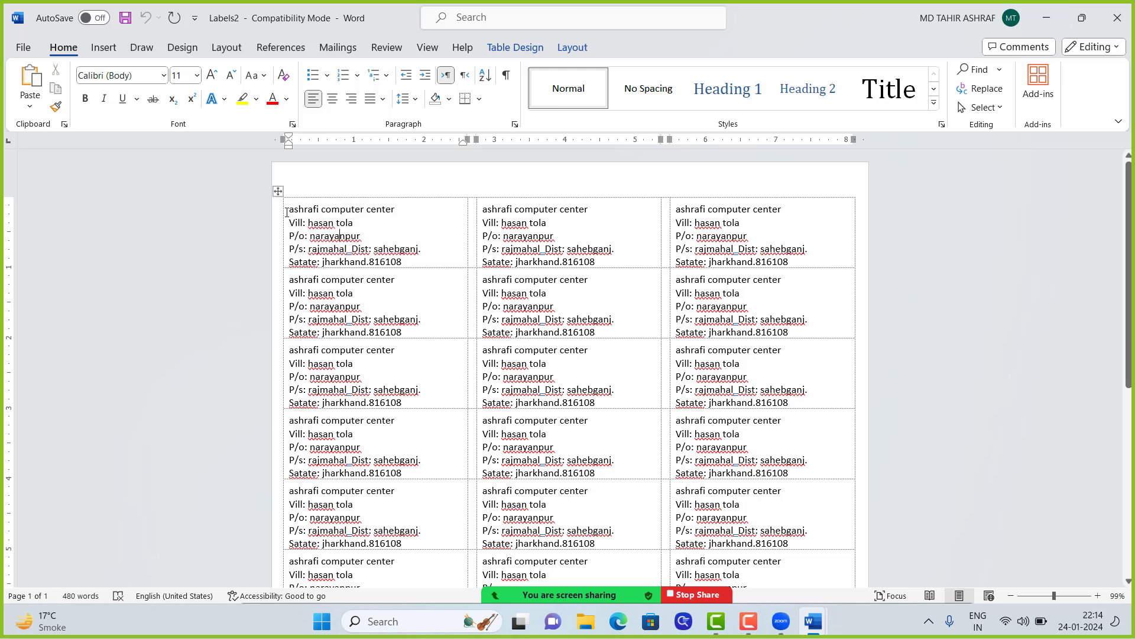
pyautogui.moveTo(288, 208); pyautogui.dragTo(401, 266)
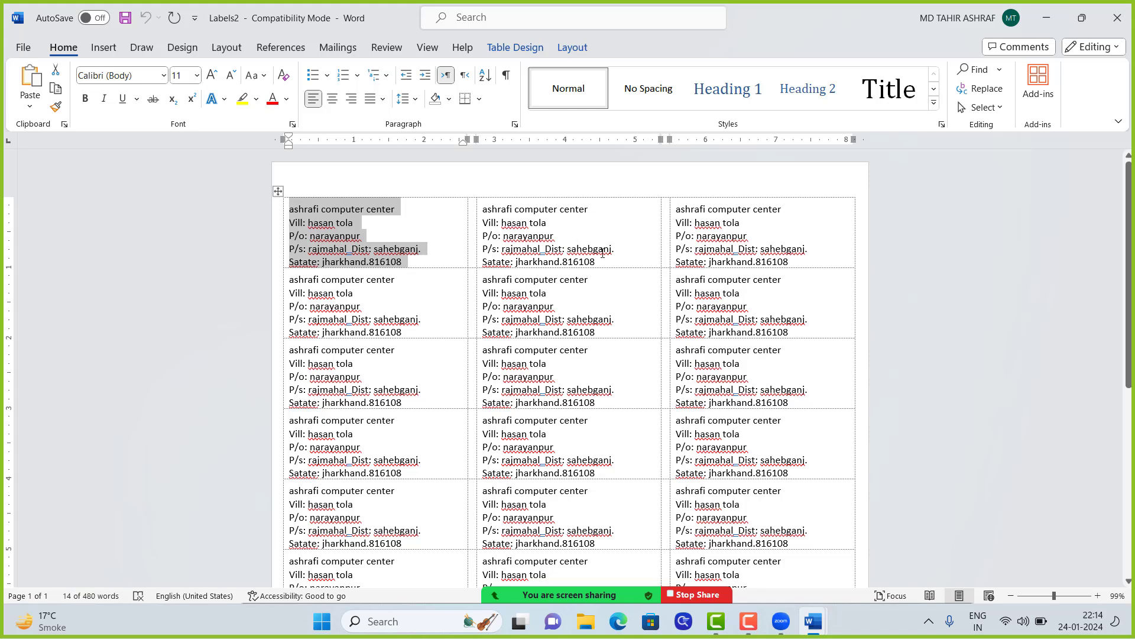
pyautogui.hotkey('ctrl', 'n')
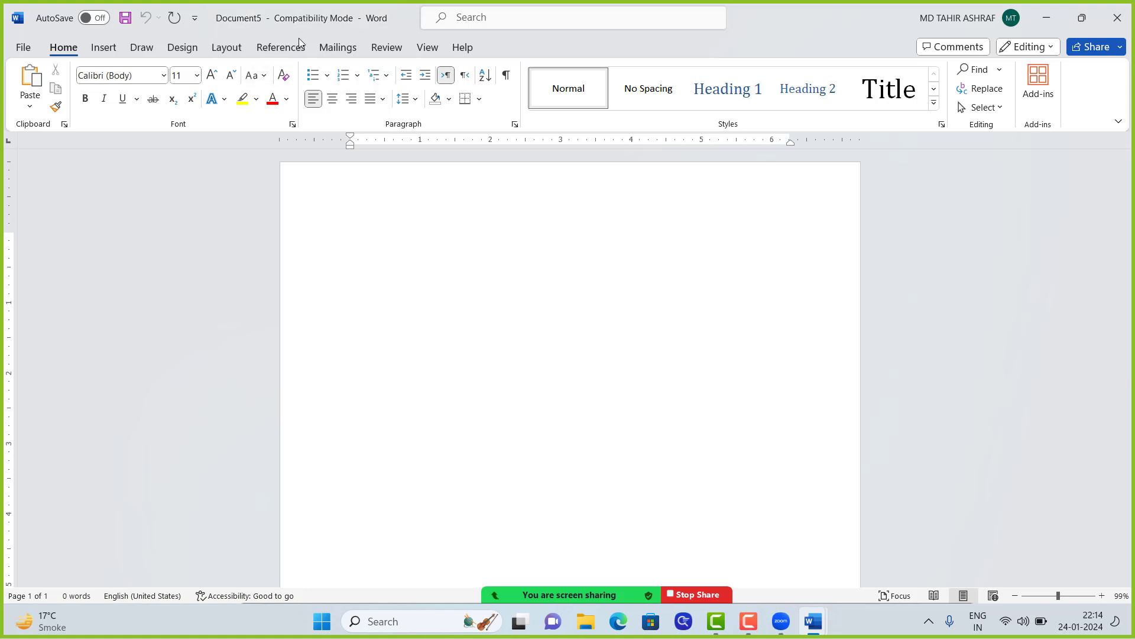
# Step: Paste the sender's address into the envelope's return address and capitalise its first letter
pyautogui.click(338, 47)
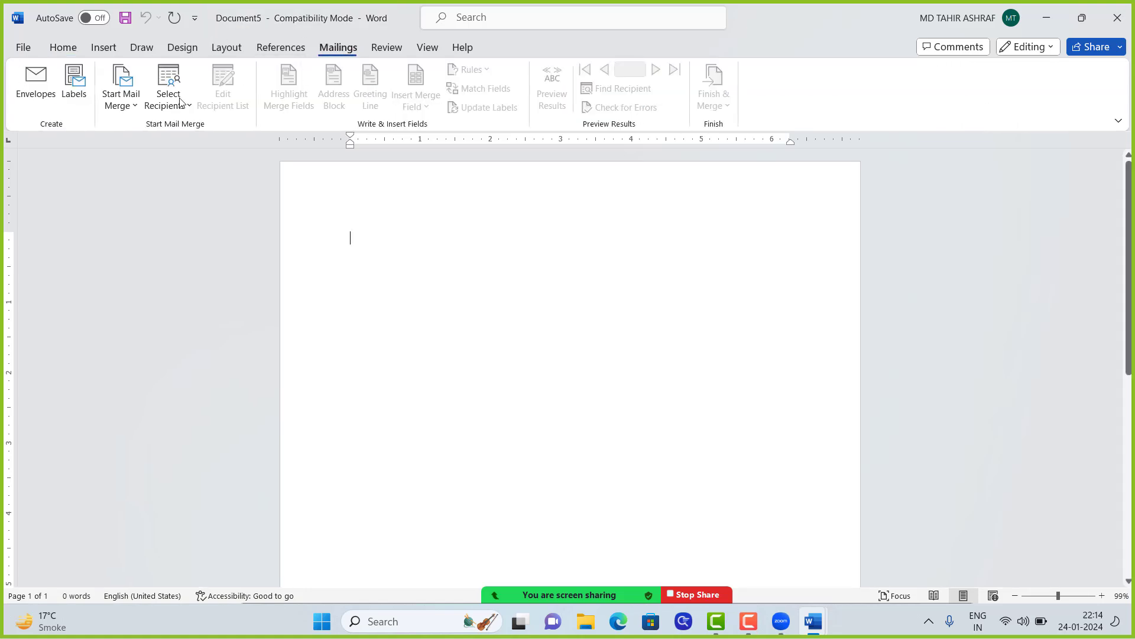
pyautogui.click(42, 100)
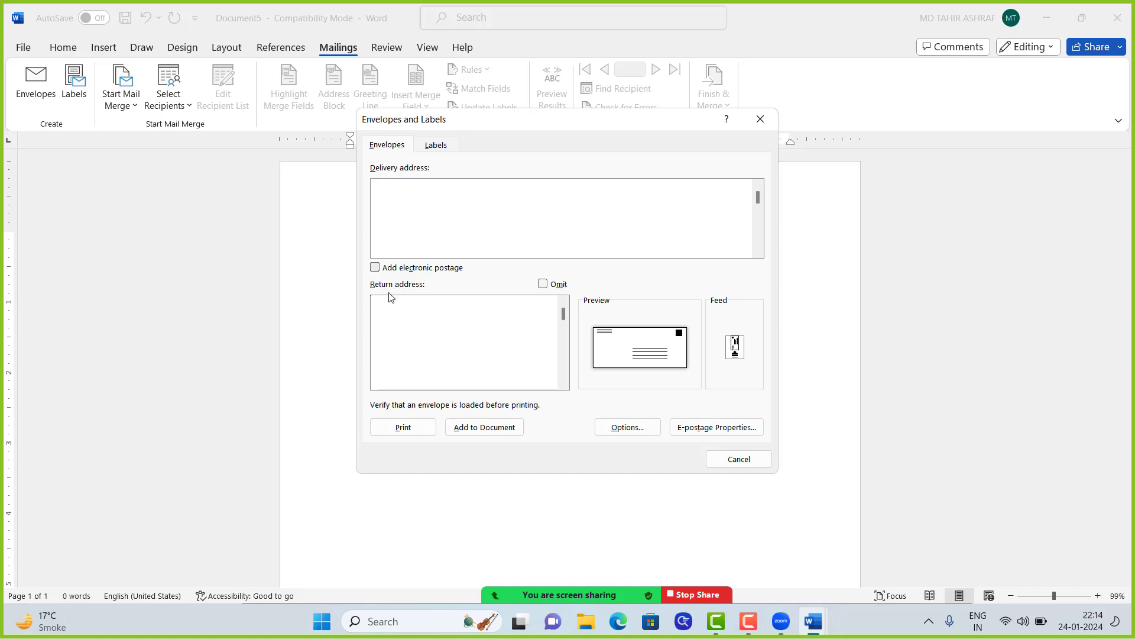
pyautogui.click(454, 300)
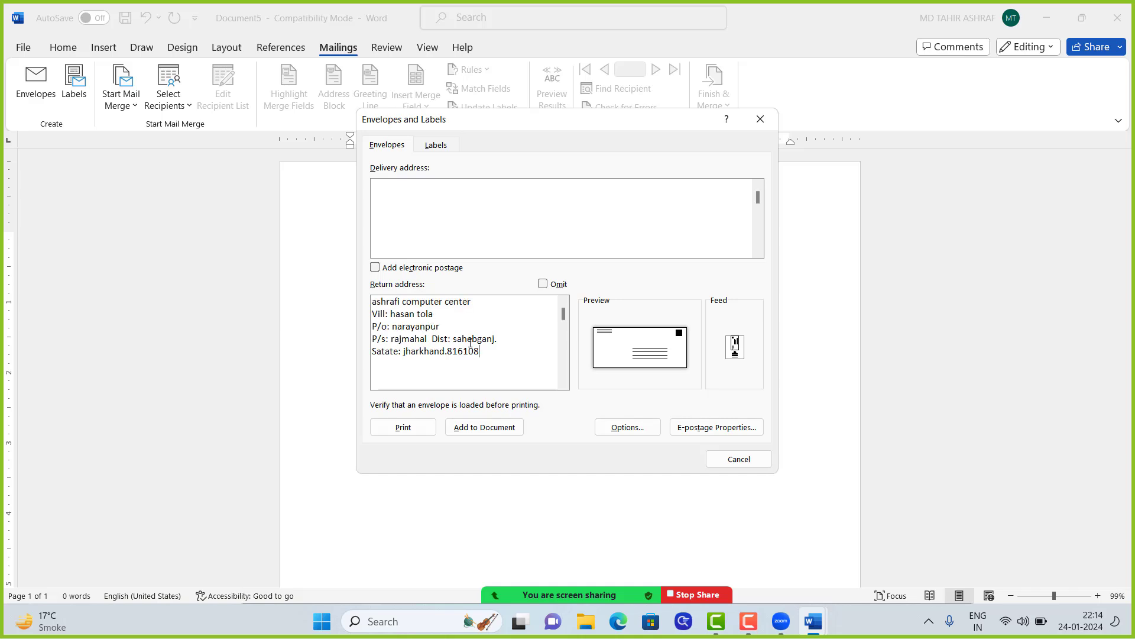
pyautogui.click(372, 302)
pyautogui.write('A')
# Step: Type the recipient's name and village and post-office line as the delivery address
pyautogui.write('aj')
pyautogui.press('BackSpace')
pyautogui.press('BackSpace')
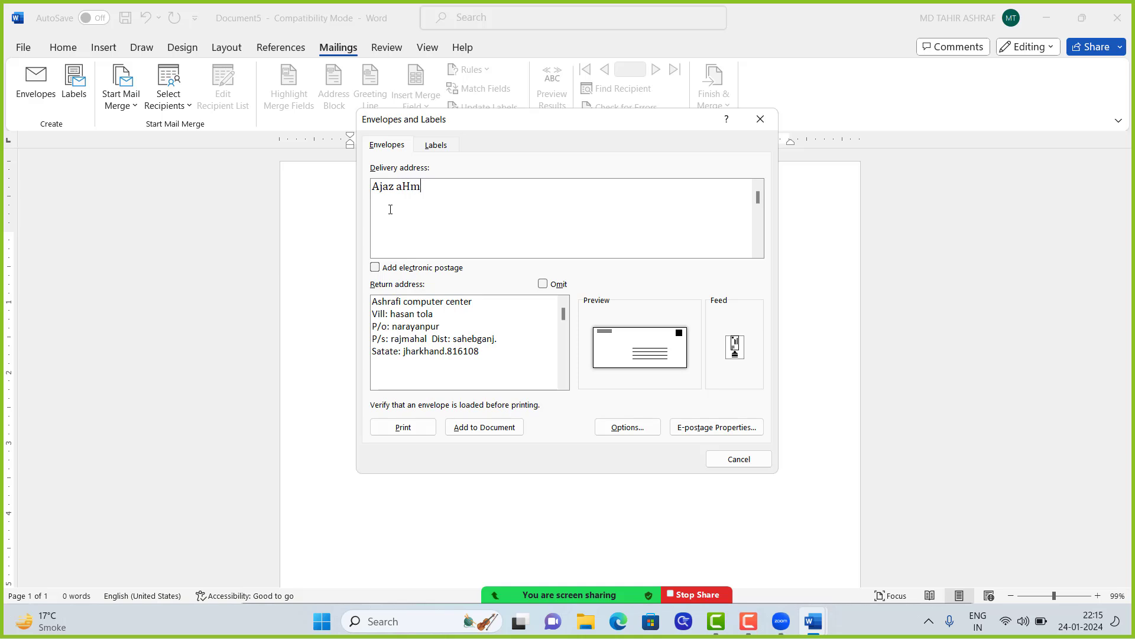
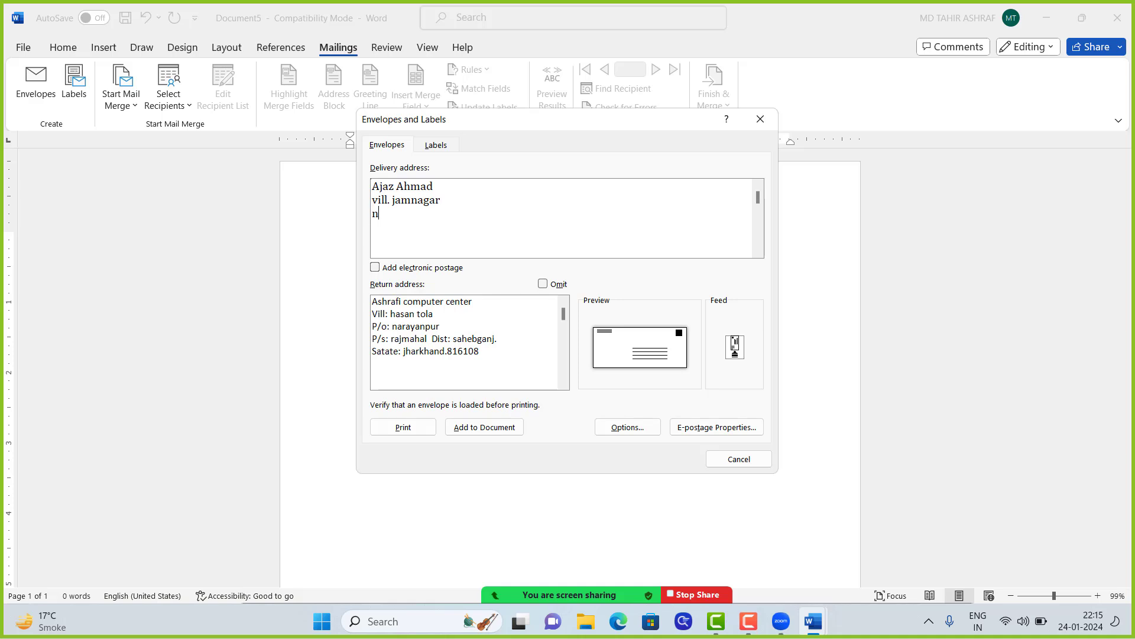
# Step: Add the locality, district, state with PIN, and mobile-number lines to the delivery address
pyautogui.press('Return')
pyautogui.write('rajamahal')
pyautogui.press('Return')
pyautogui.write('saheb')
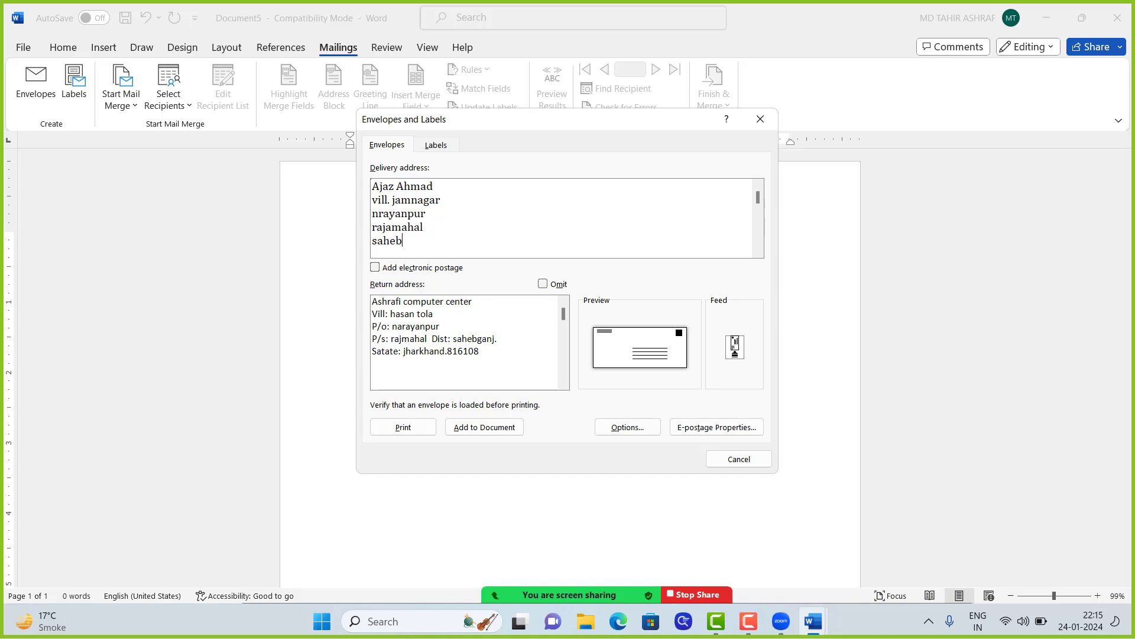
pyautogui.write('ganj')
pyautogui.press('Return')
pyautogui.write('jharkhand.816108')
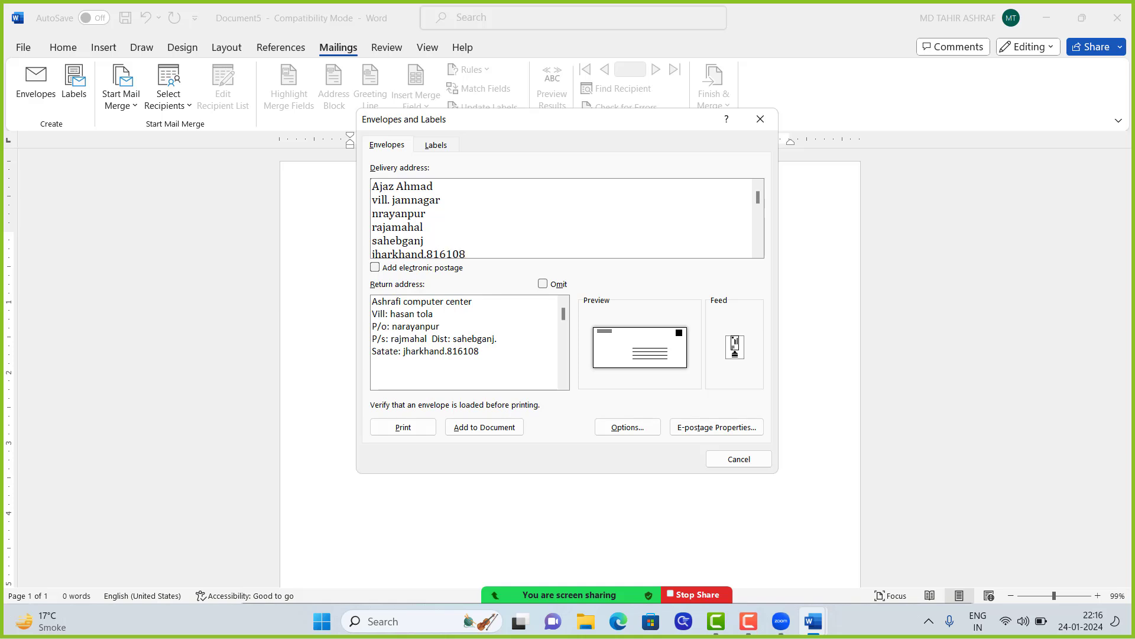
pyautogui.press('Return')
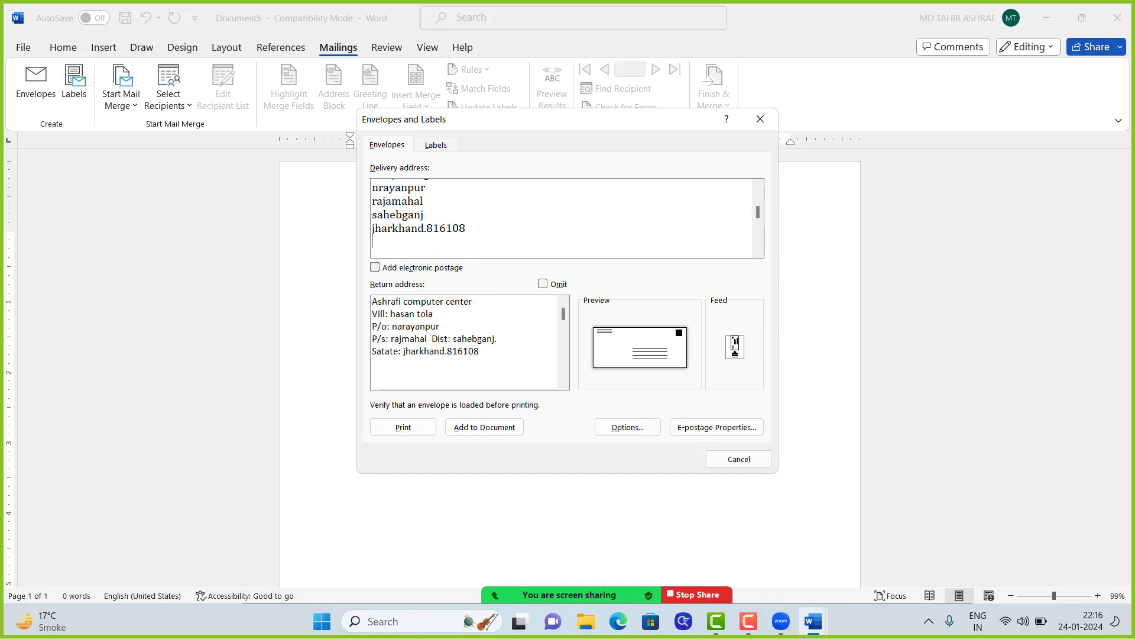
# Step: Merge the district and PIN-code lines onto the lines above, separated by a comma
pyautogui.scroll(1, 427, 185)
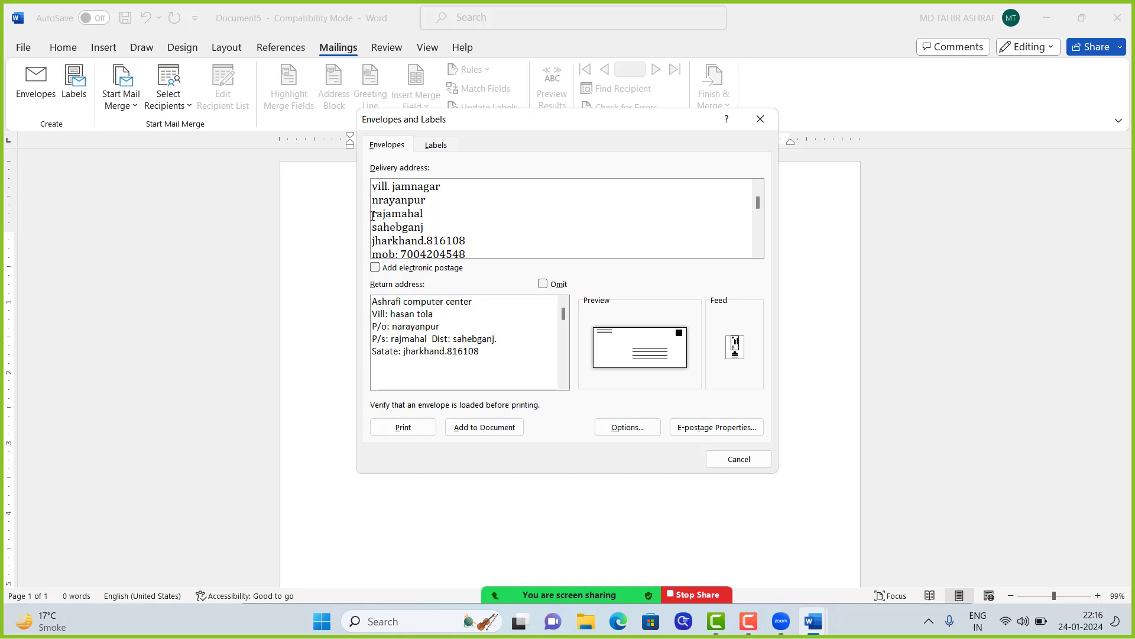
pyautogui.press('BackSpace')
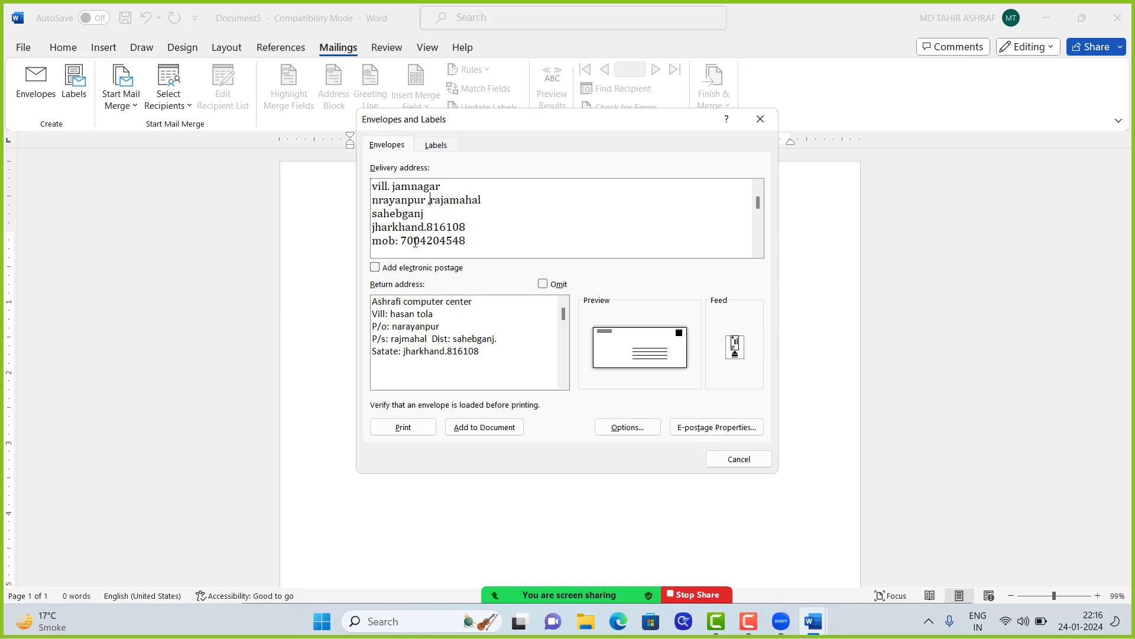
pyautogui.click(373, 214)
pyautogui.press('BackSpace')
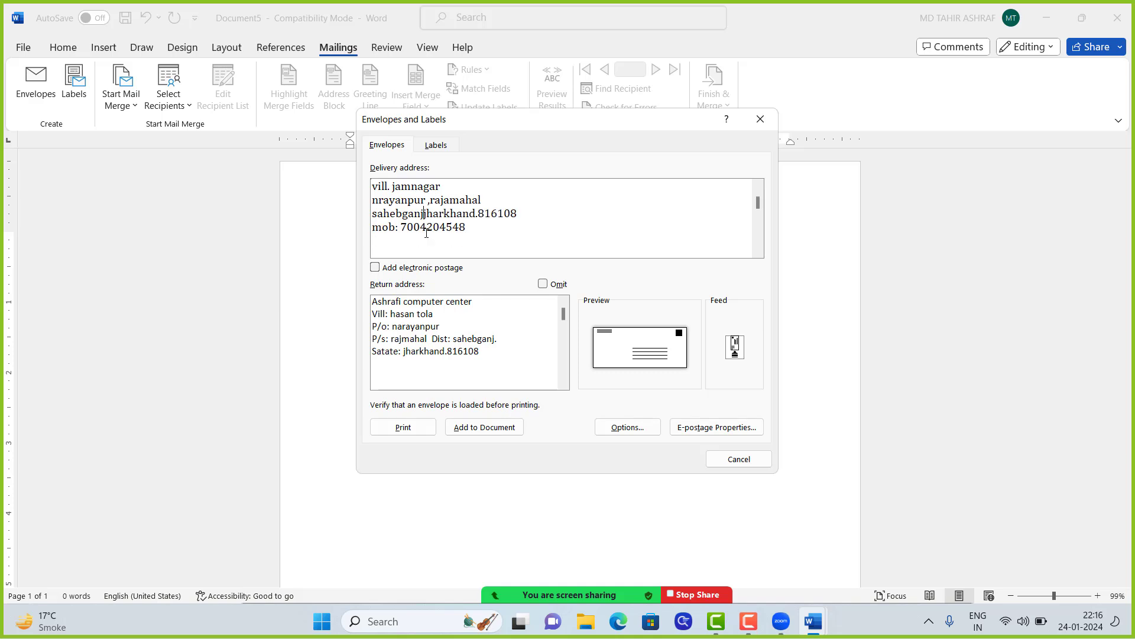
pyautogui.write(',')
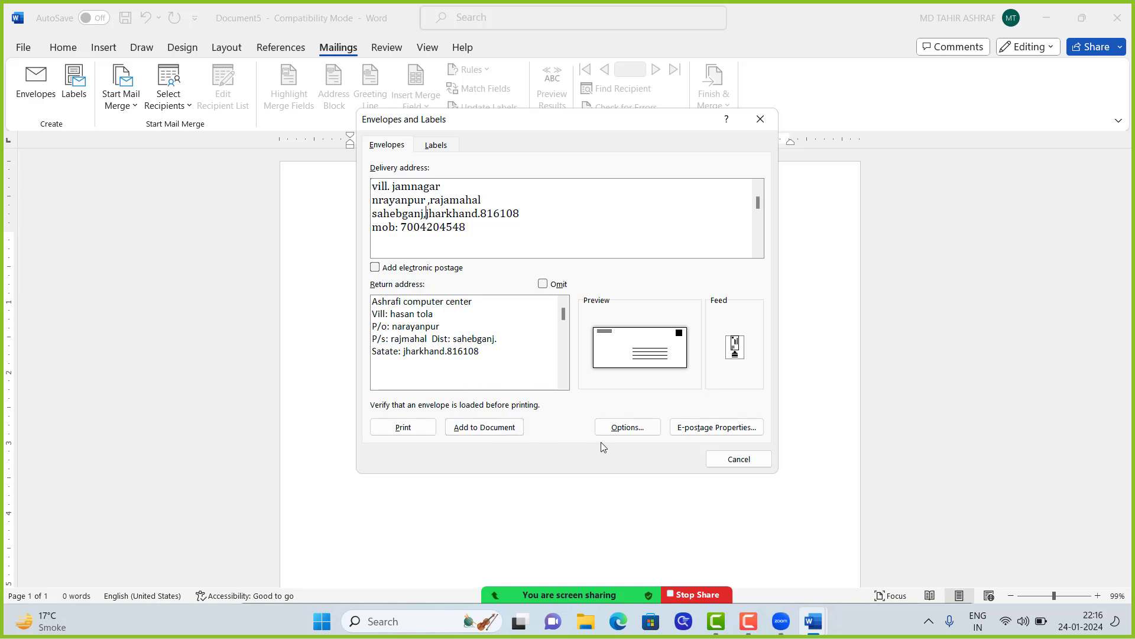
# Step: Choose Custom size in Envelope Options with width 7in and height 3in, and confirm
pyautogui.click(620, 429)
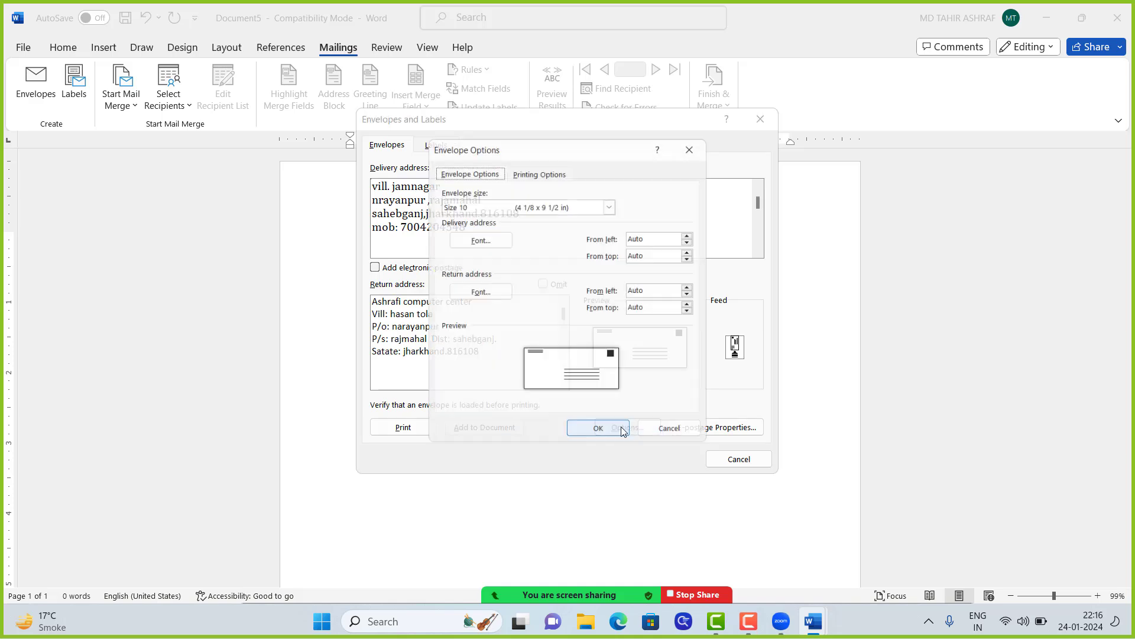
pyautogui.moveTo(598, 145); pyautogui.dragTo(737, 148)
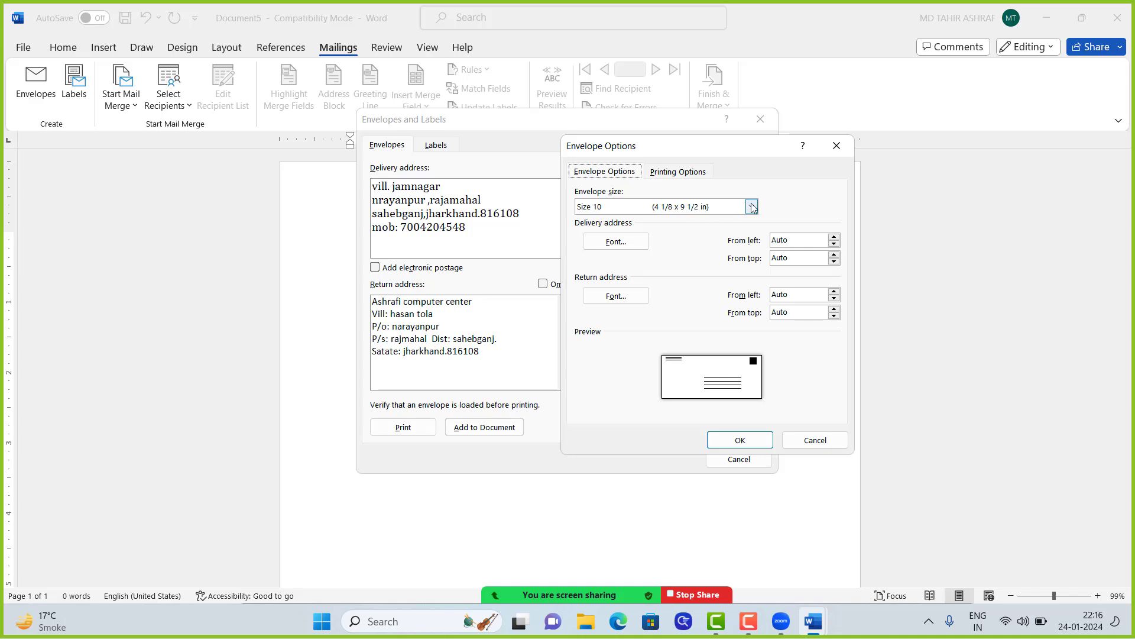
pyautogui.click(672, 208)
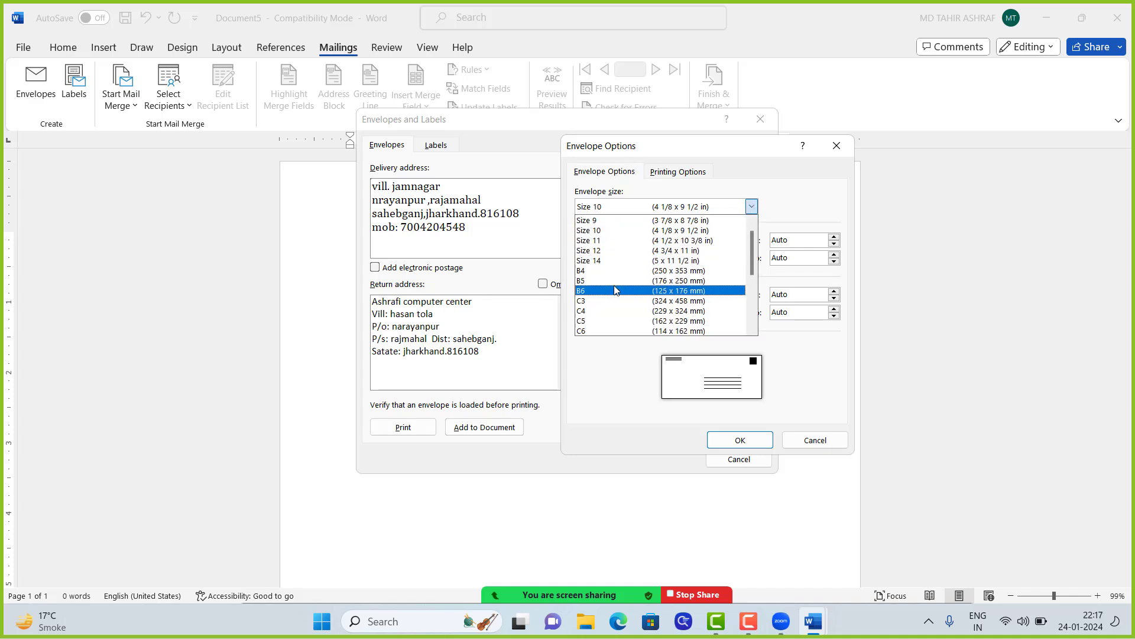
pyautogui.scroll(-2, 612, 284)
pyautogui.scroll(2, 617, 295)
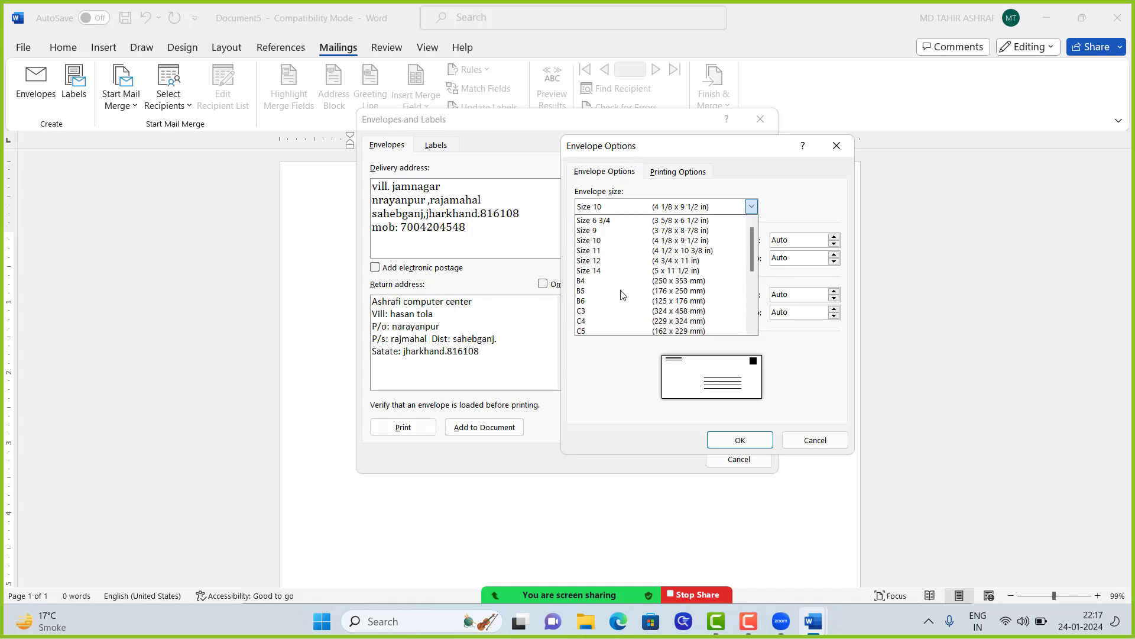
pyautogui.scroll(-5, 612, 254)
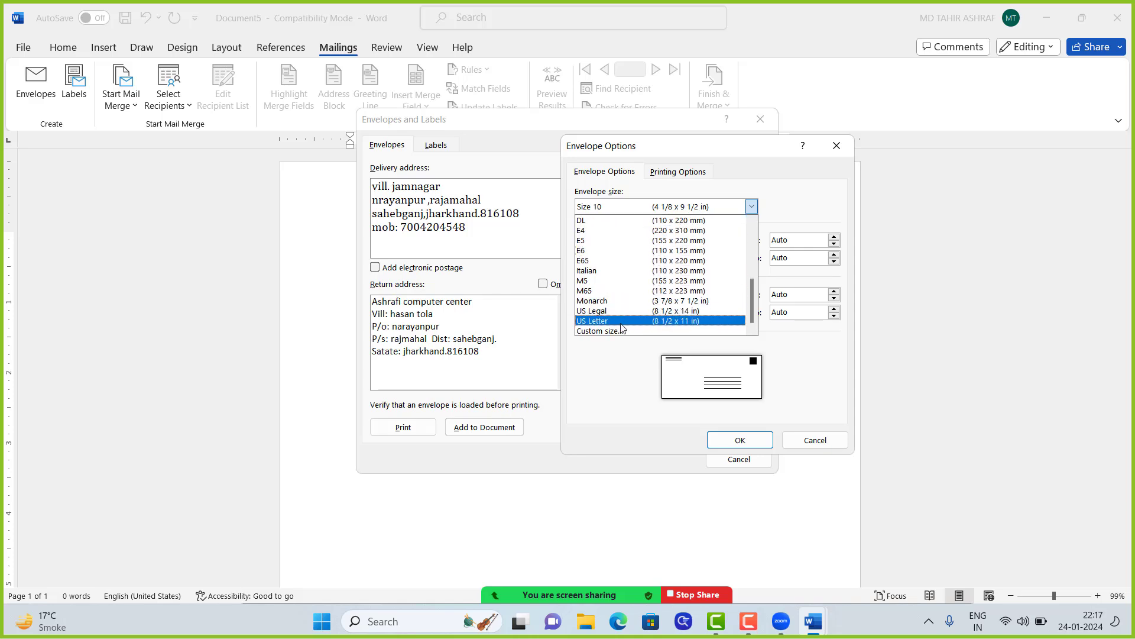
pyautogui.click(602, 331)
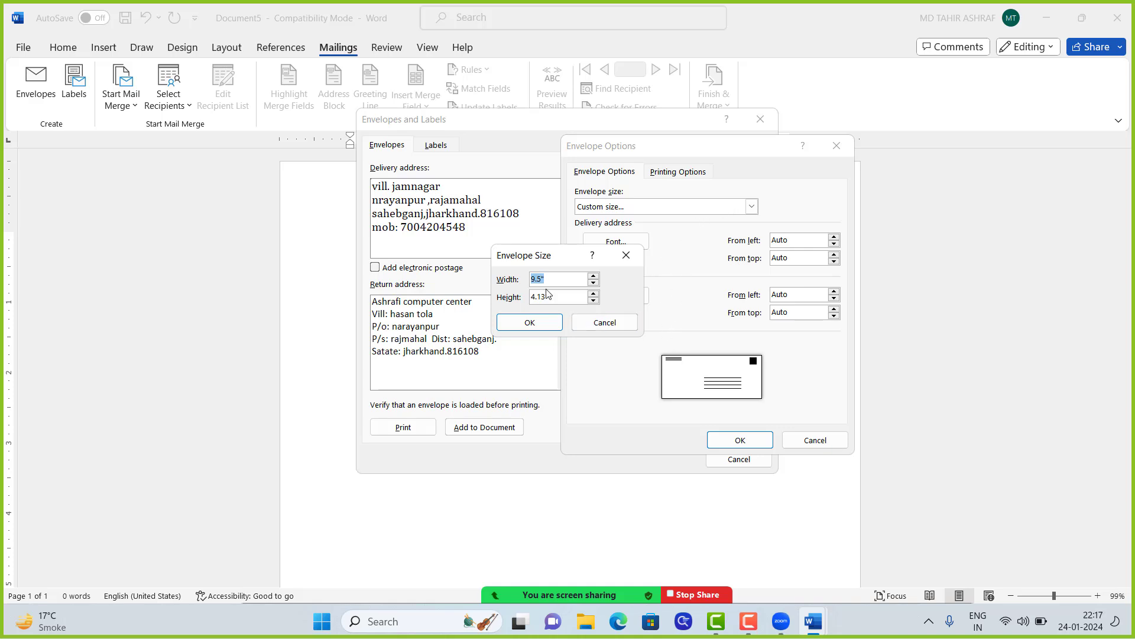
pyautogui.write('7in')
pyautogui.press('Tab')
pyautogui.write('3in')
pyautogui.click(530, 322)
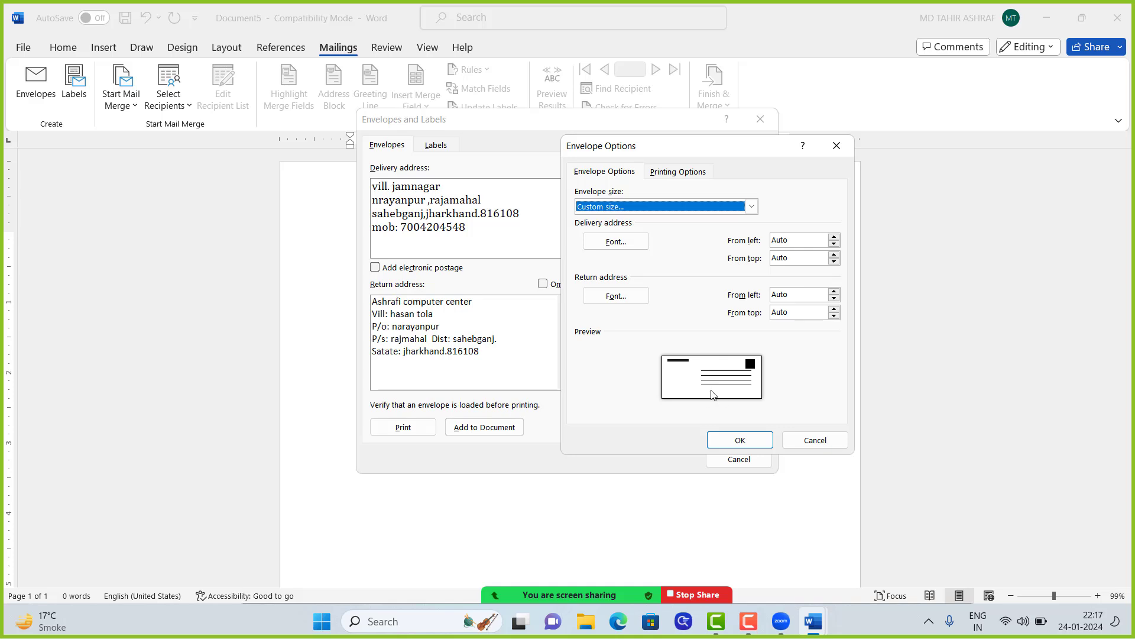
pyautogui.click(743, 443)
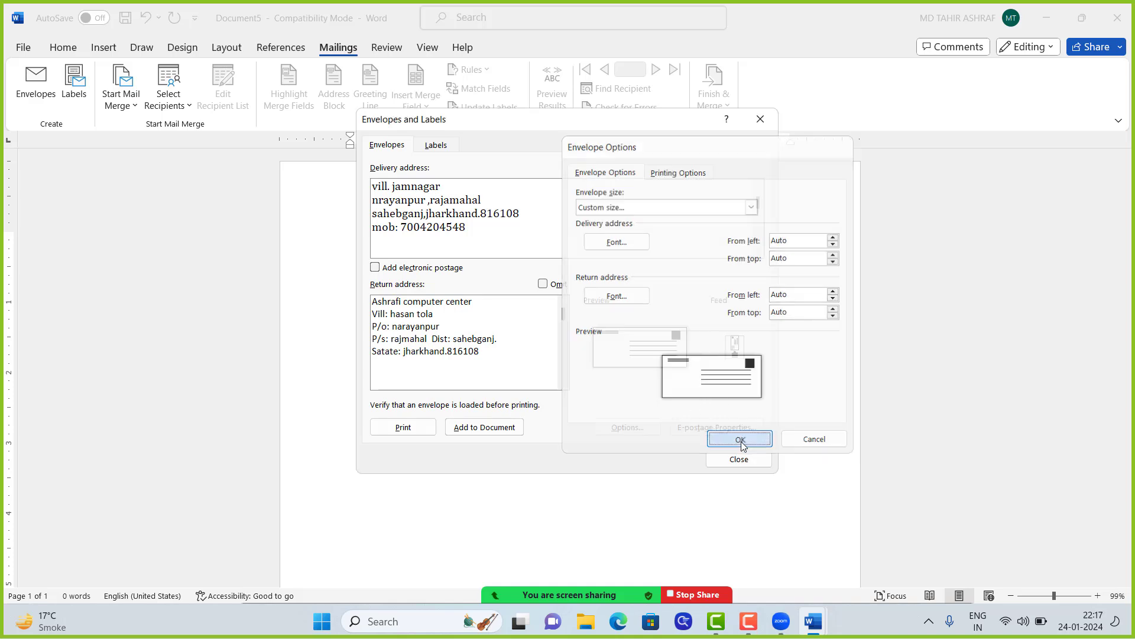
# Step: Add the envelope to the document, saving the return address as the default
pyautogui.click(487, 428)
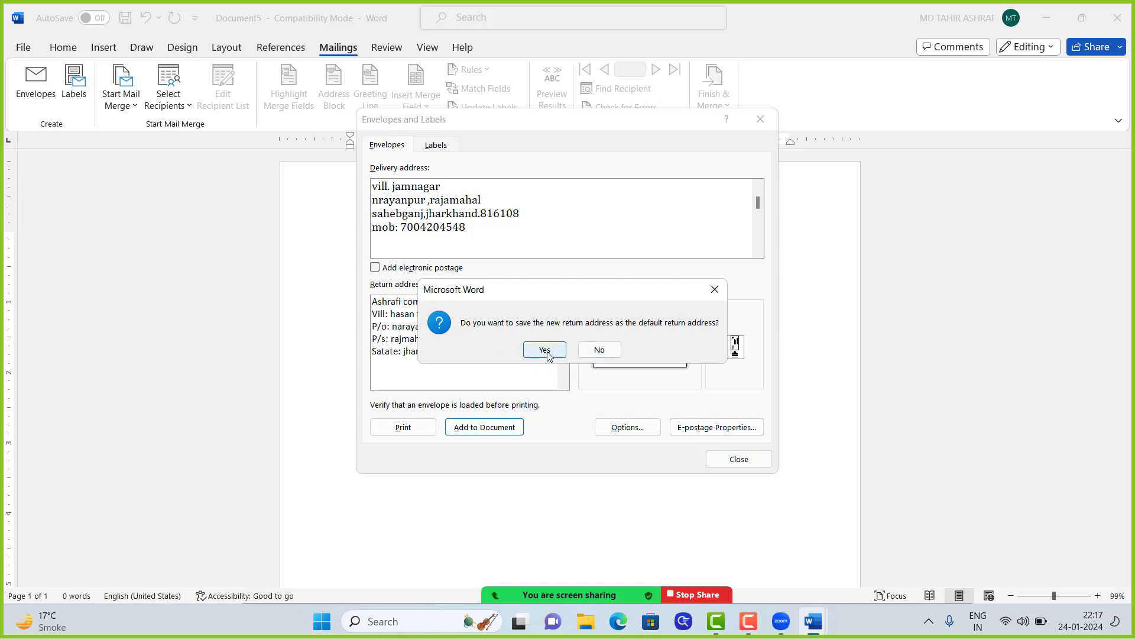
pyautogui.click(545, 350)
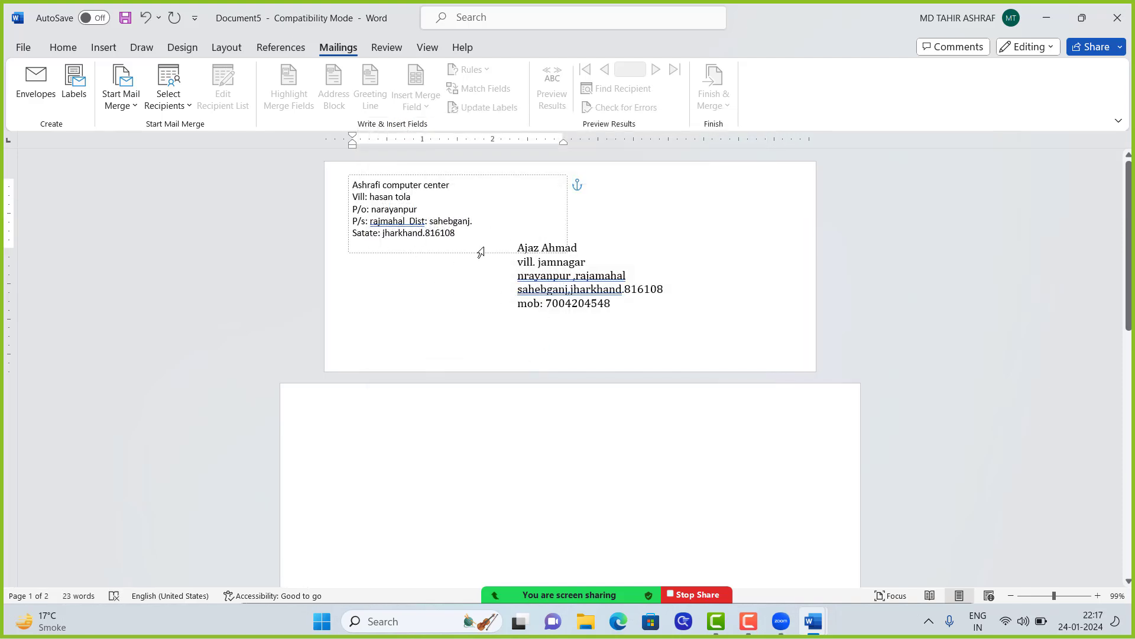
pyautogui.scroll(-3, 489, 255)
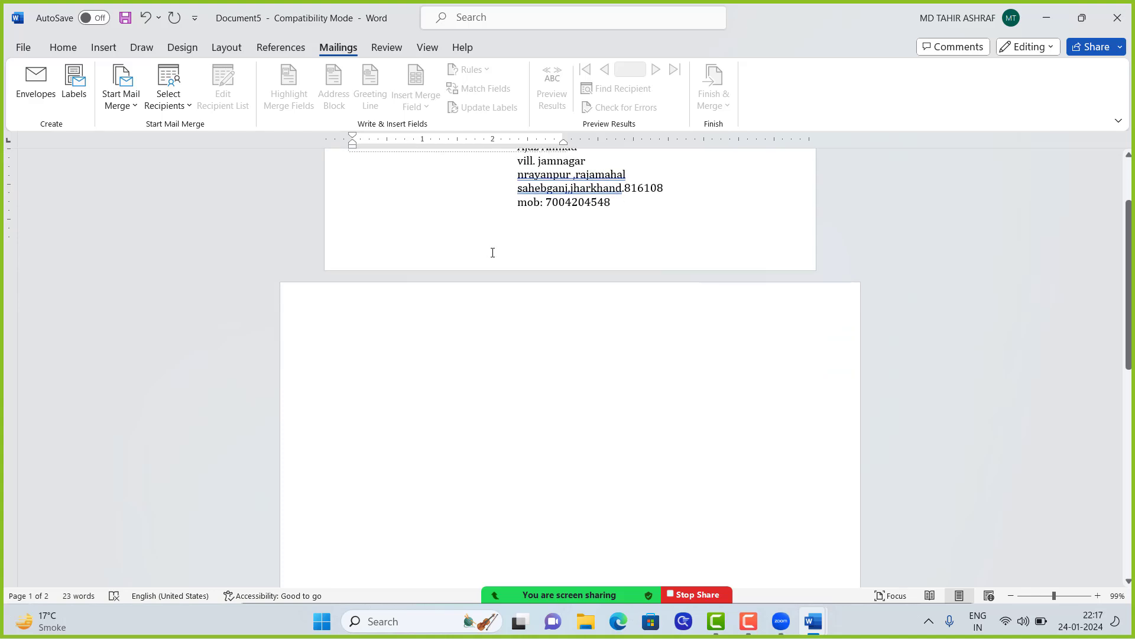
pyautogui.scroll(3, 489, 254)
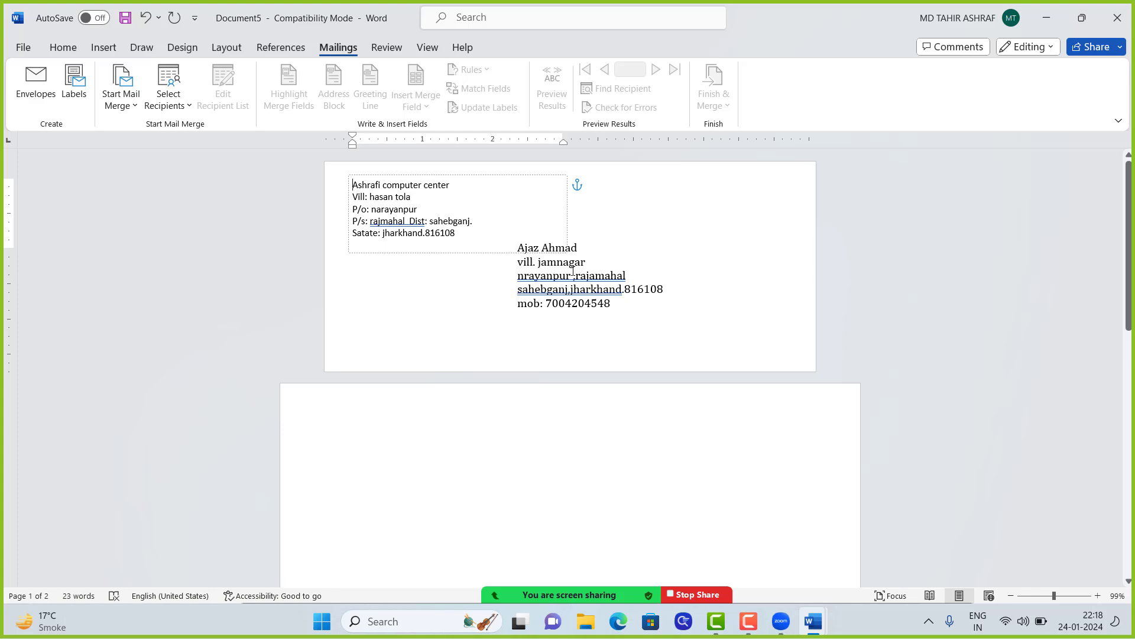
pyautogui.click(600, 213)
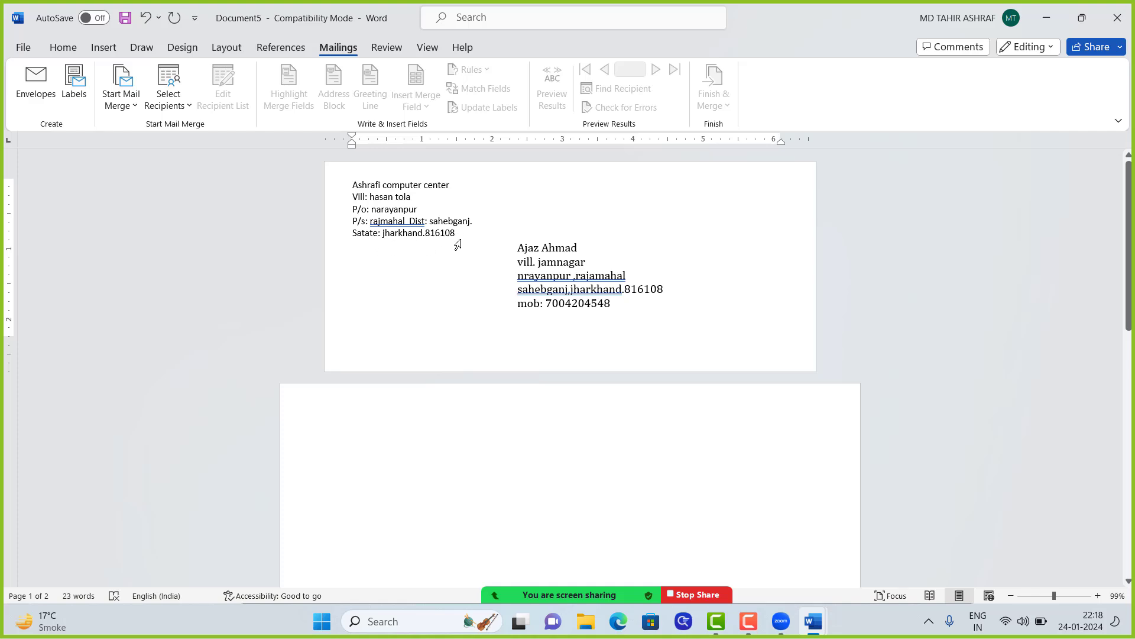
# Step: Add a 'mob:' line below the return address on the envelope page
pyautogui.click(459, 237)
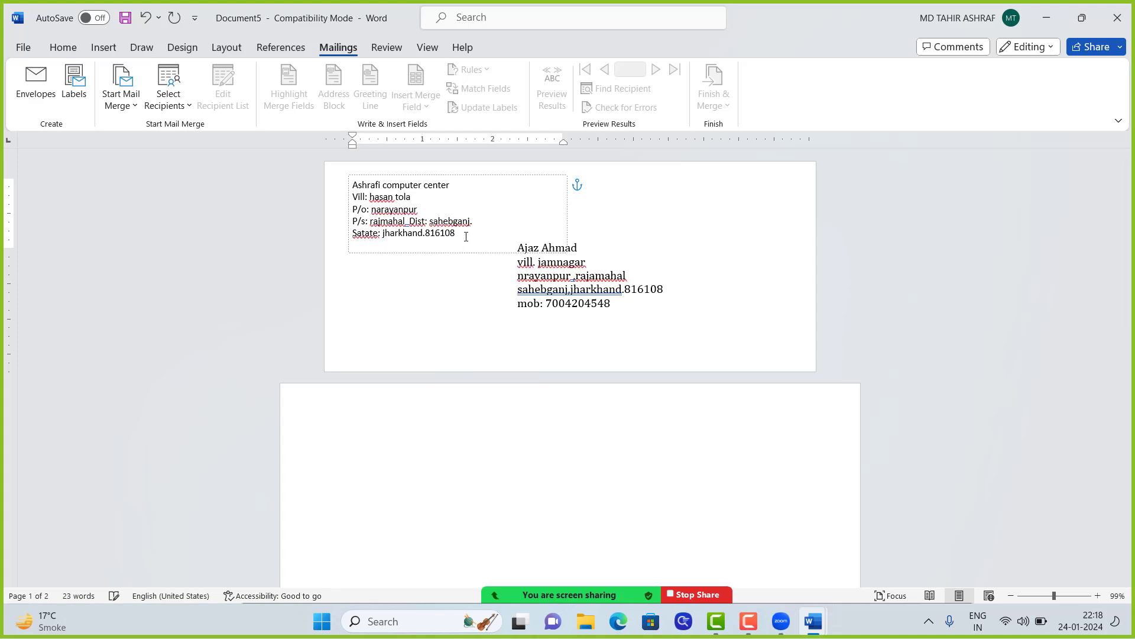
pyautogui.press('Return')
# Step: Move between the delivery and return address frames and reposition the delivery frame's anchor
pyautogui.click(514, 276)
pyautogui.click(385, 204)
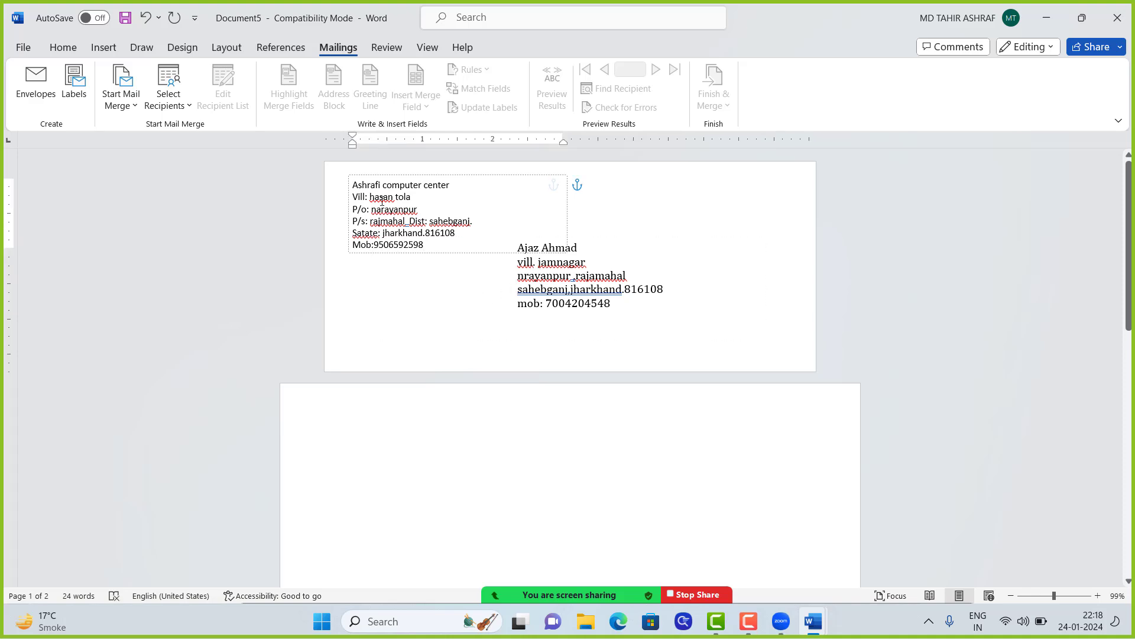
pyautogui.click(571, 275)
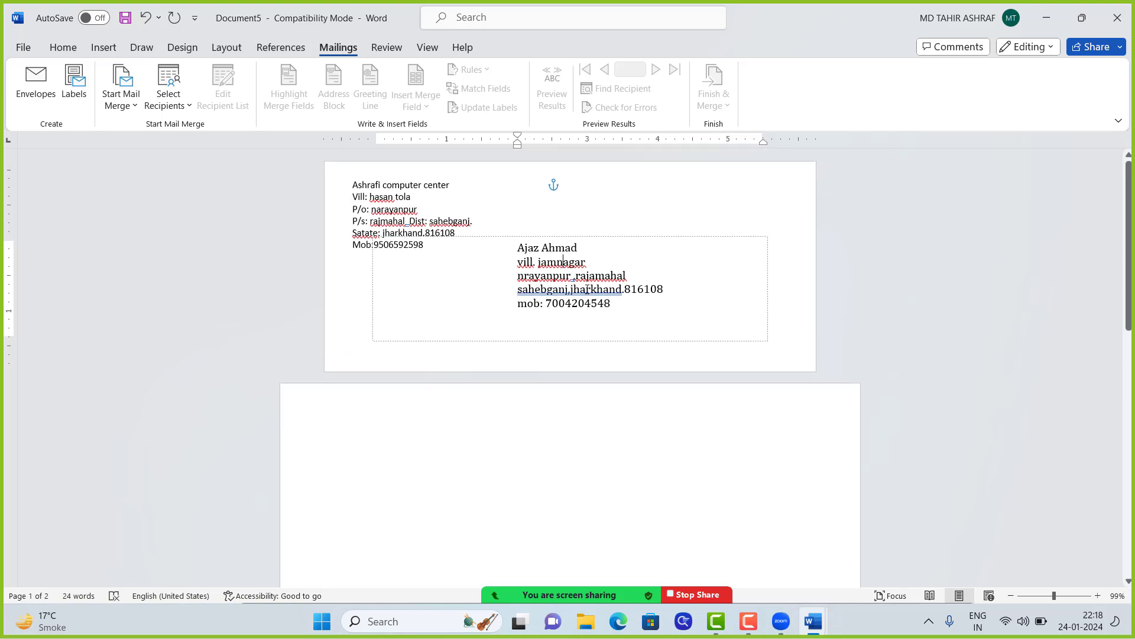
pyautogui.scroll(-1, 587, 289)
pyautogui.scroll(1, 587, 288)
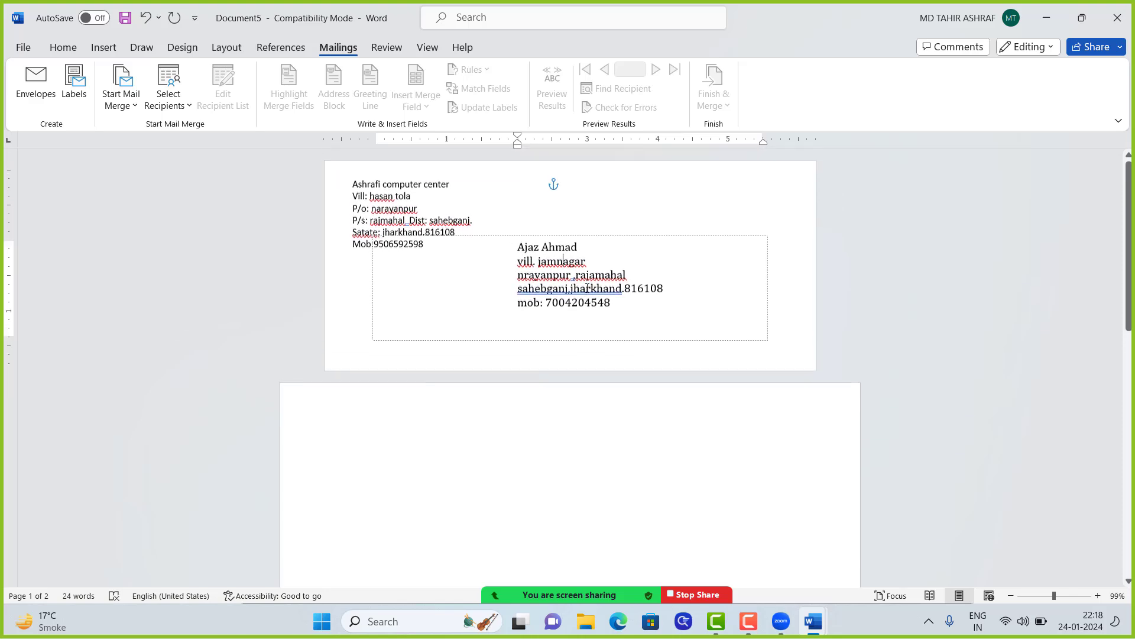
pyautogui.moveTo(553, 188); pyautogui.dragTo(565, 204)
pyautogui.click(631, 253)
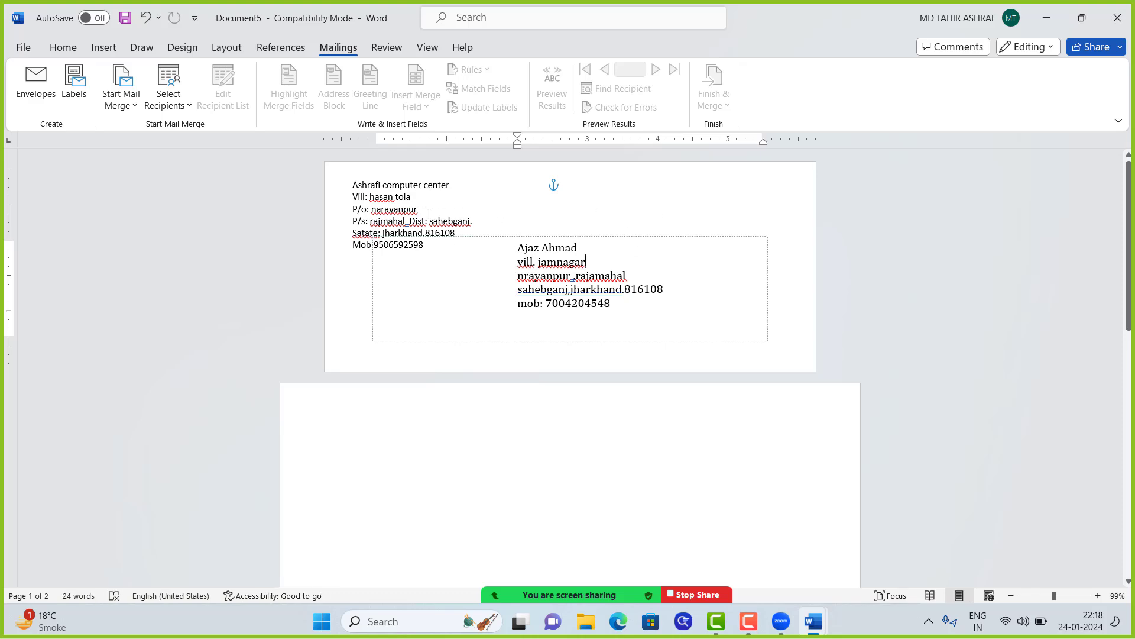
pyautogui.click(388, 205)
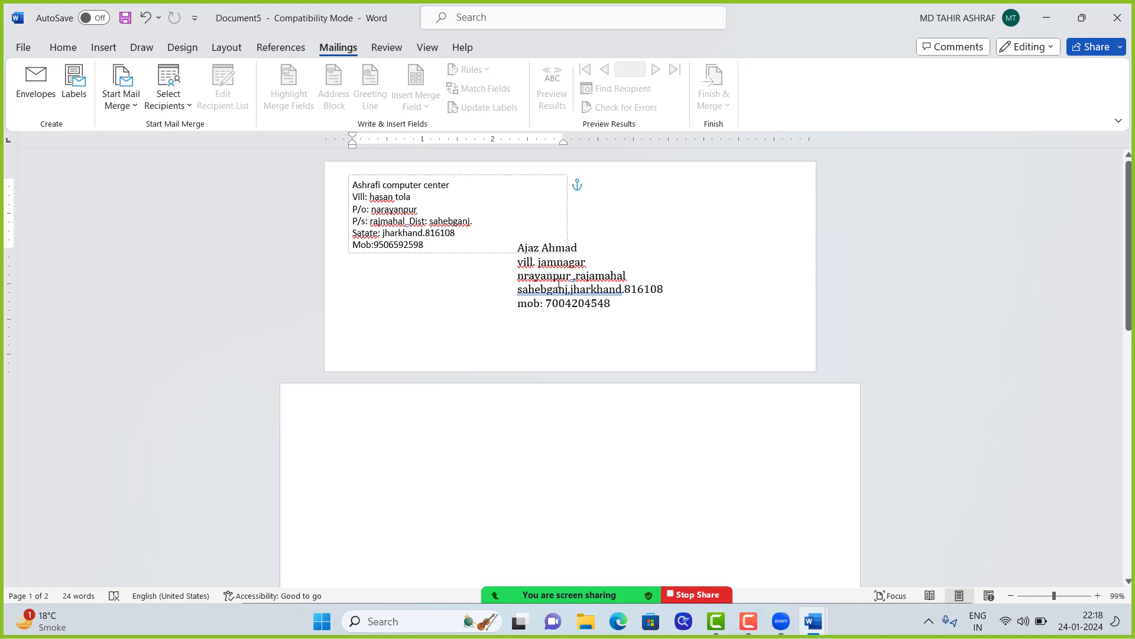
pyautogui.click(559, 273)
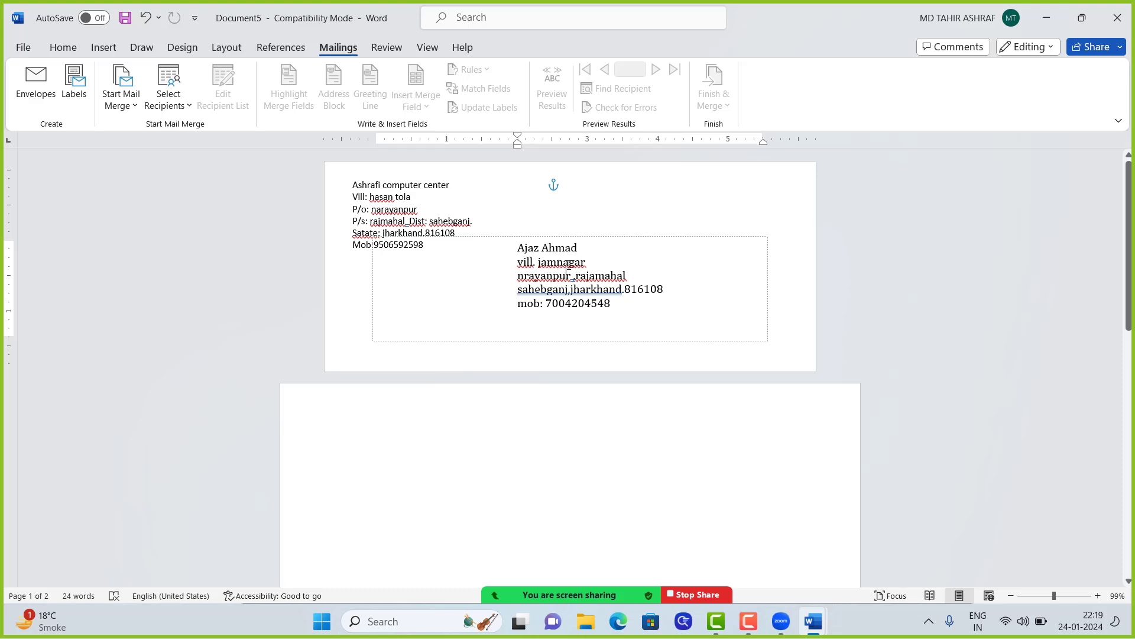
# Step: Reopen Envelopes and enter the new recipient's name as the first delivery-address line
pyautogui.click(26, 89)
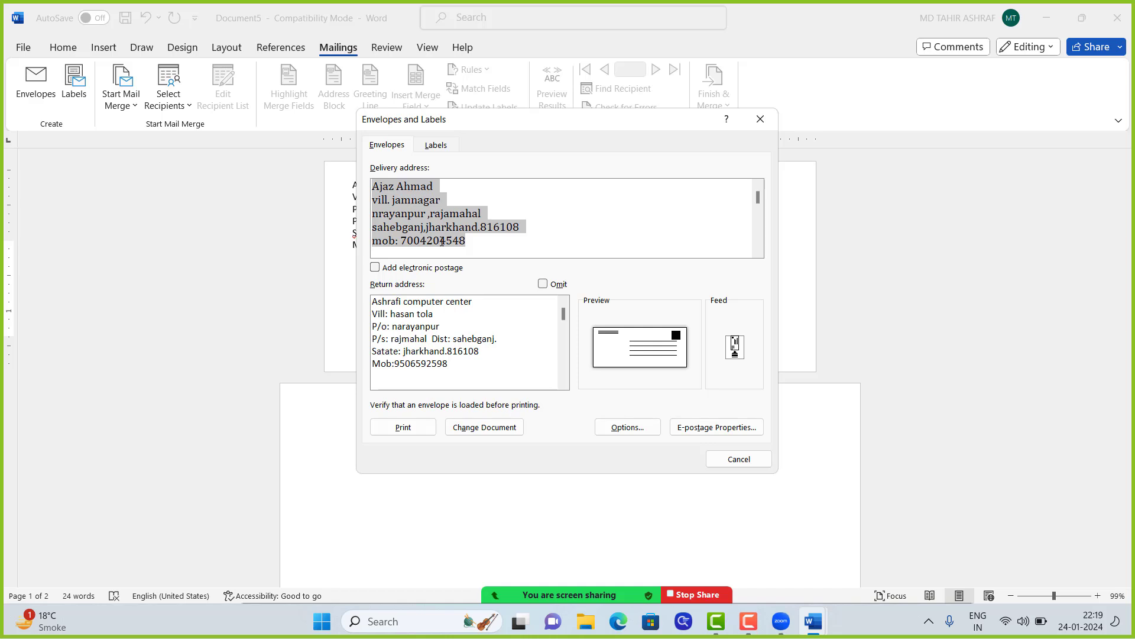
pyautogui.write('a')
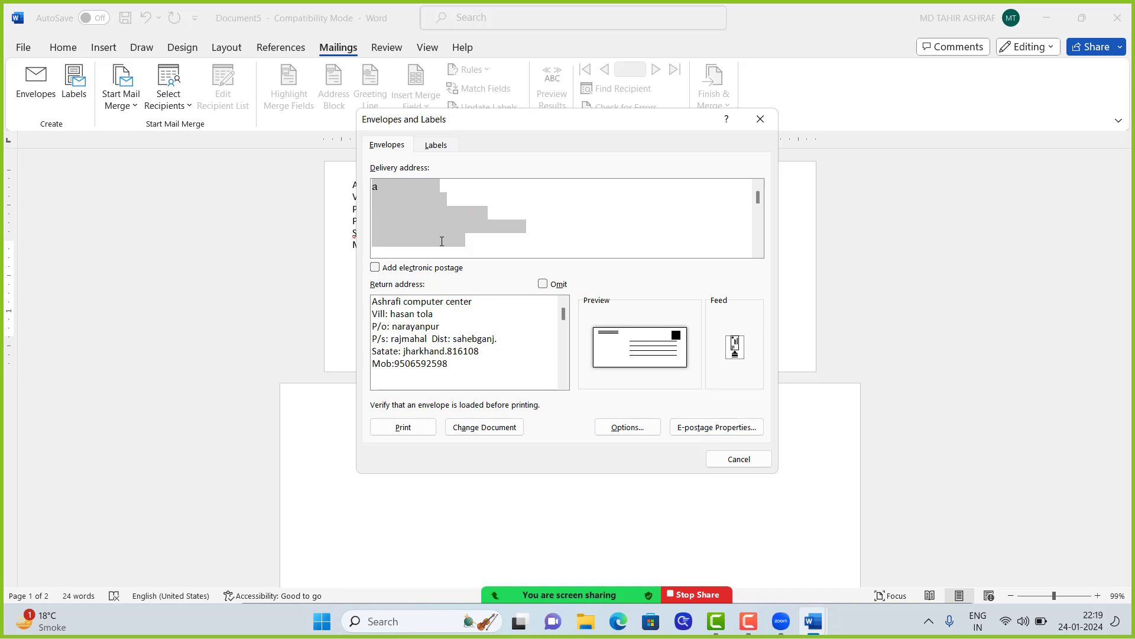
pyautogui.write('ns')
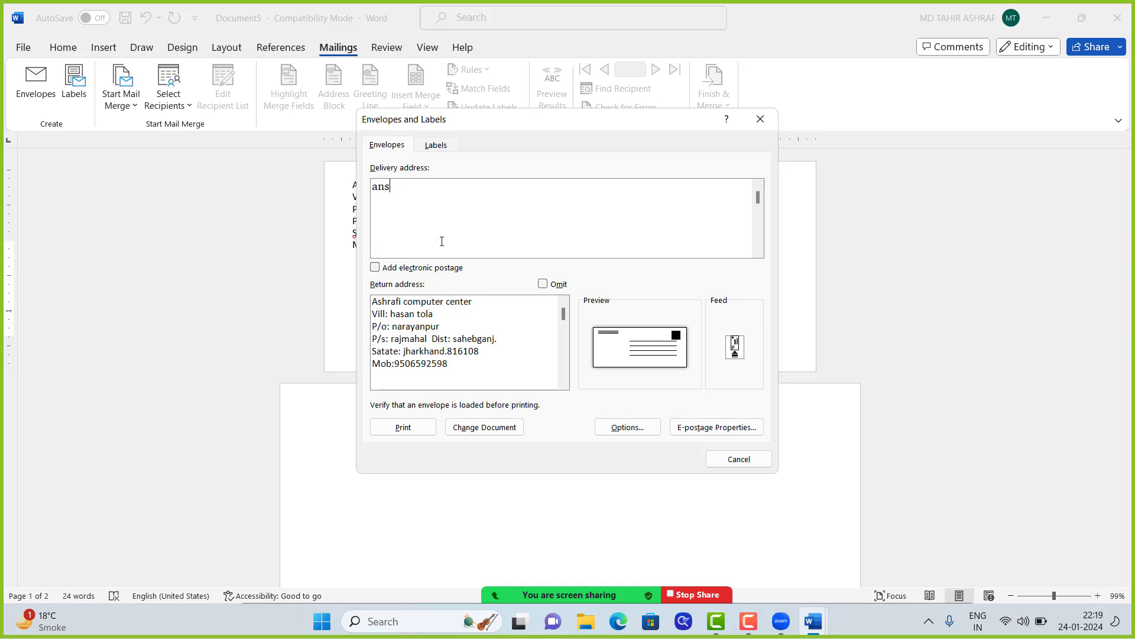
pyautogui.press('BackSpace')
pyautogui.write('as')
pyautogui.press('BackSpace')
pyautogui.press('BackSpace')
pyautogui.press('BackSpace')
pyautogui.press('BackSpace')
pyautogui.write('Anas')
pyautogui.press('Return')
# Step: Type the recipient's three town lines, state and pin code into the delivery address
pyautogui.write('muradabasd')
pyautogui.press('BackSpace')
pyautogui.press('BackSpace')
pyautogui.press('BackSpace')
pyautogui.press('BackSpace')
pyautogui.press('BackSpace')
pyautogui.press('BackSpace')
pyautogui.press('BackSpace')
pyautogui.press('BackSpace')
pyautogui.press('BackSpace')
pyautogui.press('BackSpace')
pyautogui.write('muradabad muda')
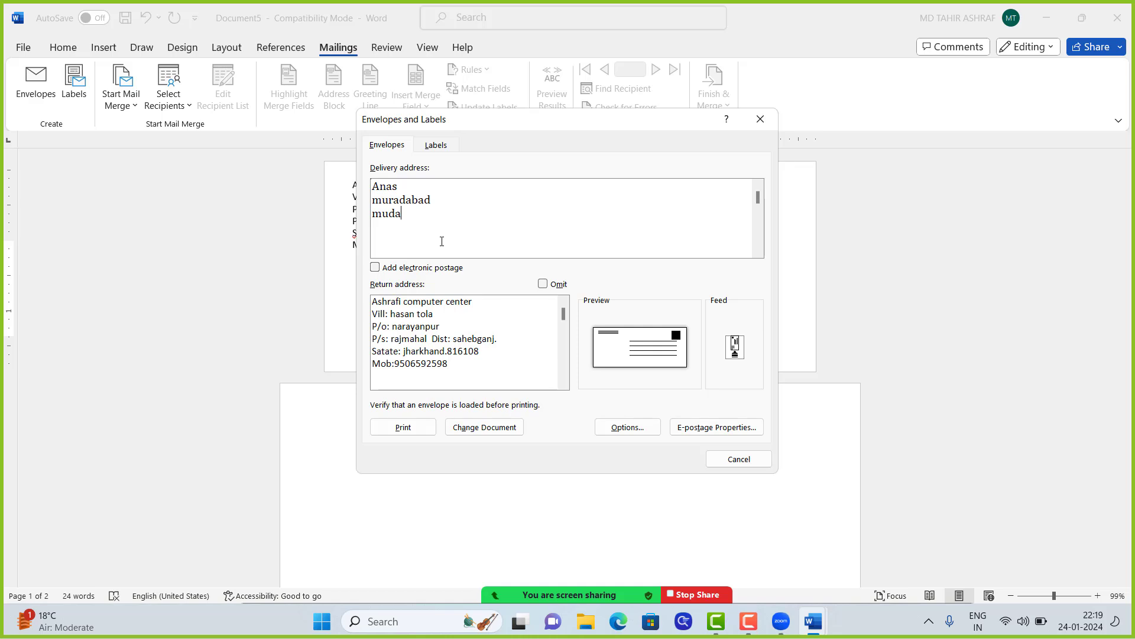
pyautogui.press('BackSpace')
pyautogui.press('BackSpace')
pyautogui.write('rada')
pyautogui.write('d ')
pyautogui.write('mu')
pyautogui.write('rada')
pyautogui.write('bad ')
pyautogui.write('up.')
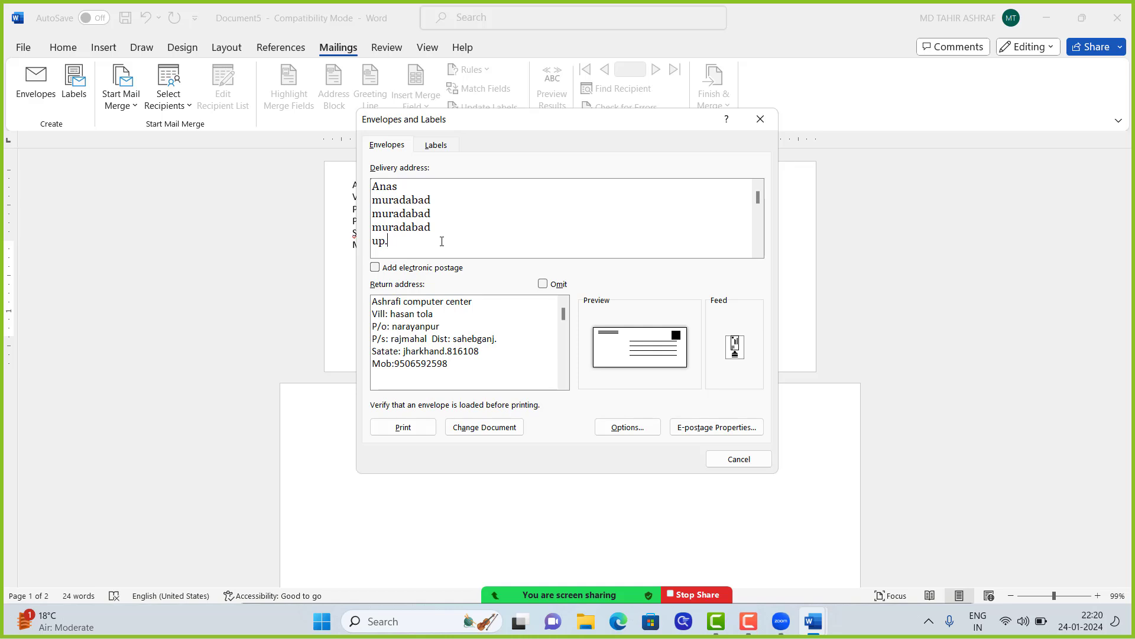
pyautogui.write('2445')
pyautogui.write('01')
pyautogui.press('BackSpace')
pyautogui.write('8')
# Step: Accept Envelope Options unchanged, select the delivery address, and close the Envelopes dialog
pyautogui.click(628, 429)
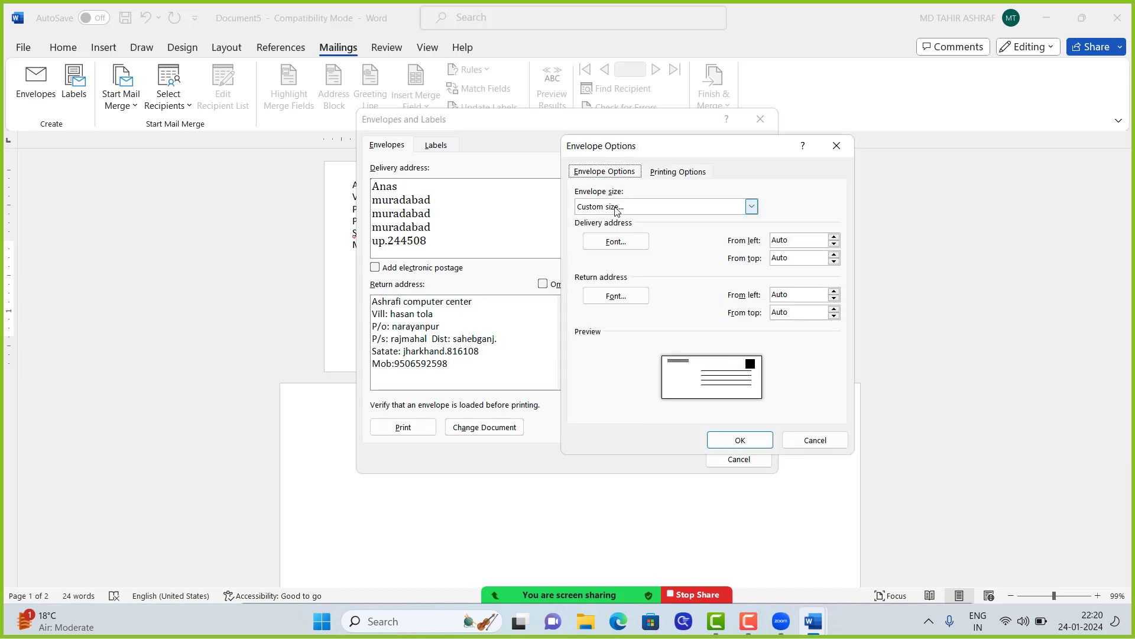
pyautogui.click(740, 444)
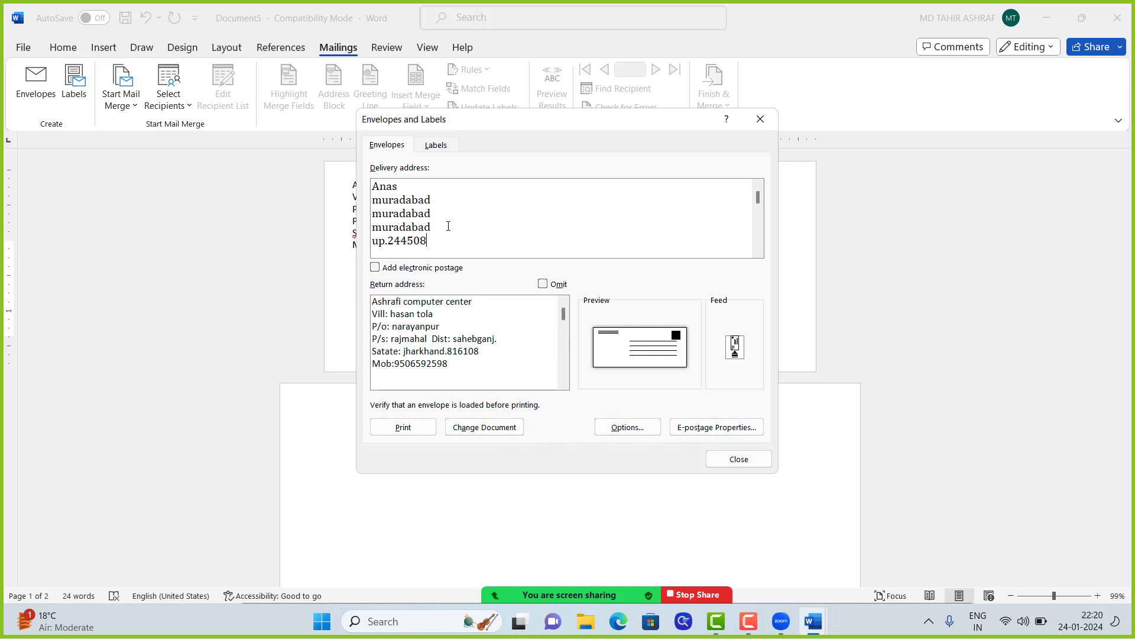
pyautogui.moveTo(443, 192); pyautogui.dragTo(393, 242)
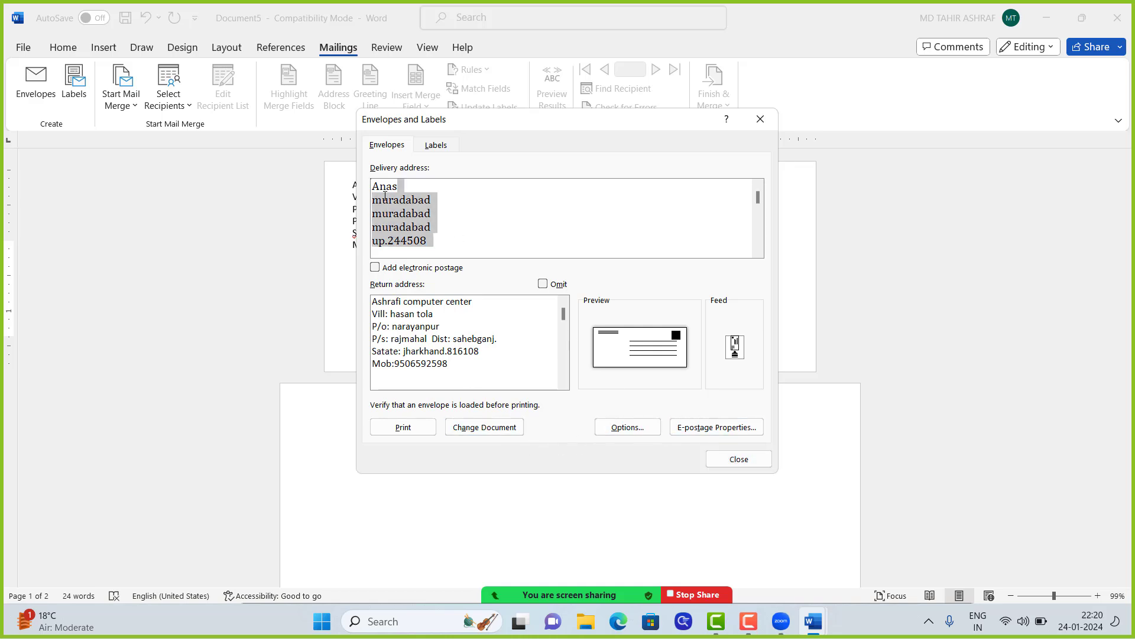
pyautogui.moveTo(373, 185); pyautogui.dragTo(427, 251)
pyautogui.hotkey('ctrl', 'c')
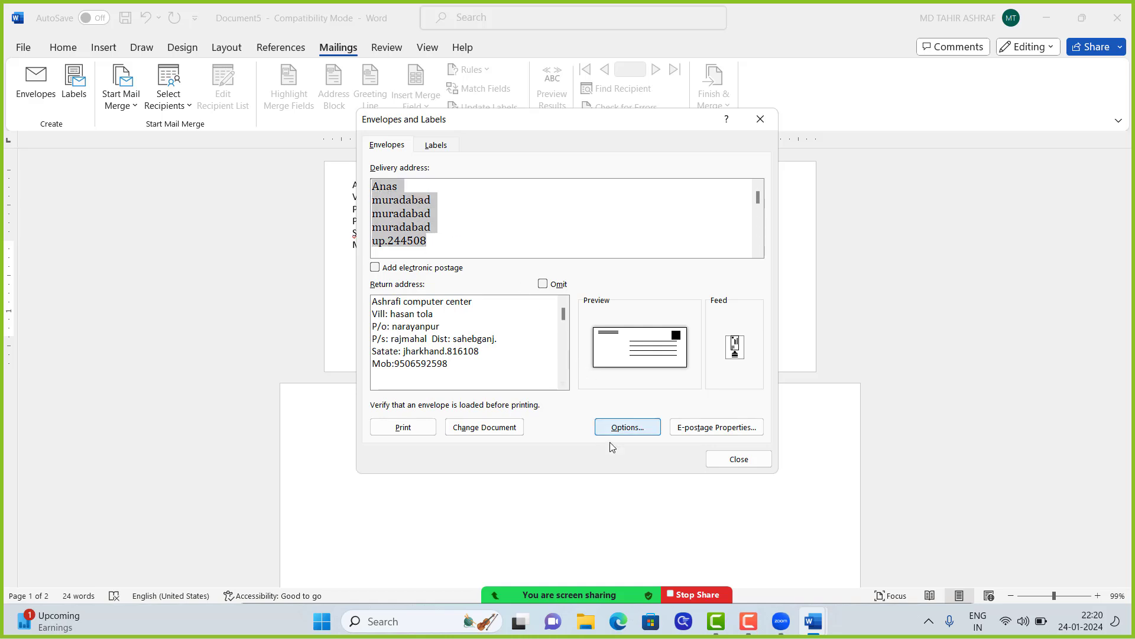
pyautogui.click(739, 459)
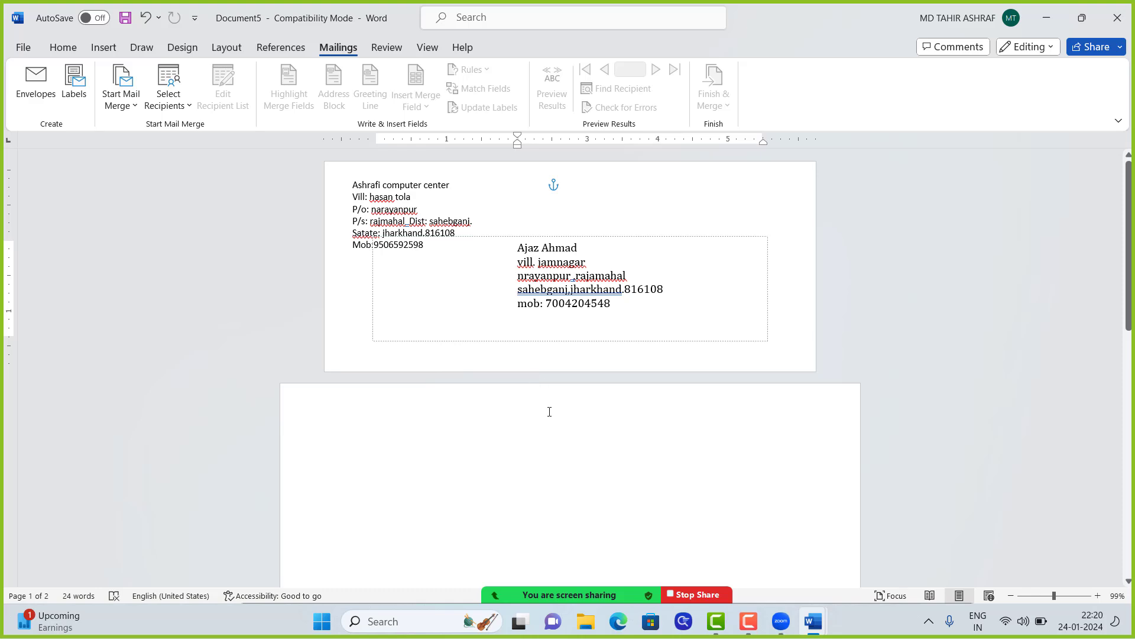
pyautogui.click(549, 414)
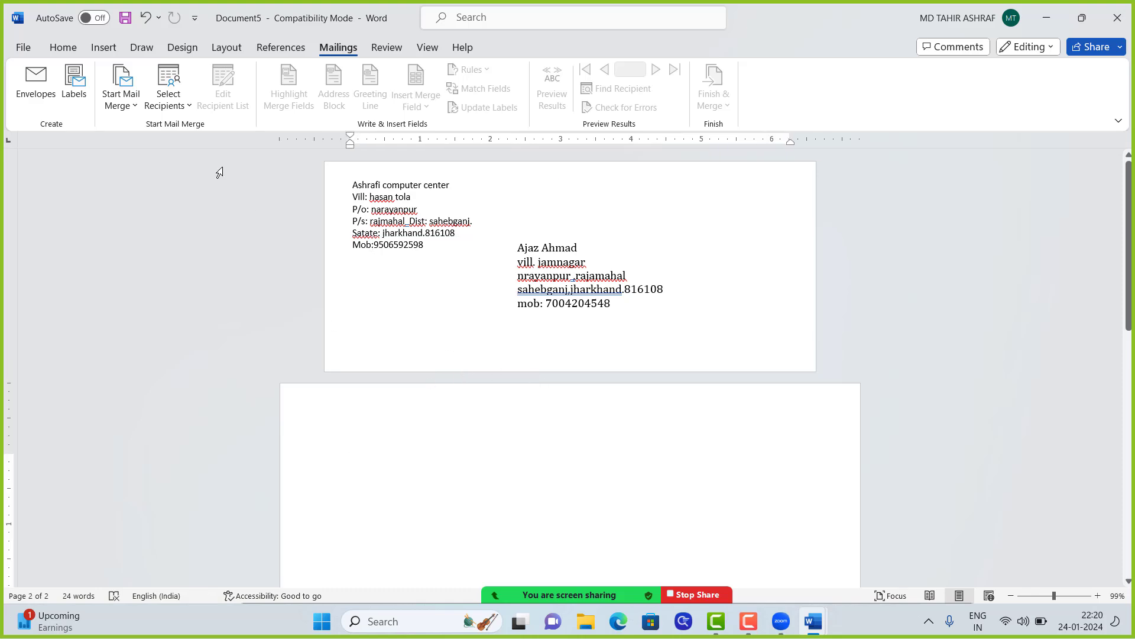
# Step: Paste over the delivery address, cancel without applying, and create a new blank document
pyautogui.click(24, 89)
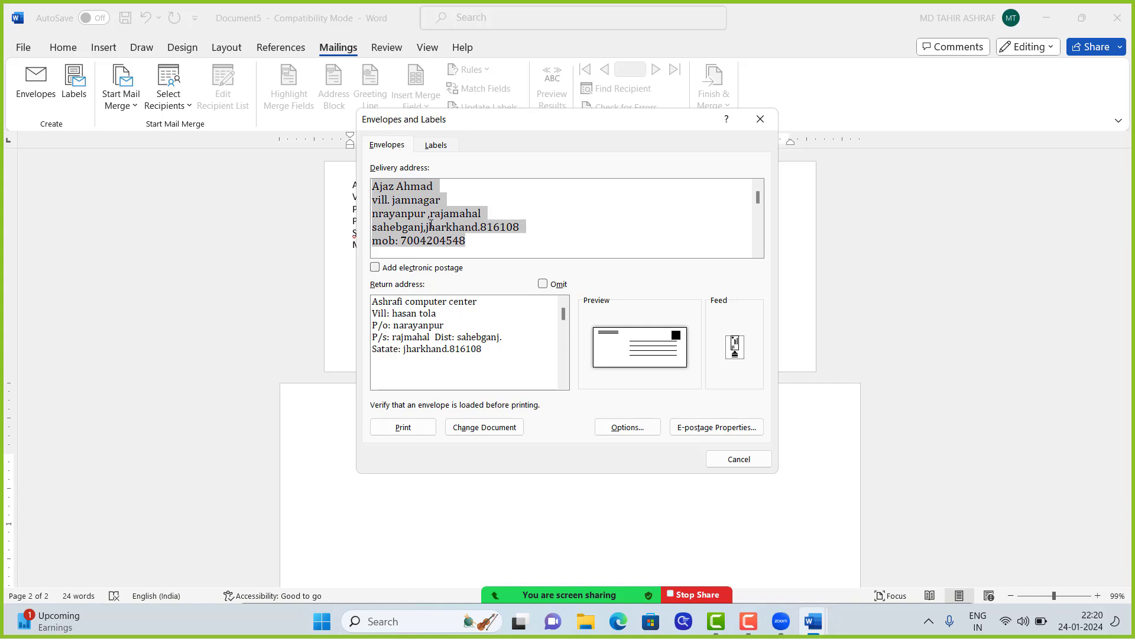
pyautogui.hotkey('ctrl', 'v')
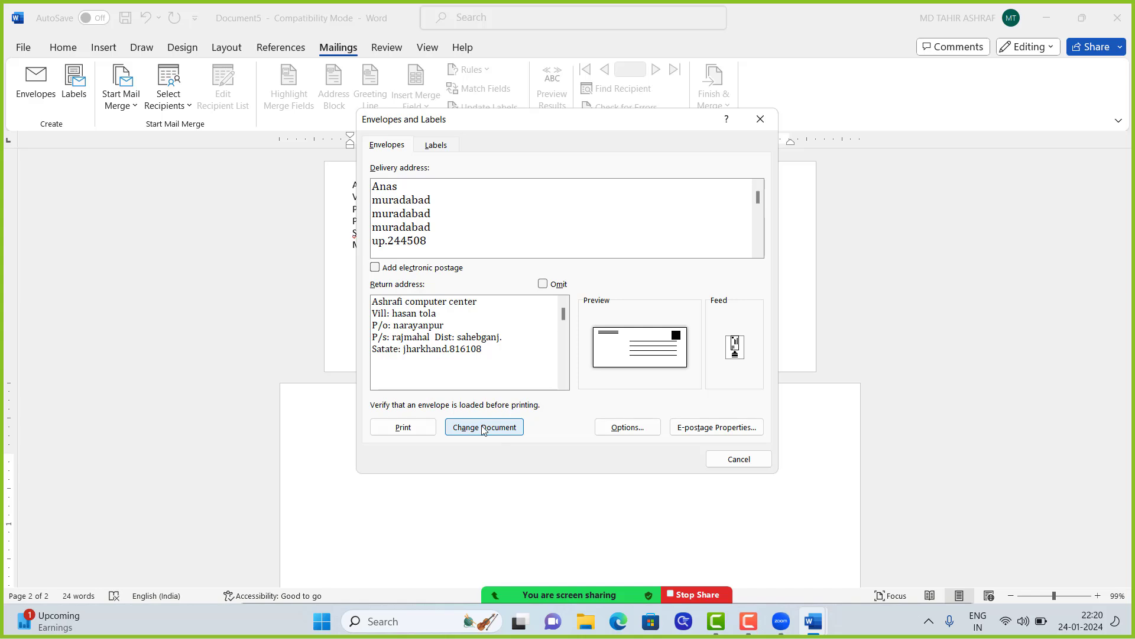
pyautogui.click(739, 460)
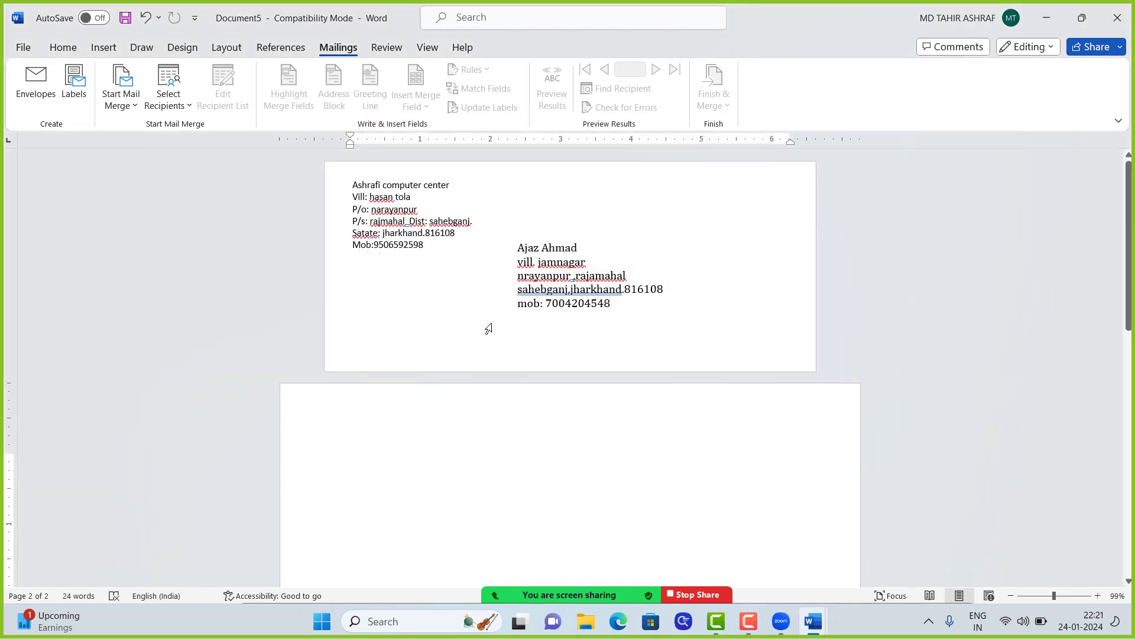
pyautogui.hotkey('ctrl', 'n')
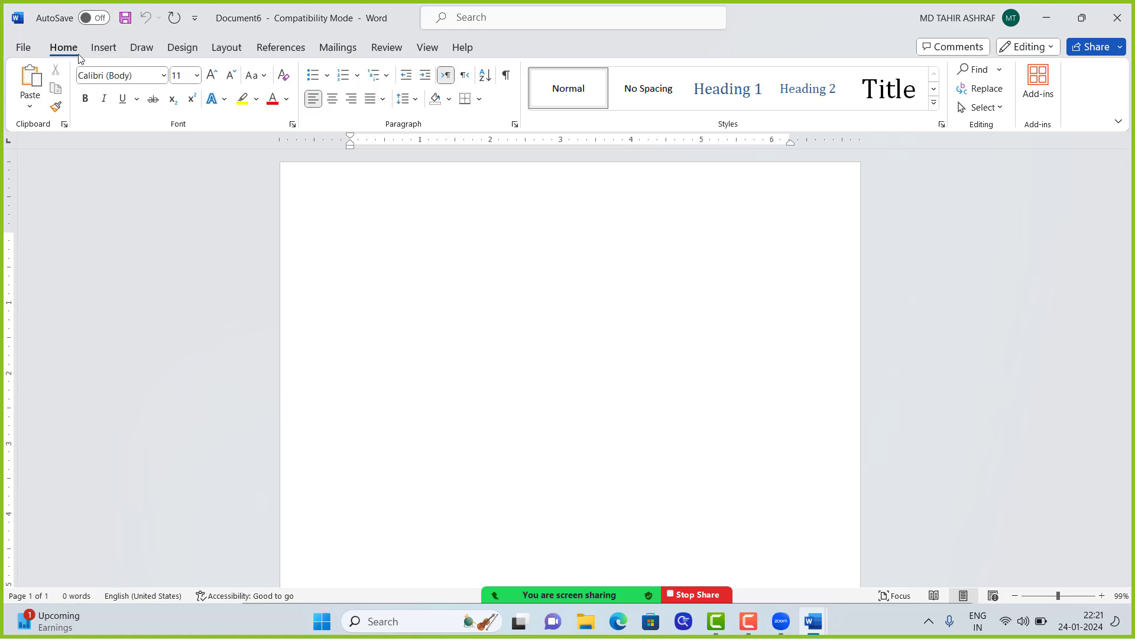
# Step: Paste the recipient's address into a new envelope, add it to Document6, then open Labels
pyautogui.click(348, 48)
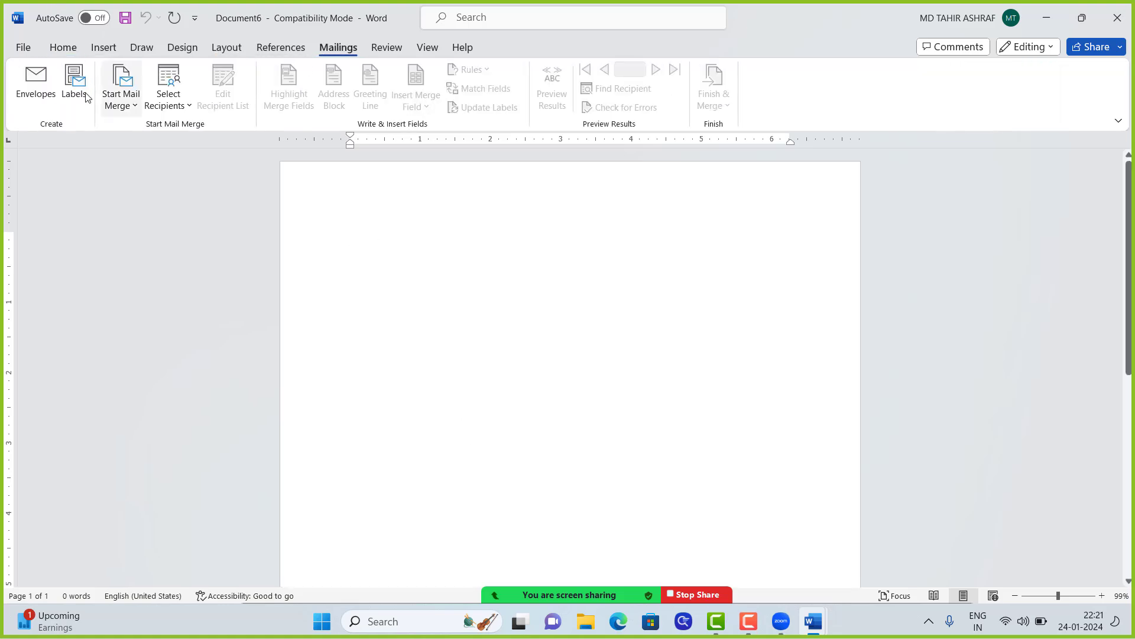
pyautogui.click(36, 89)
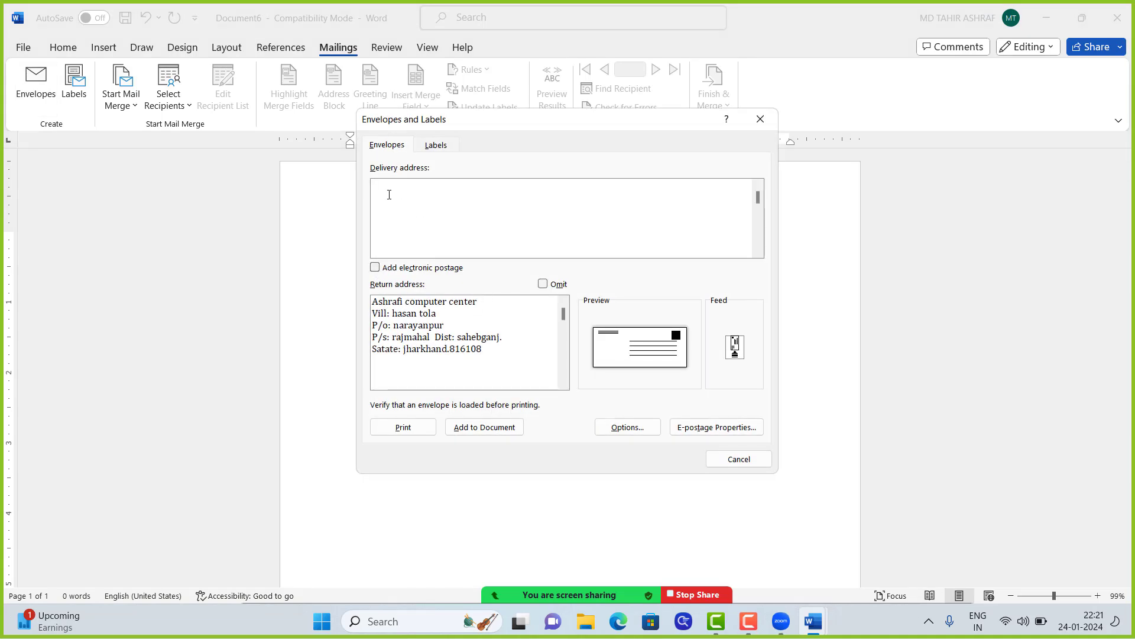
pyautogui.write('Anas muradabad muradabad muradabad up.244508')
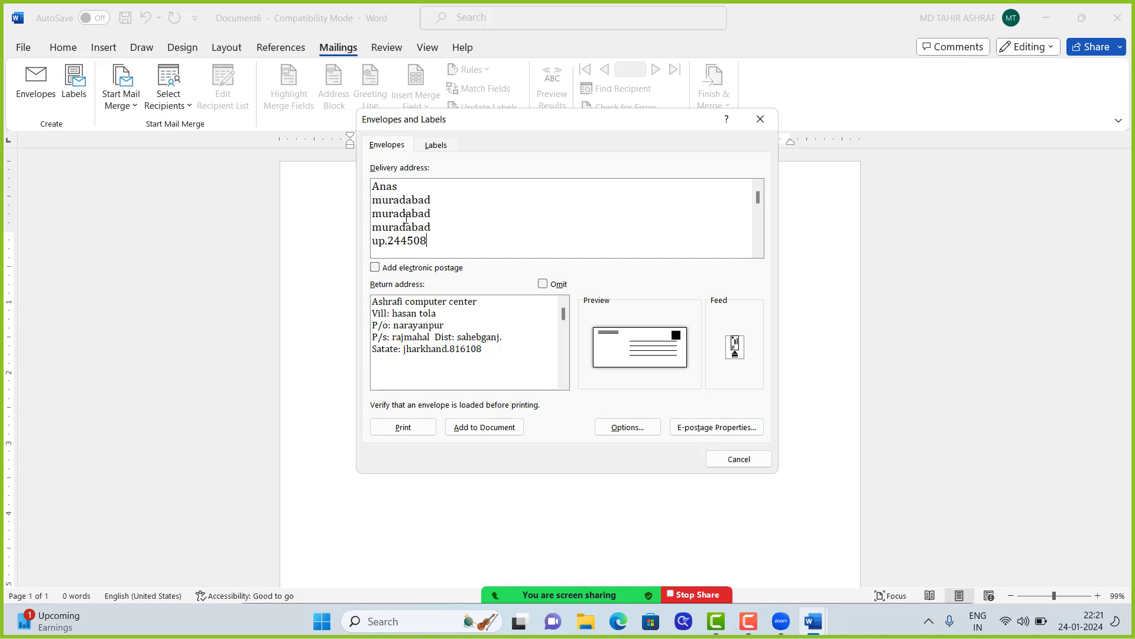
pyautogui.click(486, 429)
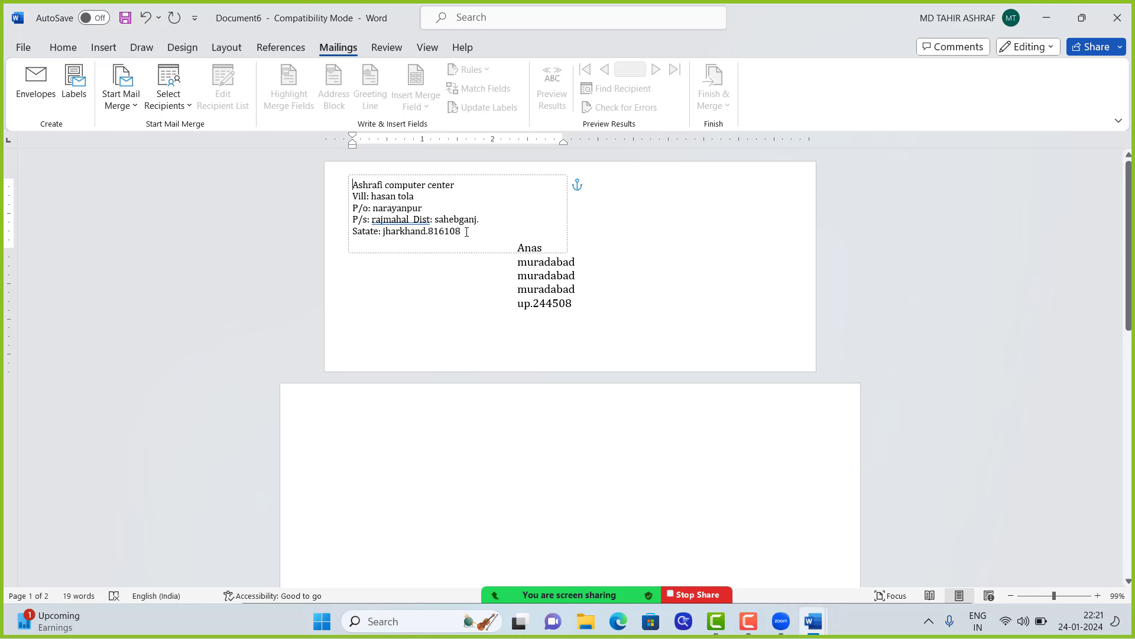
pyautogui.scroll(-3, 482, 266)
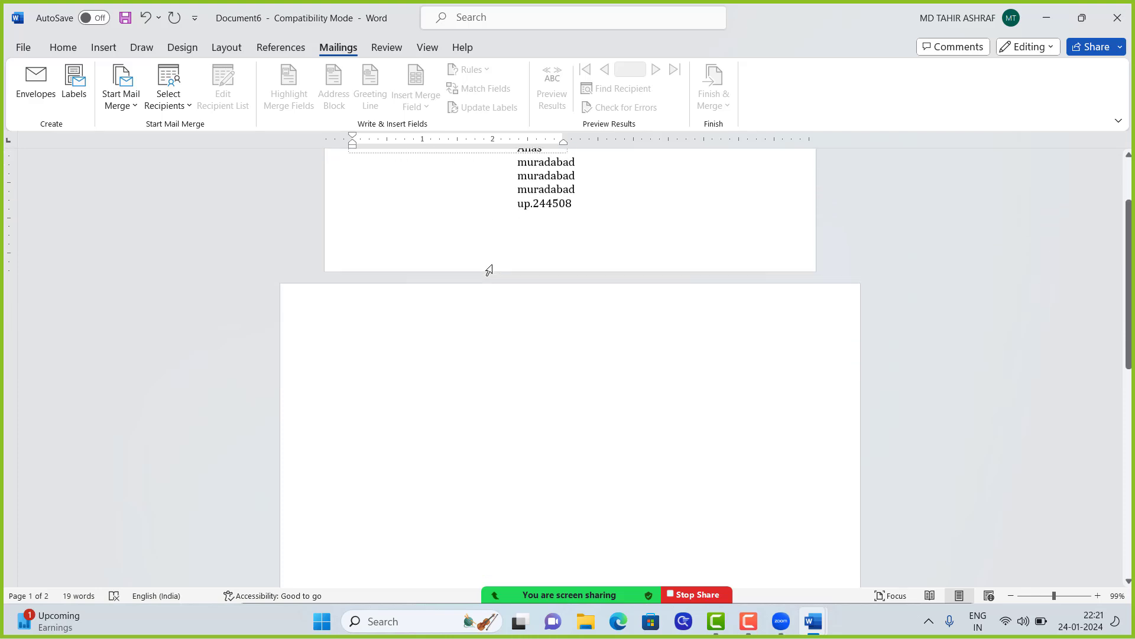
pyautogui.scroll(2, 497, 266)
pyautogui.scroll(1, 502, 262)
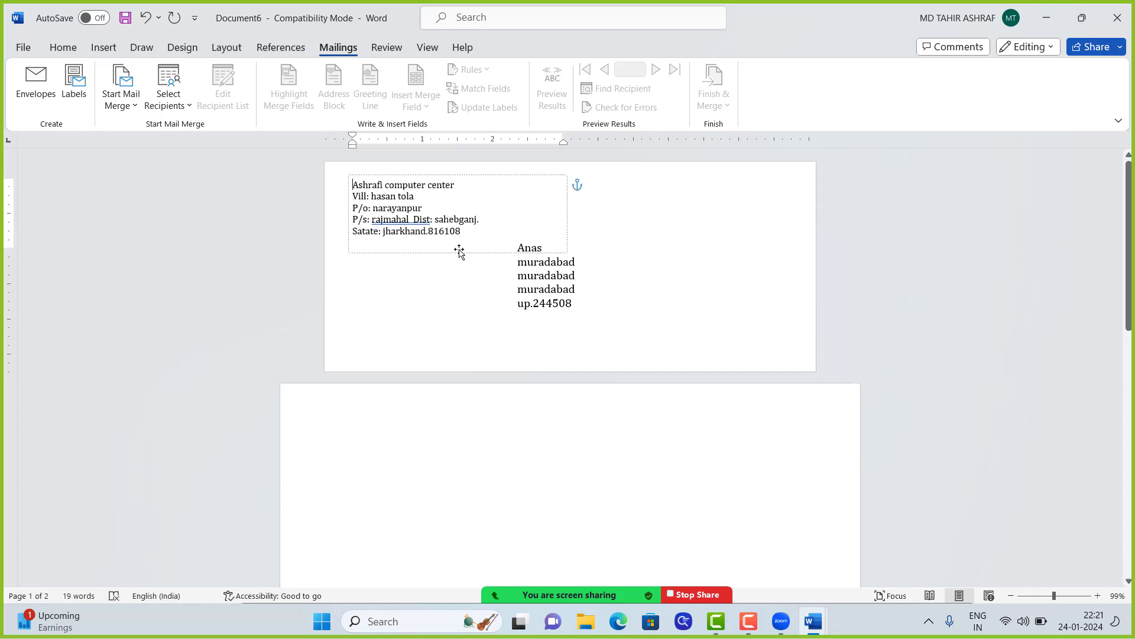
pyautogui.scroll(-2, 460, 251)
pyautogui.scroll(2, 457, 253)
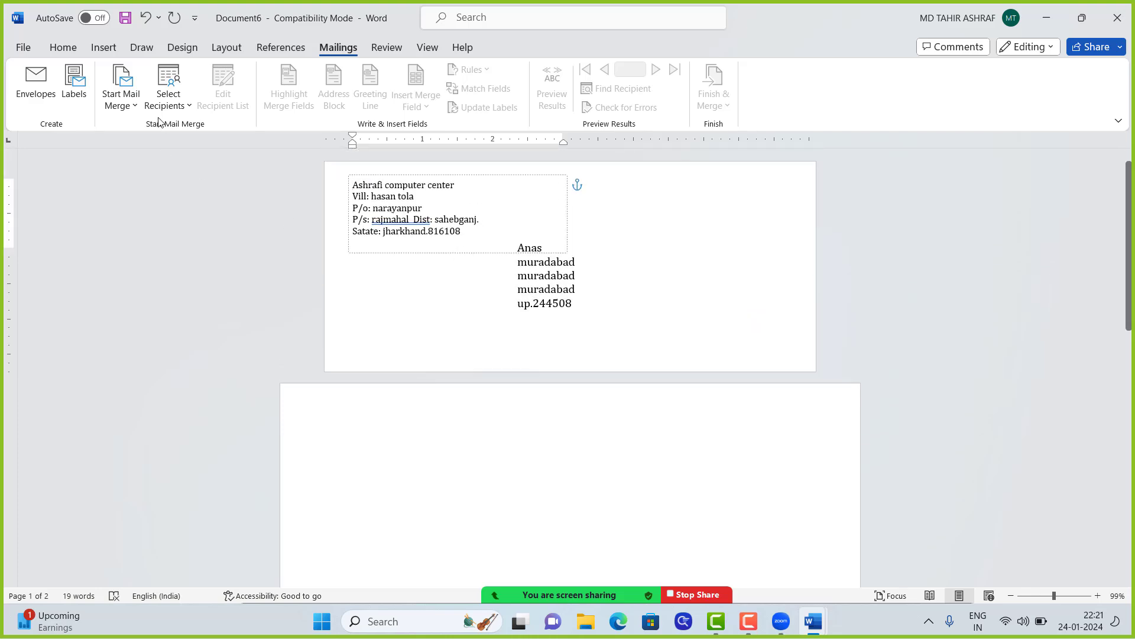
pyautogui.click(75, 96)
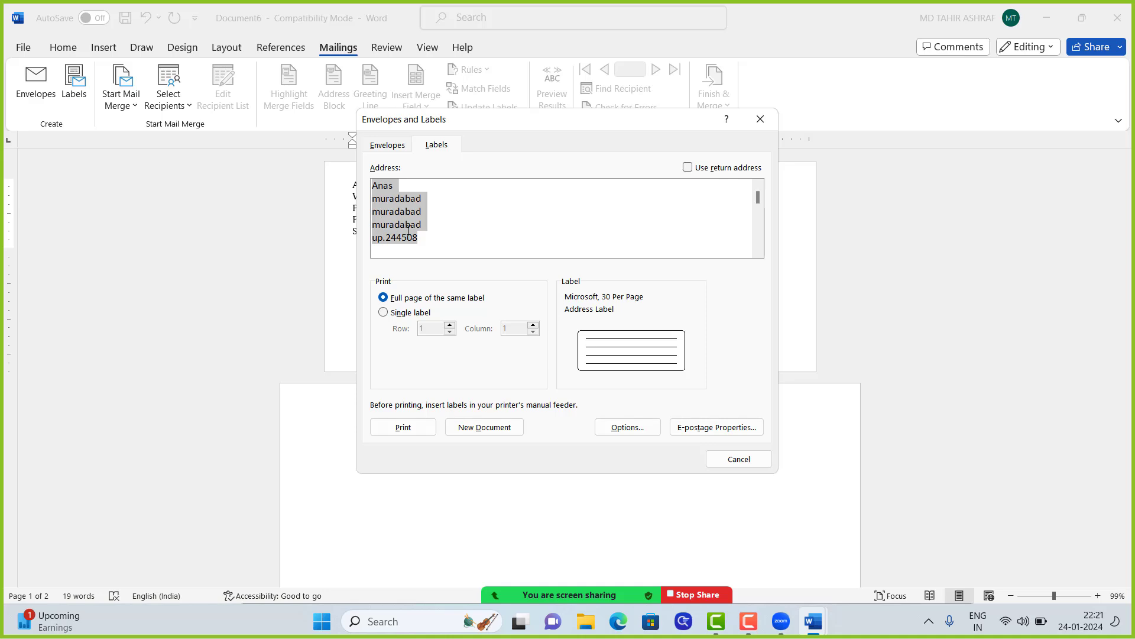
# Step: Cancel the Labels dialog and close the Start Mail Merge list without choosing a type
pyautogui.click(730, 463)
pyautogui.scroll(-1, 597, 284)
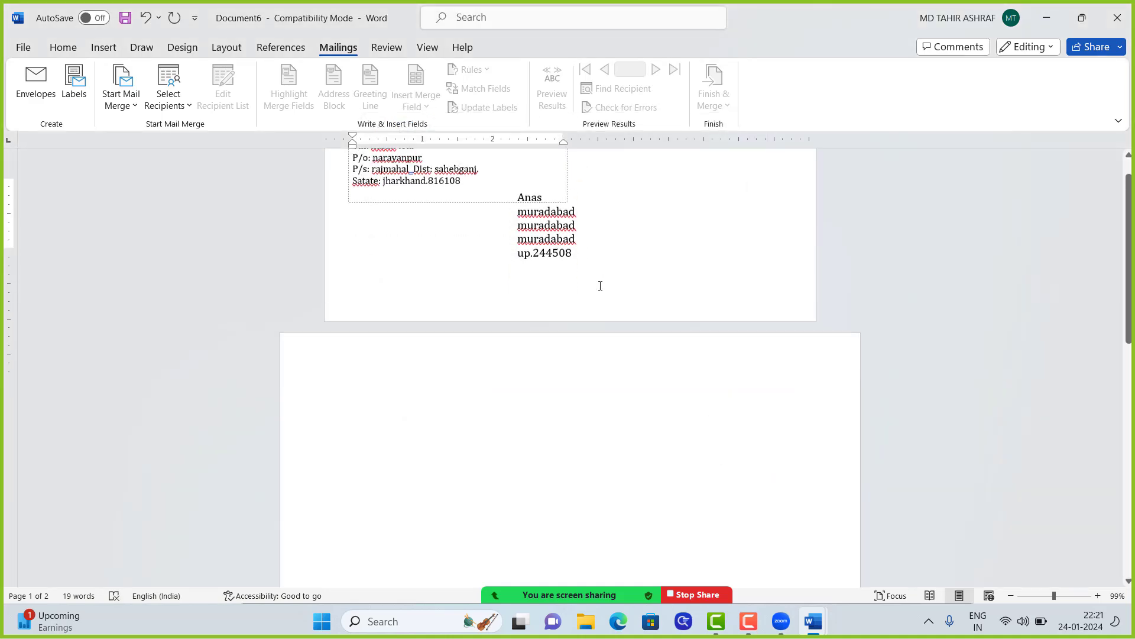
pyautogui.scroll(1, 598, 284)
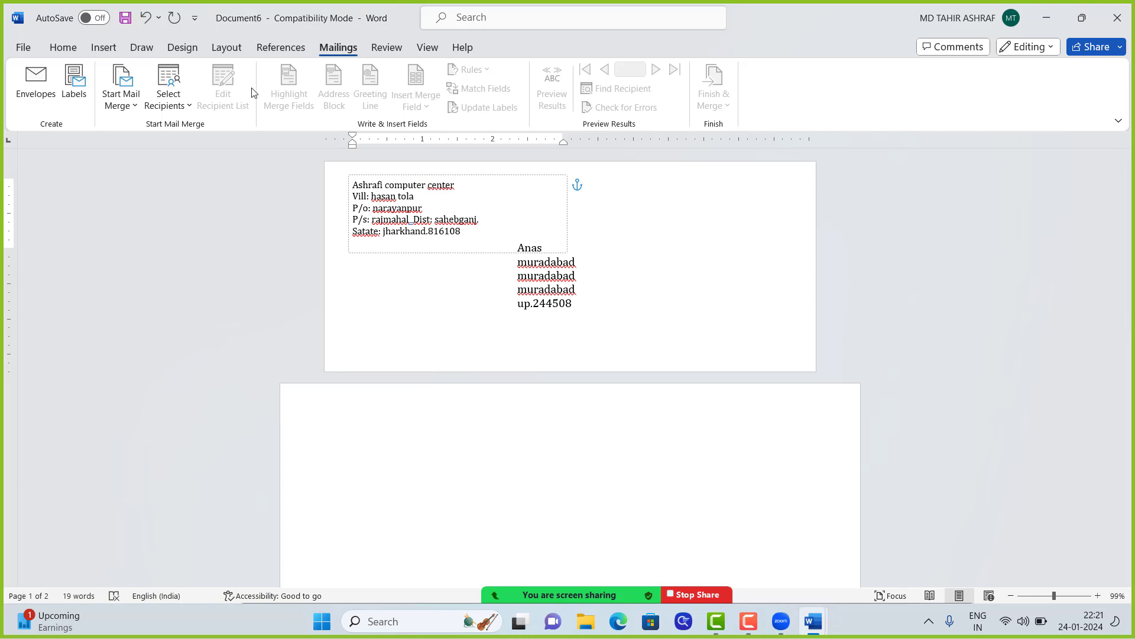
pyautogui.click(134, 110)
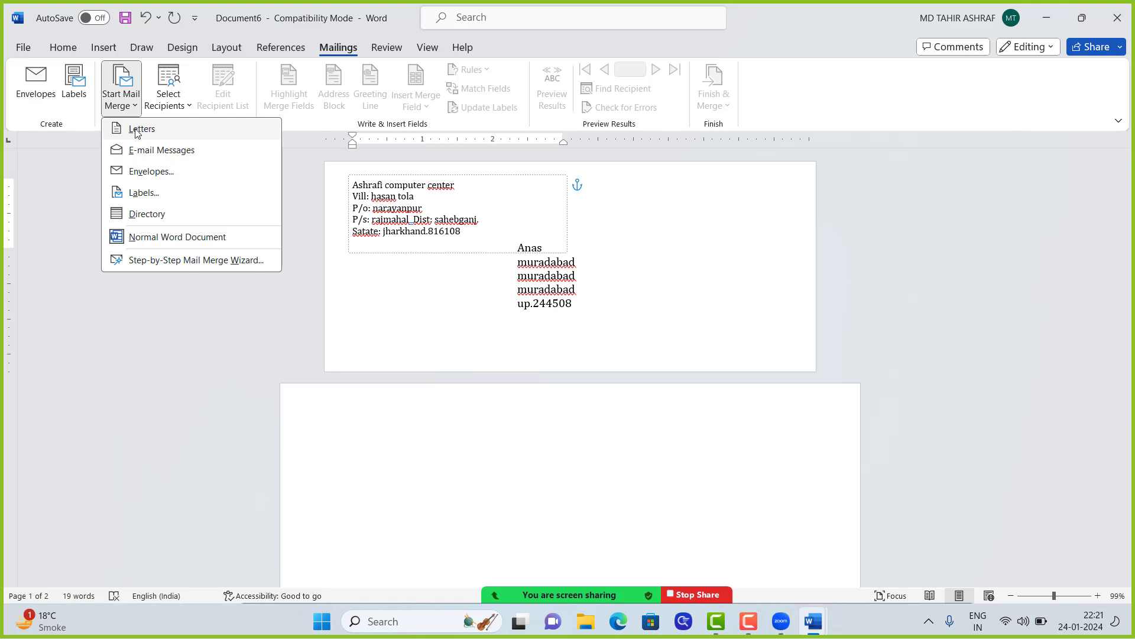
pyautogui.click(482, 354)
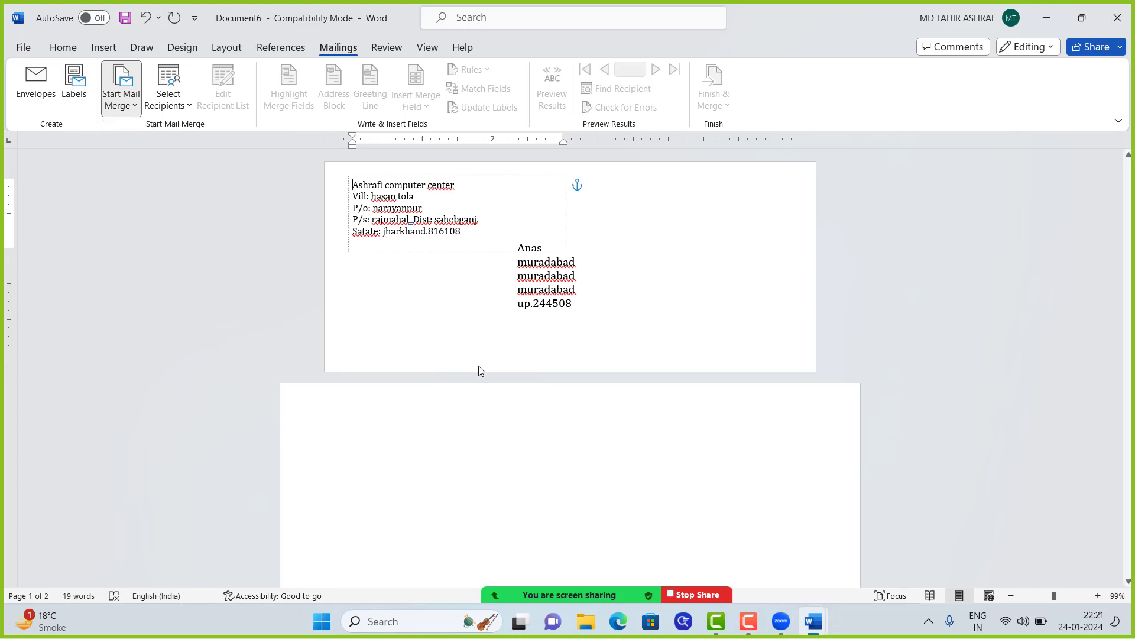
# Step: Minimize Document6, close Document5 without saving, and minimize Labels2
pyautogui.click(1044, 19)
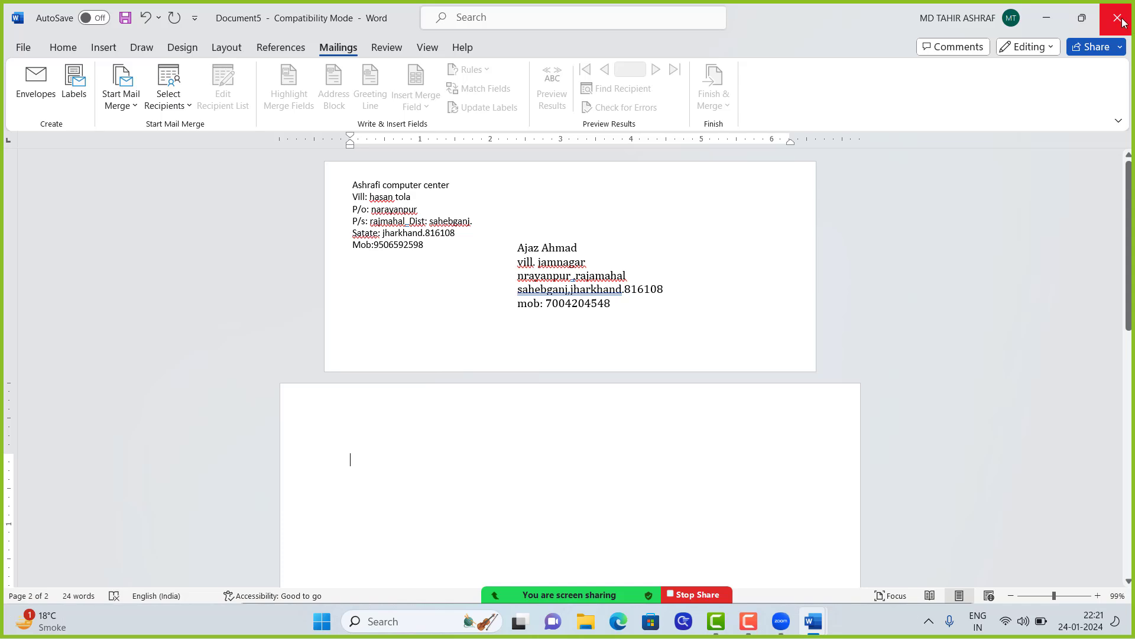
pyautogui.click(1120, 24)
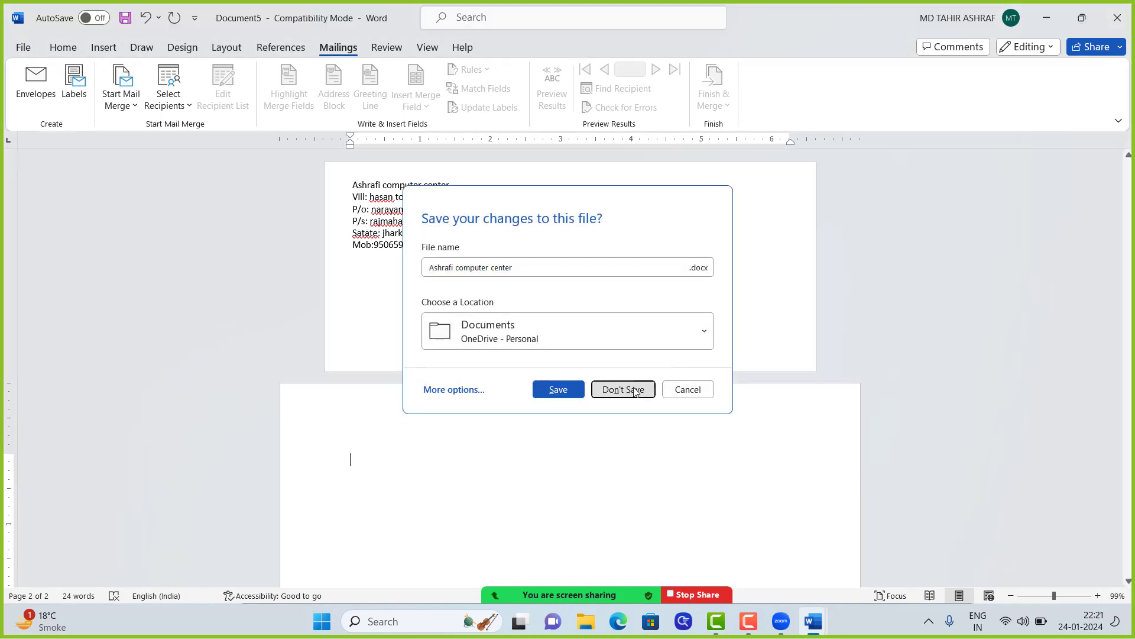
pyautogui.click(623, 389)
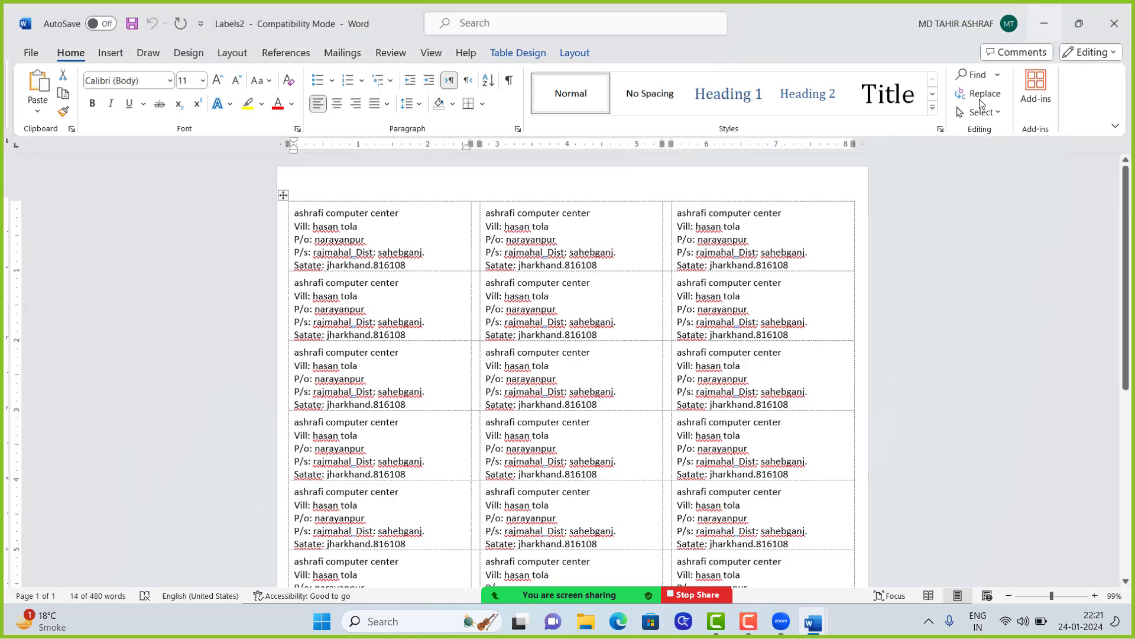
pyautogui.click(1046, 19)
# Step: Close Labels4 without saving, then close the blank Document3 and Document1
pyautogui.click(1117, 18)
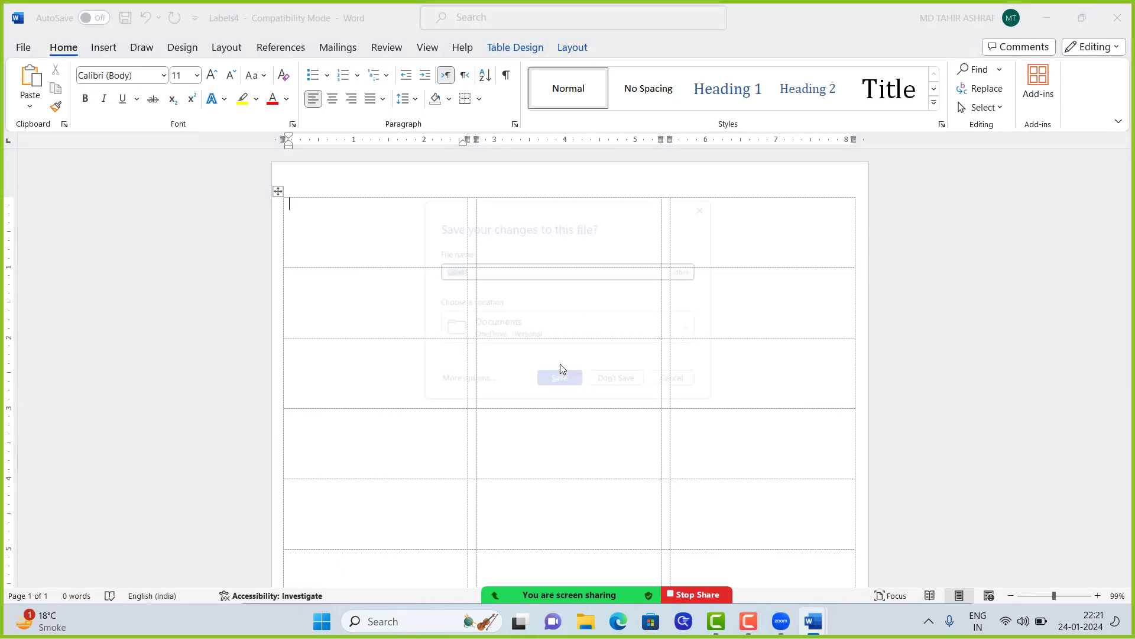
pyautogui.click(623, 389)
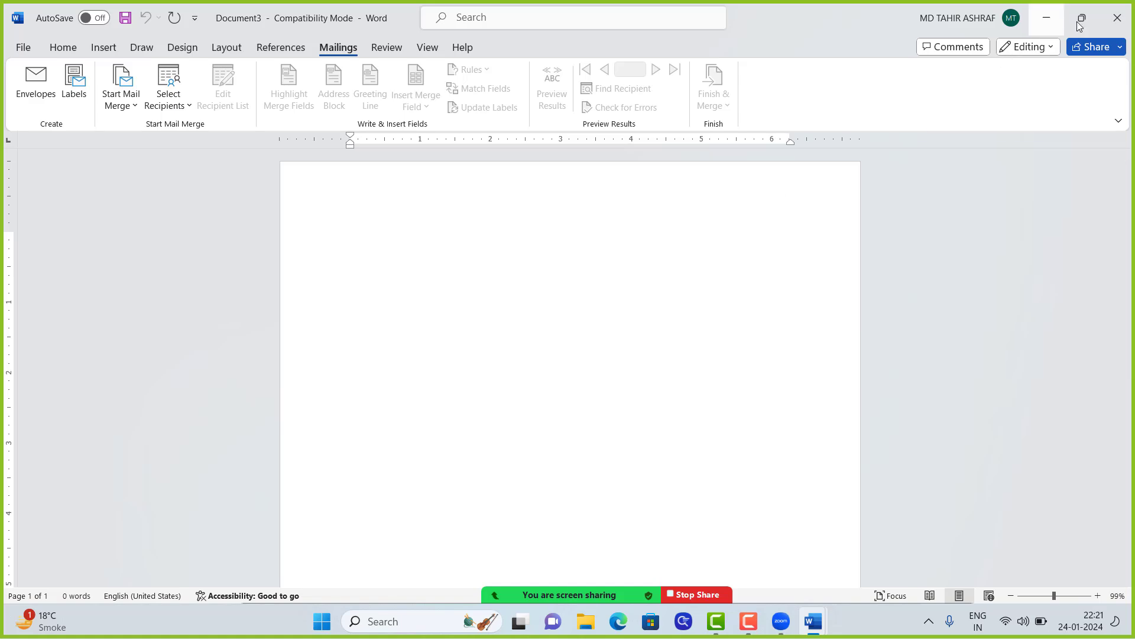
pyautogui.click(1122, 20)
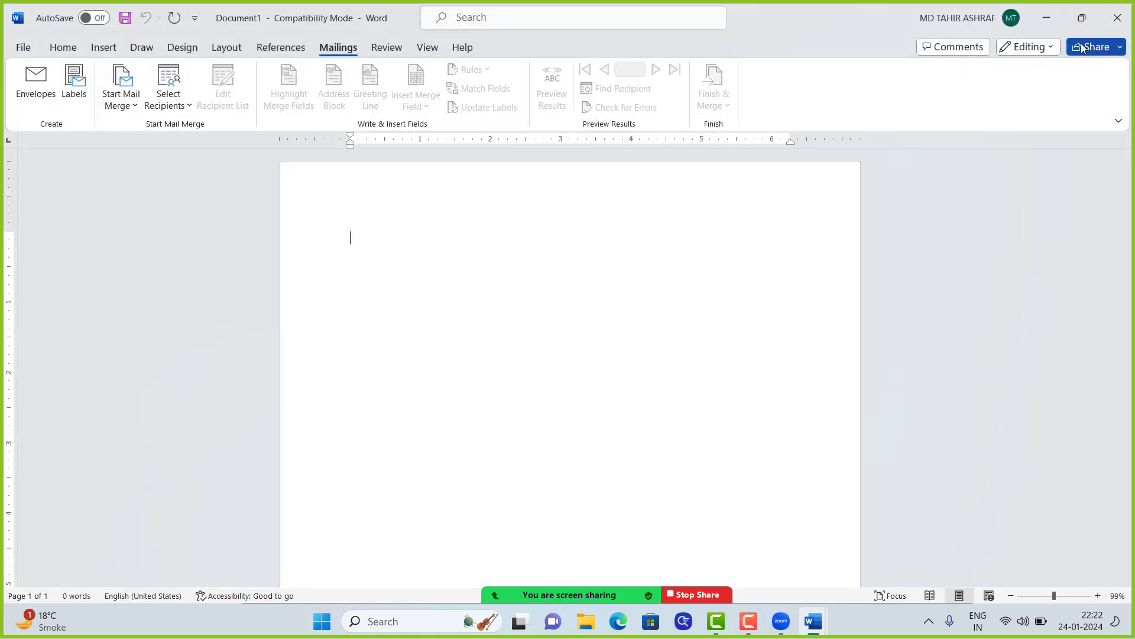
pyautogui.click(1114, 21)
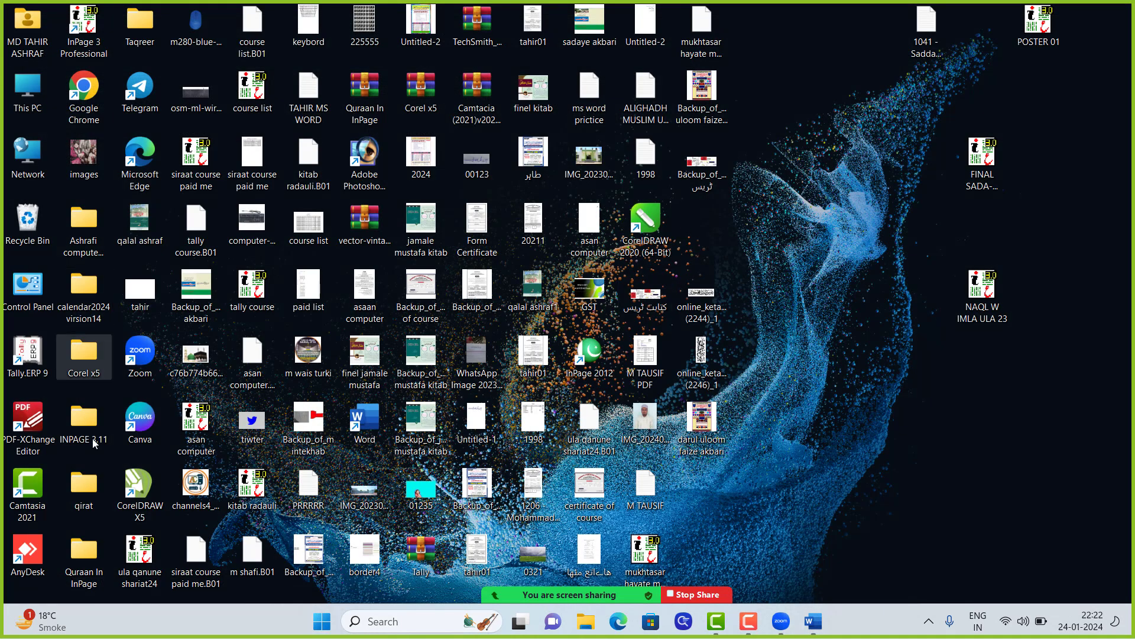
# Step: Start Excel from its pinned Start menu icon and create a blank workbook, Book1
pyautogui.click(321, 621)
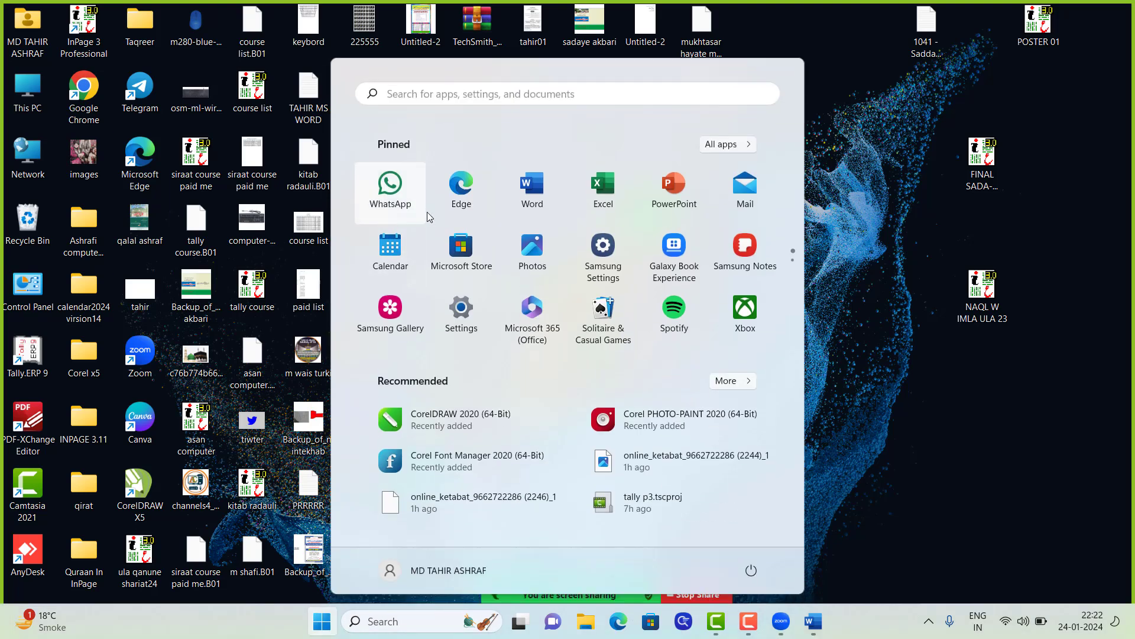
pyautogui.scroll(-2, 480, 252)
pyautogui.scroll(2, 521, 251)
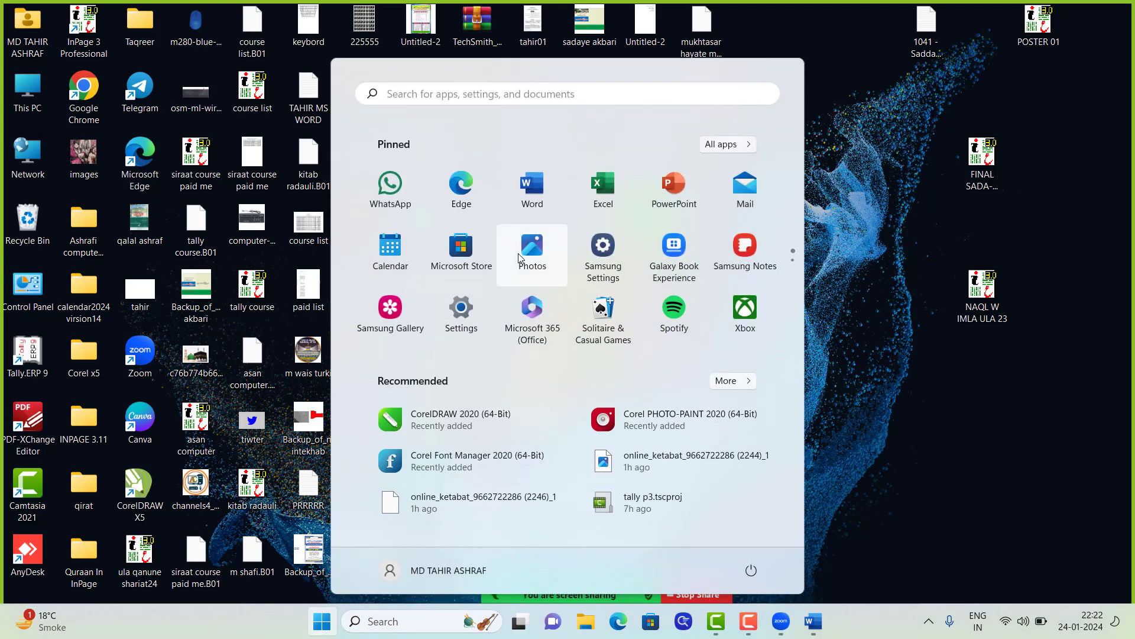
pyautogui.scroll(-1, 576, 249)
pyautogui.scroll(1, 549, 249)
pyautogui.click(609, 187)
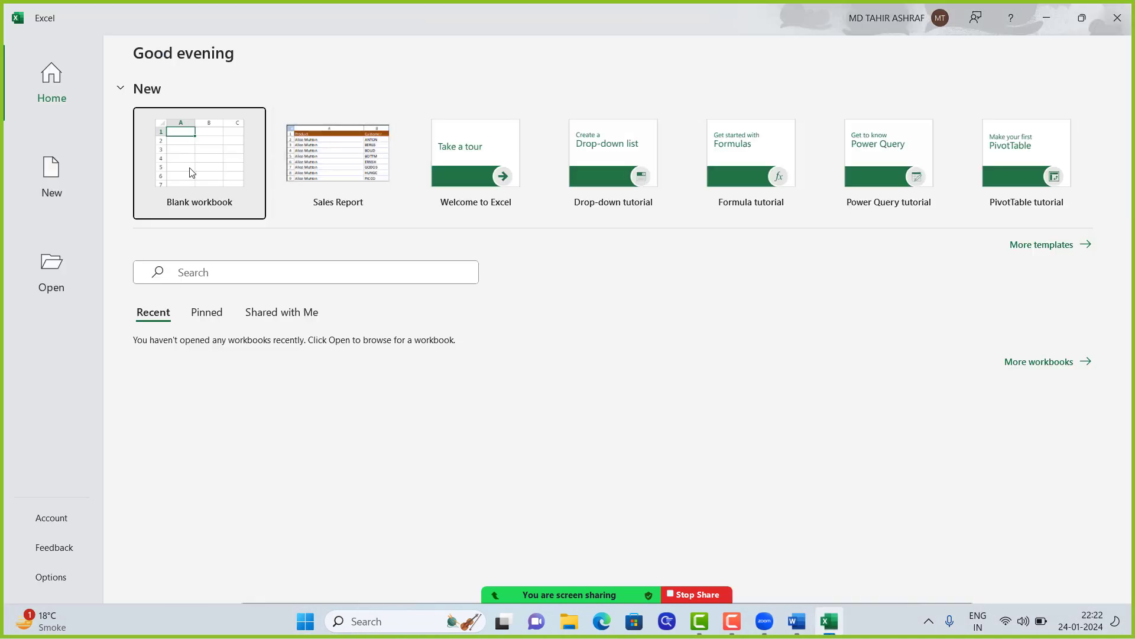
pyautogui.click(191, 173)
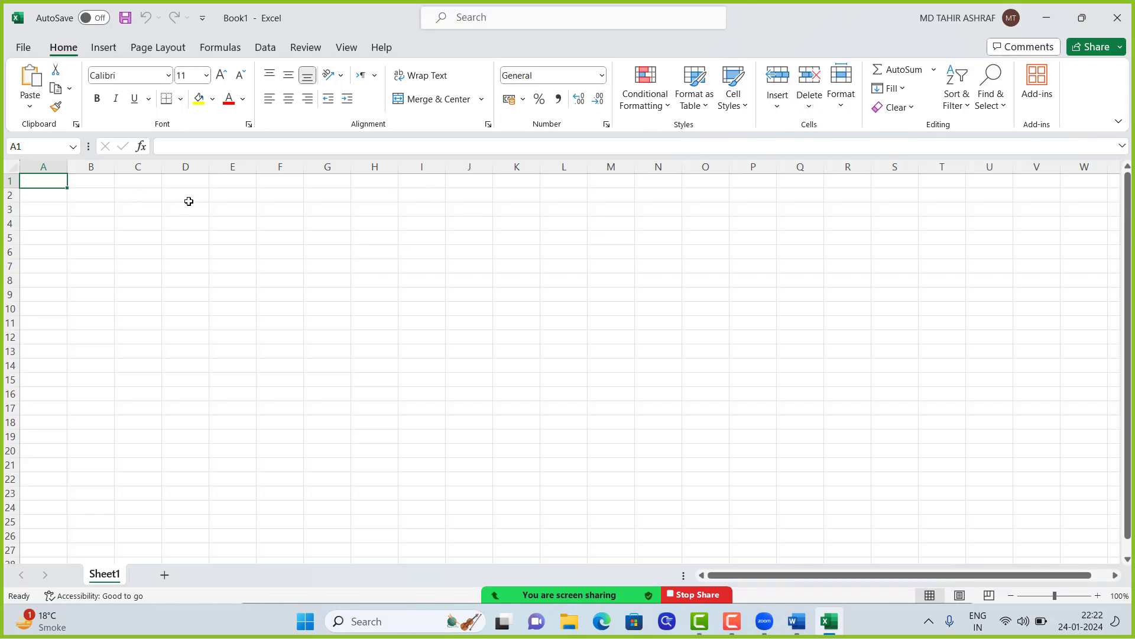
# Step: Enter LAQAB in cell A1 and NAME in cell B1, fixing typos
pyautogui.write('NAME')
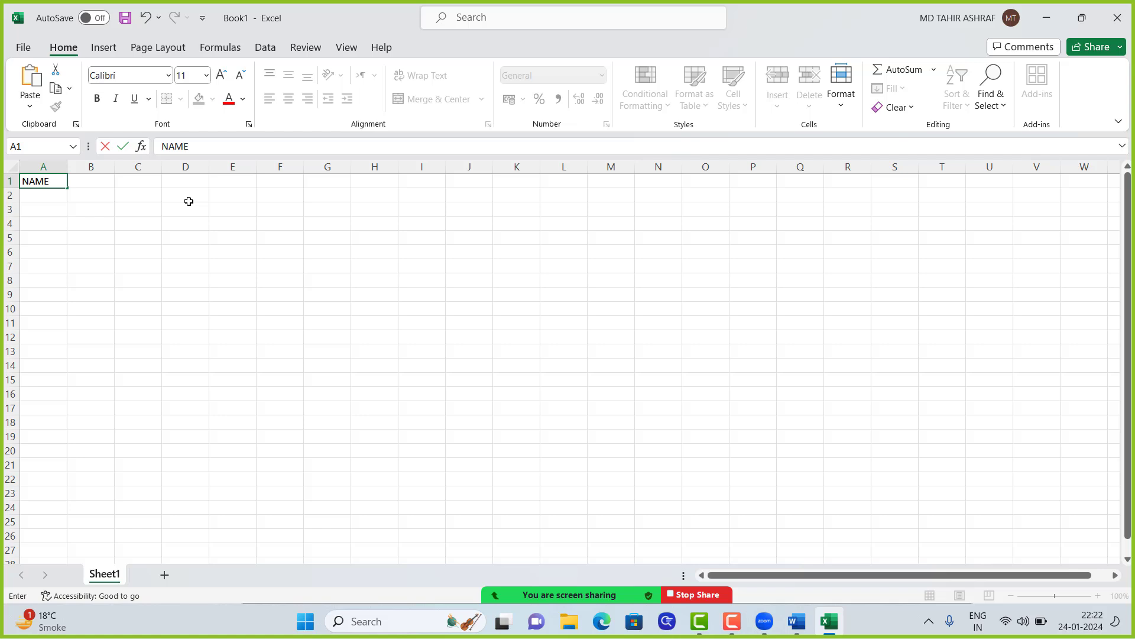
pyautogui.press('Tab')
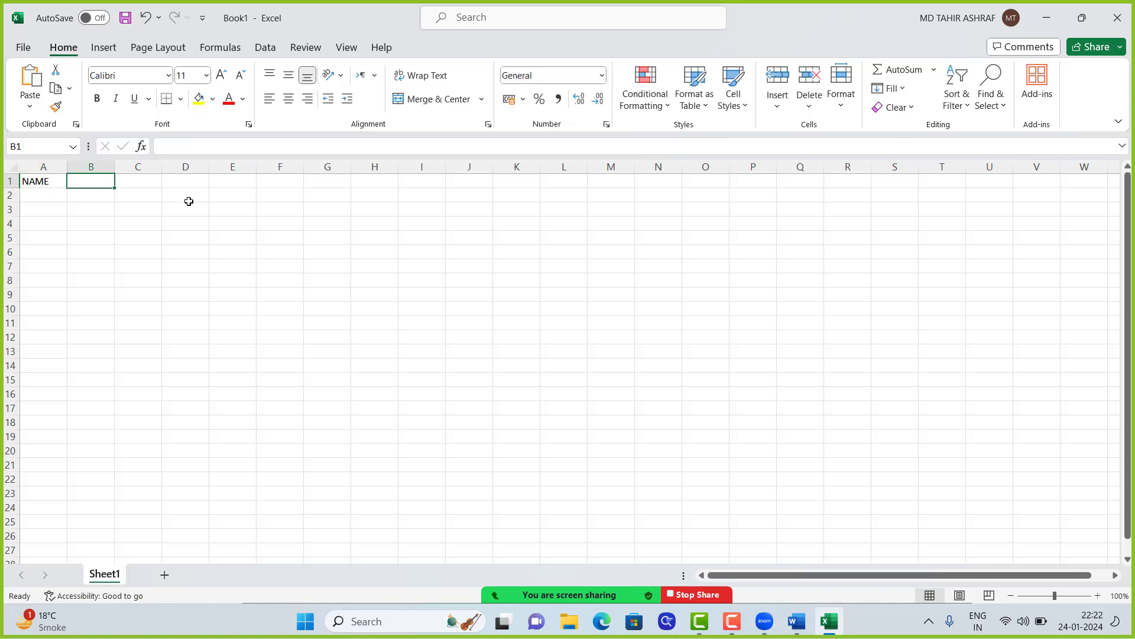
pyautogui.press('Left')
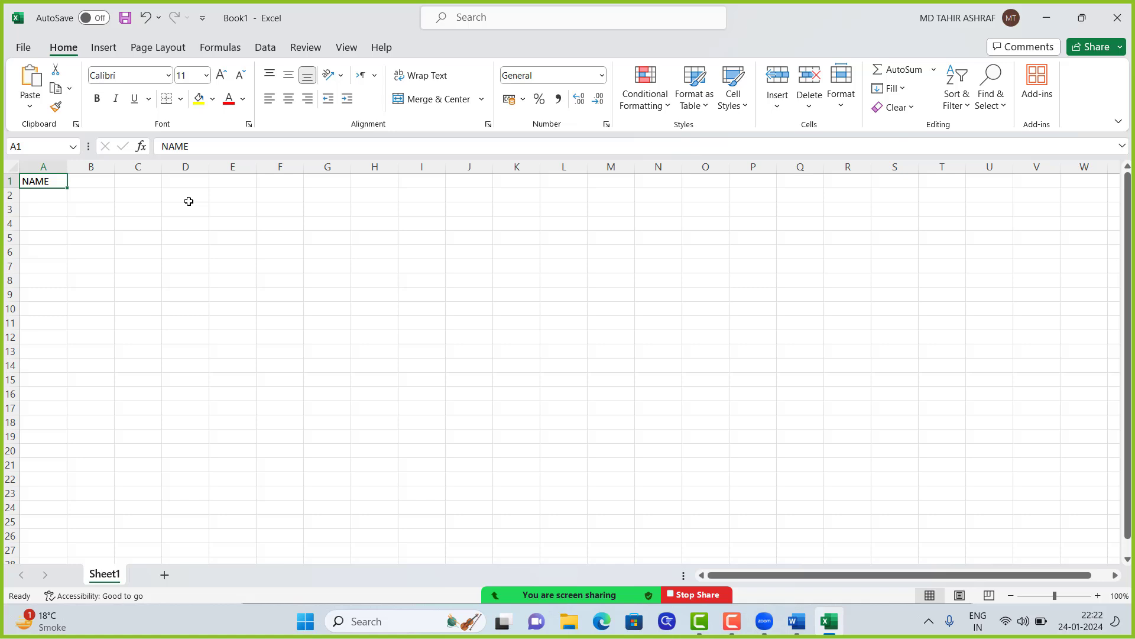
pyautogui.write('LA')
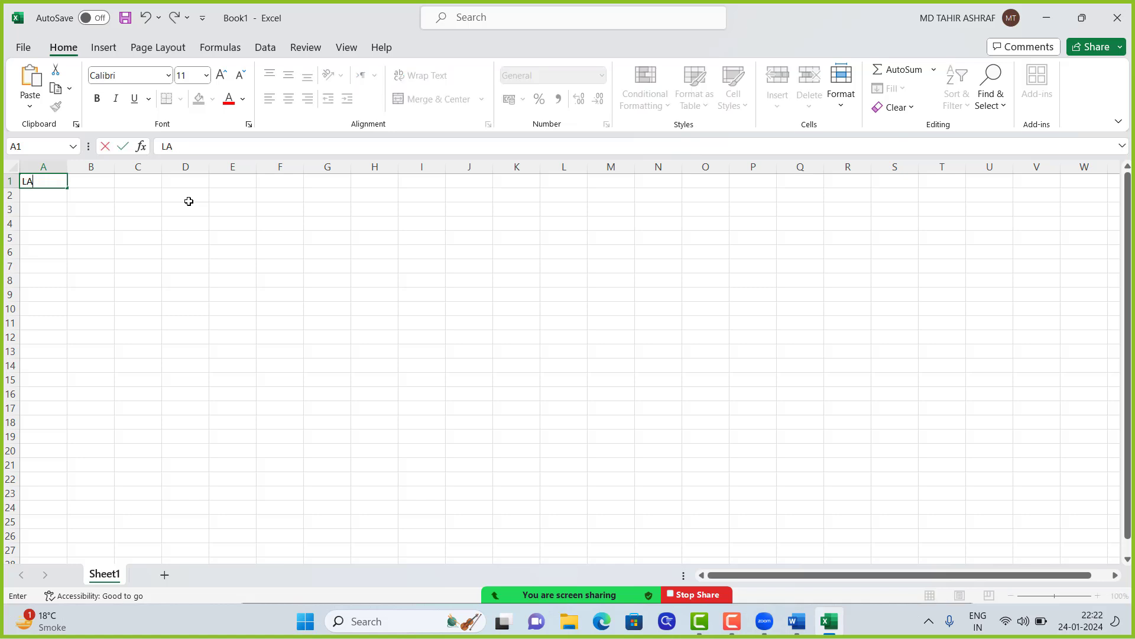
pyautogui.write('QAB')
pyautogui.press('Tab')
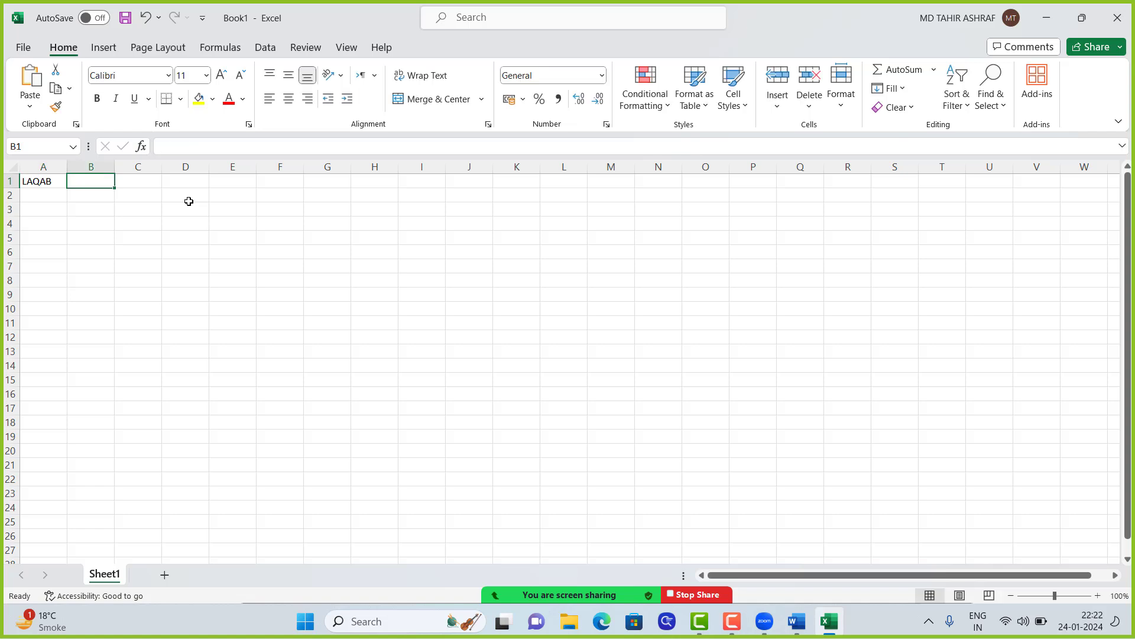
pyautogui.write('N')
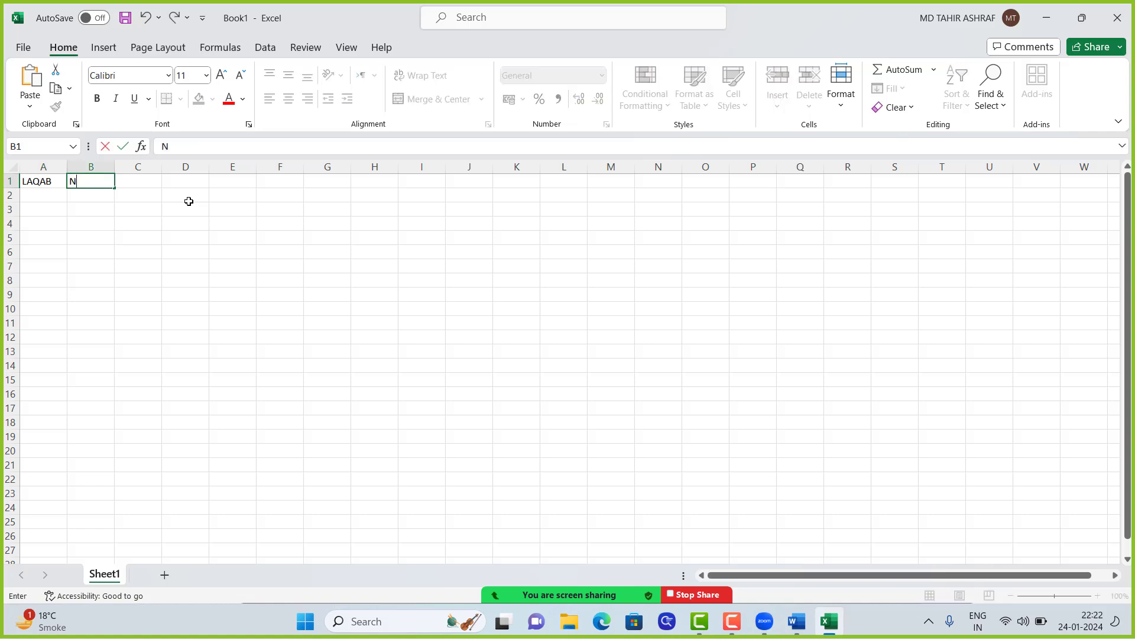
pyautogui.write('AEM')
pyautogui.press('BackSpace')
pyautogui.press('BackSpace')
pyautogui.write('A')
pyautogui.press('BackSpace')
pyautogui.write('ME')
pyautogui.press('Tab')
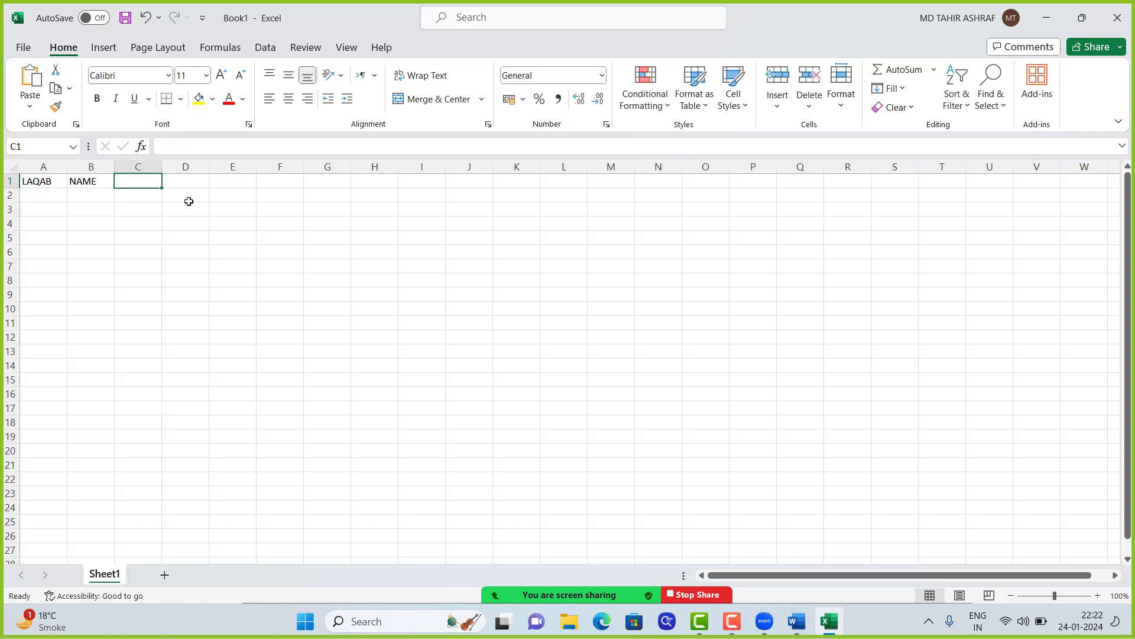
# Step: Enter the headers UDHA, DIST and STAT in cells C1 through E1
pyautogui.write('UDH')
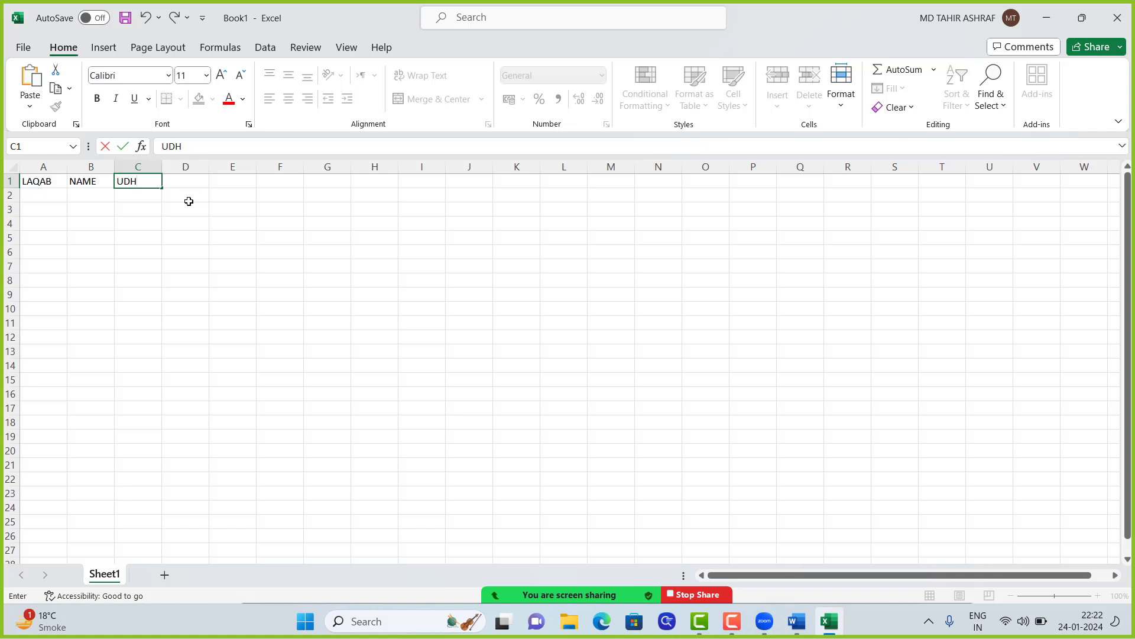
pyautogui.write('A')
pyautogui.press('Tab')
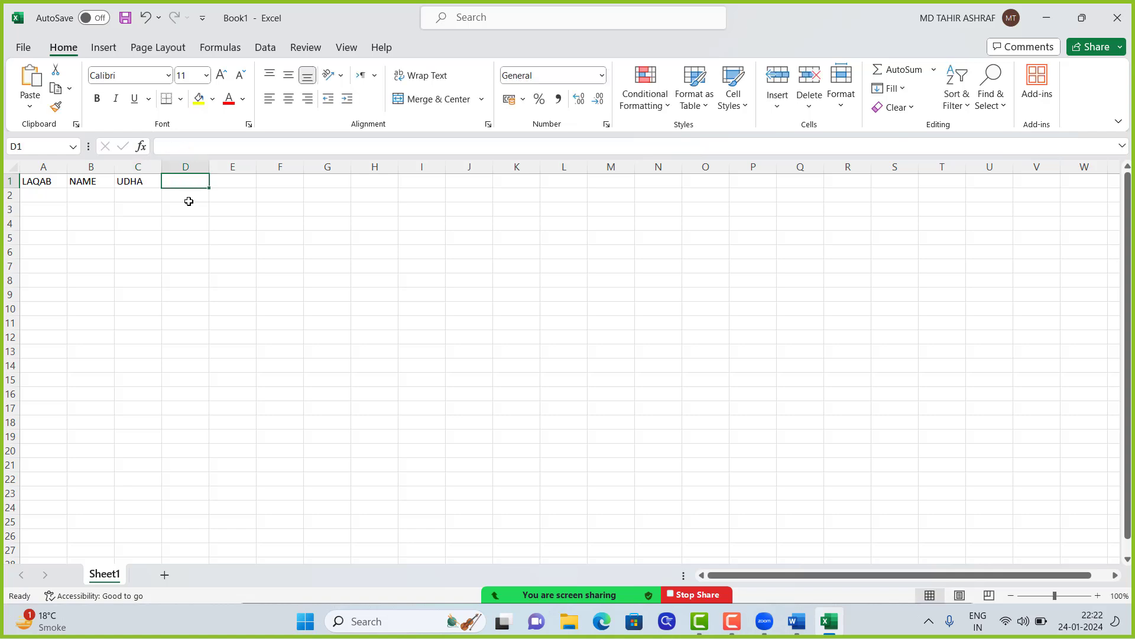
pyautogui.write('DIST')
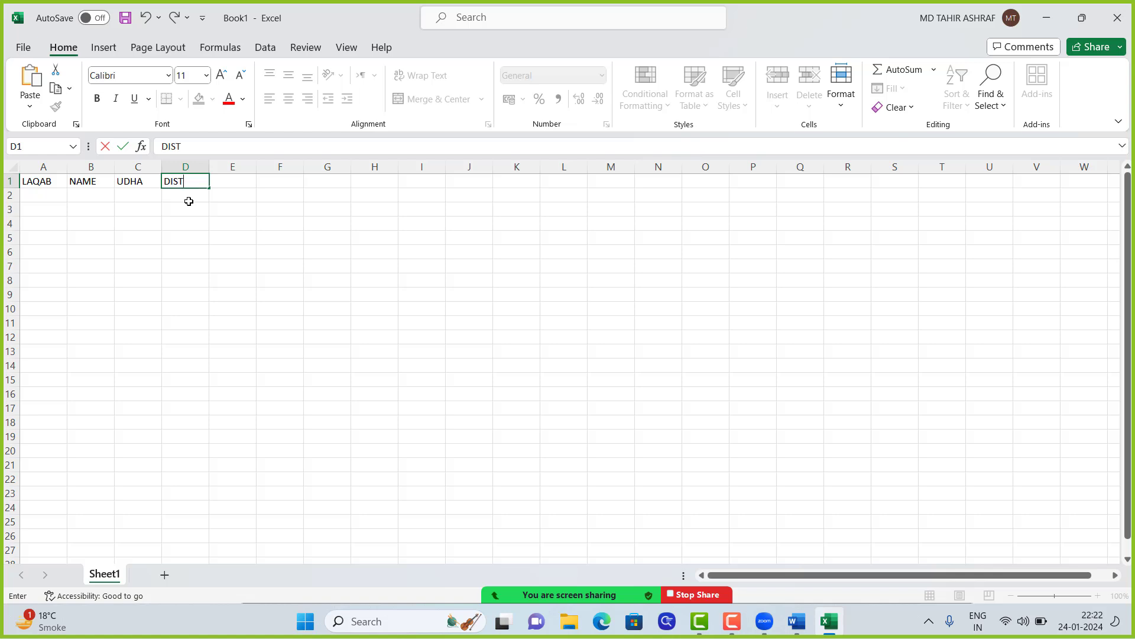
pyautogui.press('Tab')
pyautogui.write('ST')
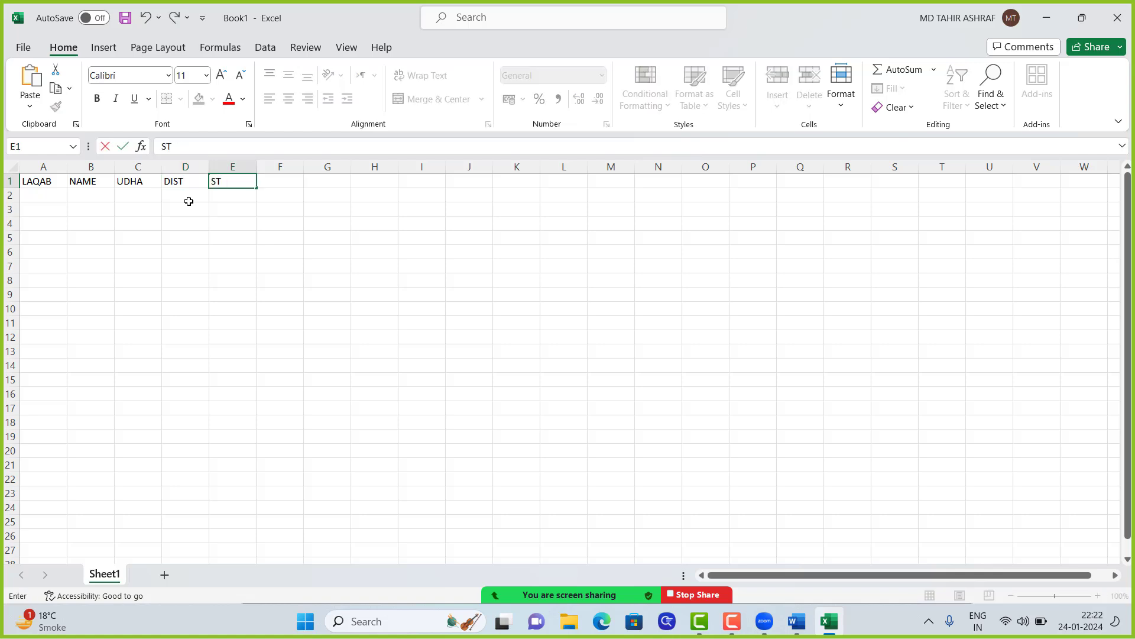
pyautogui.press('Tab')
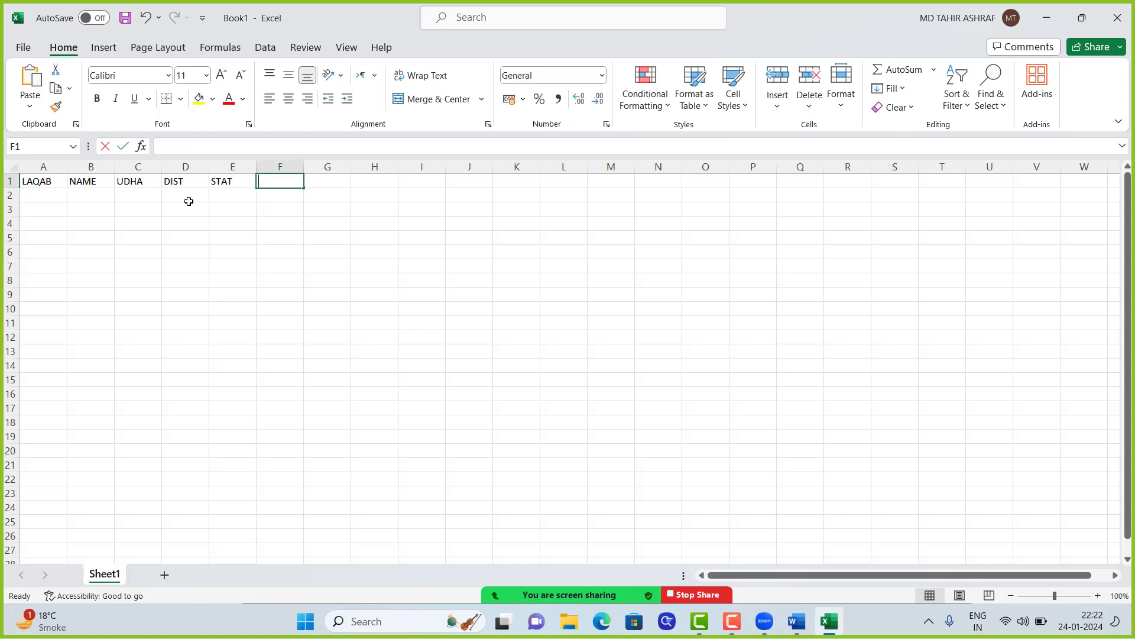
pyautogui.press('Left')
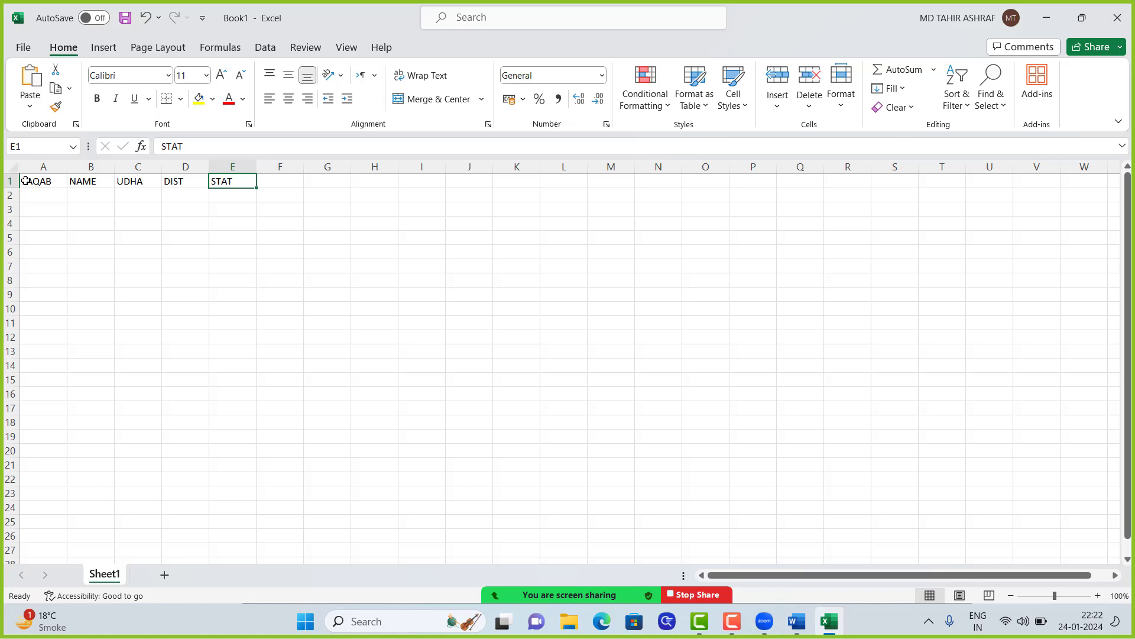
# Step: Format headers A1:E1 as Arial Black size 18 and widen column A to fit LAQAB
pyautogui.moveTo(25, 181); pyautogui.dragTo(228, 181)
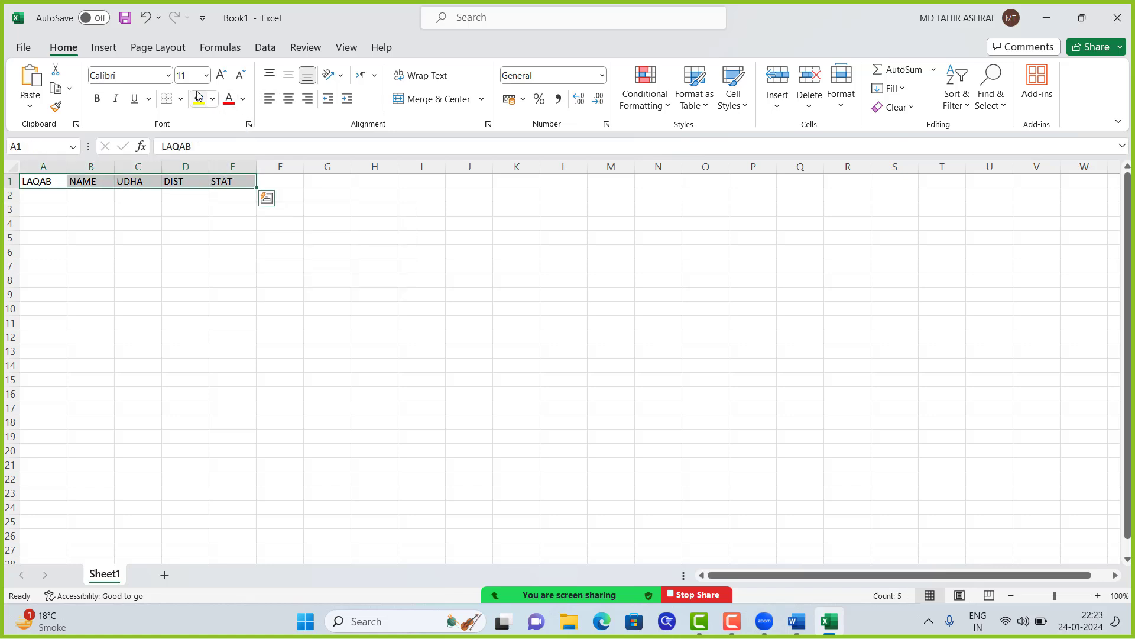
pyautogui.click(169, 75)
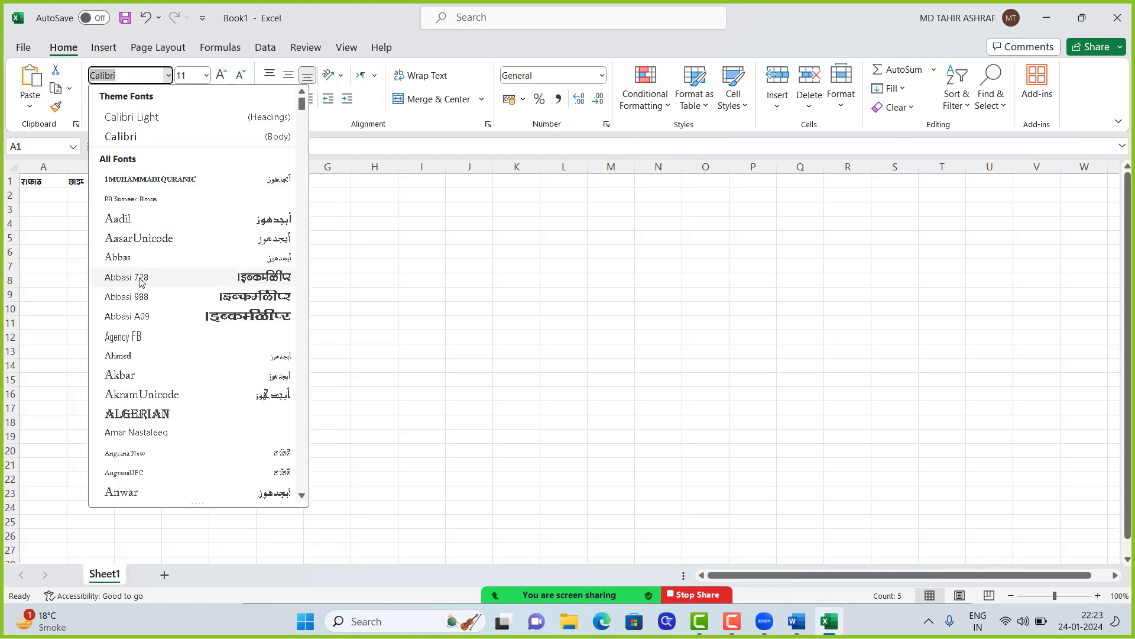
pyautogui.scroll(-5, 136, 337)
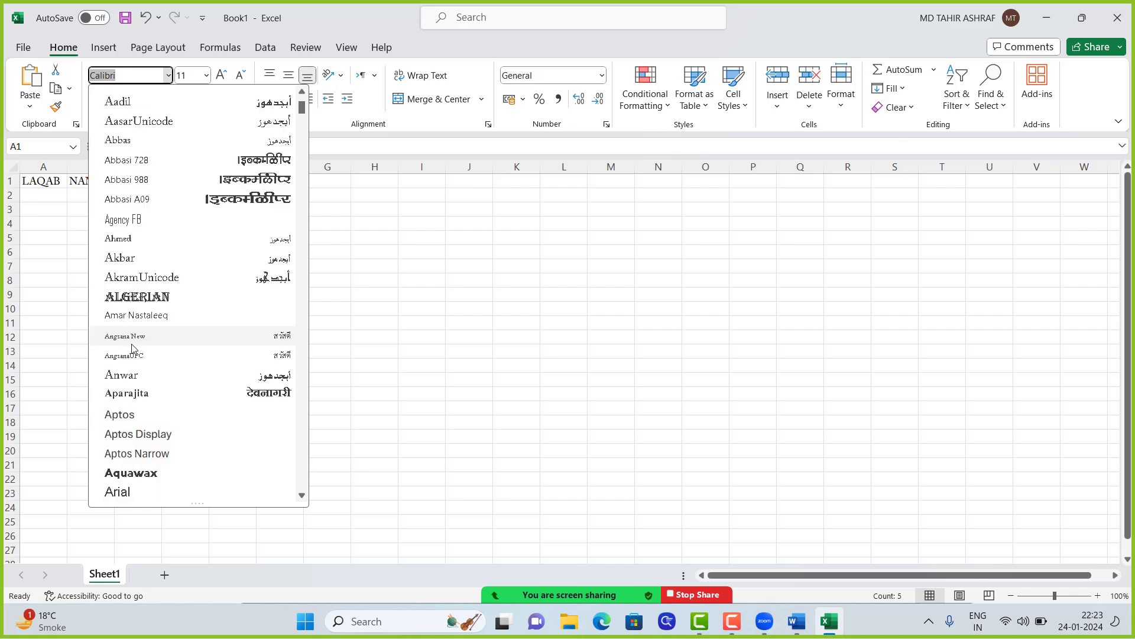
pyautogui.click(136, 335)
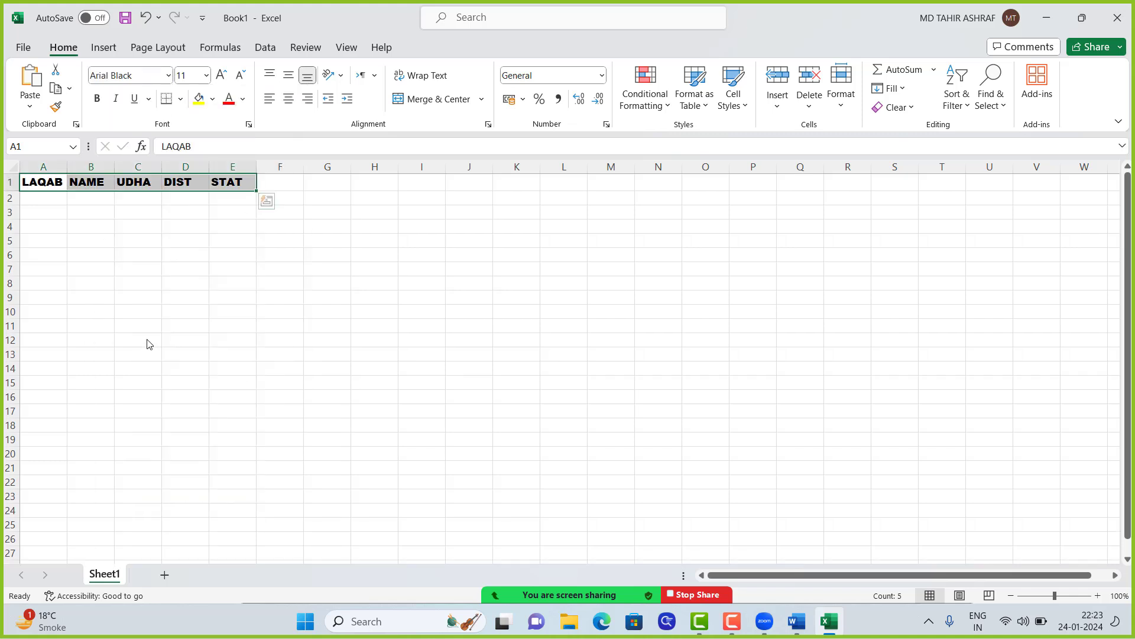
pyautogui.click(205, 82)
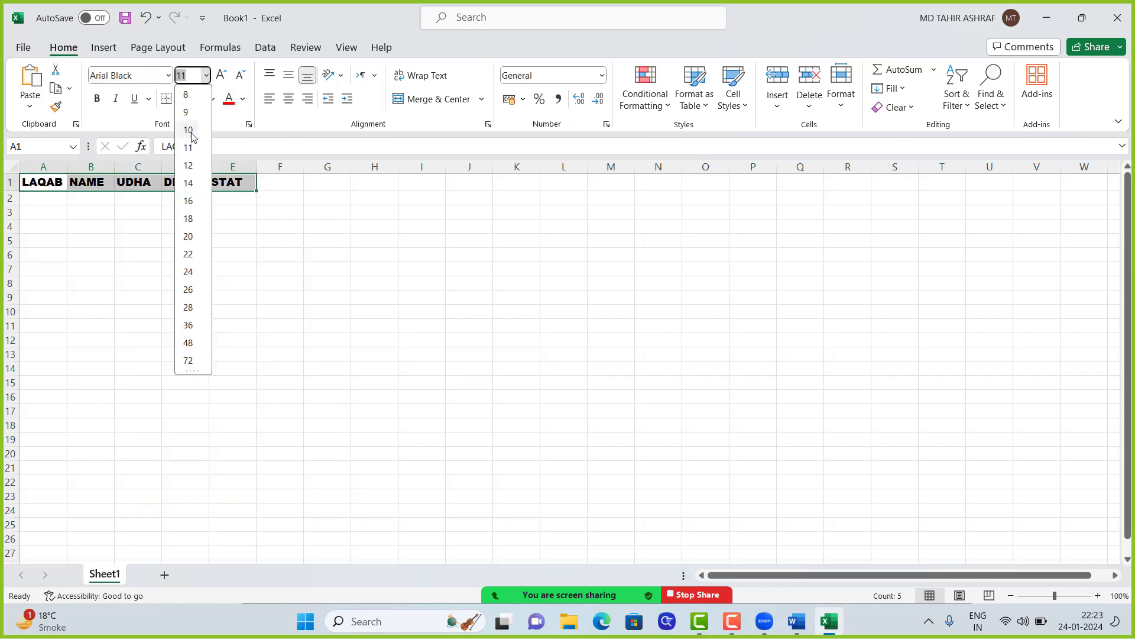
pyautogui.click(187, 224)
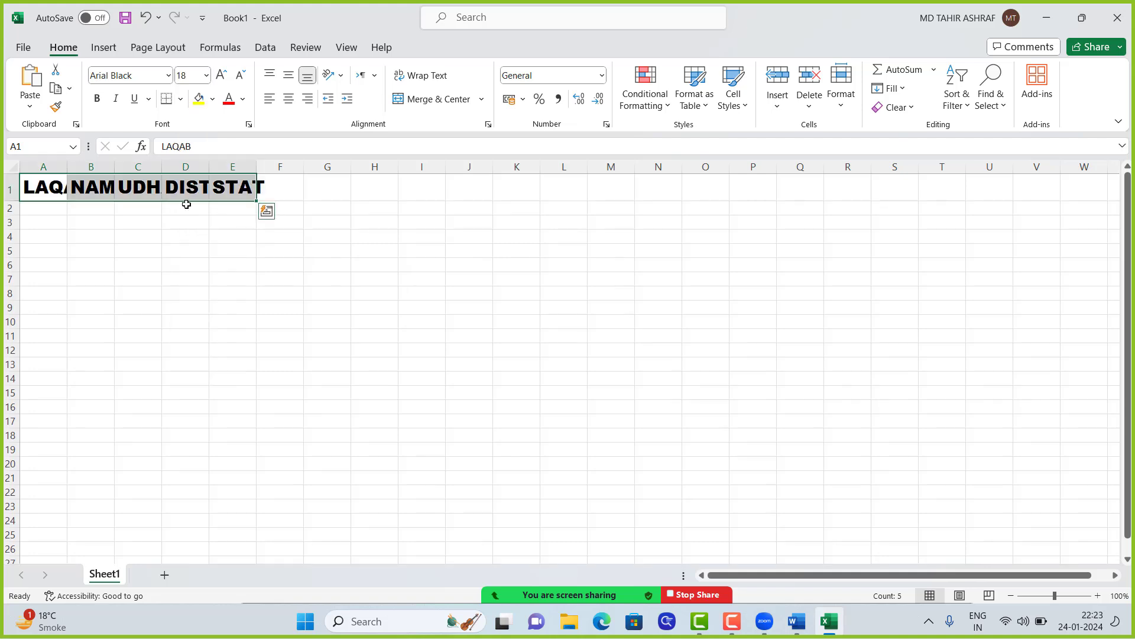
pyautogui.click(203, 190)
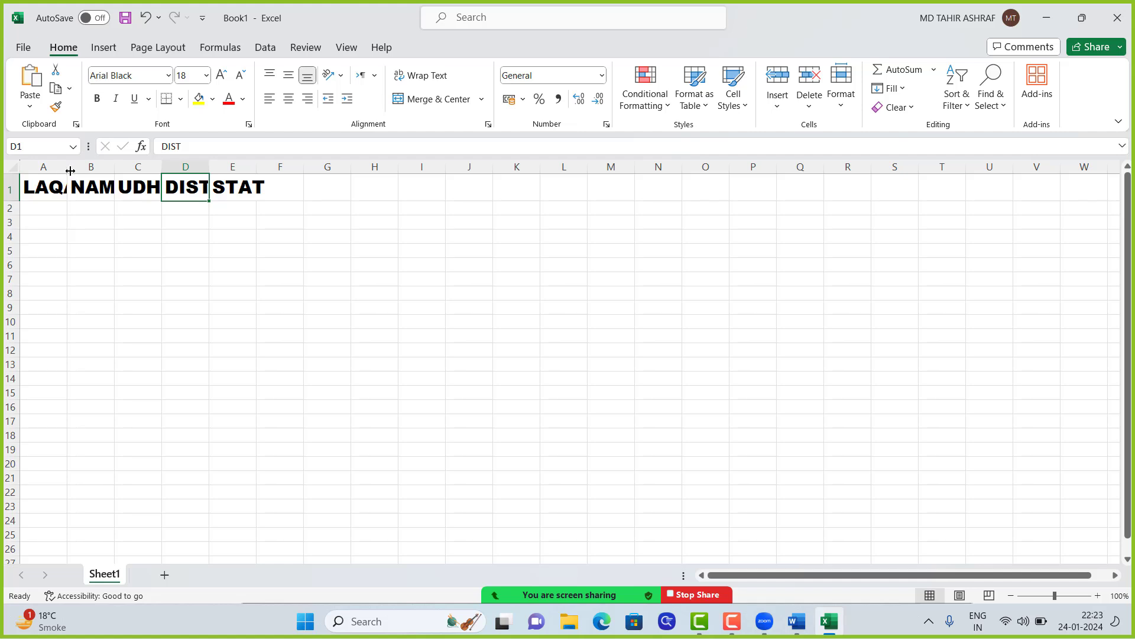
pyautogui.moveTo(67, 166); pyautogui.dragTo(371, 166)
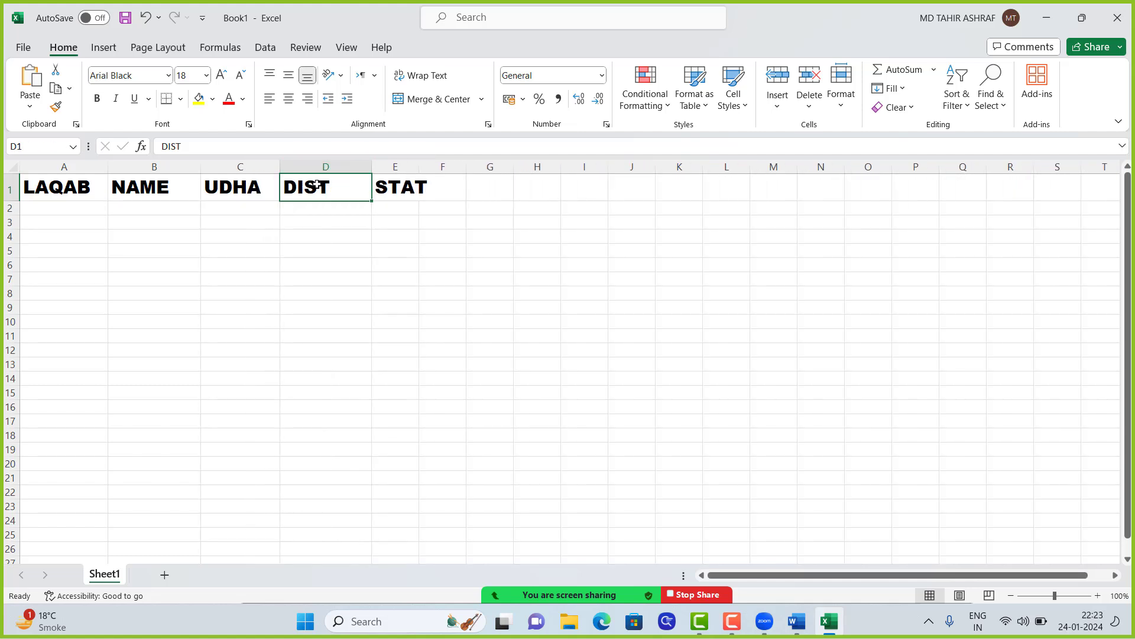
# Step: Widen columns C, D and E so their headers show in full
pyautogui.moveTo(278, 167); pyautogui.dragTo(295, 167)
pyautogui.moveTo(388, 168); pyautogui.dragTo(446, 168)
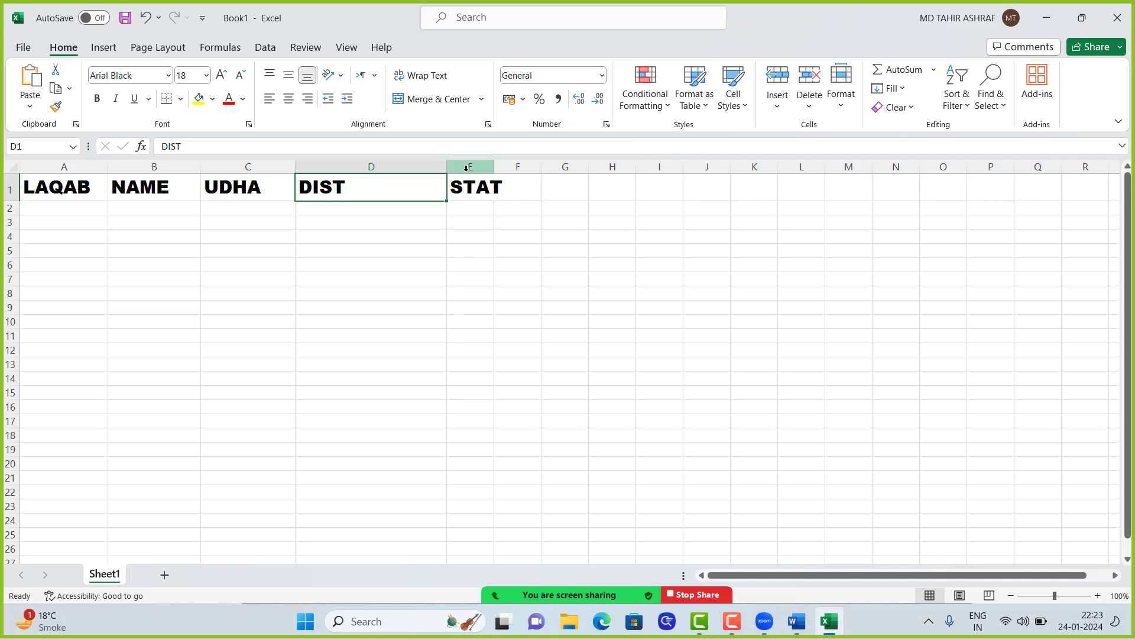
pyautogui.moveTo(491, 170); pyautogui.dragTo(551, 169)
pyautogui.click(504, 193)
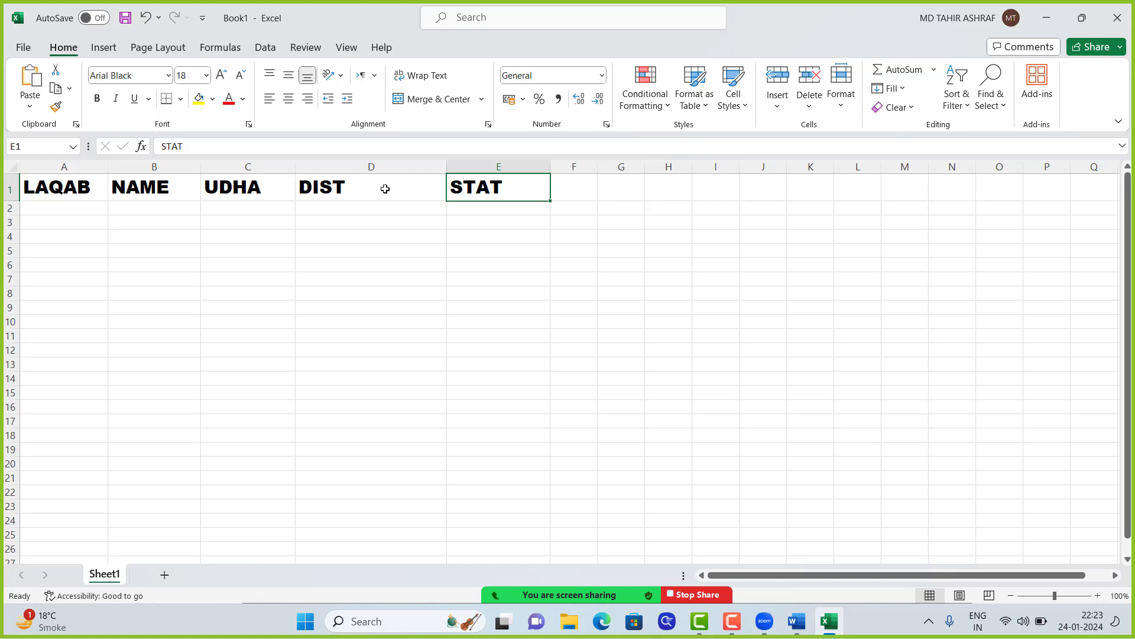
# Step: Centre the headers in A1:E1 and select cell A2 for the data rows
pyautogui.moveTo(52, 190); pyautogui.dragTo(461, 189)
pyautogui.click(289, 99)
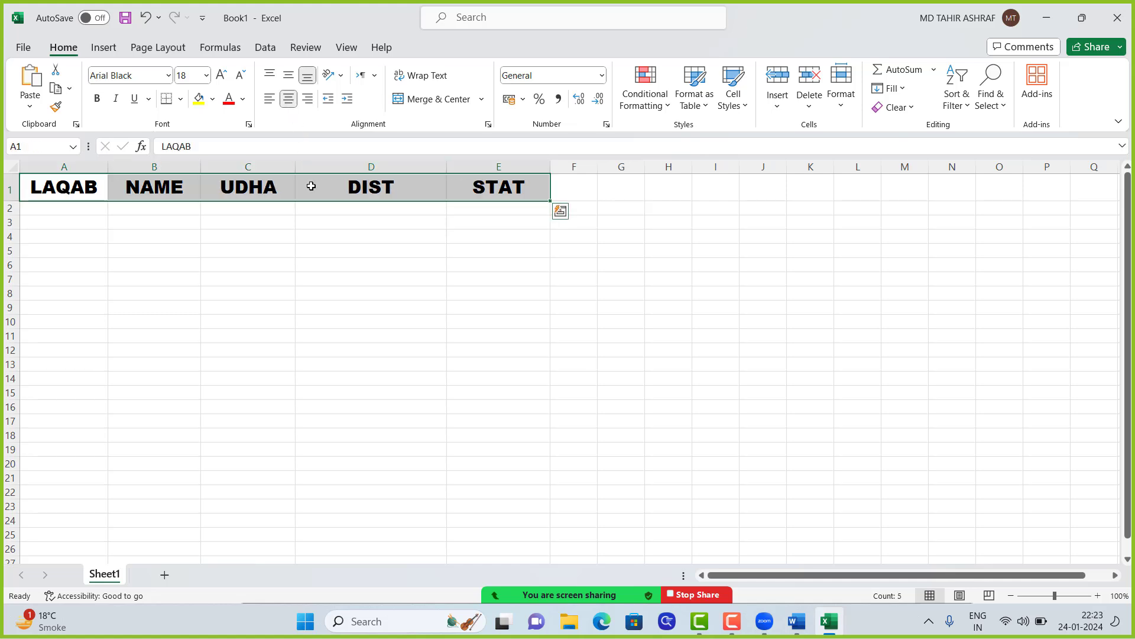
pyautogui.click(312, 190)
pyautogui.click(474, 184)
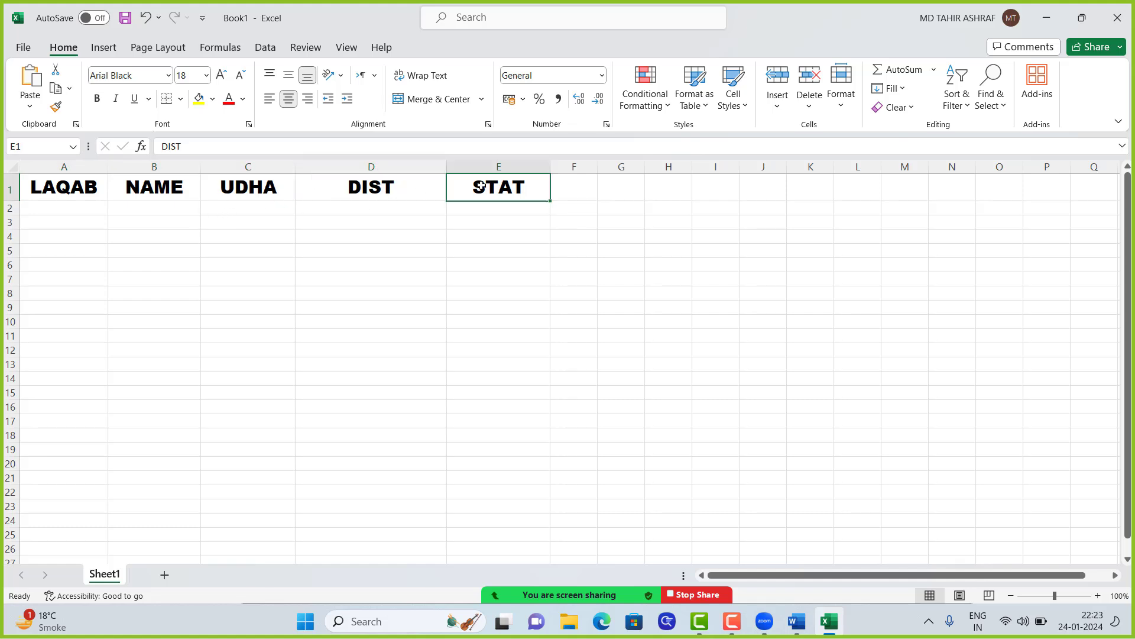
pyautogui.press('Right')
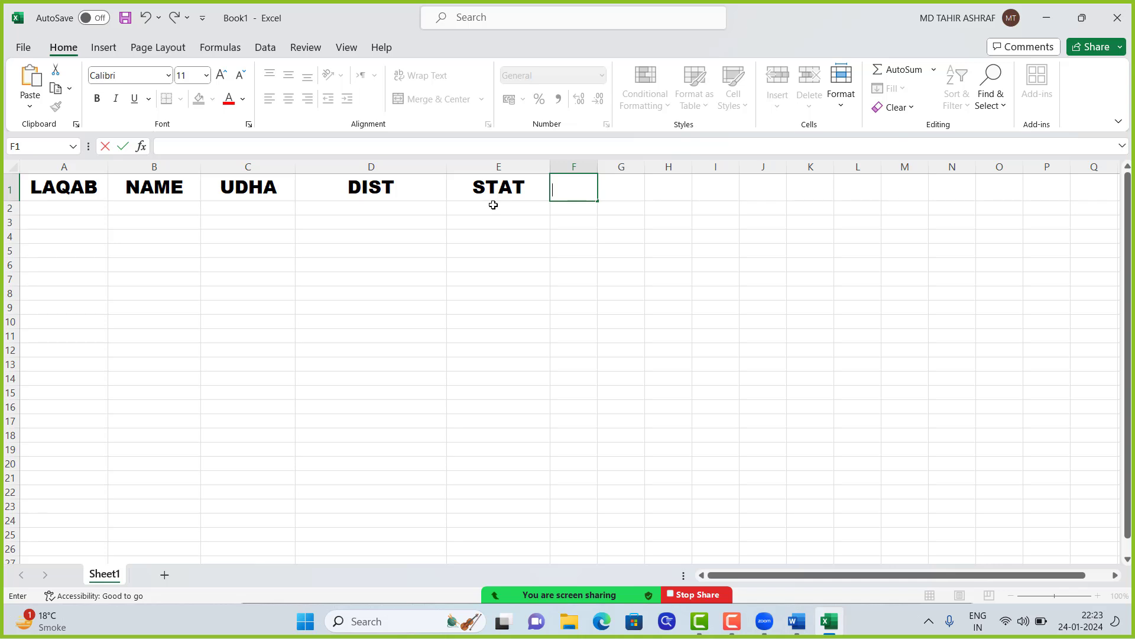
pyautogui.press('Left')
pyautogui.click(503, 206)
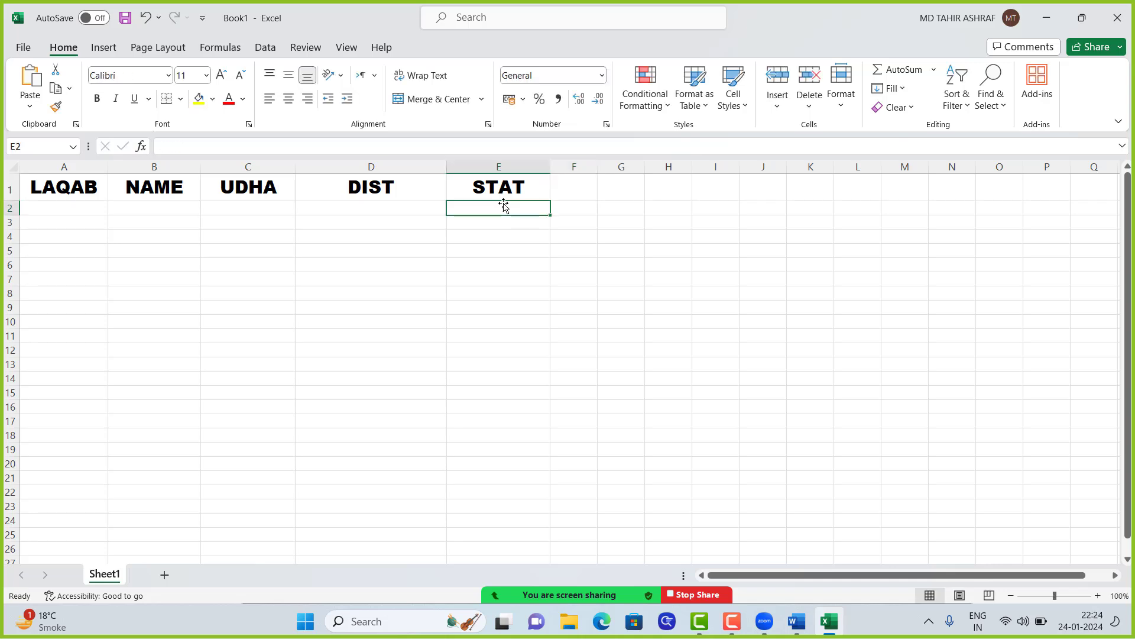
pyautogui.click(62, 208)
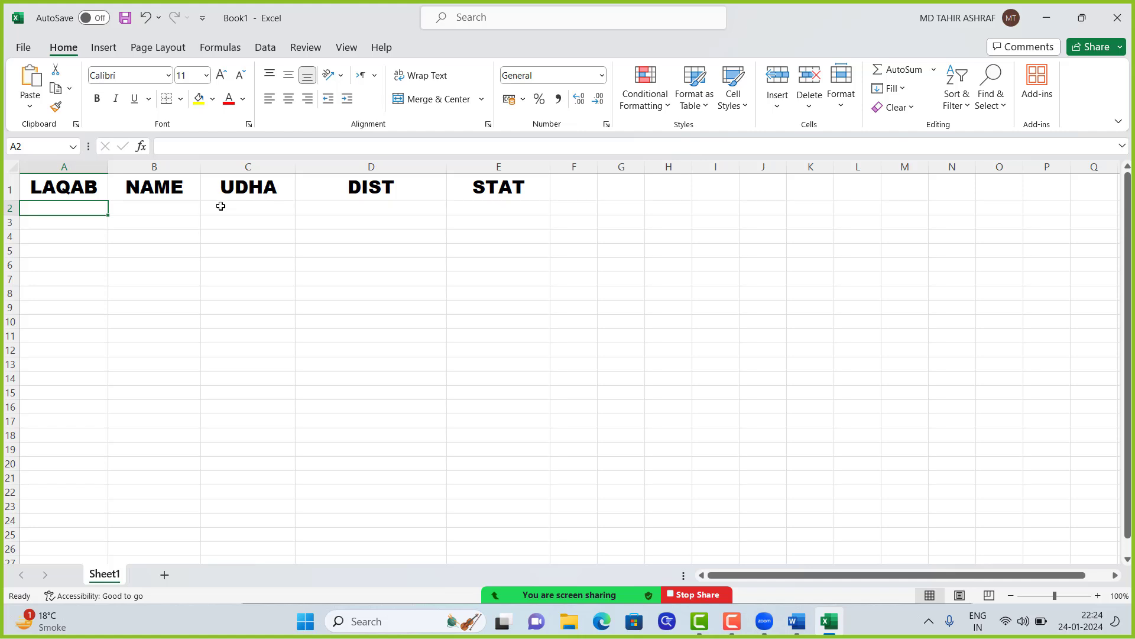
# Step: Enter MUFTI MOULANA as the title in A2 and the person's name in B2
pyautogui.write('MUFTI')
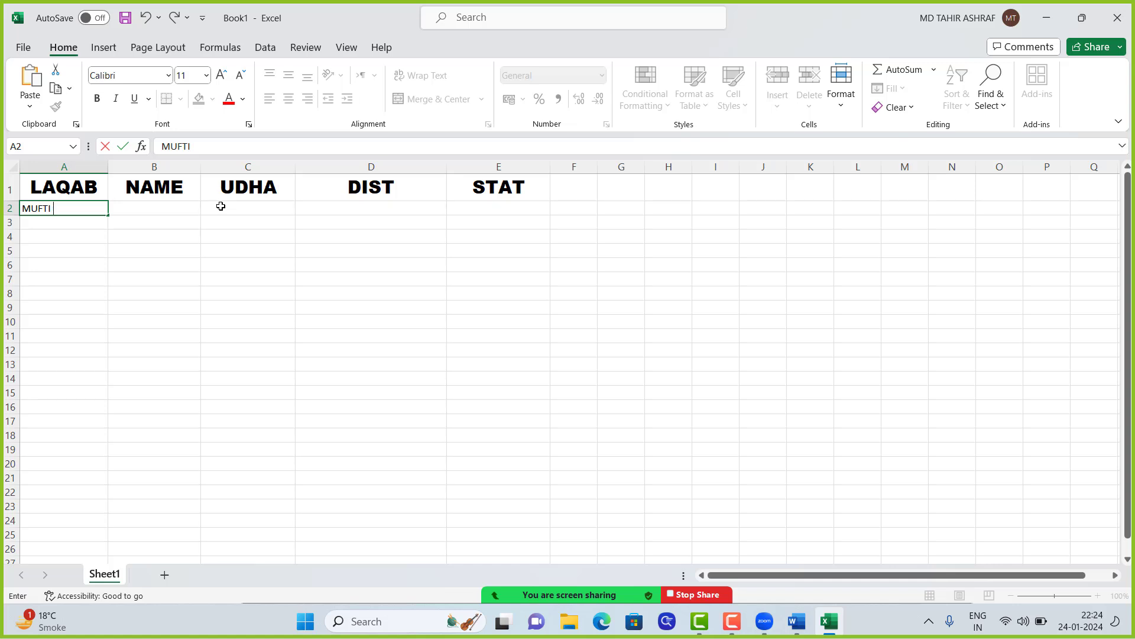
pyautogui.write('M')
pyautogui.press('BackSpace')
pyautogui.write('MOULANA')
pyautogui.press('Tab')
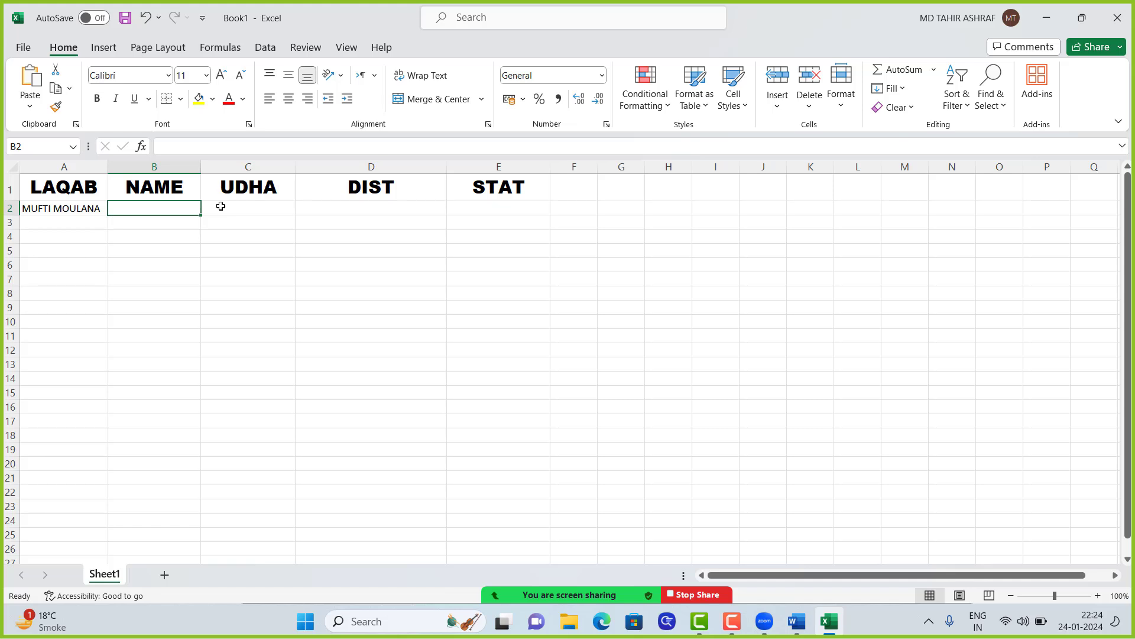
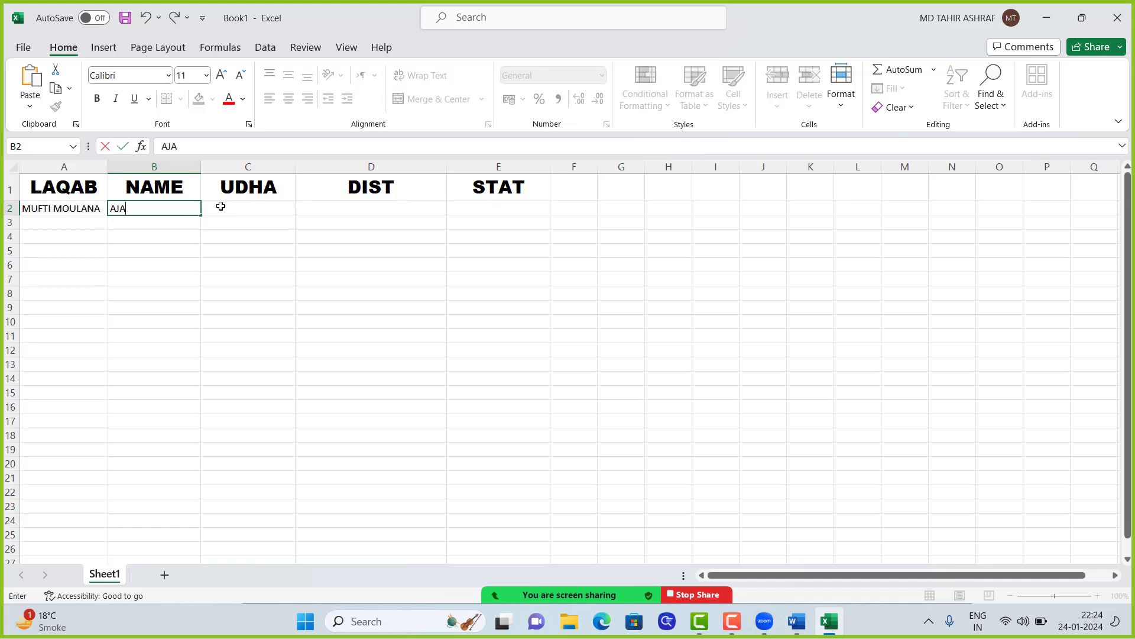
# Step: Fill C2:E2 with SADAR, KARNATKA and KARNATKA to complete row 2
pyautogui.click(221, 206)
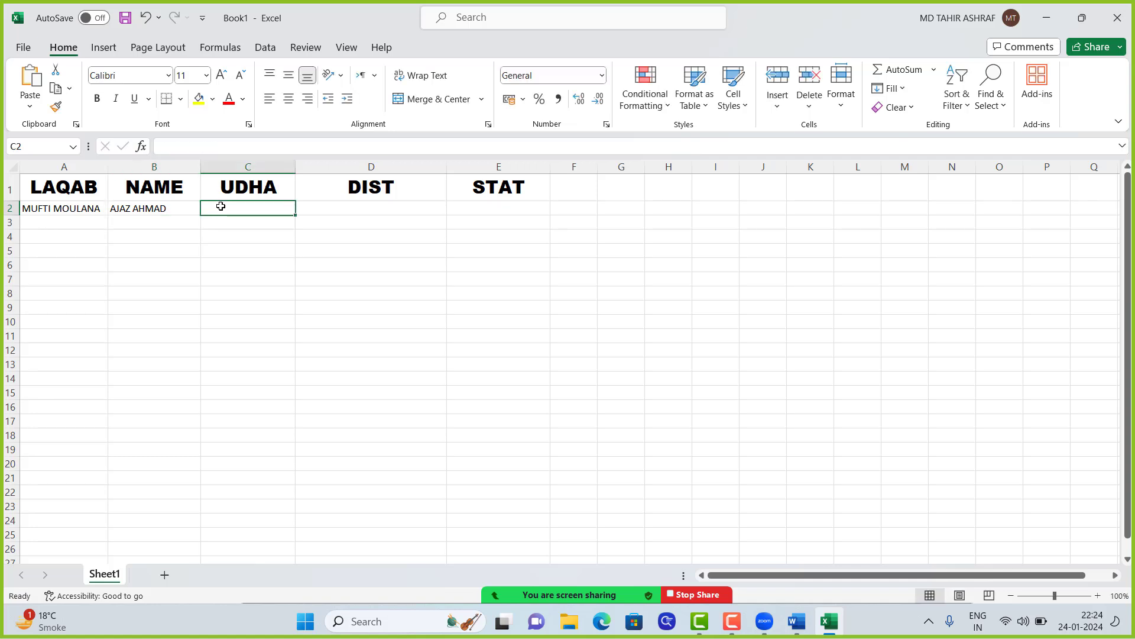
pyautogui.write('SASDR')
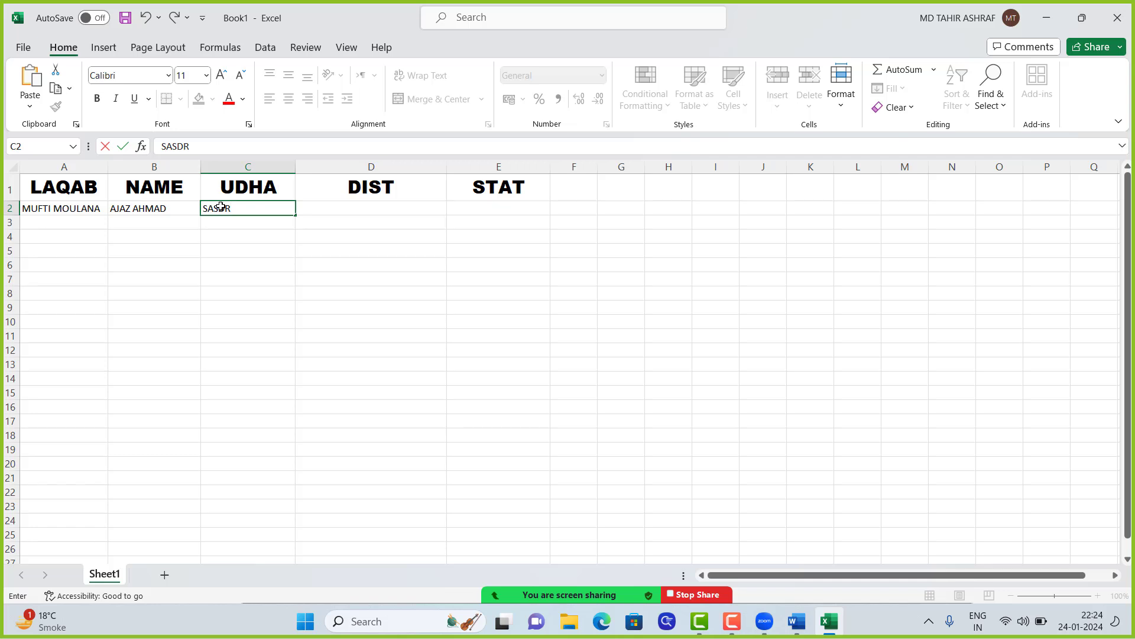
pyautogui.press('BackSpace')
pyautogui.press('BackSpace')
pyautogui.press('BackSpace')
pyautogui.write('DAR')
pyautogui.press('Tab')
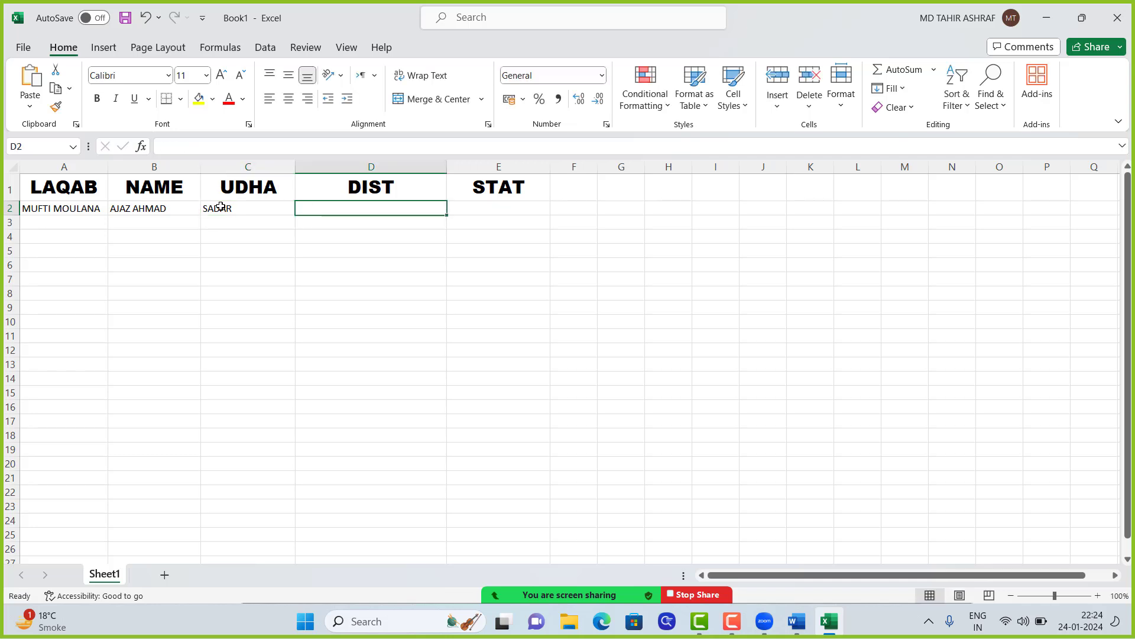
pyautogui.write('KARNAT')
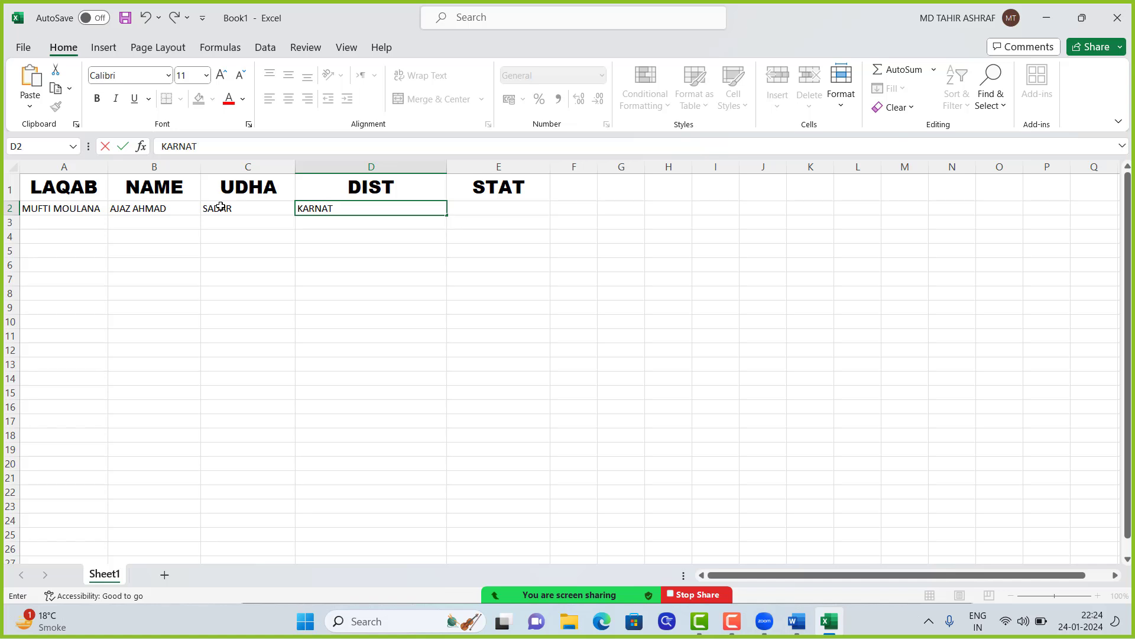
pyautogui.write('KA')
pyautogui.press('Tab')
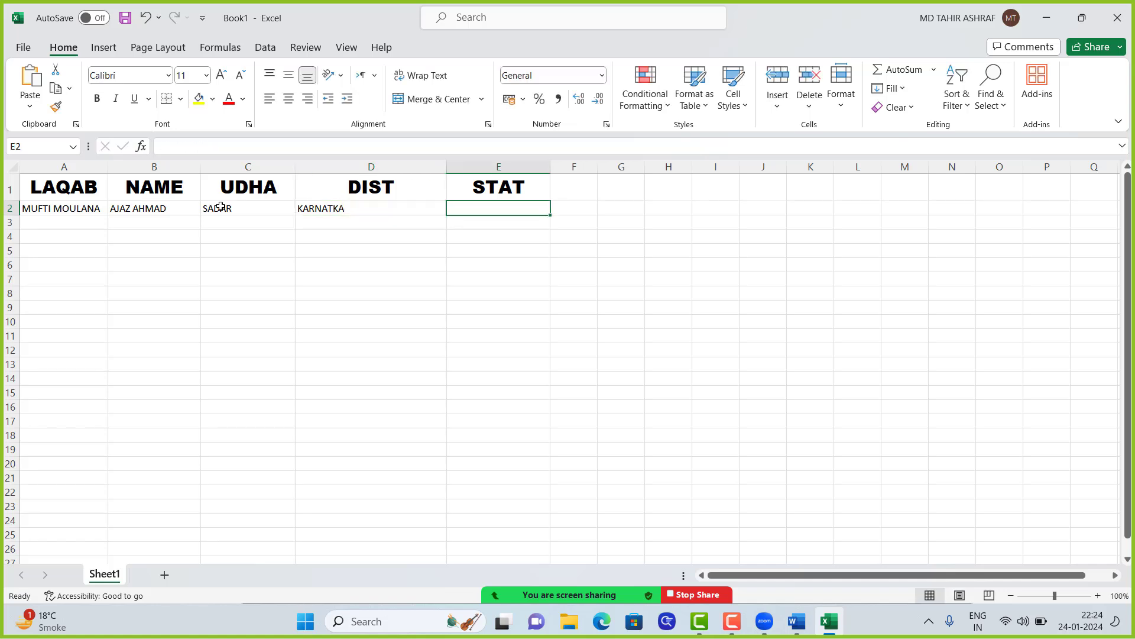
pyautogui.write('KAR')
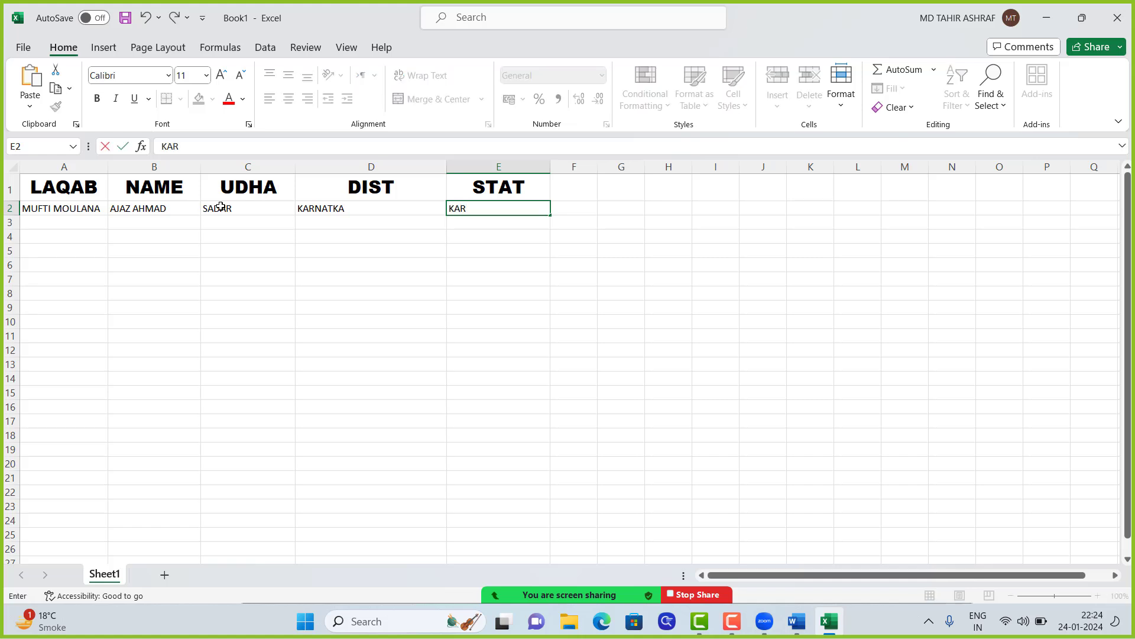
pyautogui.write('NATKA')
pyautogui.press('Return')
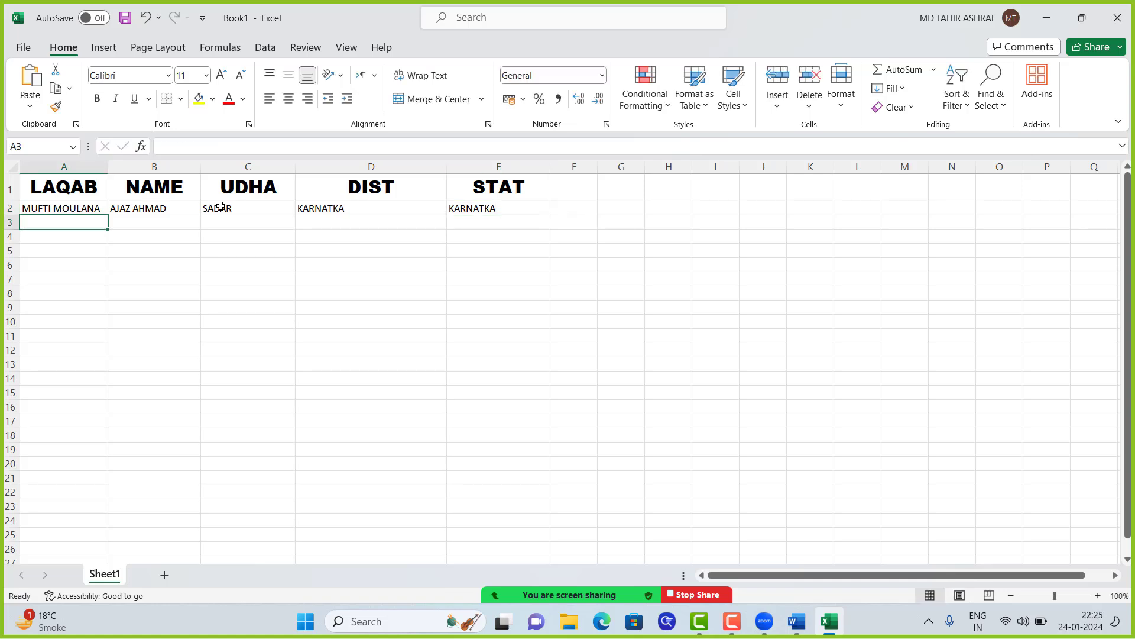
# Step: Enter MUOLANA, the person's name and USTAZ in A3:C3
pyautogui.write('MUO')
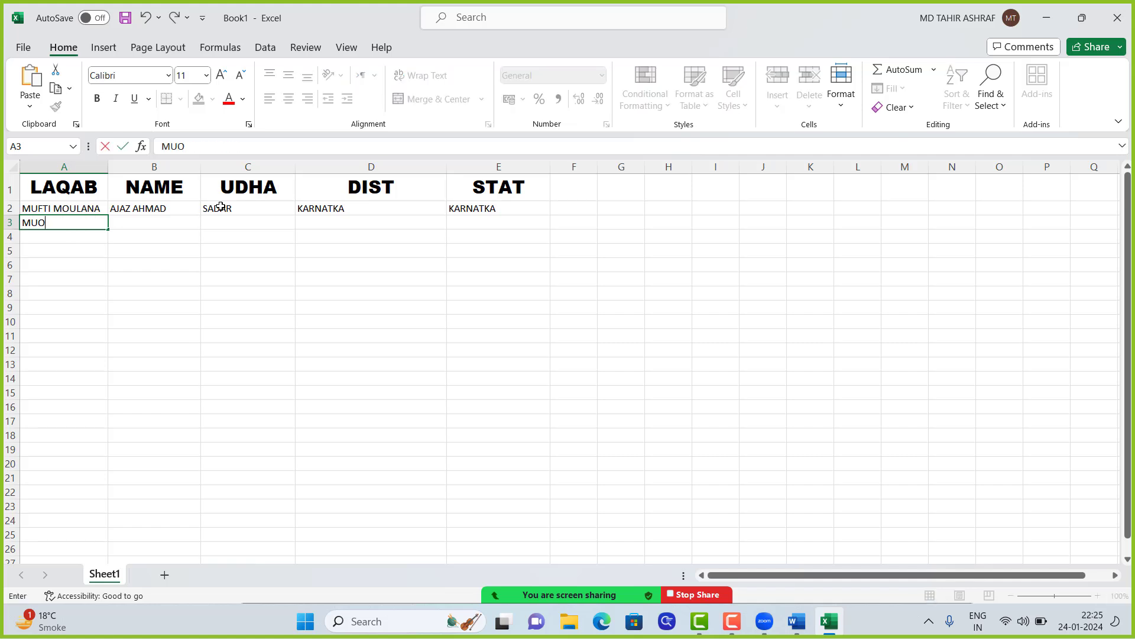
pyautogui.write('LANA')
pyautogui.press('Tab')
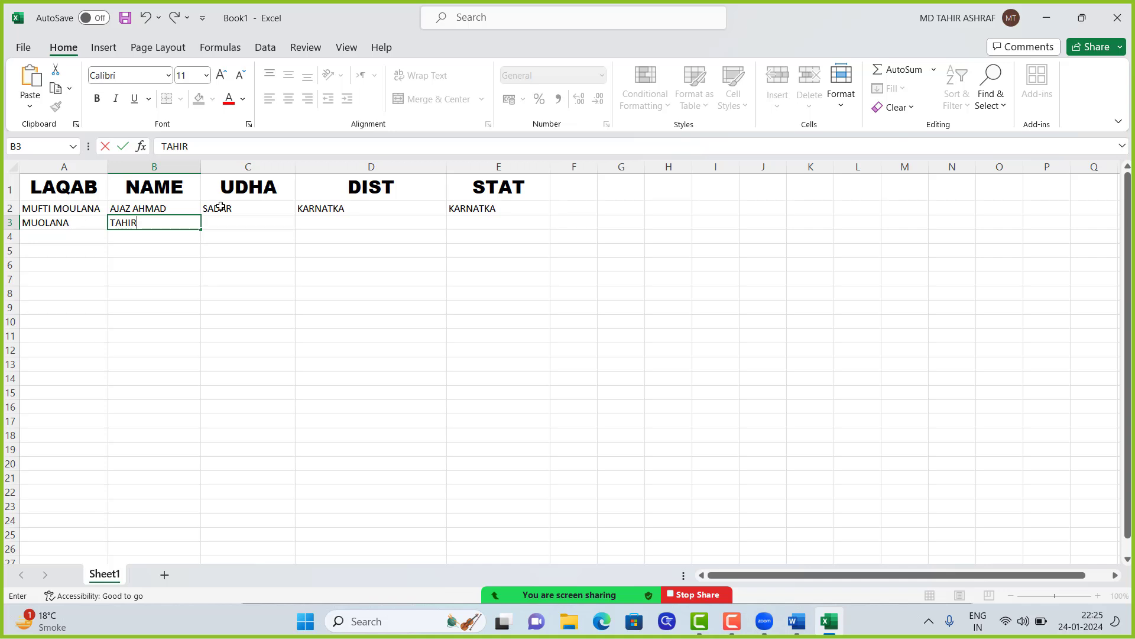
pyautogui.press('Tab')
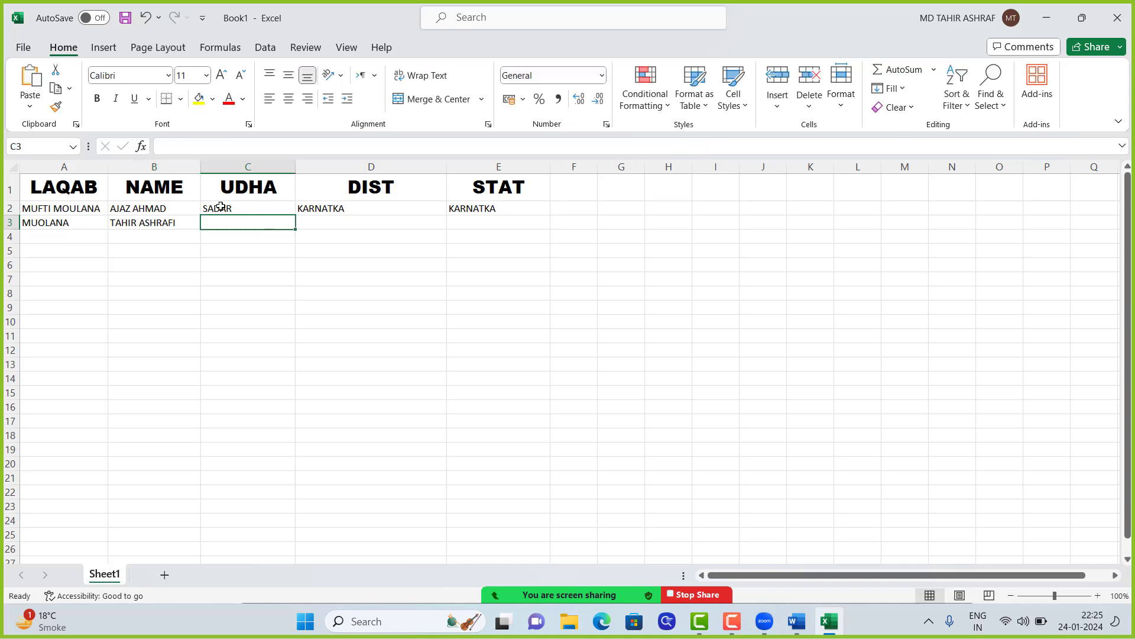
pyautogui.write('U')
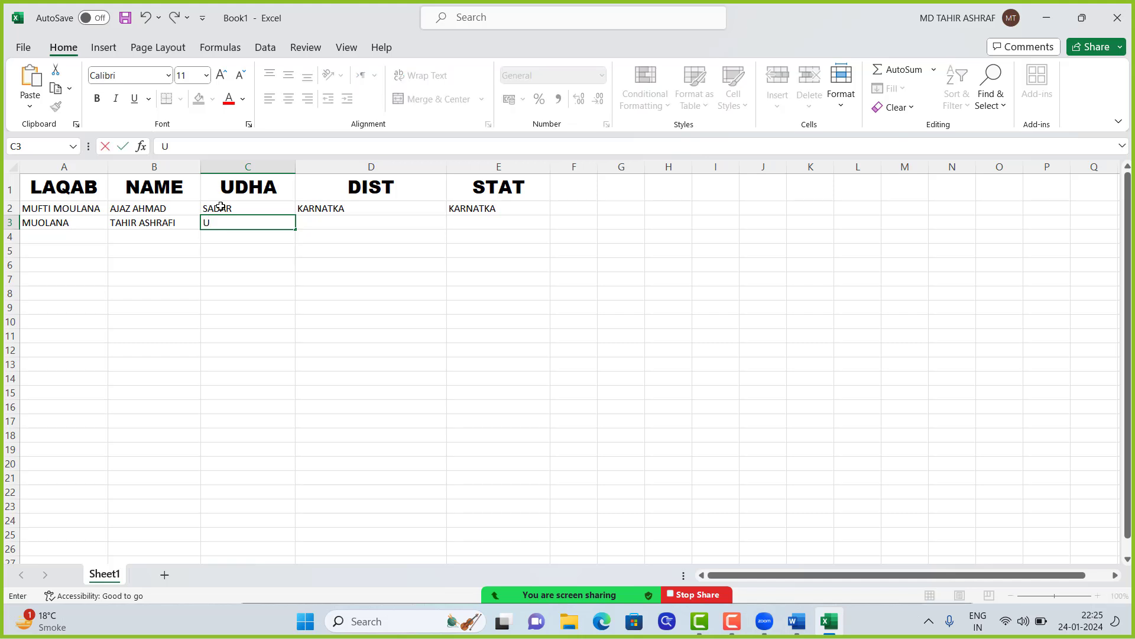
pyautogui.write('STAZ')
pyautogui.press('Tab')
# Step: Enter SAHEBGANJ and JHARKHAND as district and state in D3:E3
pyautogui.write('JH')
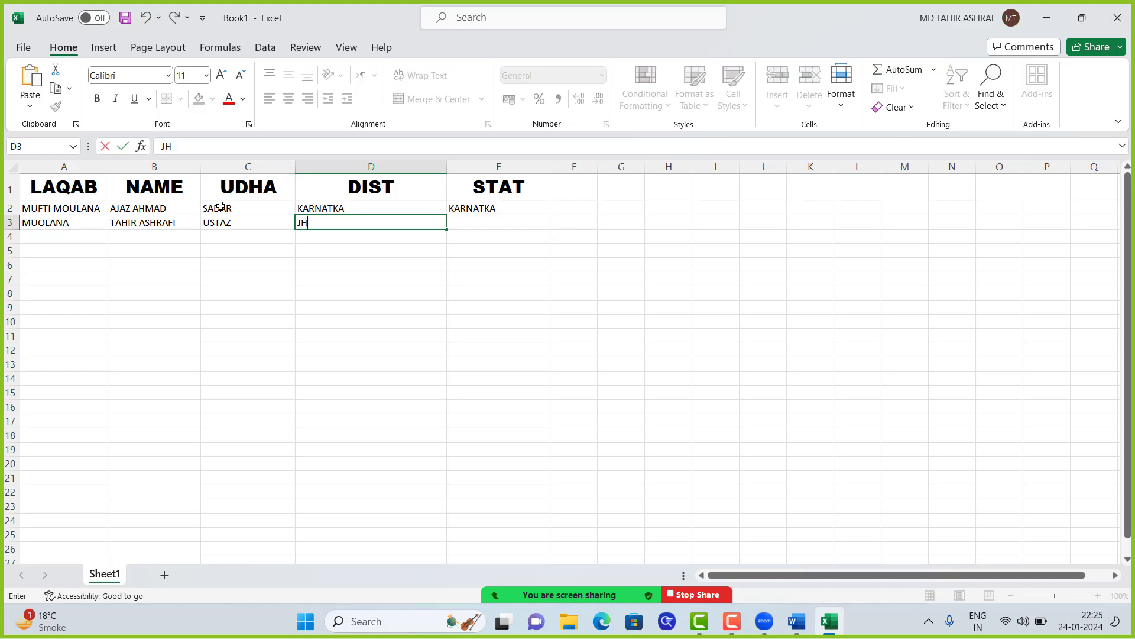
pyautogui.press('BackSpace')
pyautogui.press('BackSpace')
pyautogui.write('SAHEBGANJ')
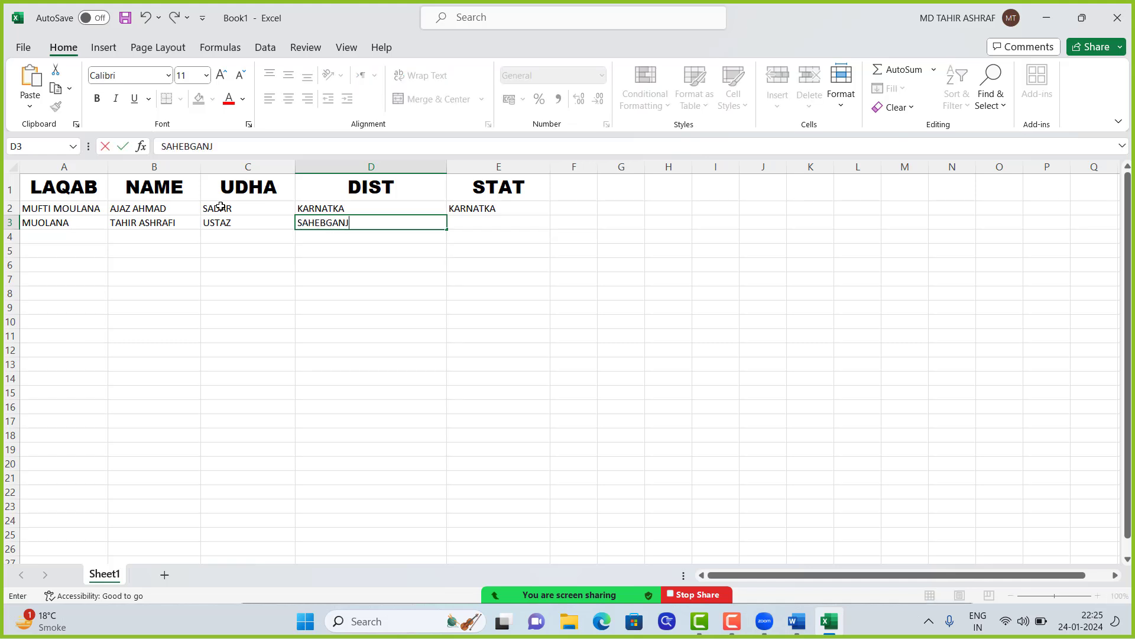
pyautogui.press('Tab')
pyautogui.write('JHA')
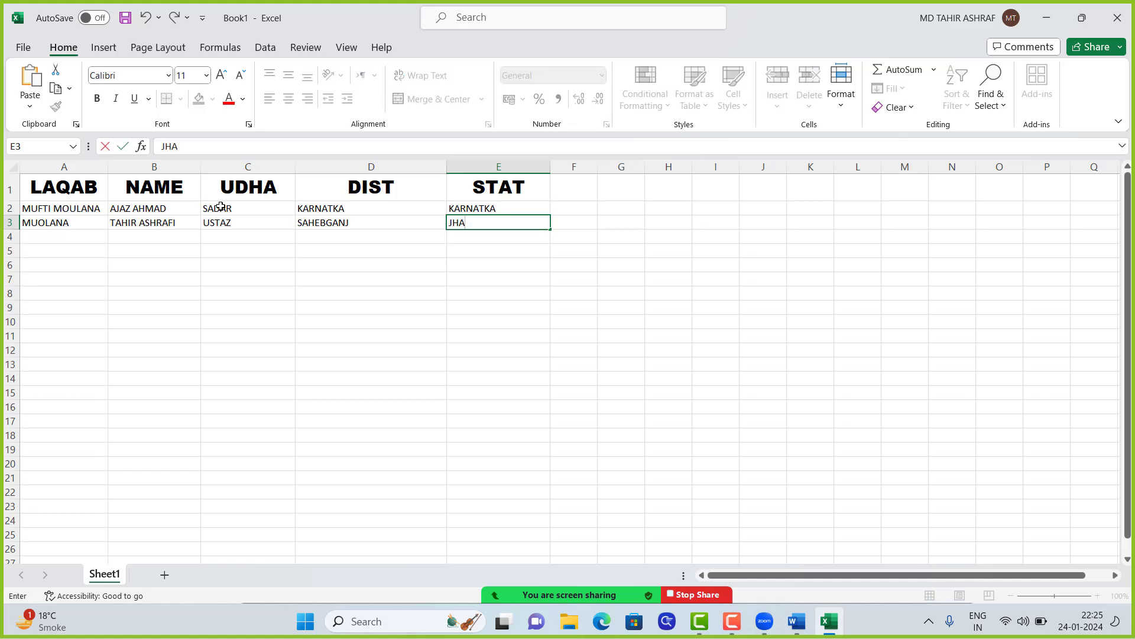
pyautogui.write('K')
pyautogui.press('BackSpace')
pyautogui.write('RKHAND')
pyautogui.press('Return')
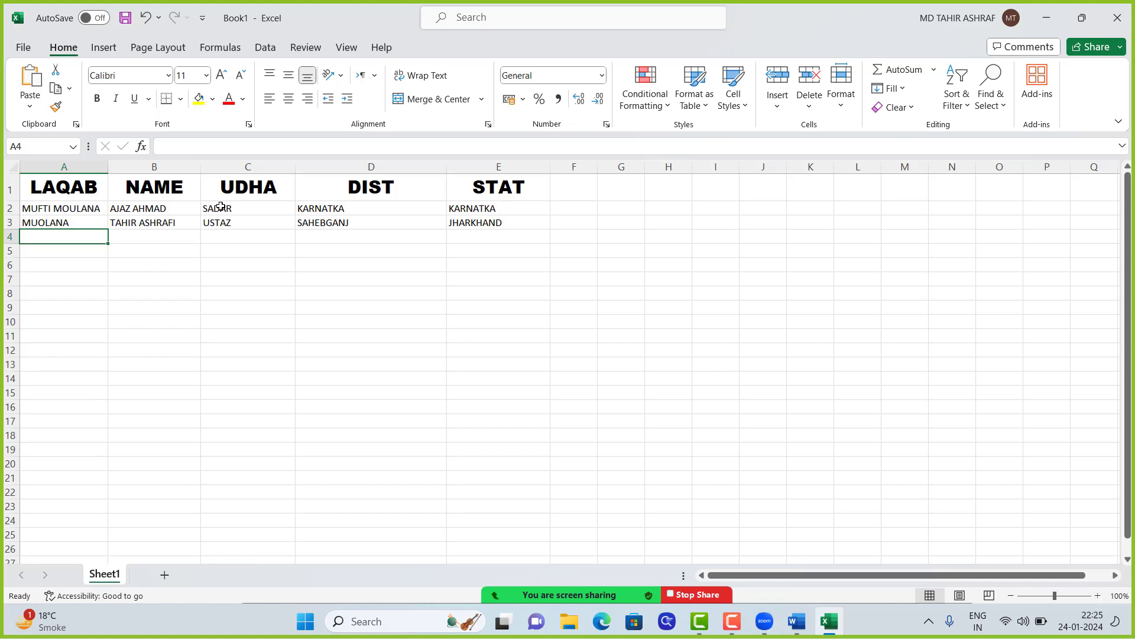
# Step: Enter MUFTI MOULANA, the person's name and SADAR MUFTI in A4:C4
pyautogui.write('MU')
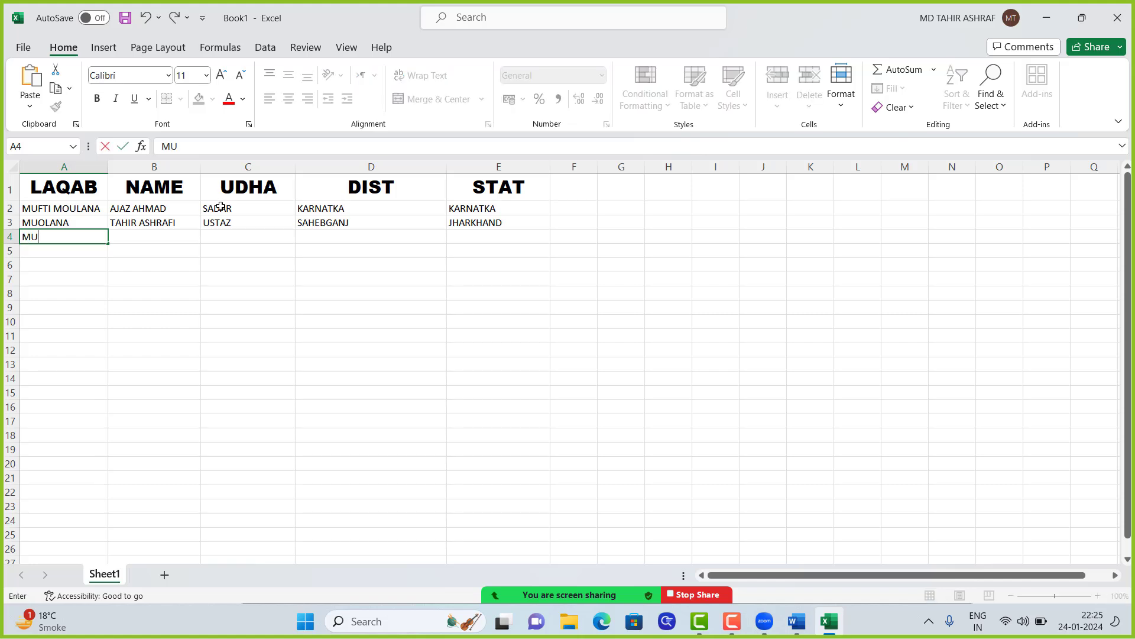
pyautogui.write('FTI MOULANA')
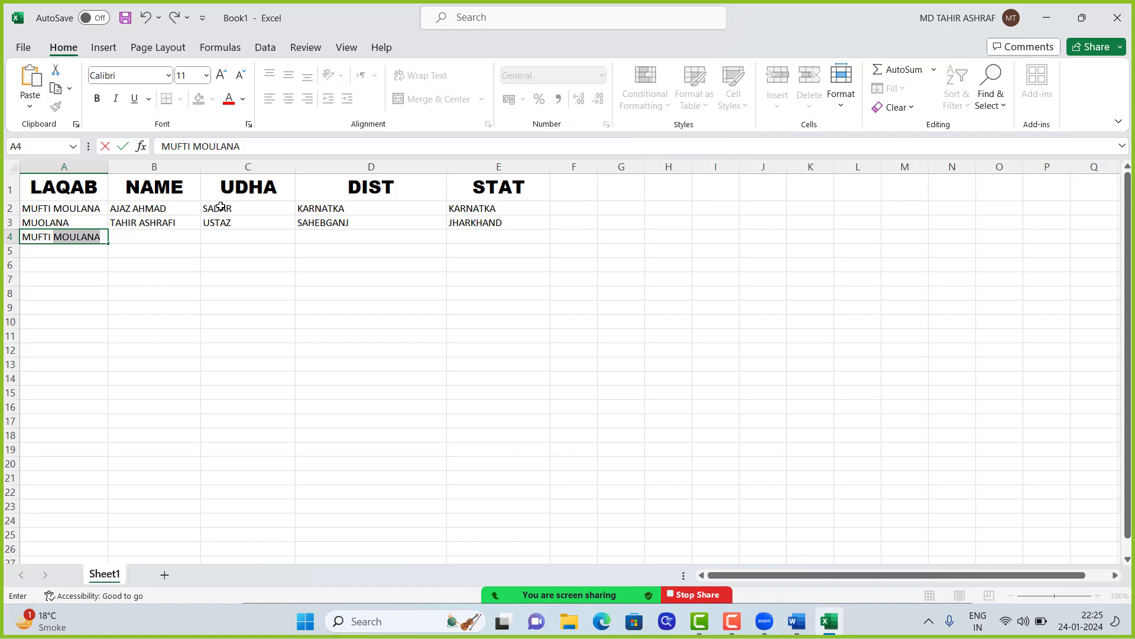
pyautogui.press('Tab')
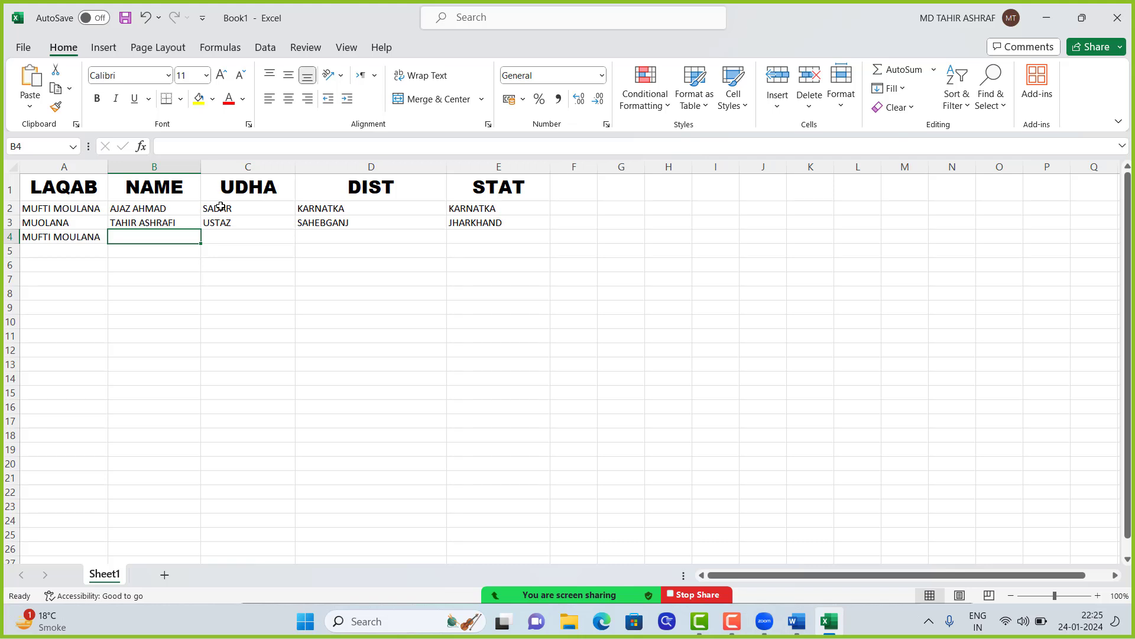
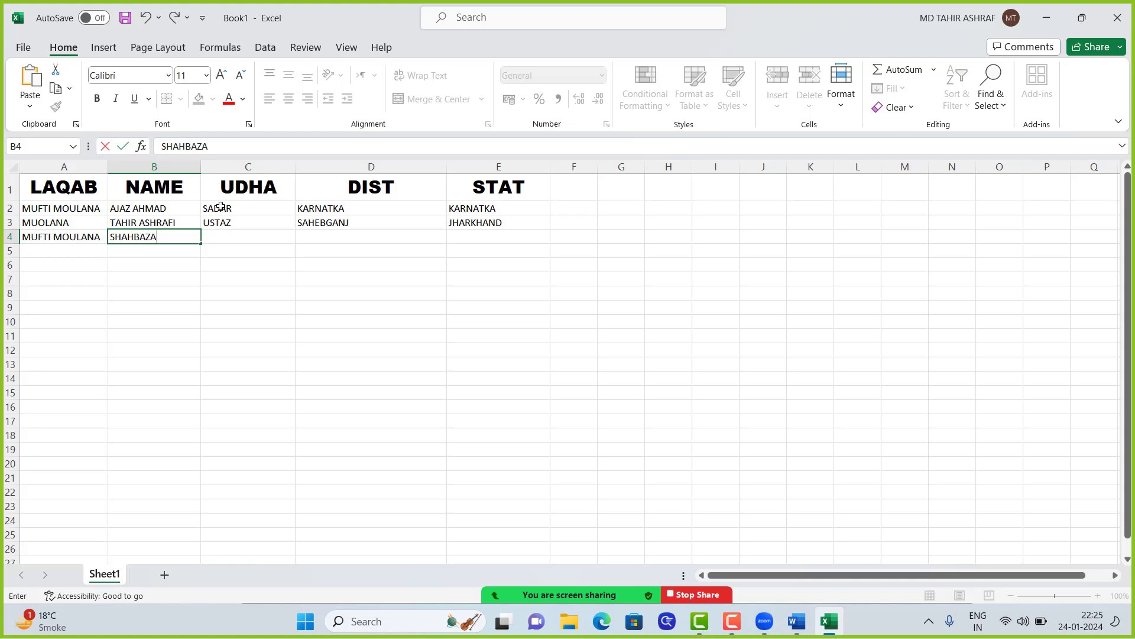
pyautogui.press('Tab')
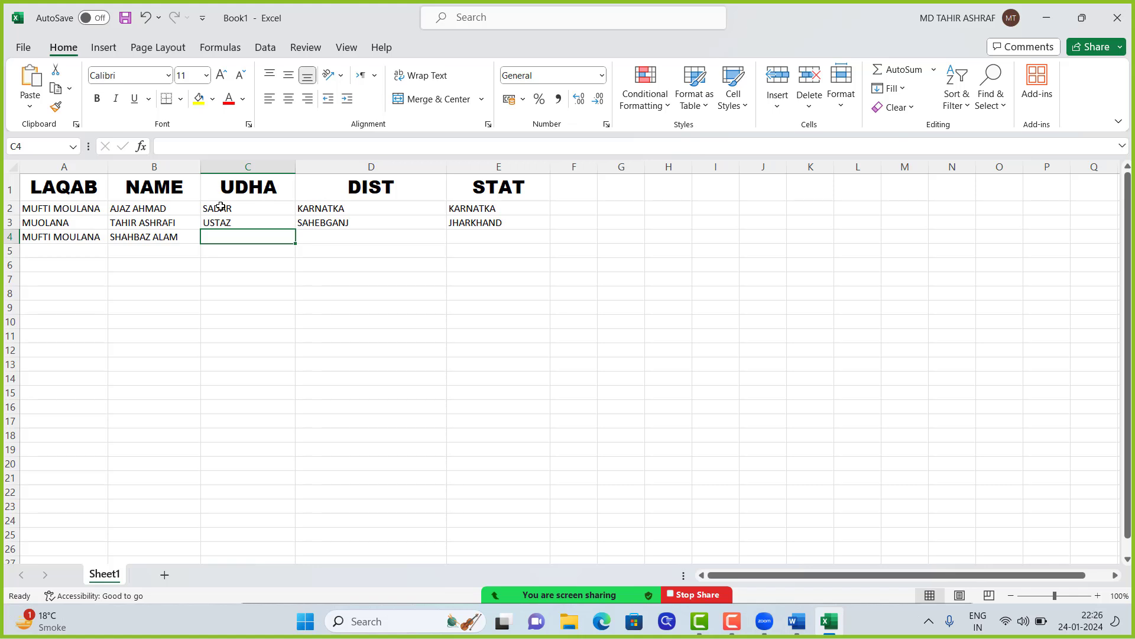
pyautogui.write('SADAR')
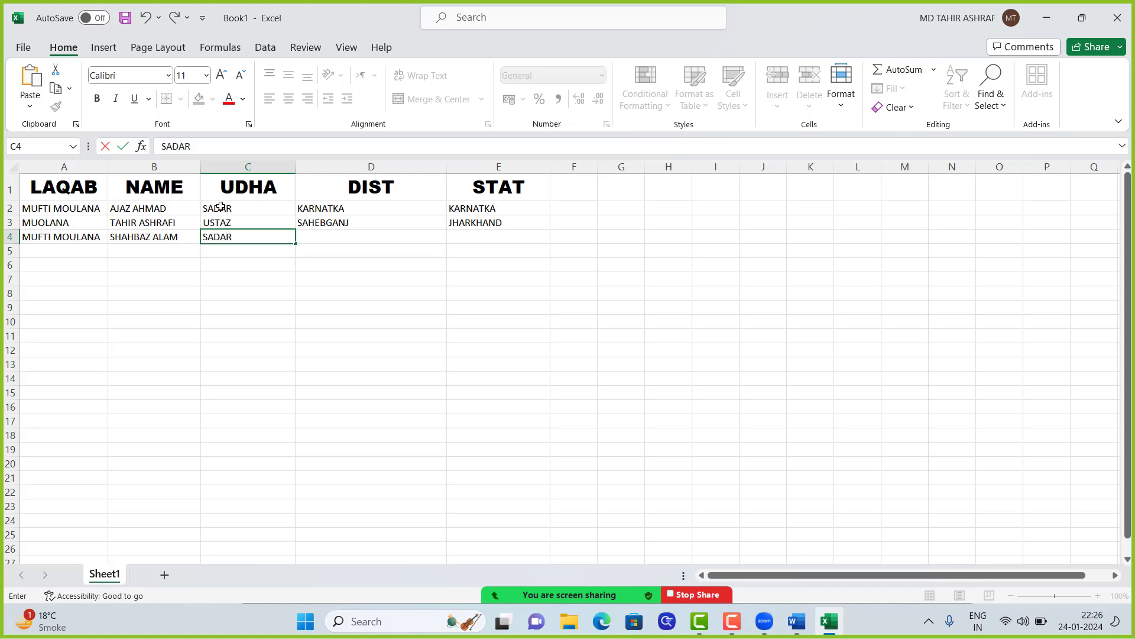
pyautogui.write(' MUFTI')
pyautogui.press('Tab')
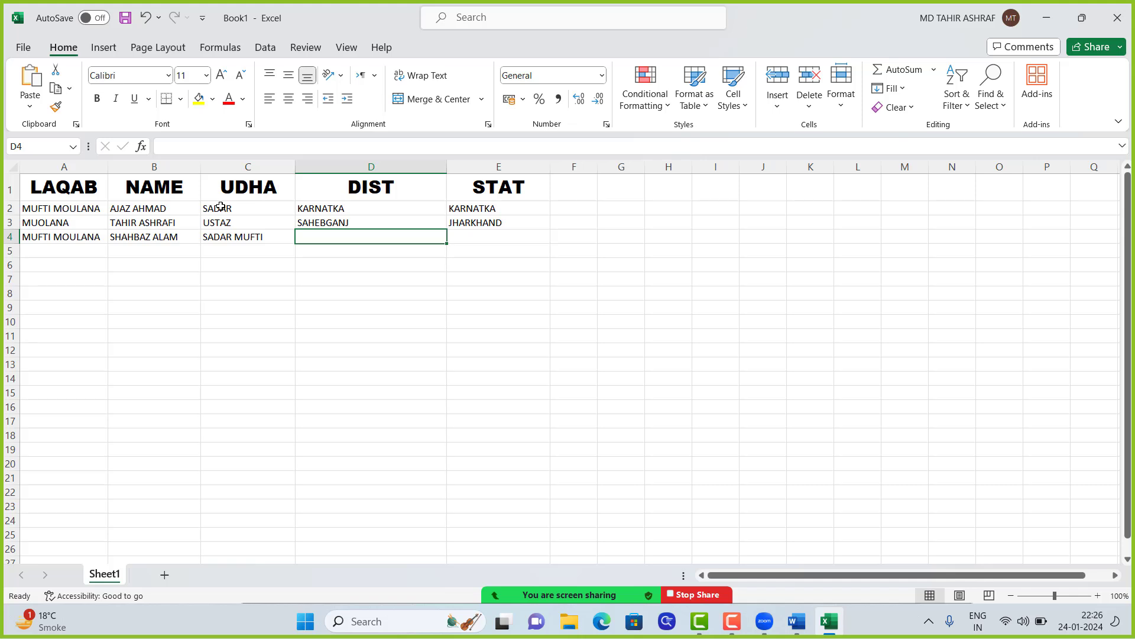
# Step: Add HYDRABAD and TILANGANA as district and state, then start saving the workbook
pyautogui.write('L')
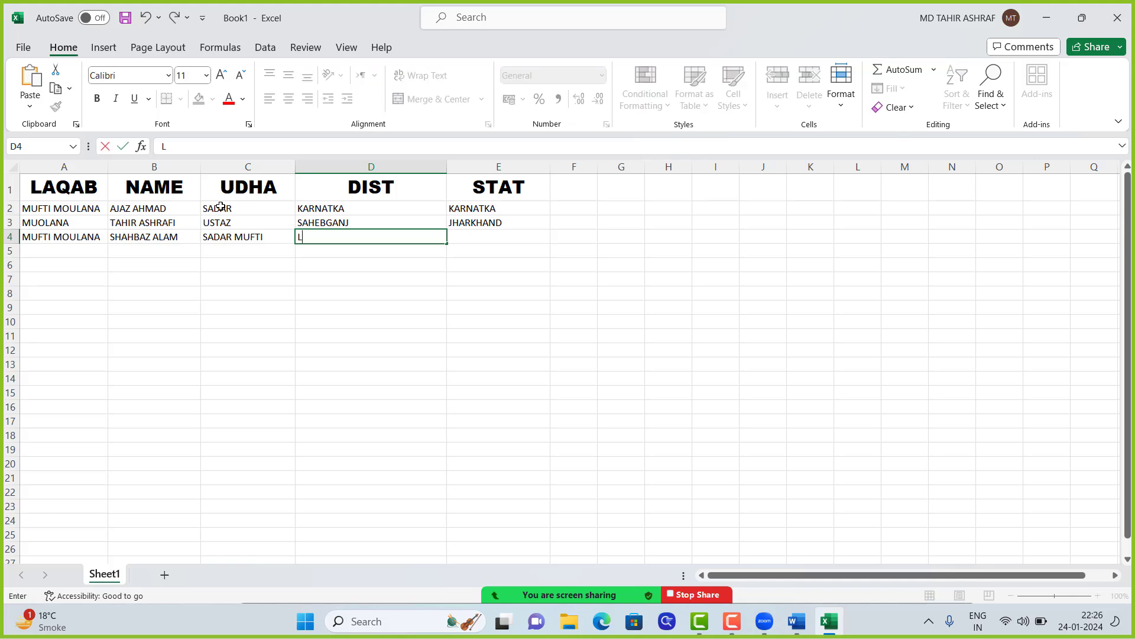
pyautogui.press('BackSpace')
pyautogui.write('H')
pyautogui.write('YDRA')
pyautogui.write('BAD')
pyautogui.press('BackSpace')
pyautogui.press('BackSpace')
pyautogui.write('AD')
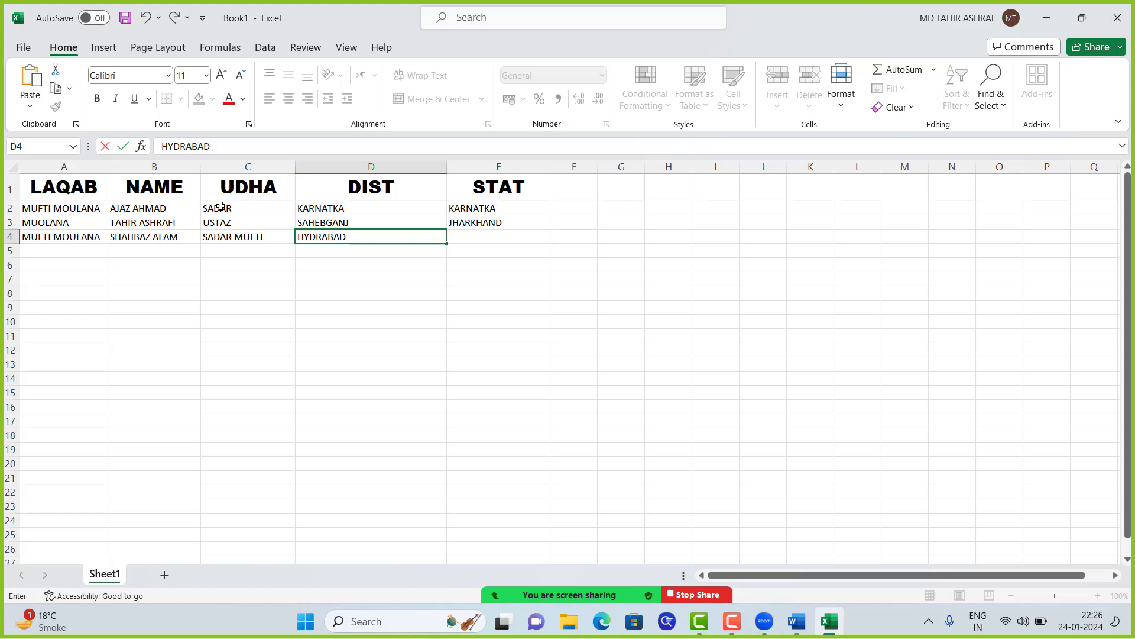
pyautogui.press('Tab')
pyautogui.write('TILAN')
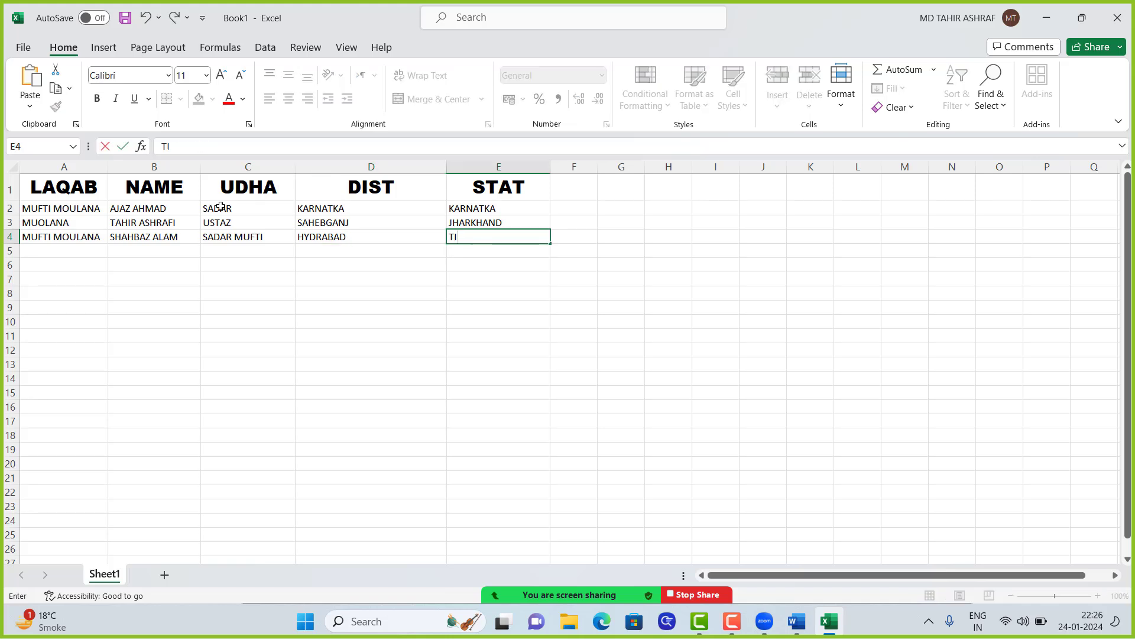
pyautogui.write('NA')
pyautogui.hotkey('ctrl', 's')
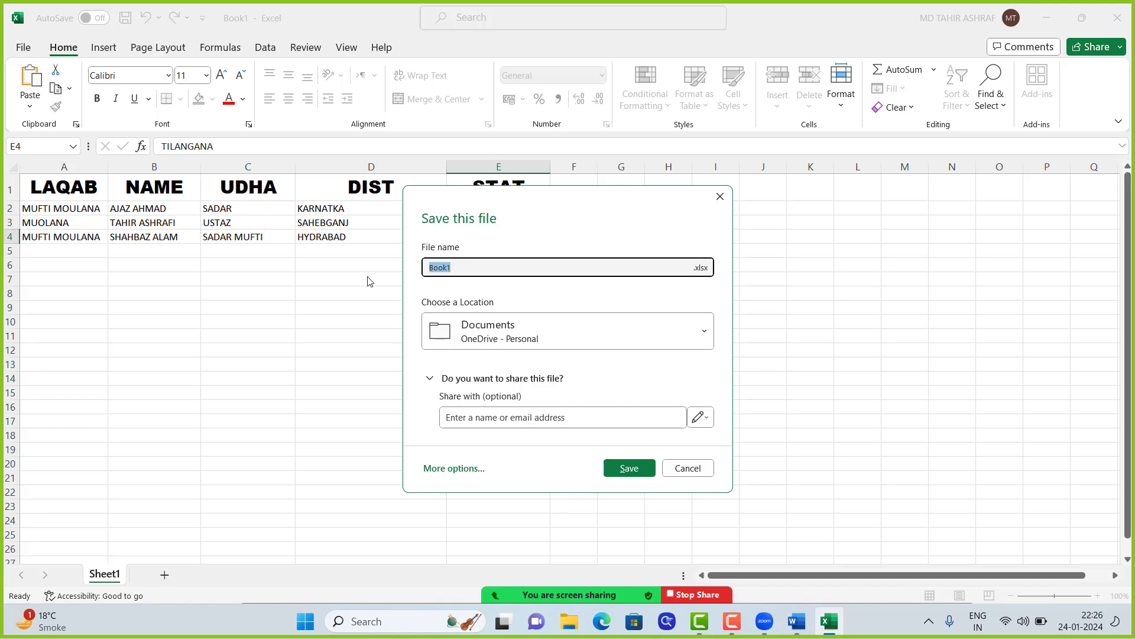
# Step: Save the workbook as Book1 in the local Desktop folder on This PC
pyautogui.click(486, 334)
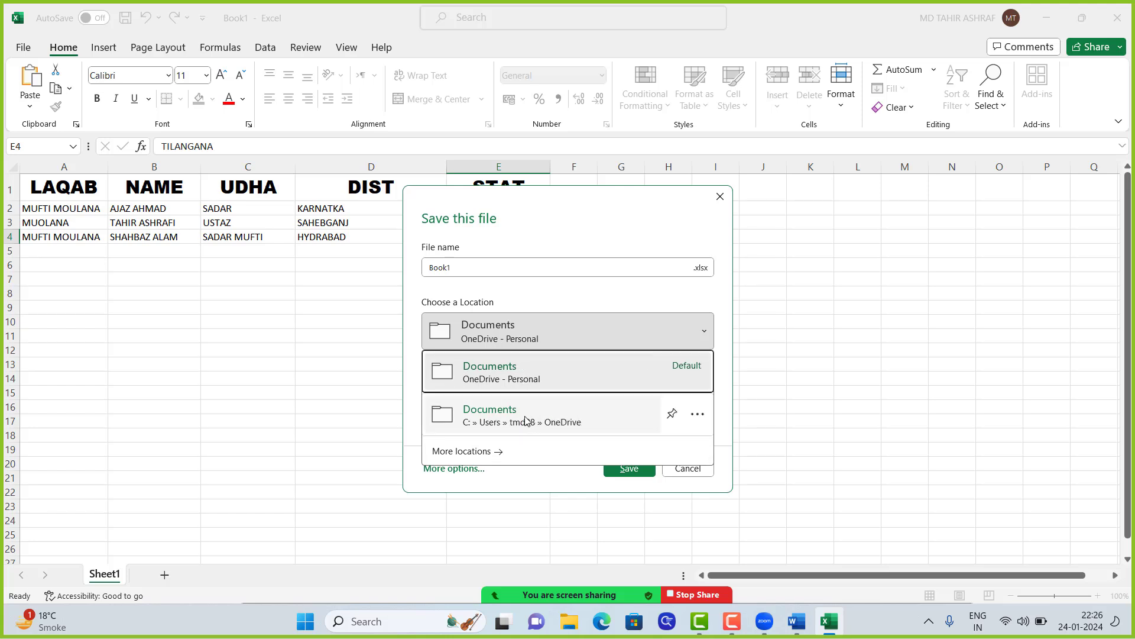
pyautogui.click(498, 421)
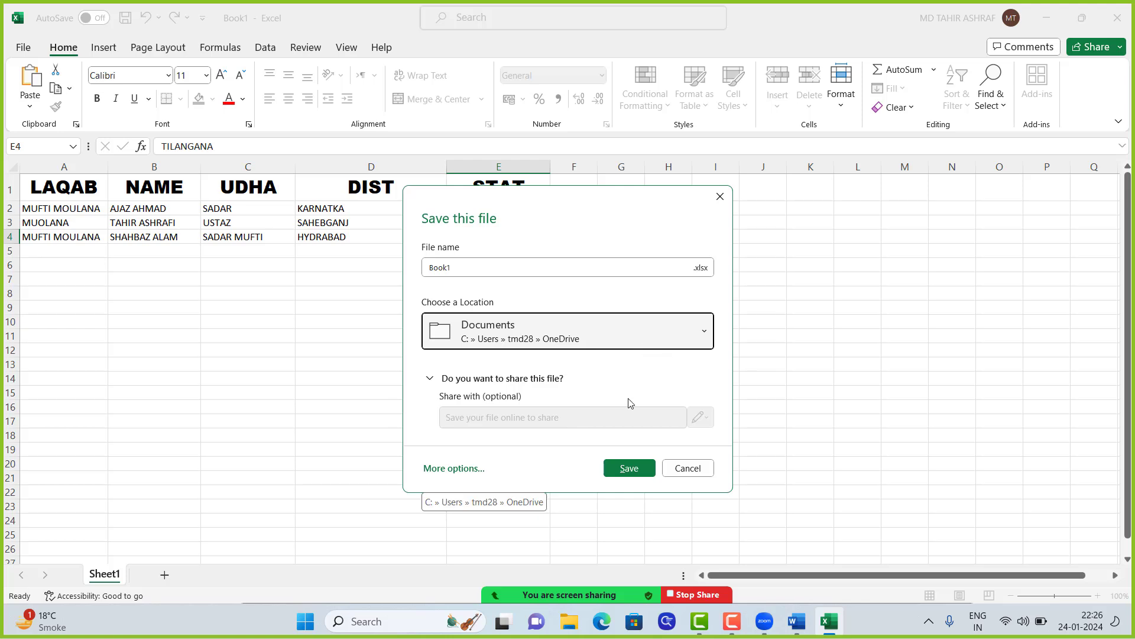
pyautogui.click(460, 473)
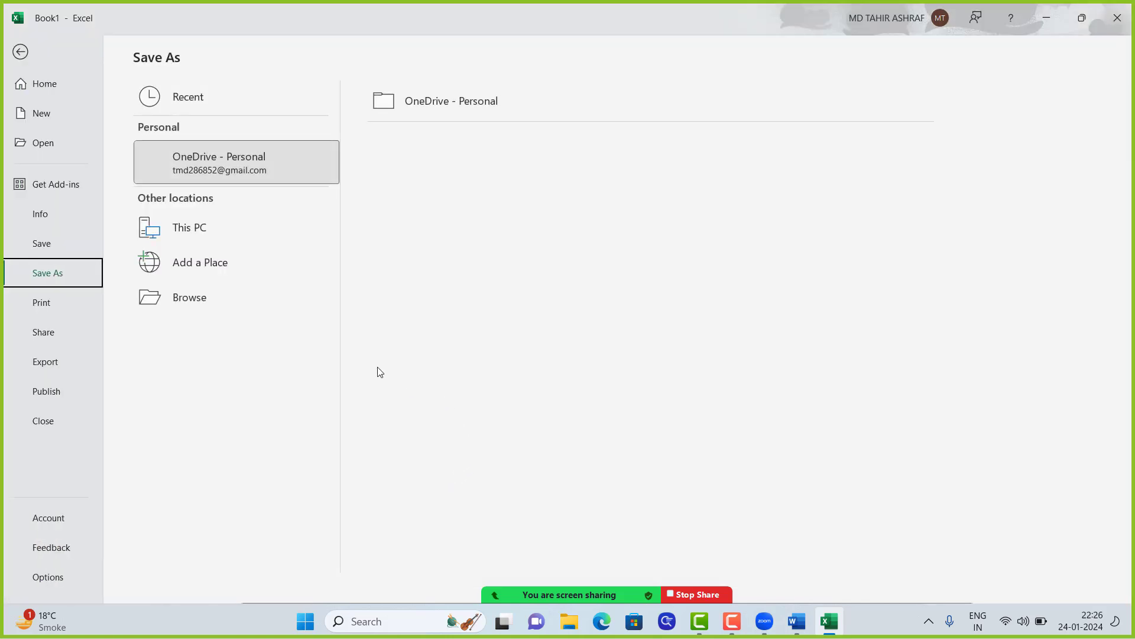
pyautogui.click(196, 226)
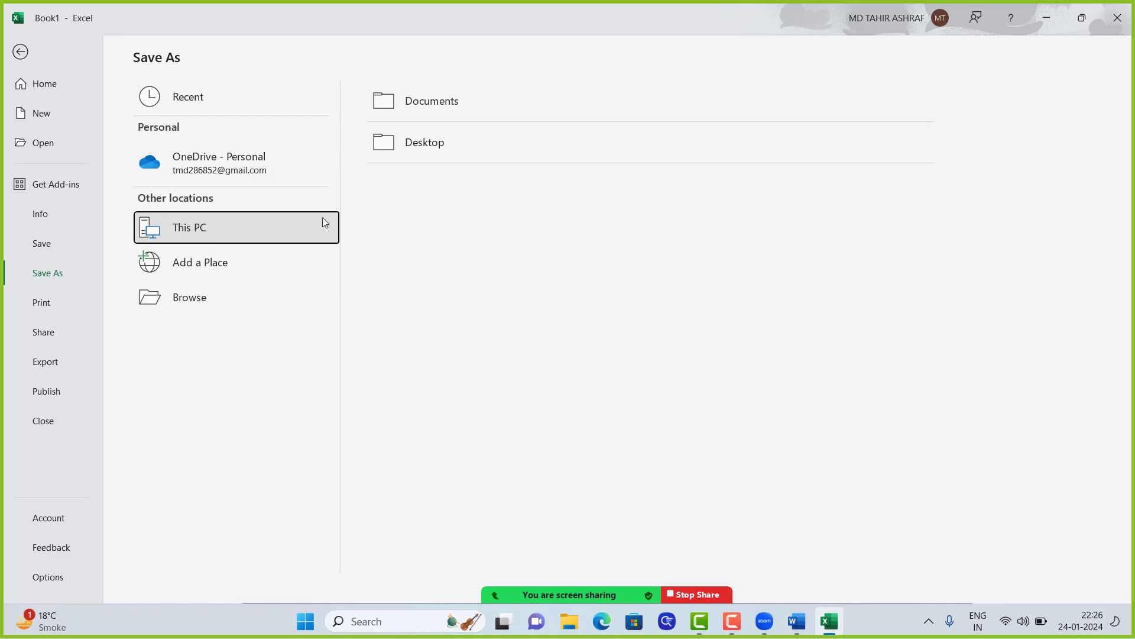
pyautogui.click(471, 145)
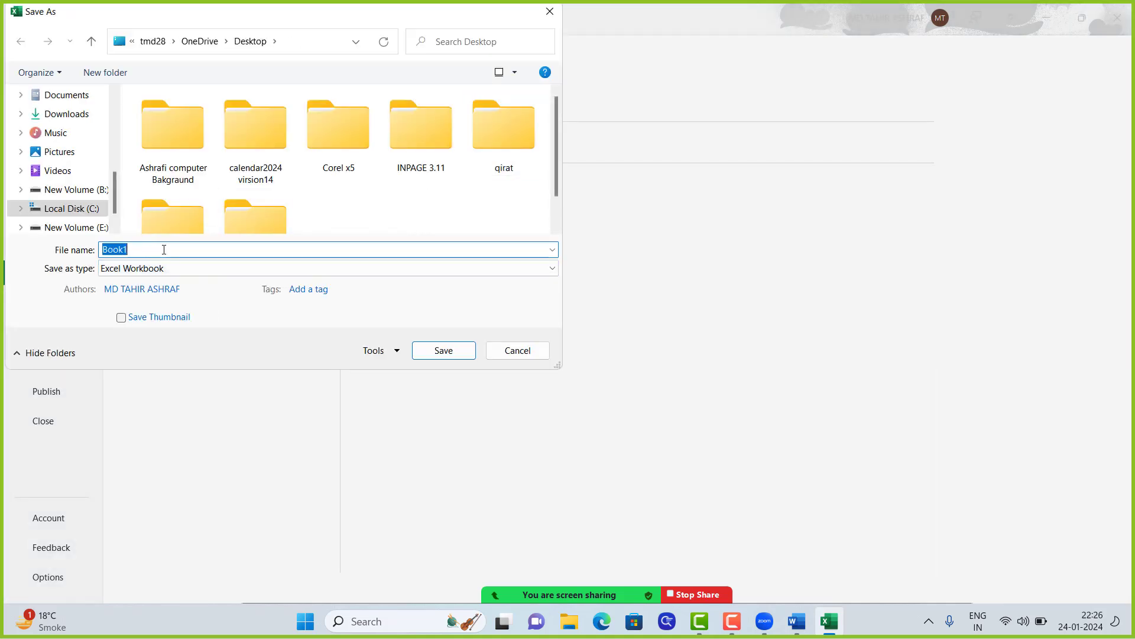
pyautogui.scroll(2, 64, 148)
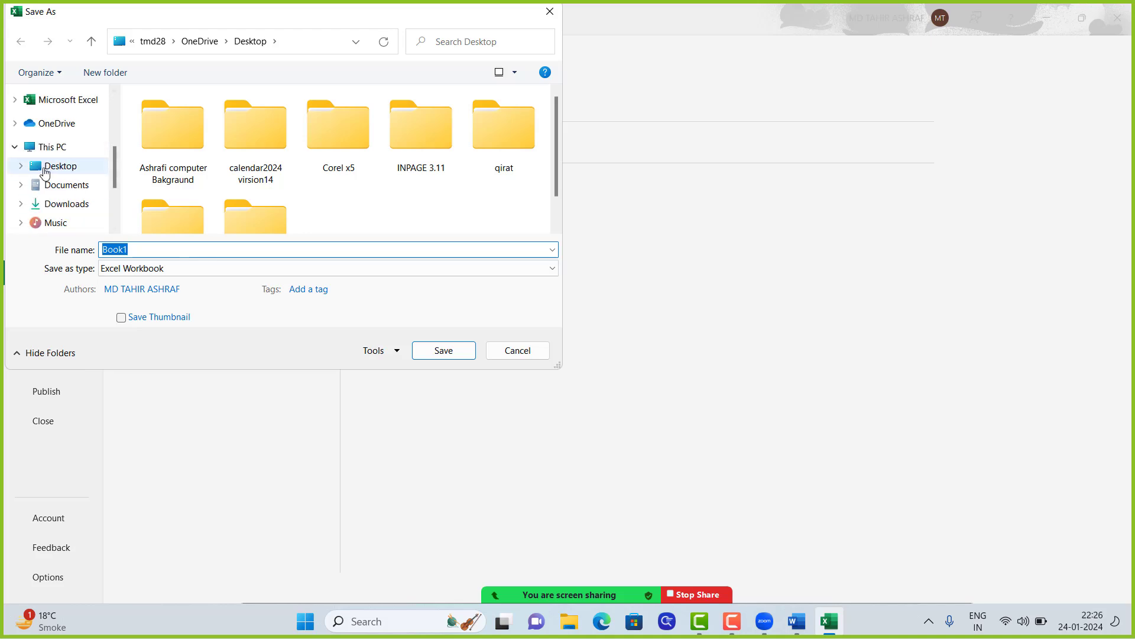
pyautogui.click(45, 169)
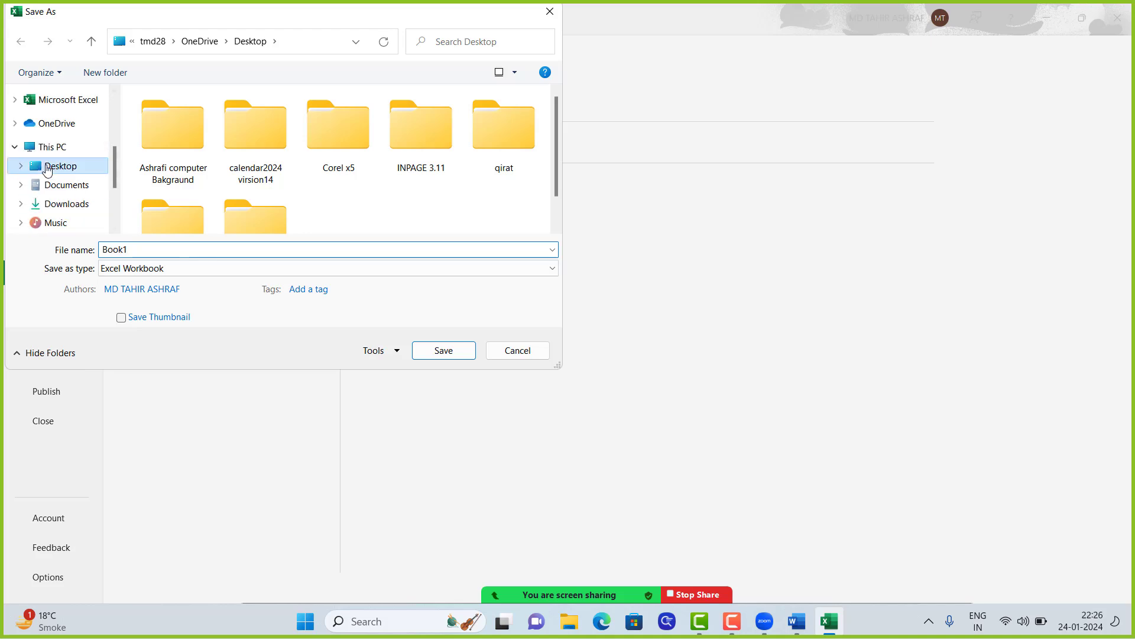
pyautogui.click(449, 354)
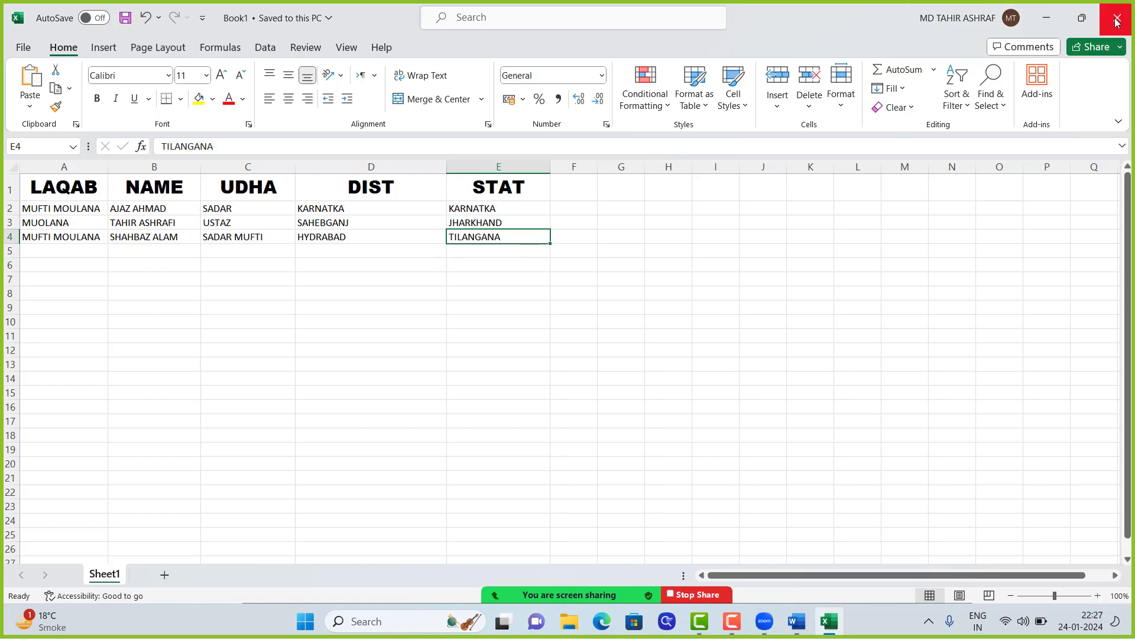
# Step: Close Excel and refresh the desktop so the Book1 workbook icon appears
pyautogui.click(1119, 19)
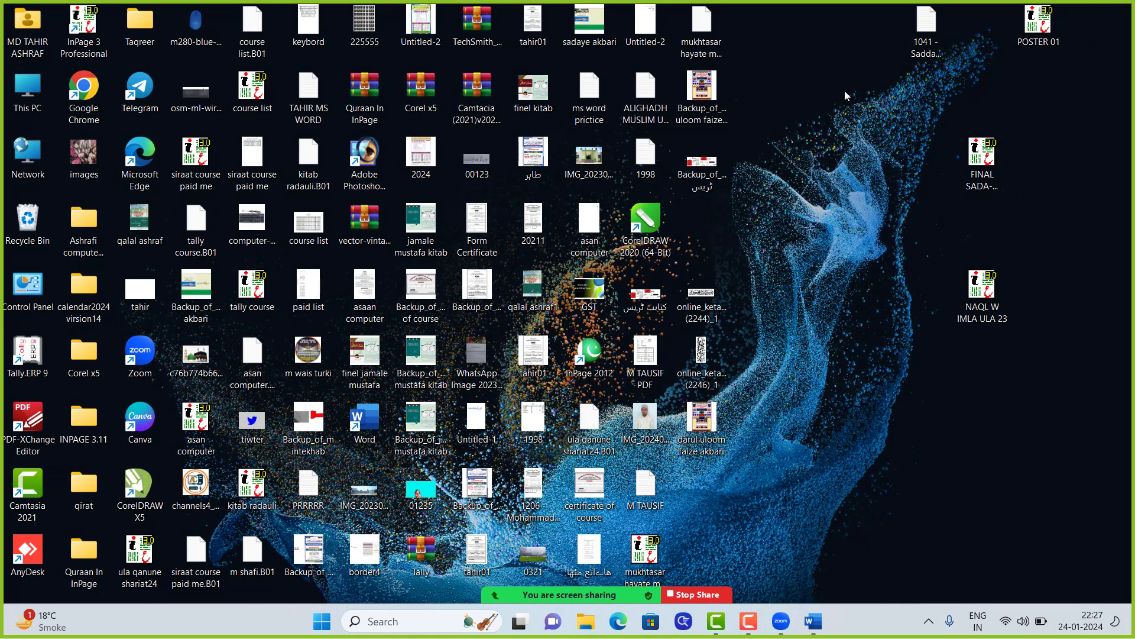
pyautogui.rightClick(791, 181)
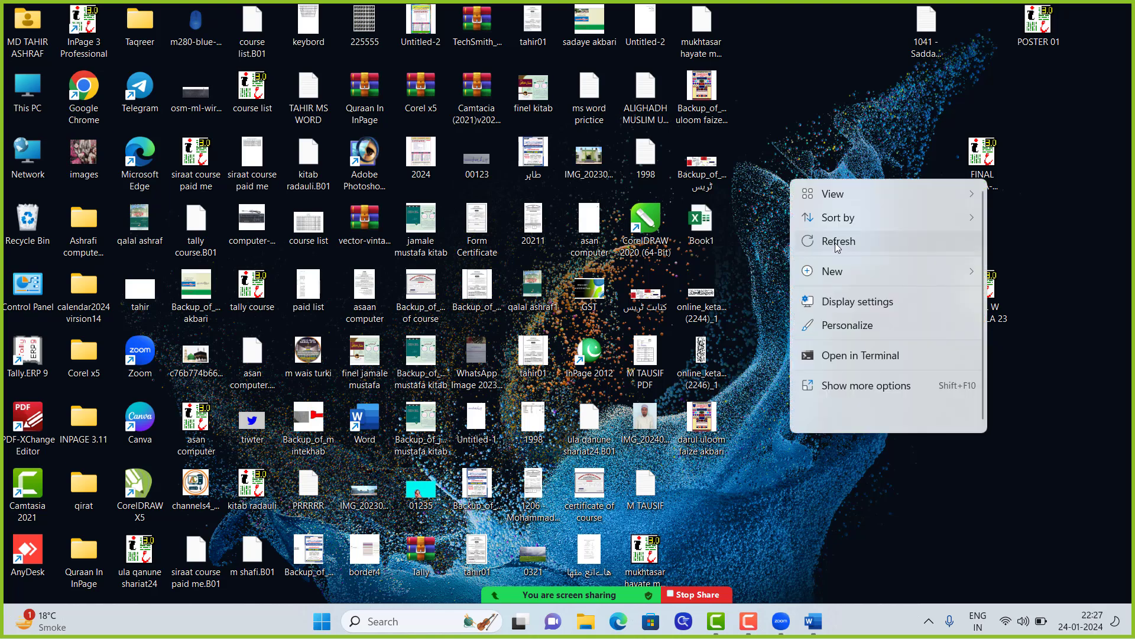
pyautogui.click(837, 242)
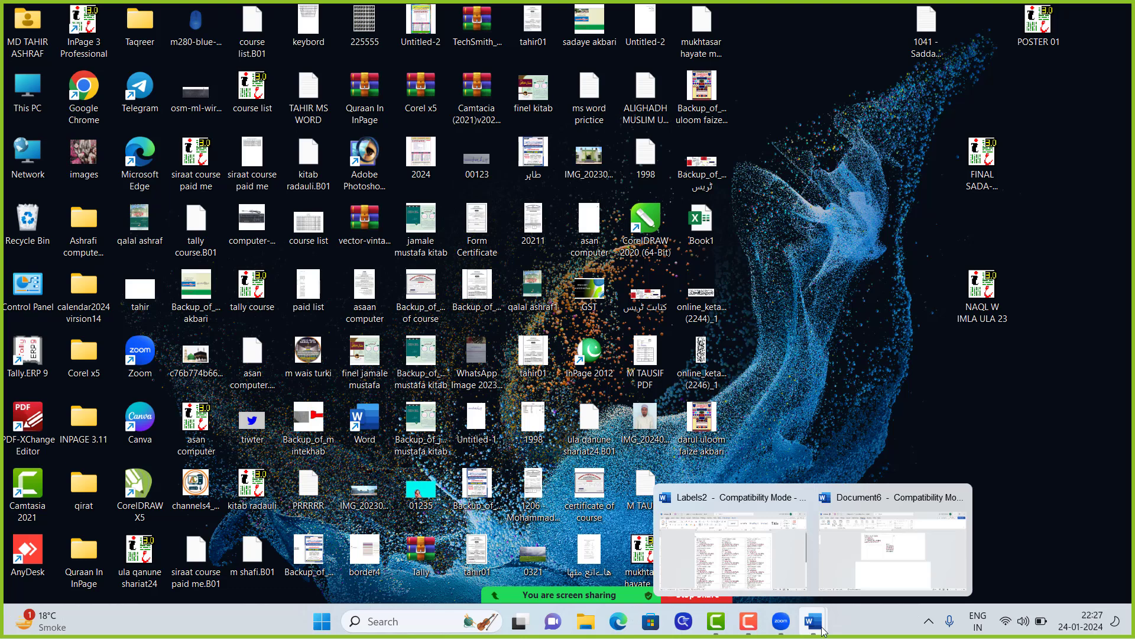
# Step: Close the Document6 envelope in Word without saving it
pyautogui.click(867, 568)
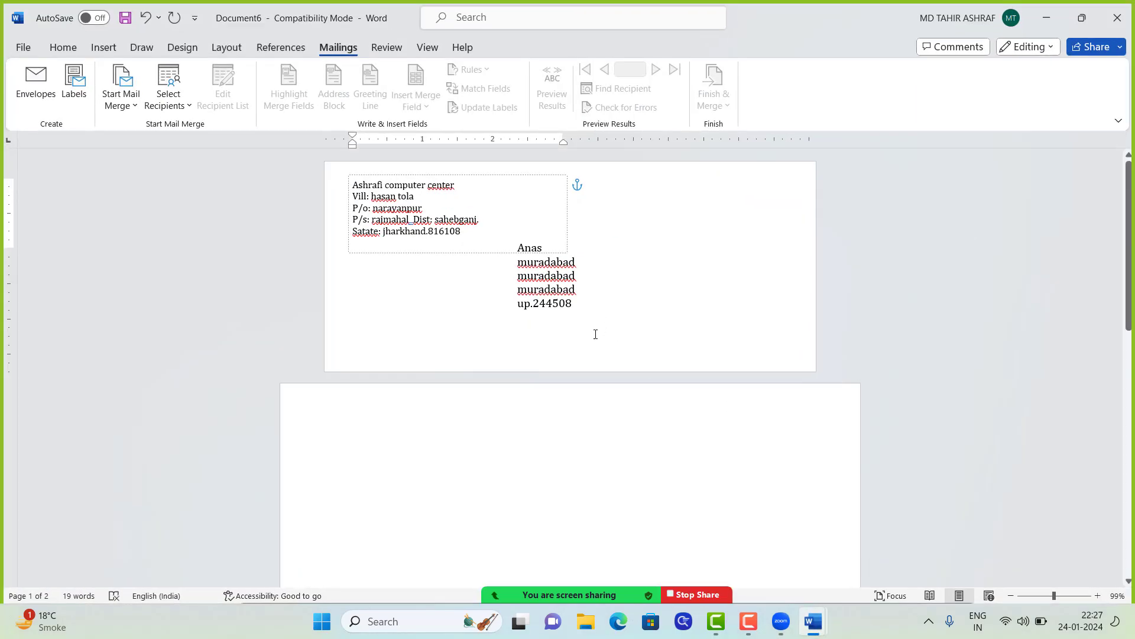
pyautogui.scroll(-3, 595, 349)
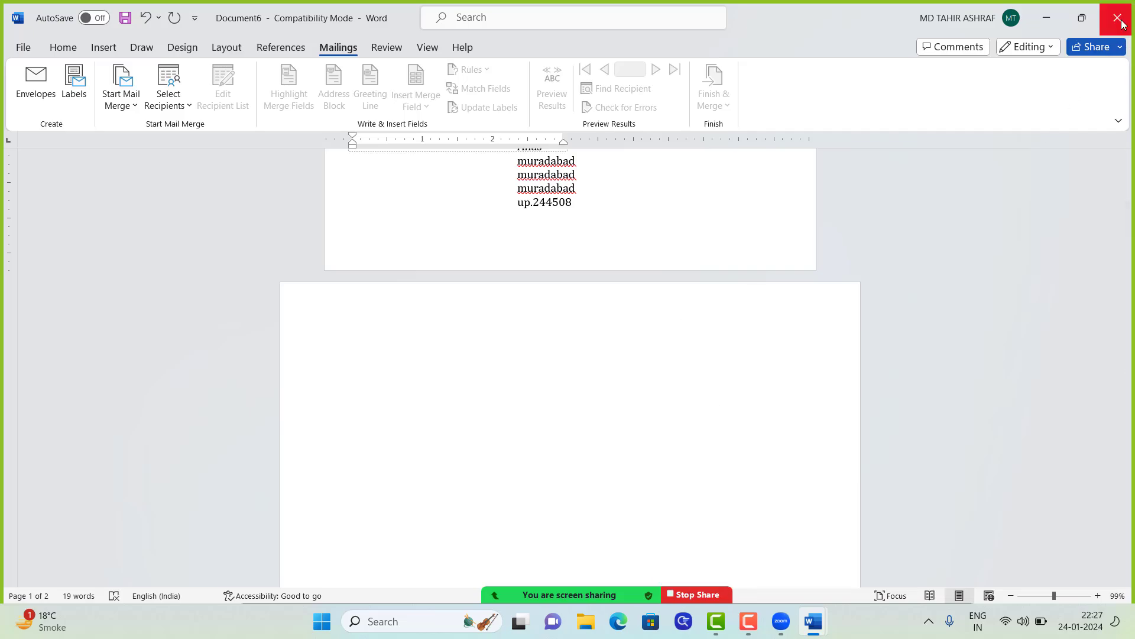
pyautogui.click(1122, 22)
pyautogui.click(620, 388)
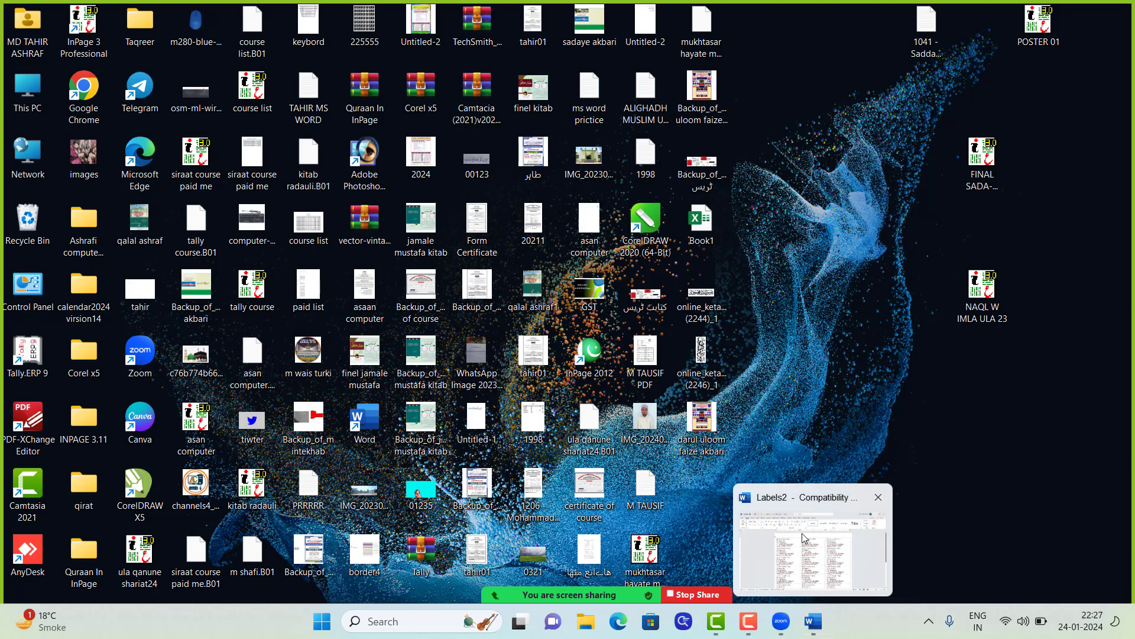
# Step: Create a new blank document, Document7, with the mail merge commands showing
pyautogui.click(819, 625)
pyautogui.moveTo(814, 624)
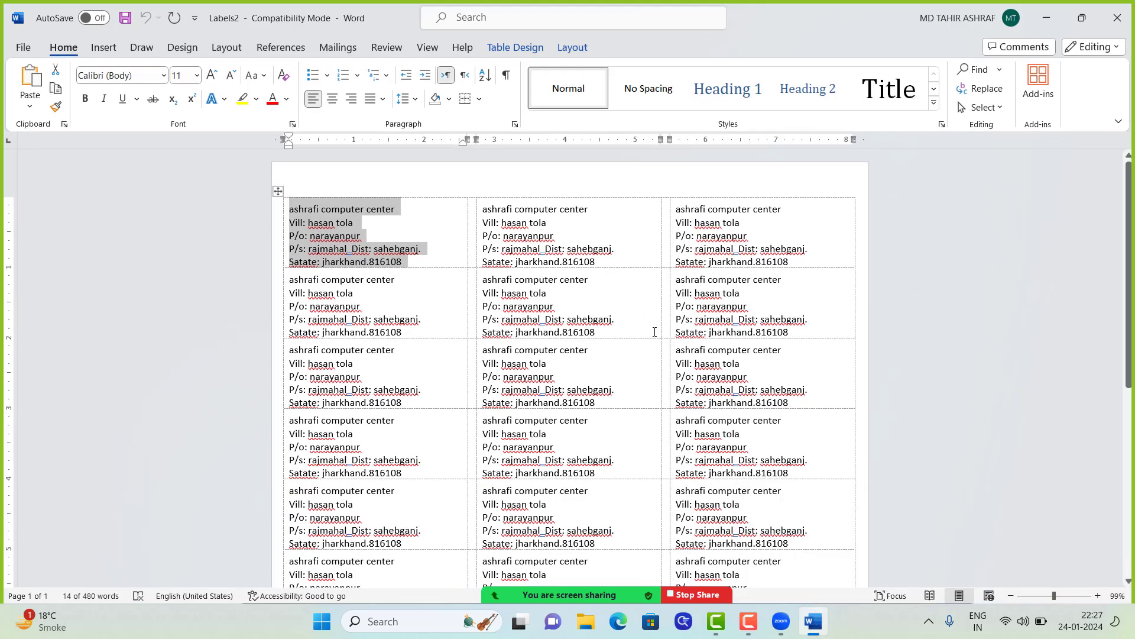
pyautogui.hotkey('alt', 'Tab')
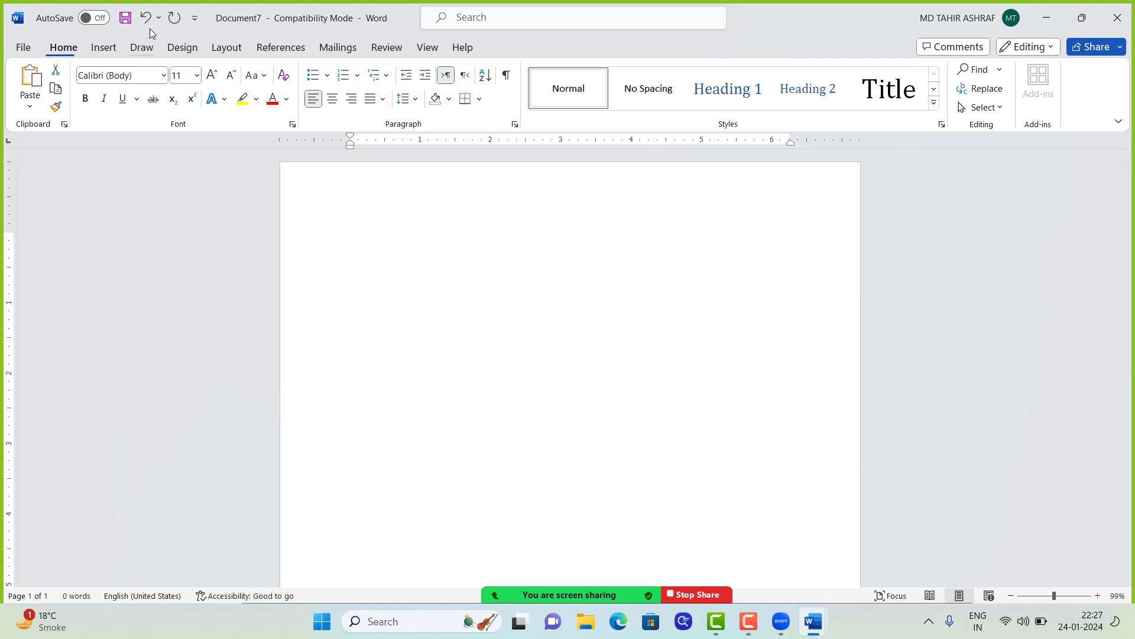
pyautogui.click(337, 47)
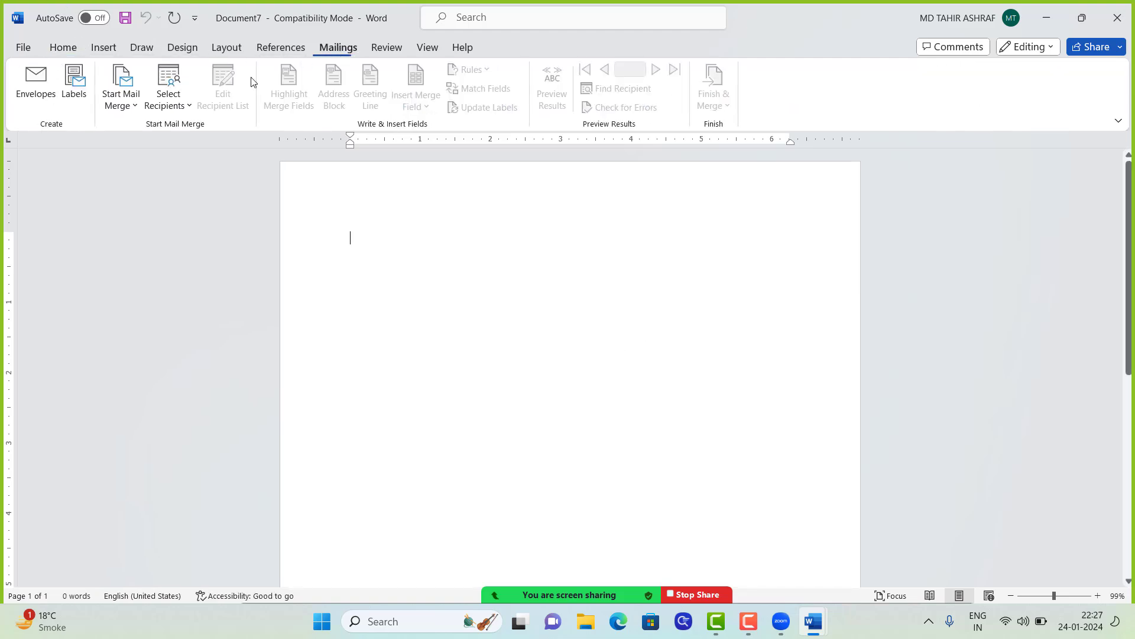
# Step: Make the document a mail-merge letter and begin typing a new recipient list
pyautogui.click(120, 102)
pyautogui.click(131, 133)
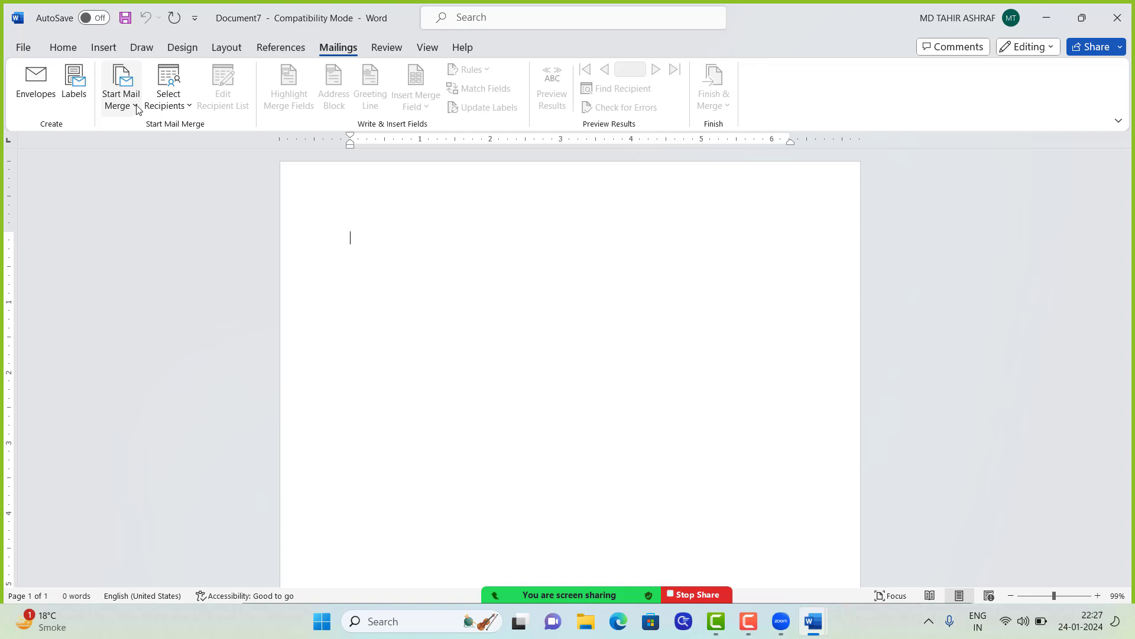
pyautogui.click(170, 98)
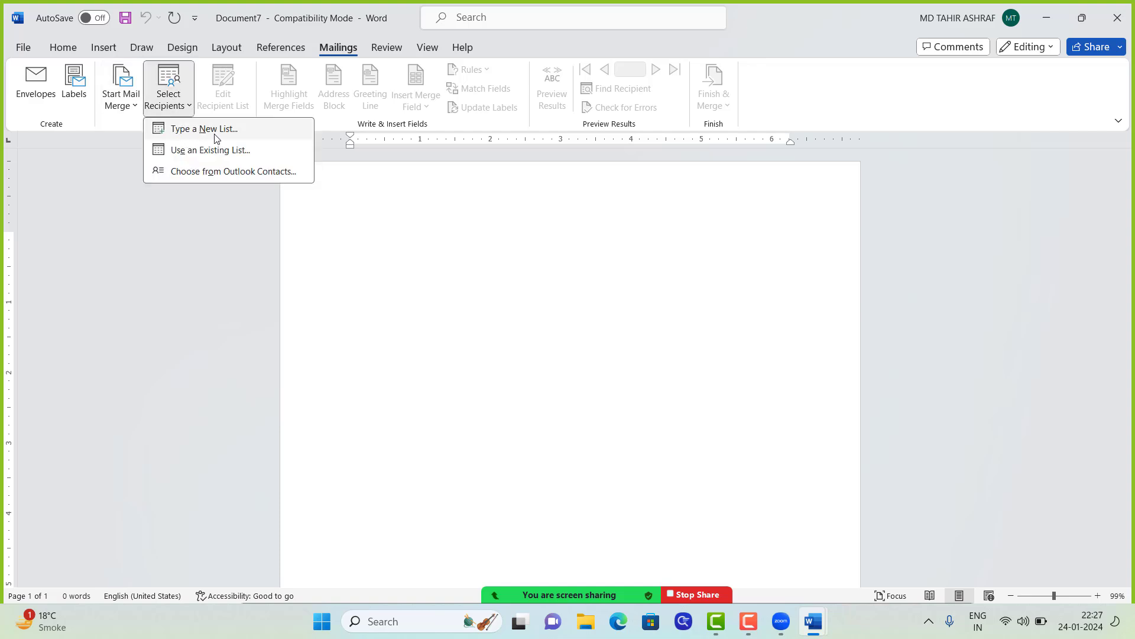
pyautogui.click(199, 130)
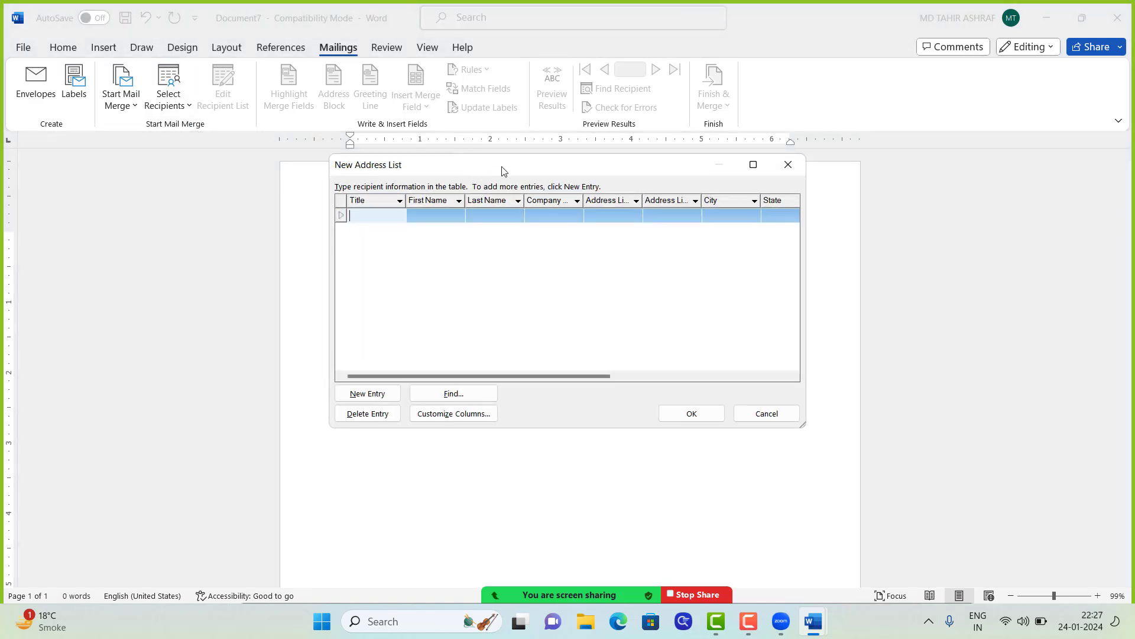
pyautogui.moveTo(542, 168); pyautogui.dragTo(539, 156)
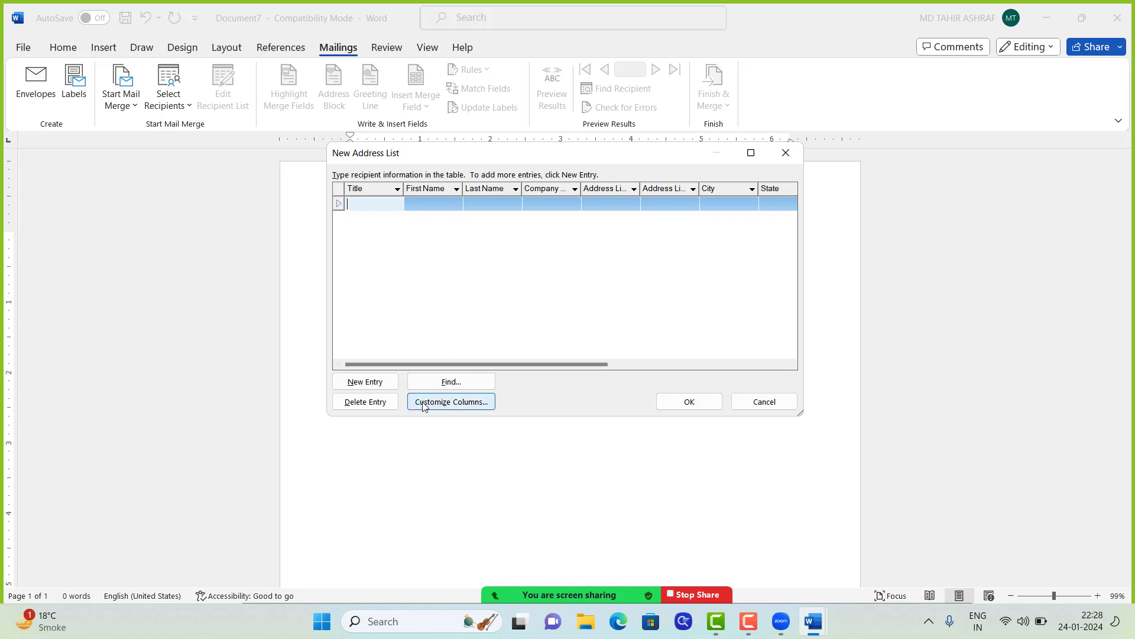
# Step: Rename the address list's Title column to LAQAB, then cancel the new list
pyautogui.click(447, 402)
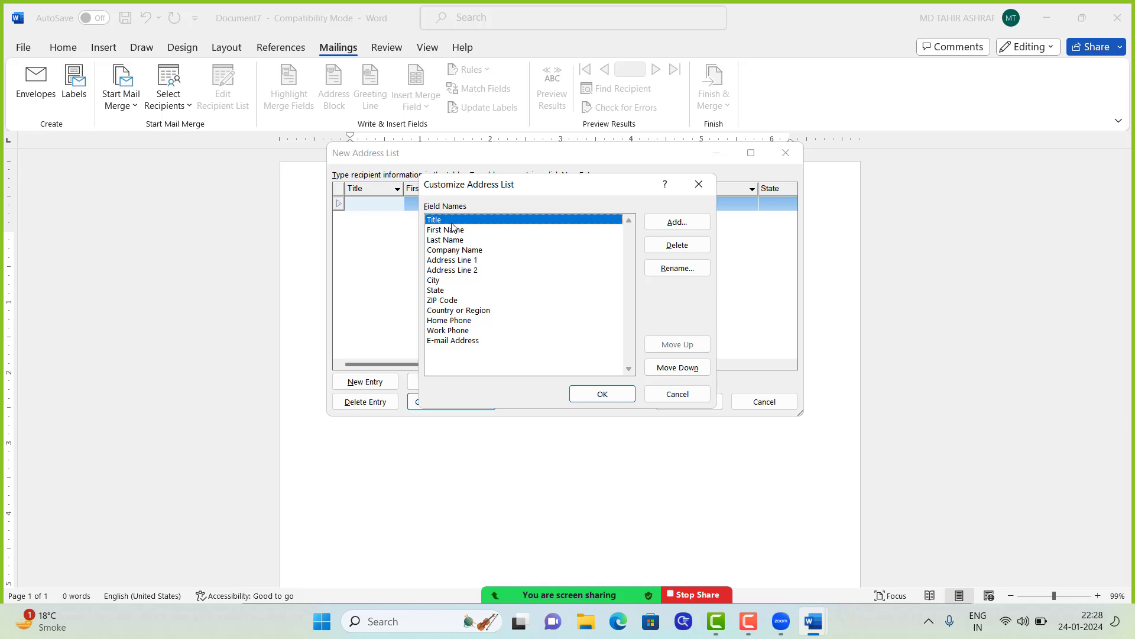
pyautogui.click(677, 268)
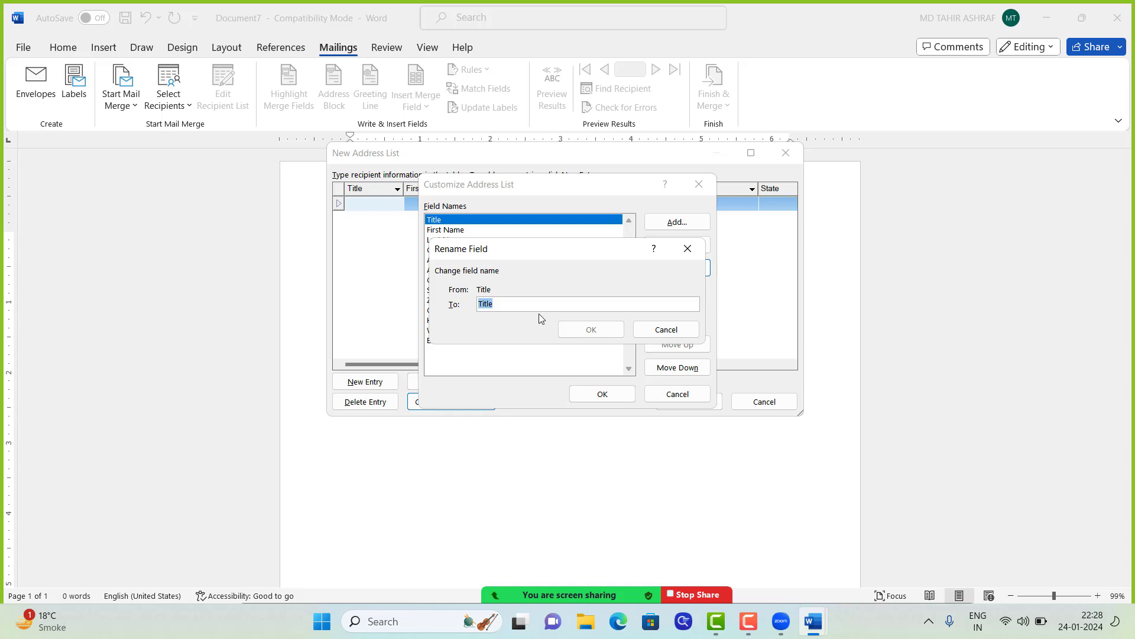
pyautogui.write('LAQAQ')
pyautogui.press('BackSpace')
pyautogui.press('BackSpace')
pyautogui.write('B')
pyautogui.click(591, 329)
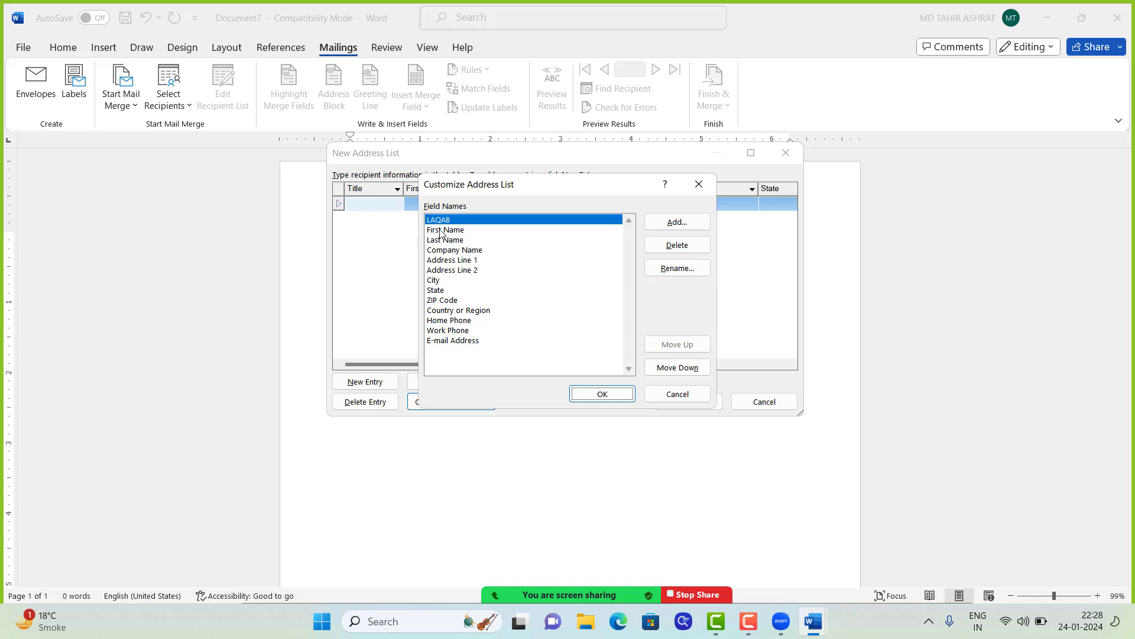
pyautogui.click(595, 397)
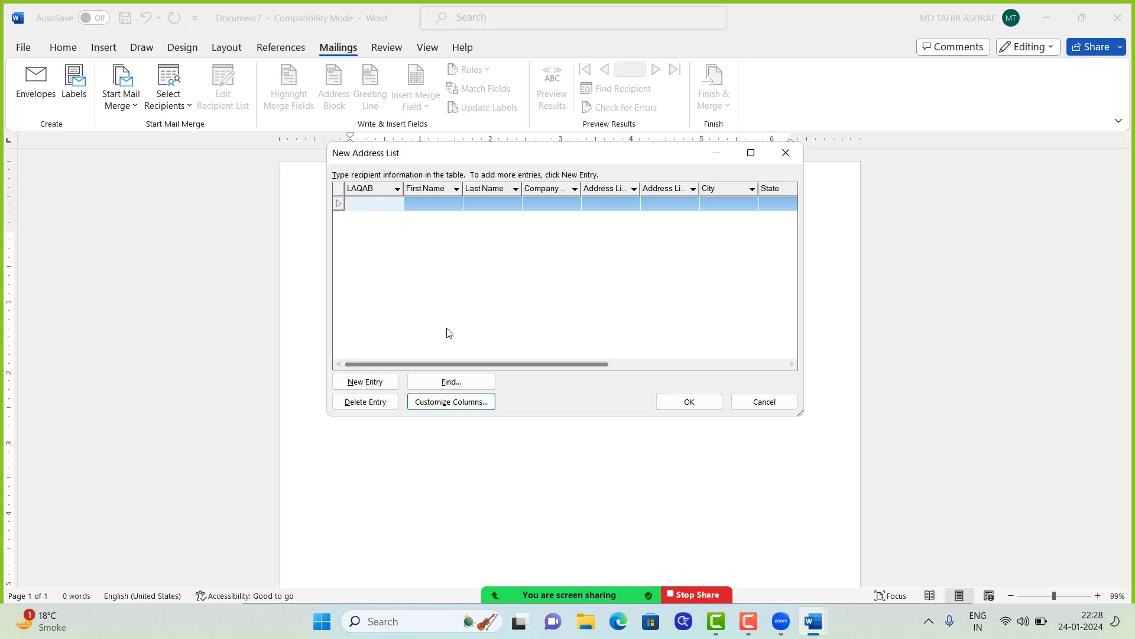
pyautogui.click(768, 401)
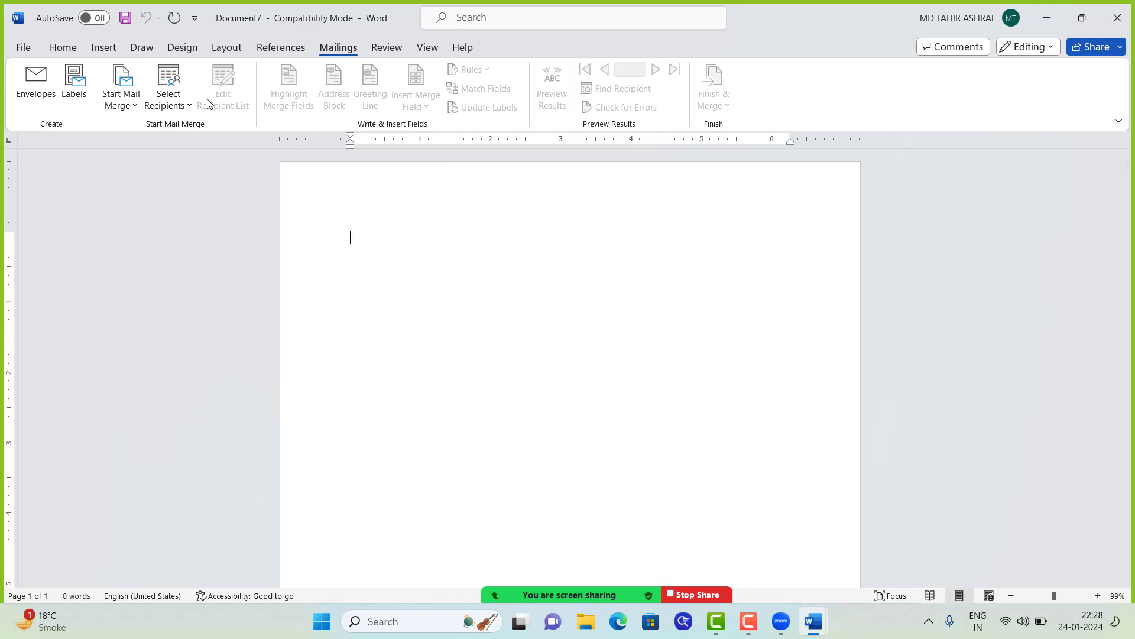
# Step: Use Book1 on the Desktop as the recipient list, choosing its Sheet1$ table with headers
pyautogui.click(172, 90)
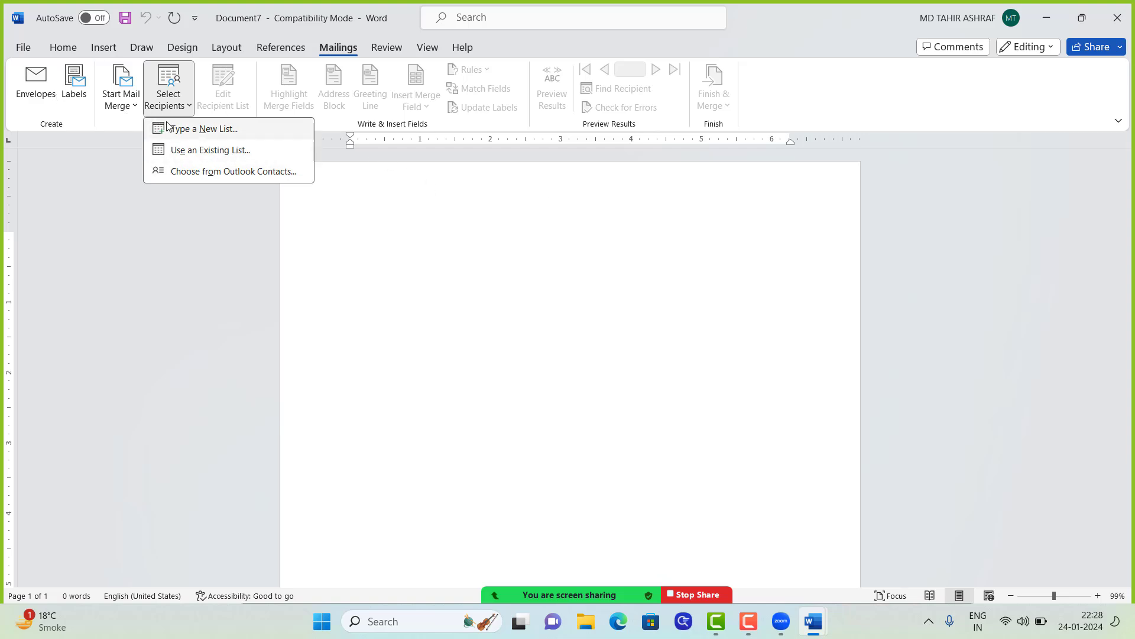
pyautogui.click(179, 152)
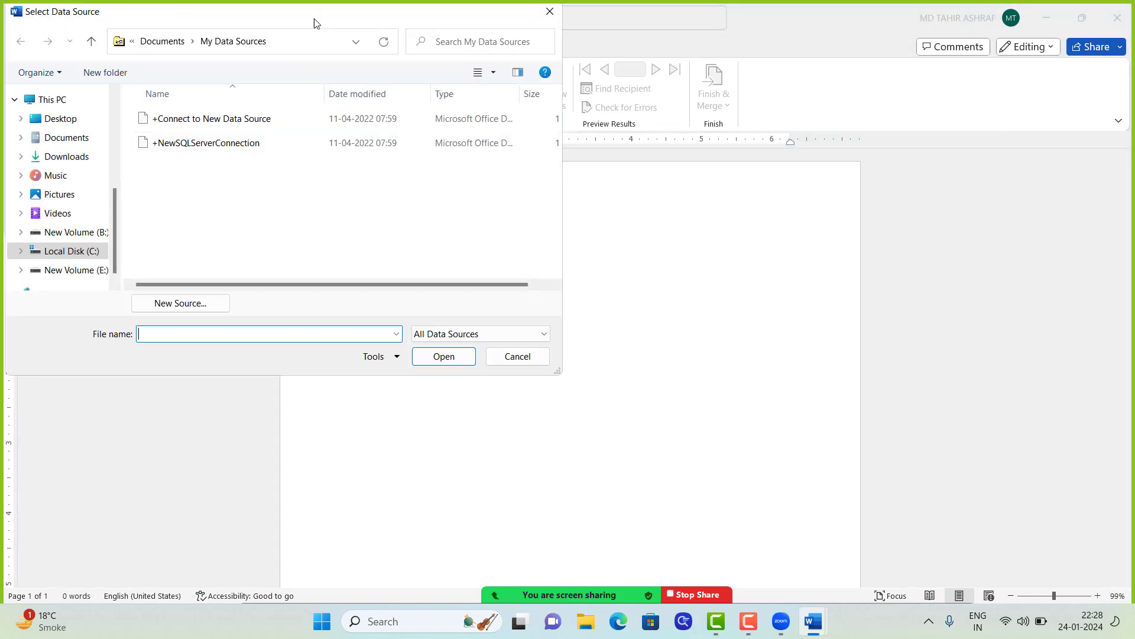
pyautogui.moveTo(314, 22); pyautogui.dragTo(374, 41)
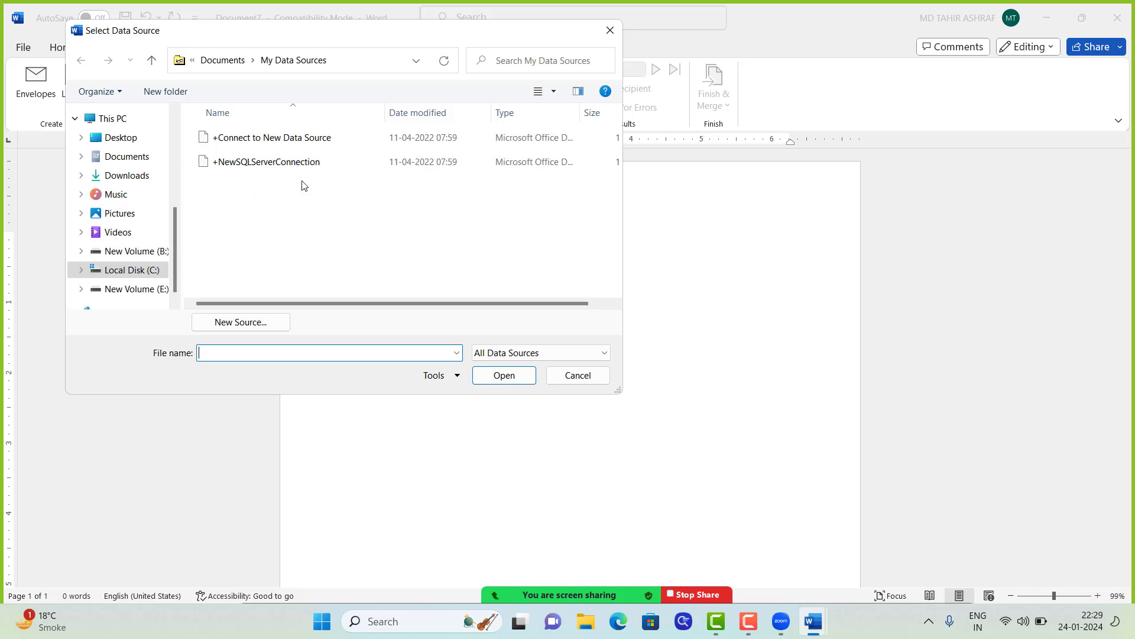
pyautogui.click(115, 138)
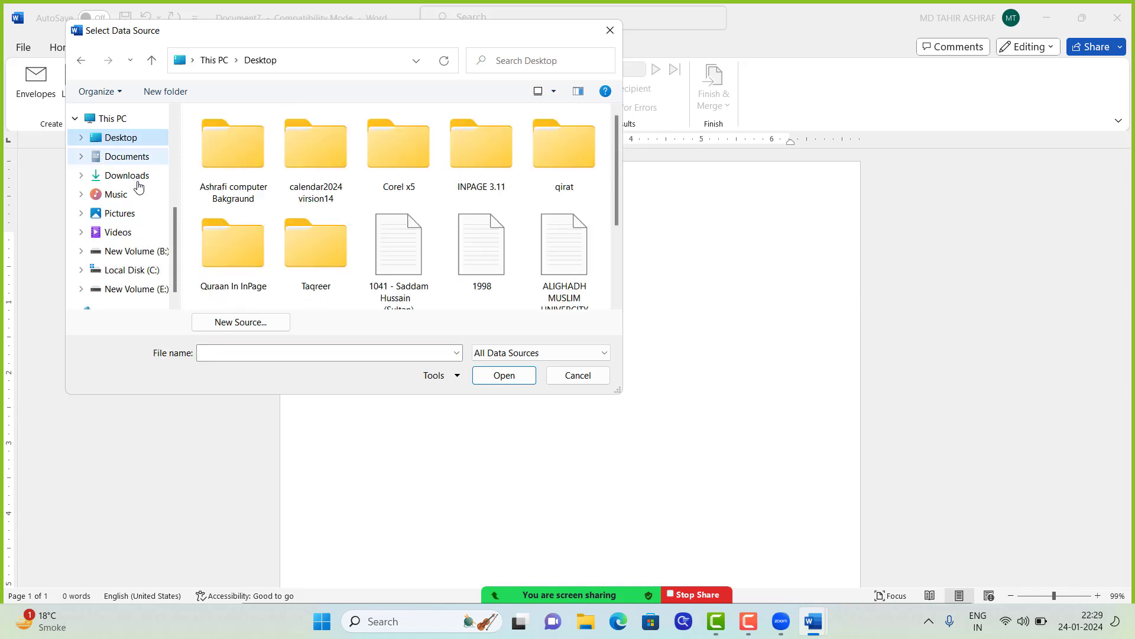
pyautogui.scroll(-2, 379, 254)
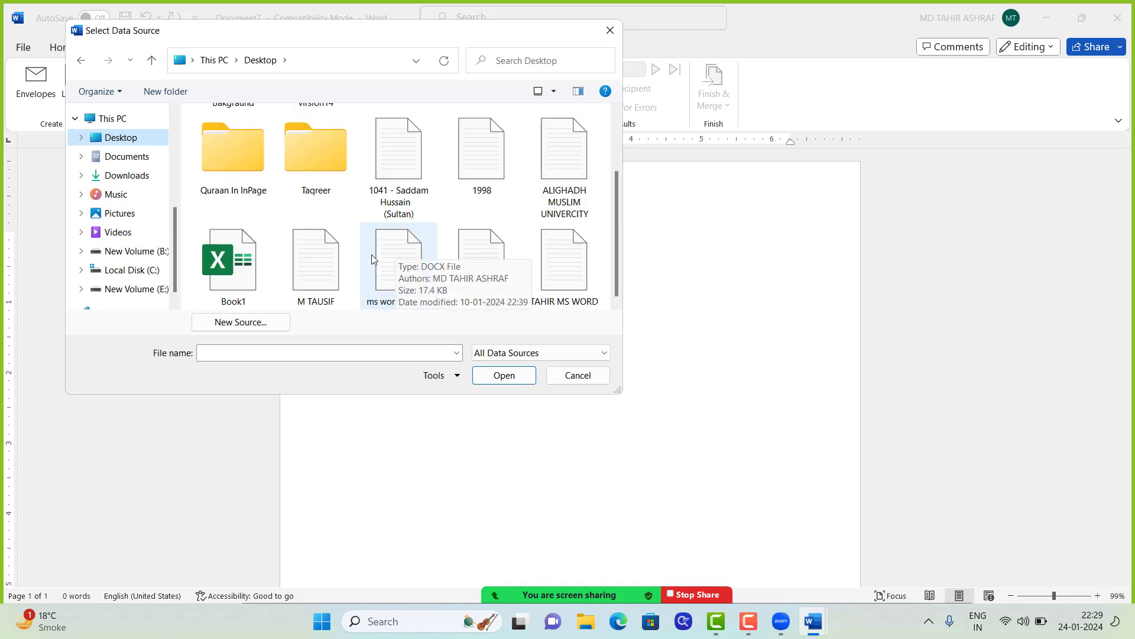
pyautogui.click(239, 282)
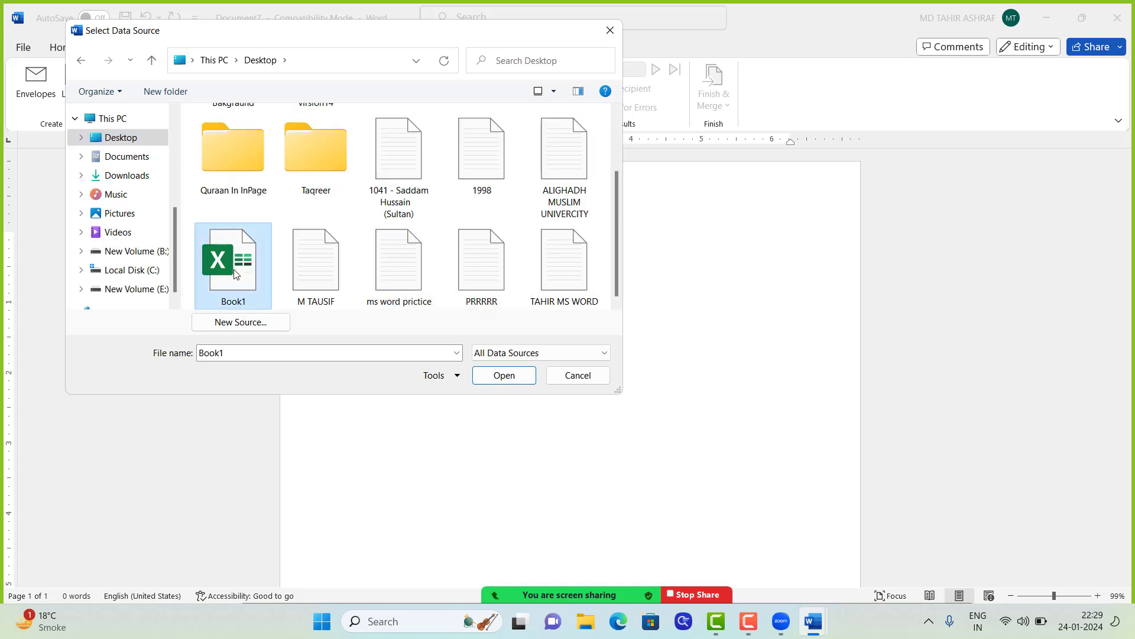
pyautogui.click(504, 376)
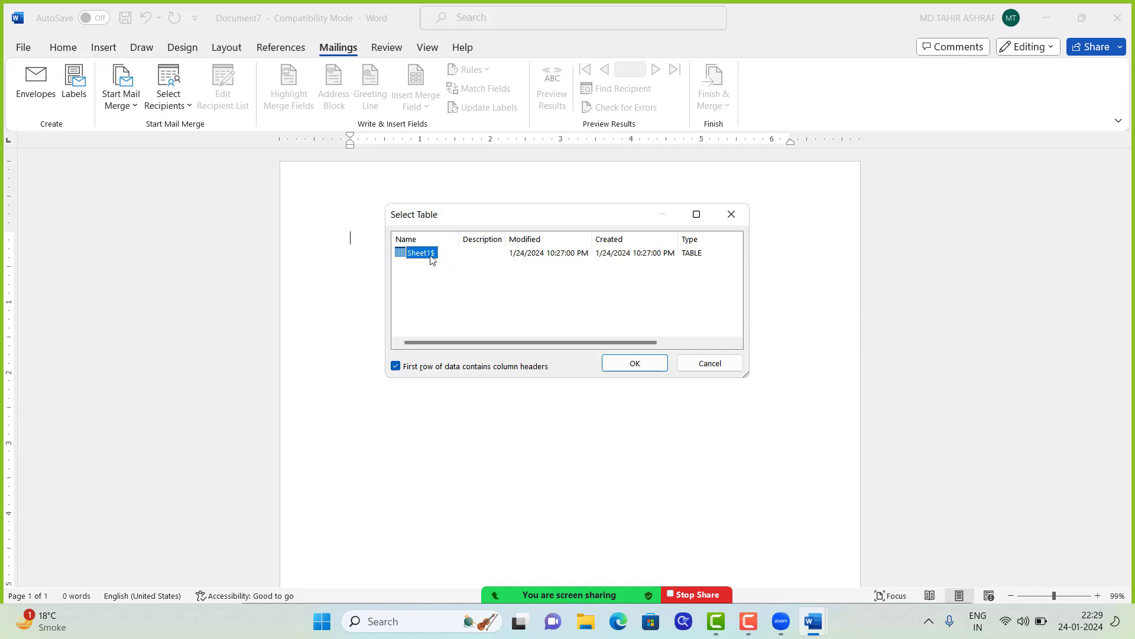
pyautogui.click(635, 365)
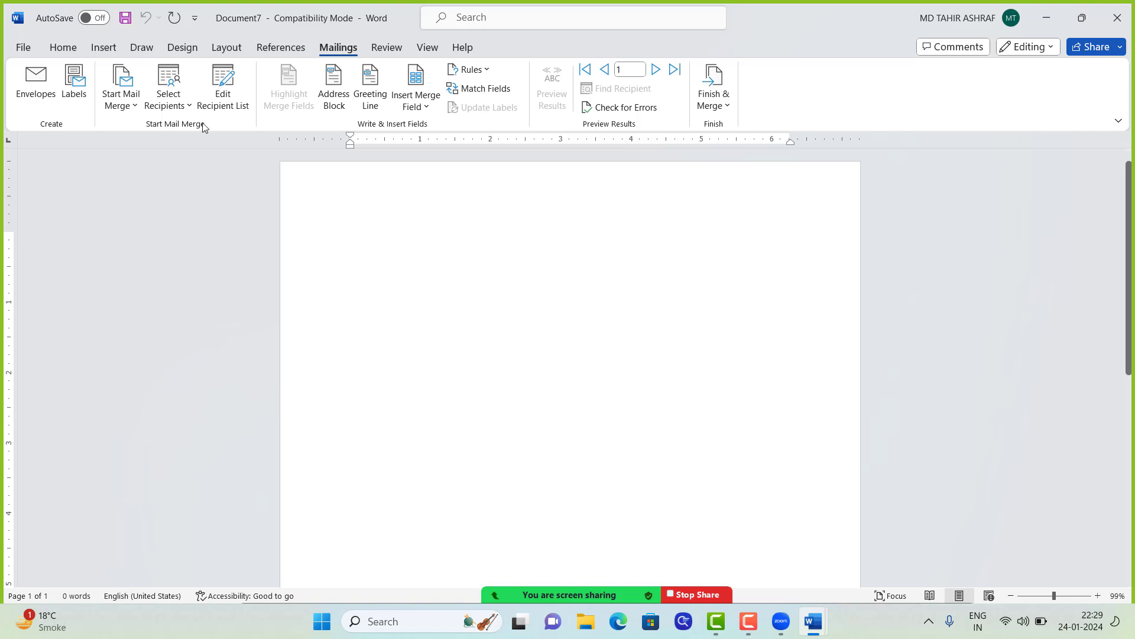
# Step: Generate five paragraphs of sample text with =RAND() and add an empty line above
pyautogui.click(131, 109)
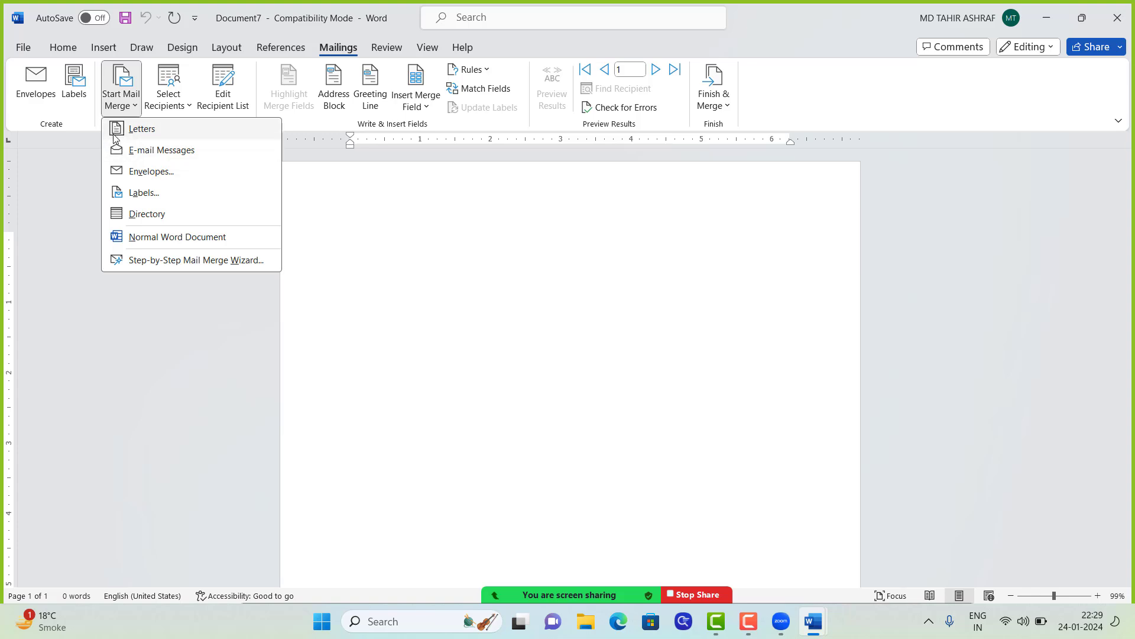
pyautogui.click(383, 240)
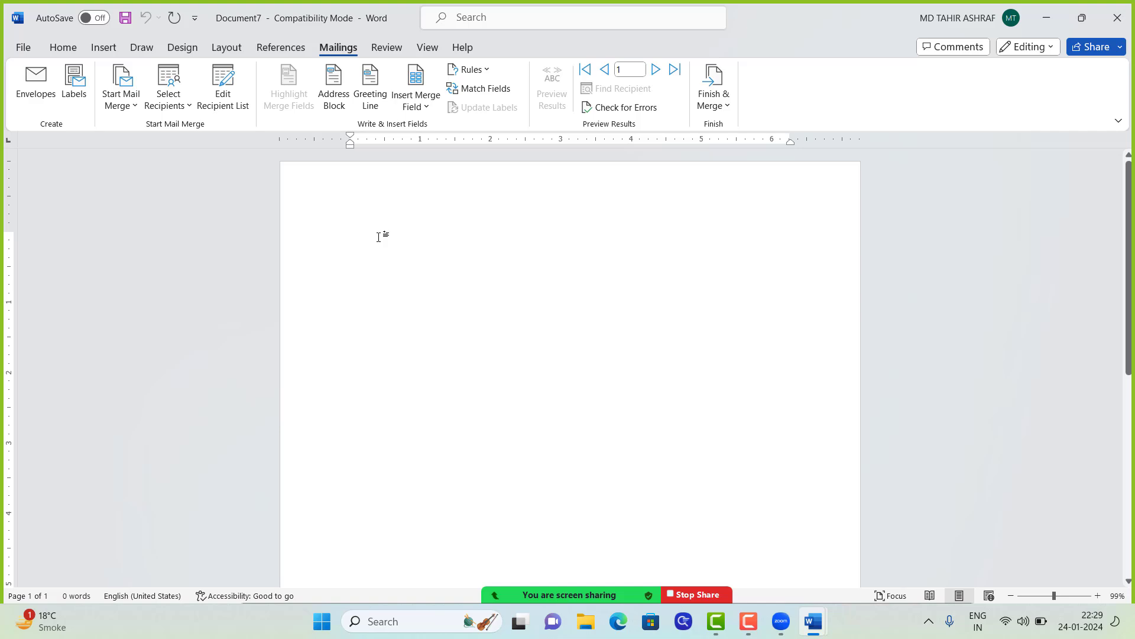
pyautogui.write('=RAND(')
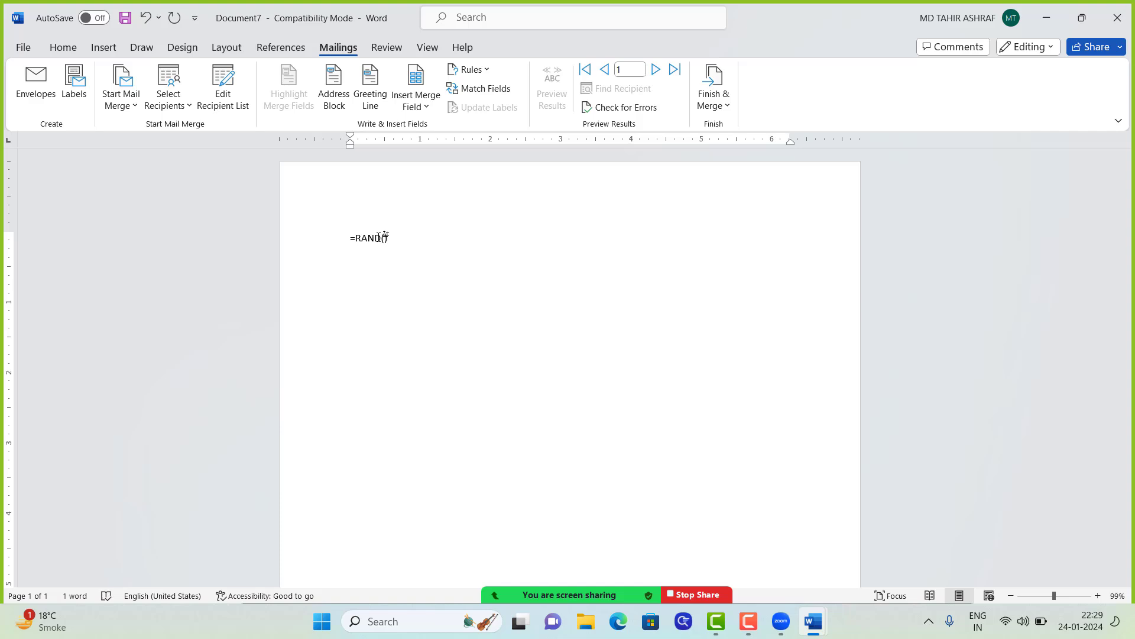
pyautogui.press('Return')
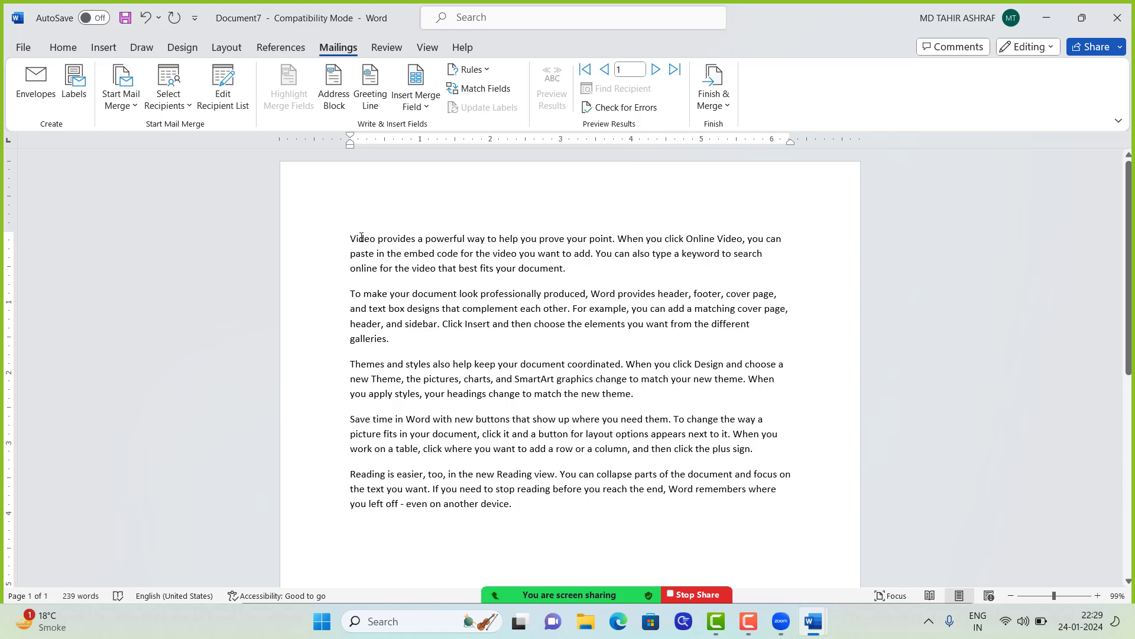
pyautogui.press('Return')
pyautogui.press('Return')
pyautogui.press('Return')
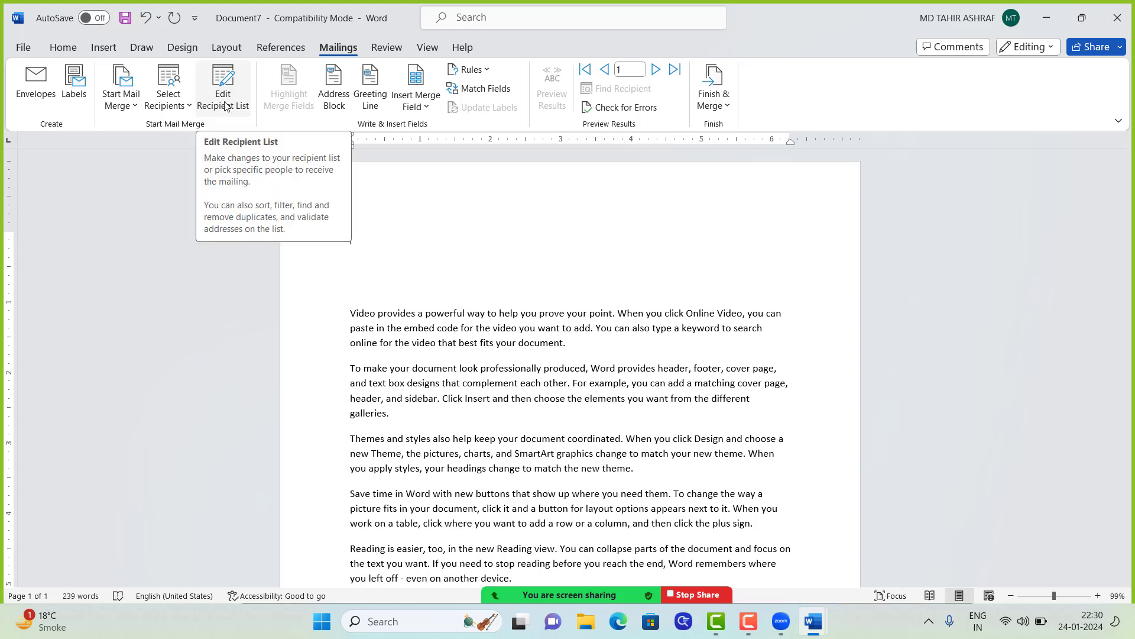
# Step: Insert the LAQAB, NAME and UDHA merge fields on the first line
pyautogui.click(180, 111)
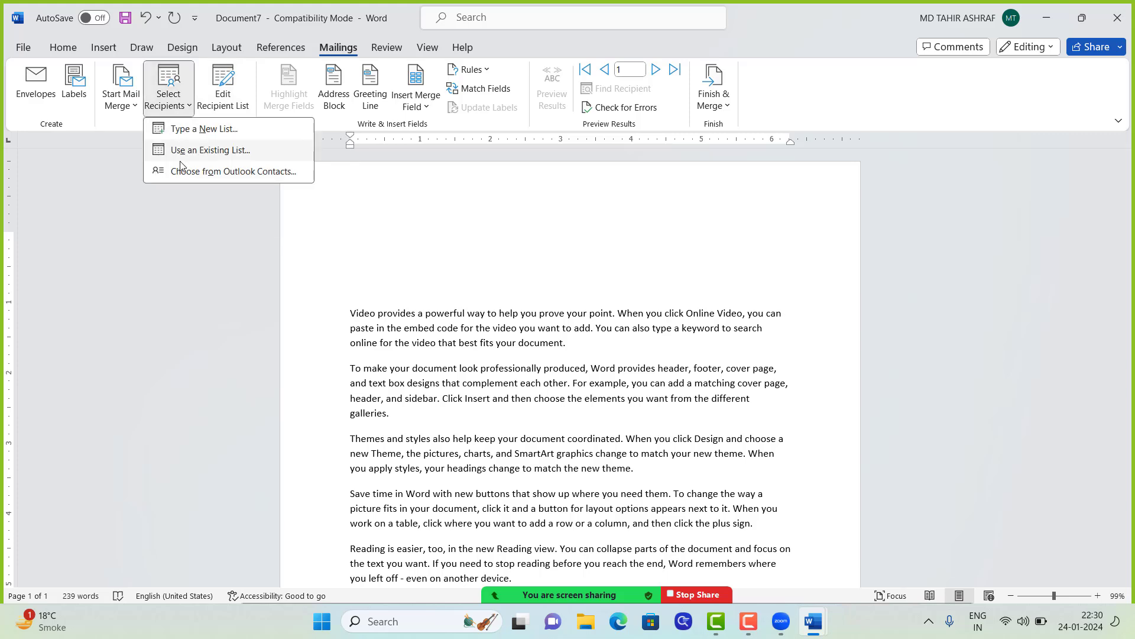
pyautogui.click(183, 109)
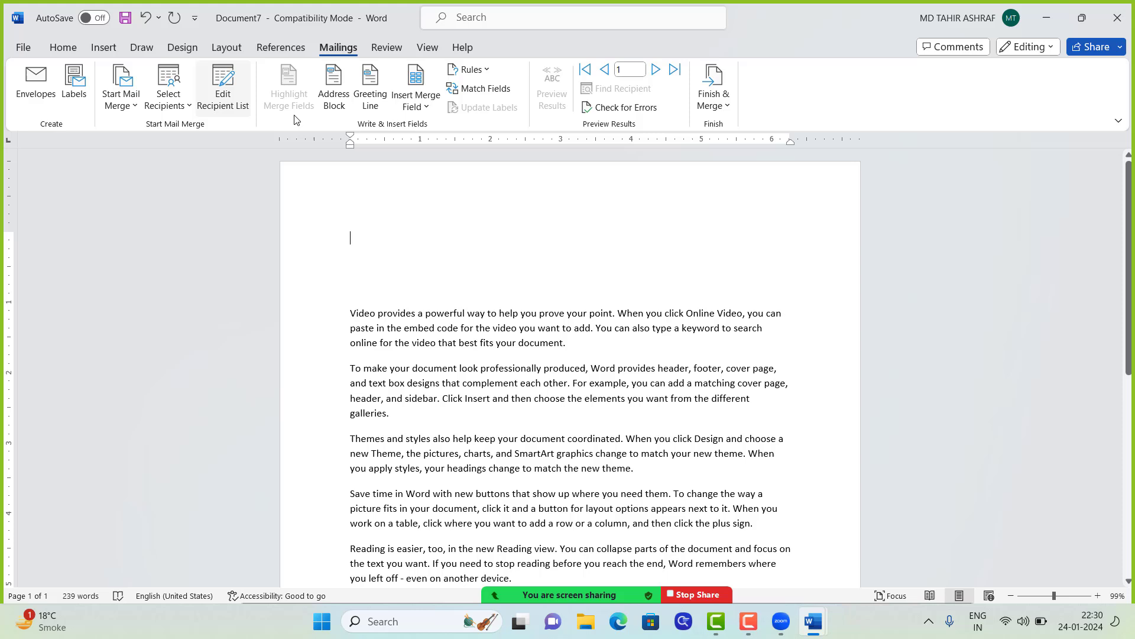
pyautogui.click(420, 107)
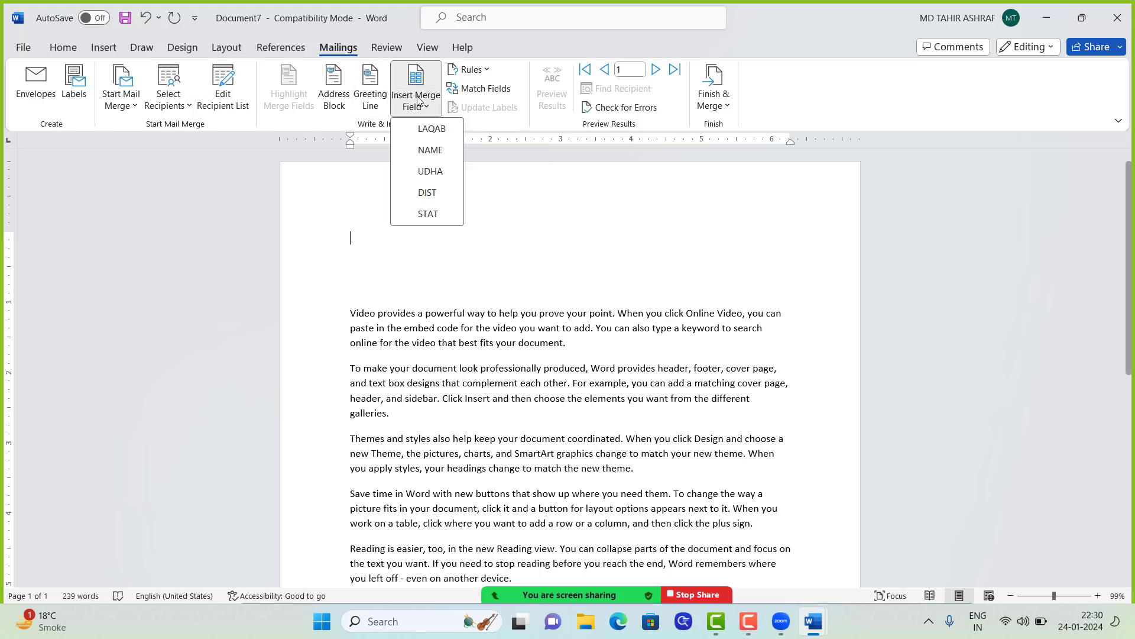
pyautogui.click(426, 130)
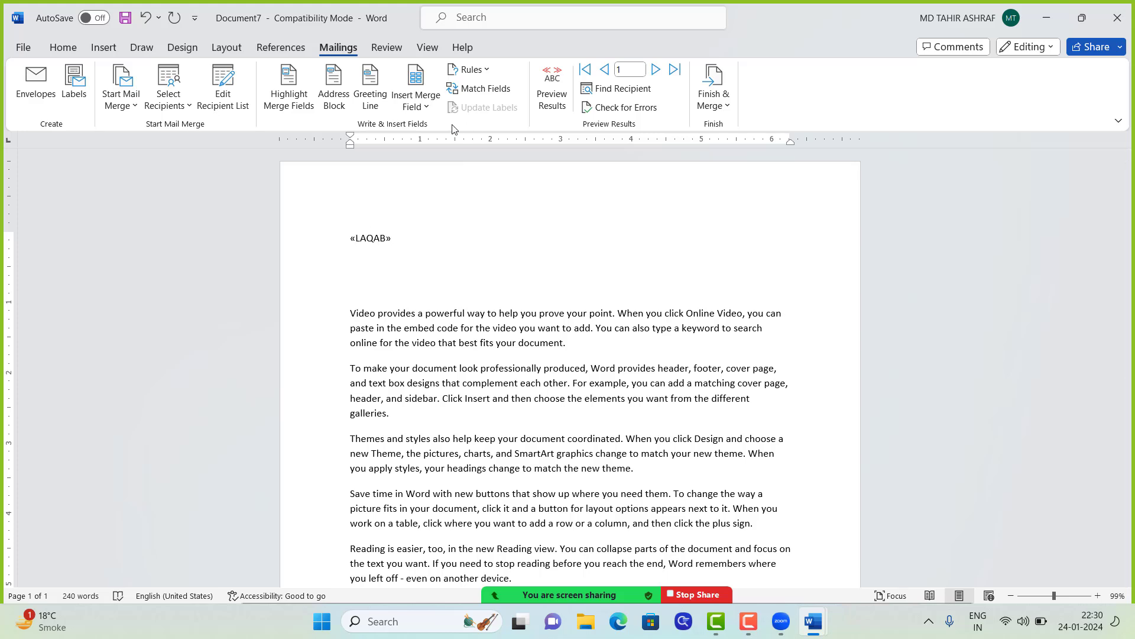
pyautogui.click(419, 106)
pyautogui.click(427, 151)
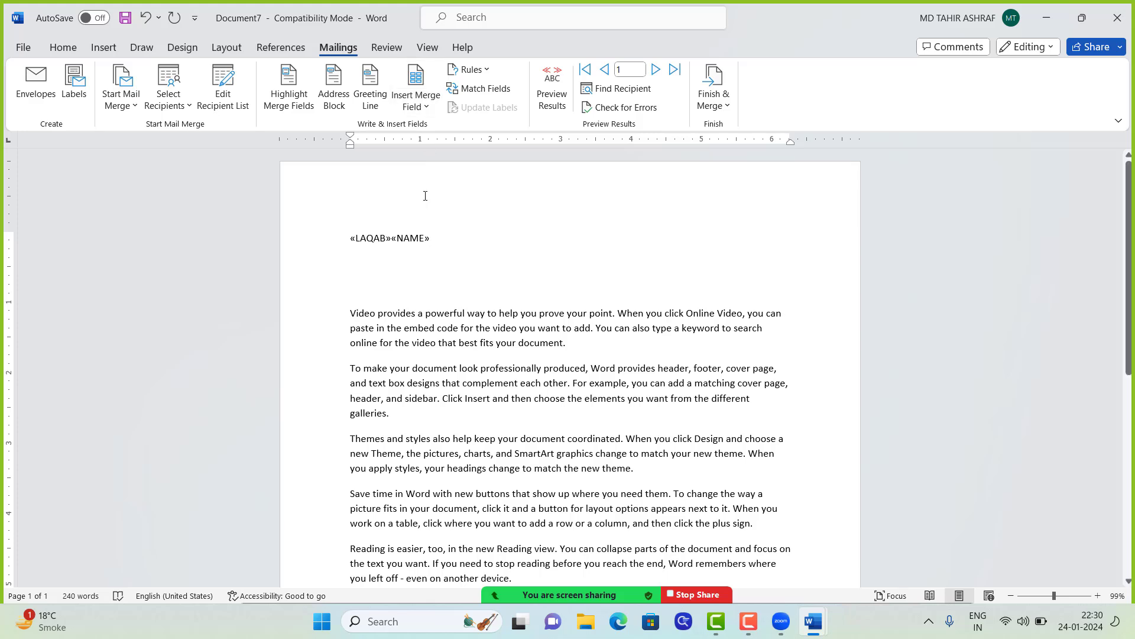
pyautogui.press('BackSpace')
pyautogui.press('BackSpace')
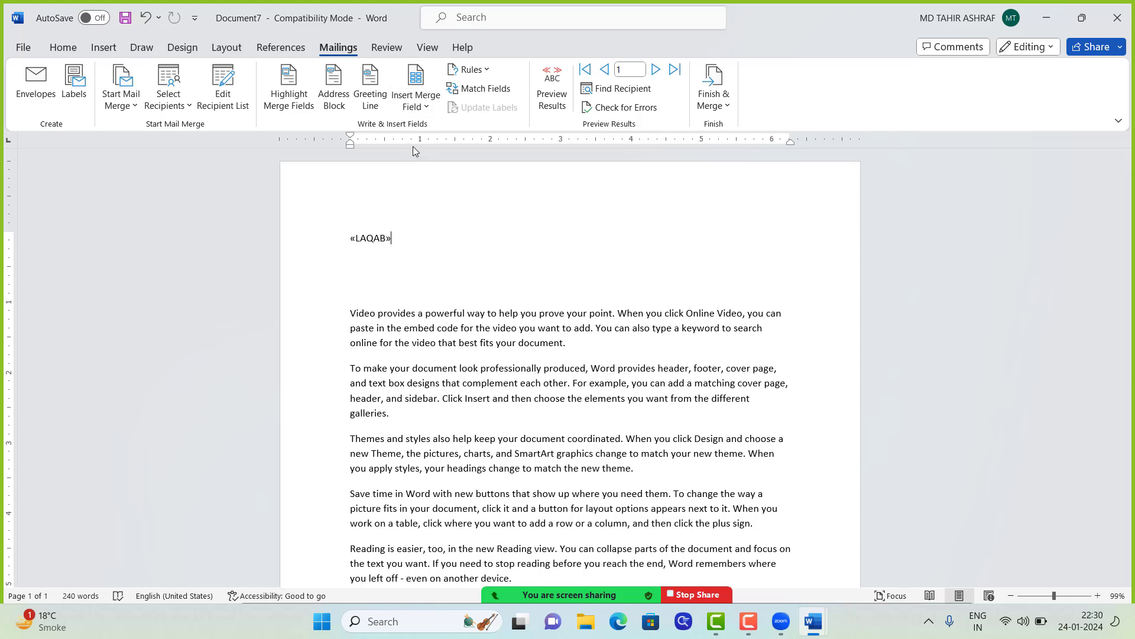
pyautogui.click(415, 105)
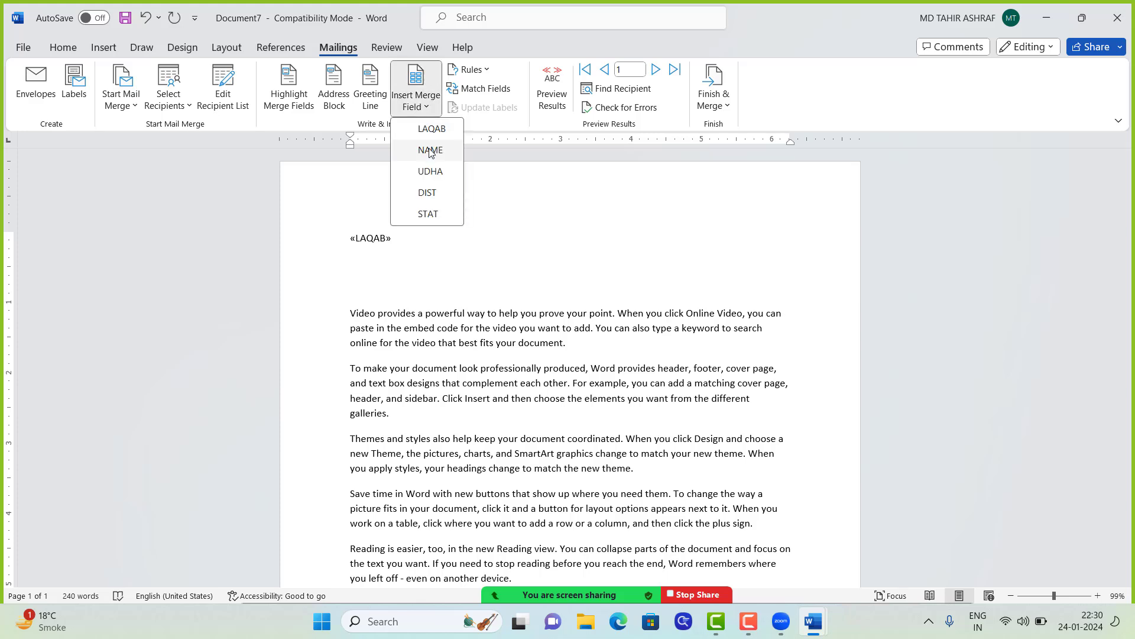
pyautogui.click(430, 151)
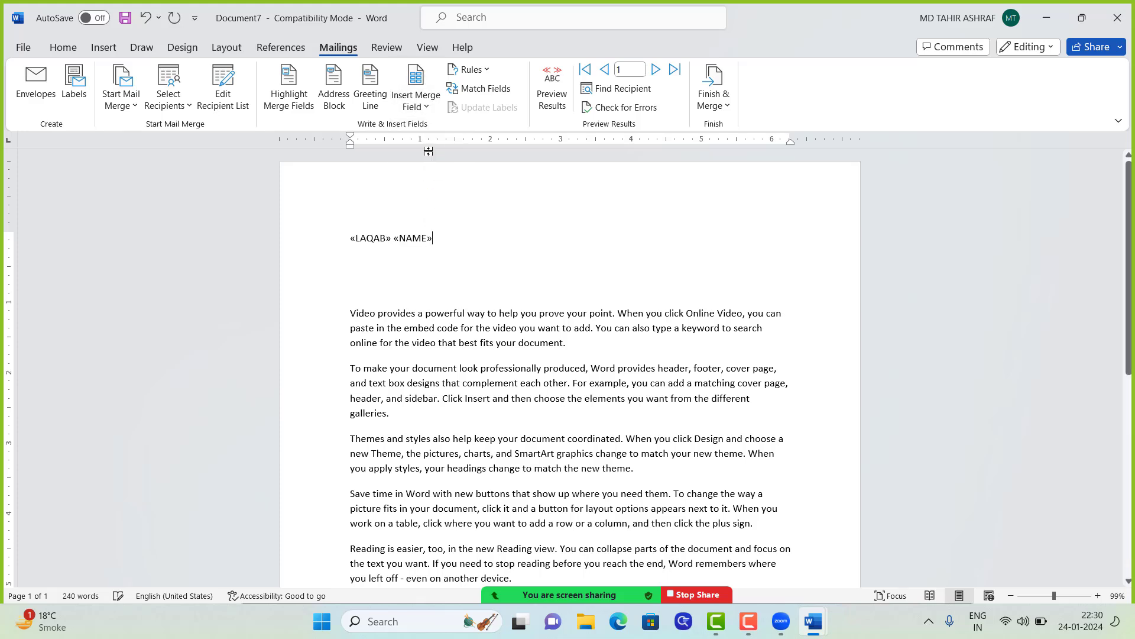
pyautogui.click(416, 105)
pyautogui.click(430, 172)
pyautogui.press('Return')
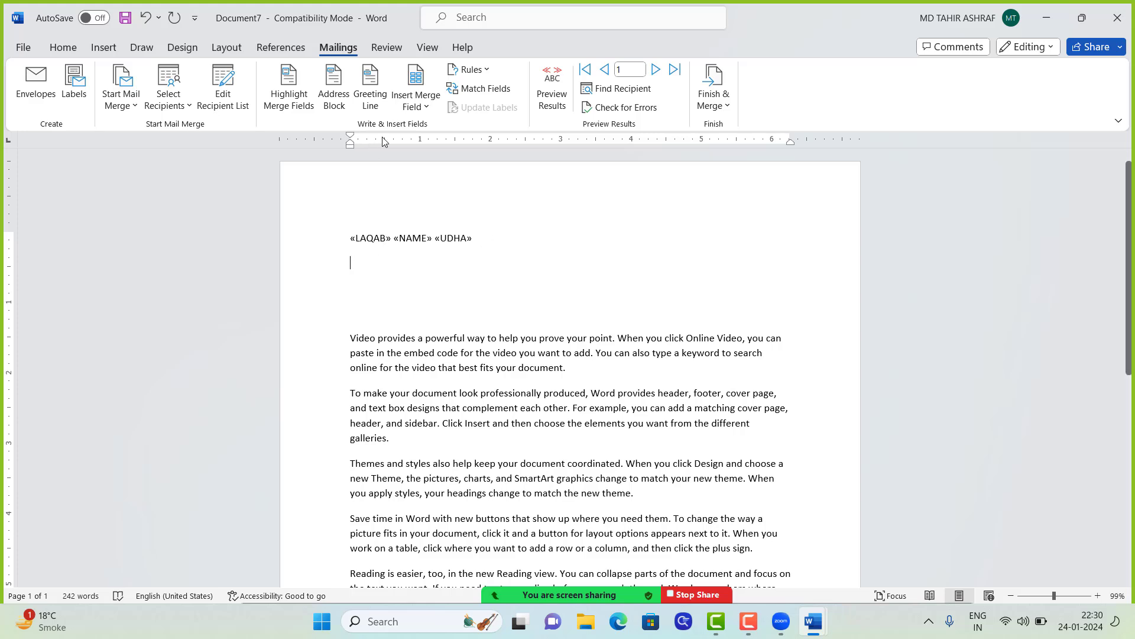
# Step: Add the DIST and STAT merge fields on the next line and close the popup
pyautogui.click(417, 101)
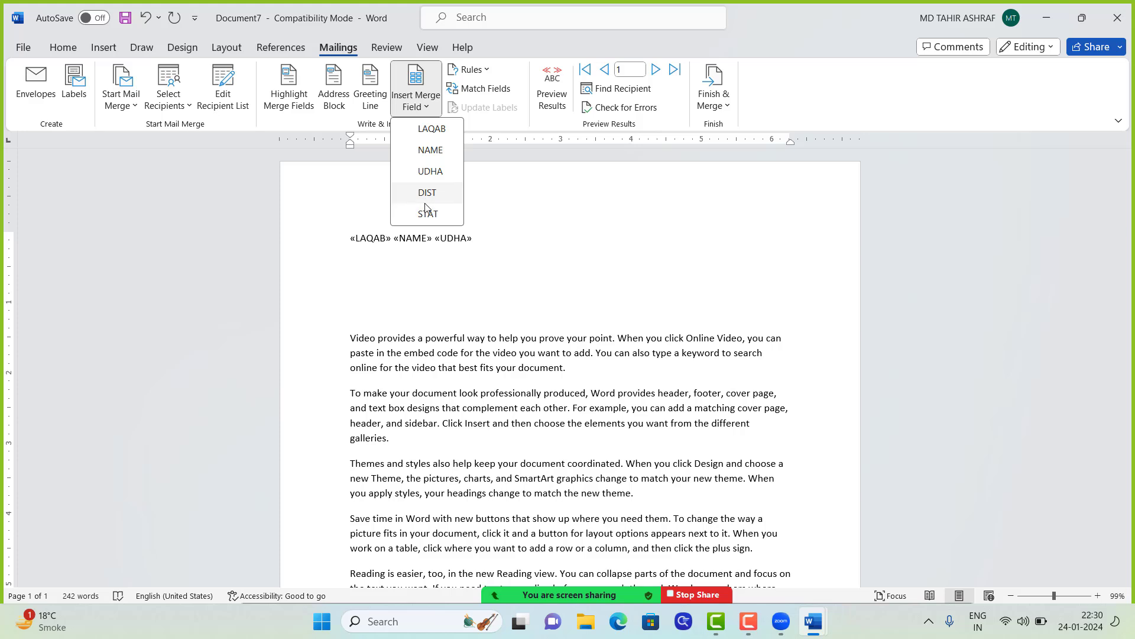
pyautogui.click(427, 195)
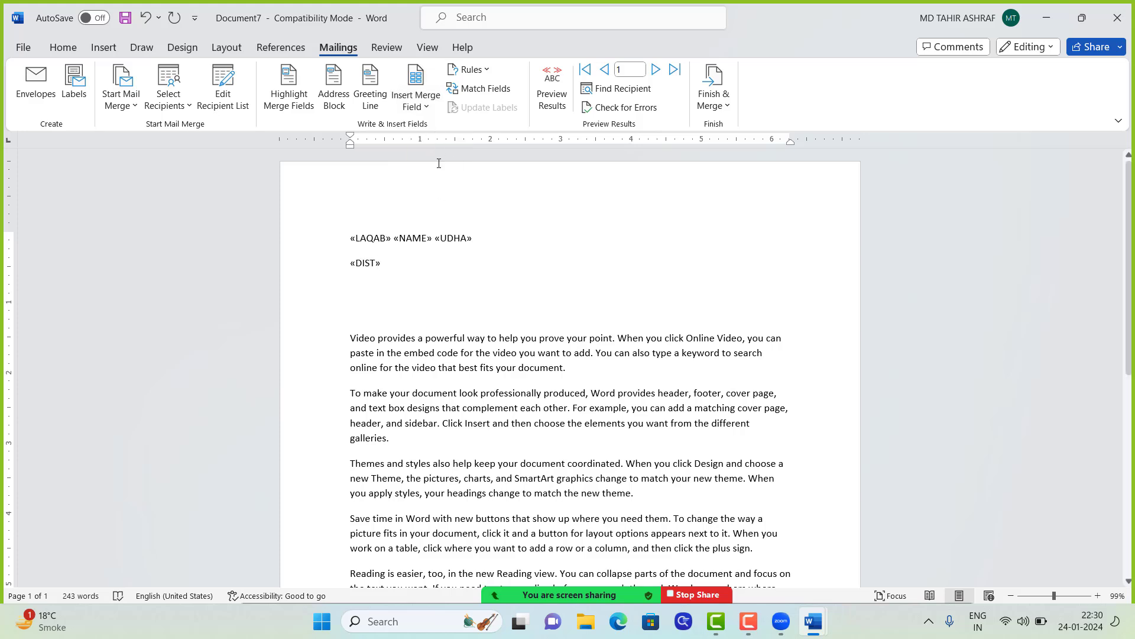
pyautogui.click(417, 102)
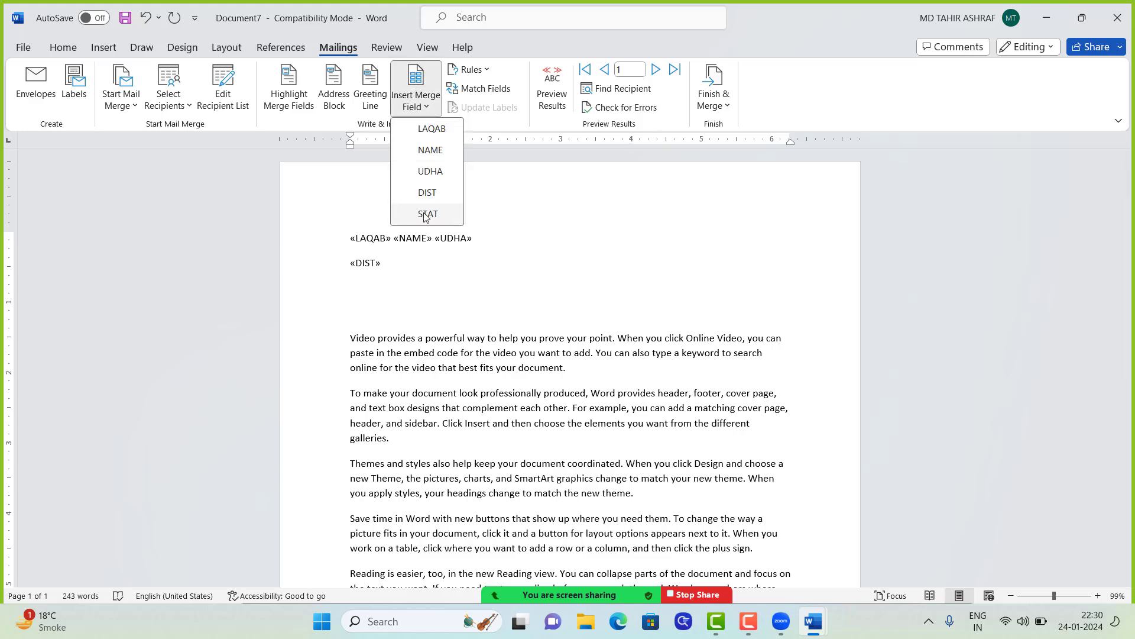
pyautogui.click(428, 214)
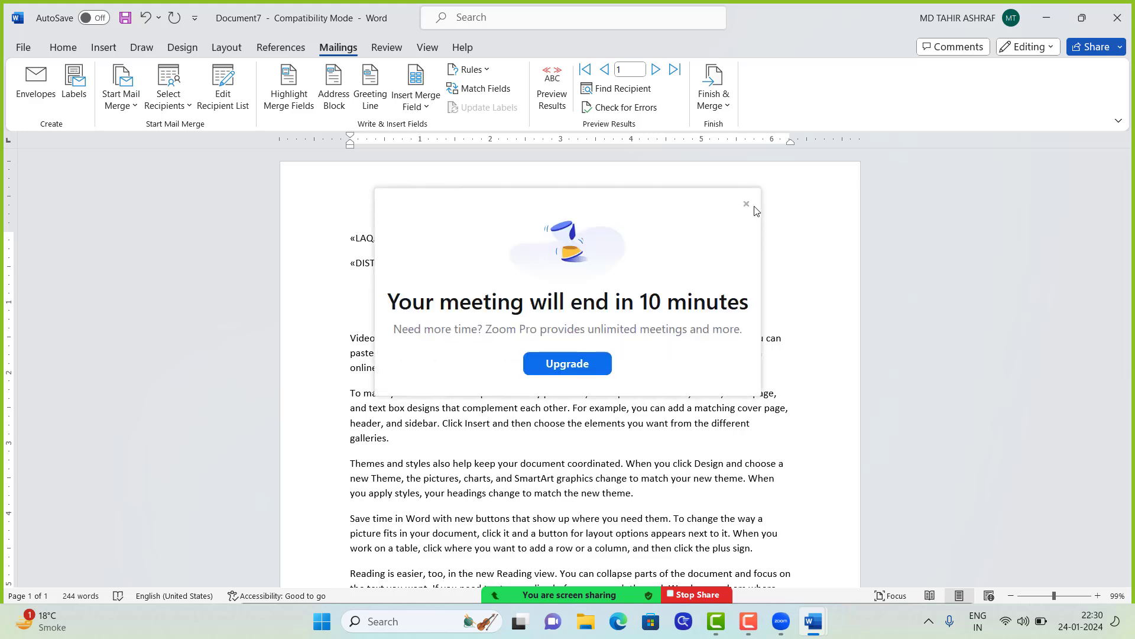
pyautogui.click(745, 204)
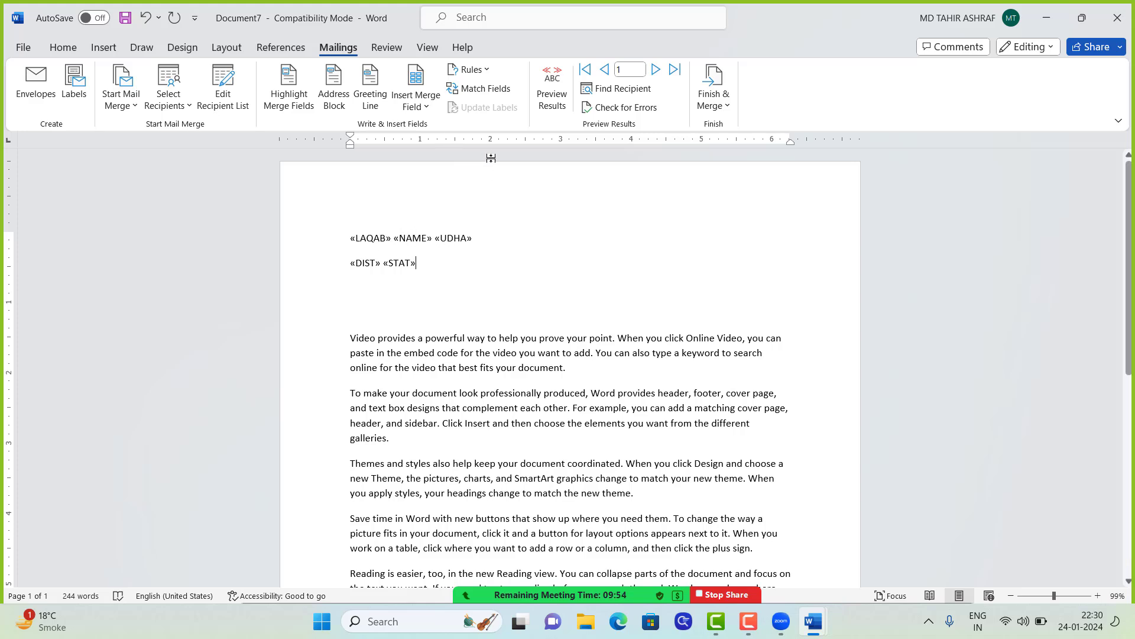
# Step: Preview the letter for recipients 1 to 3, stepping forward and back through the records and ending on record 3
pyautogui.click(554, 90)
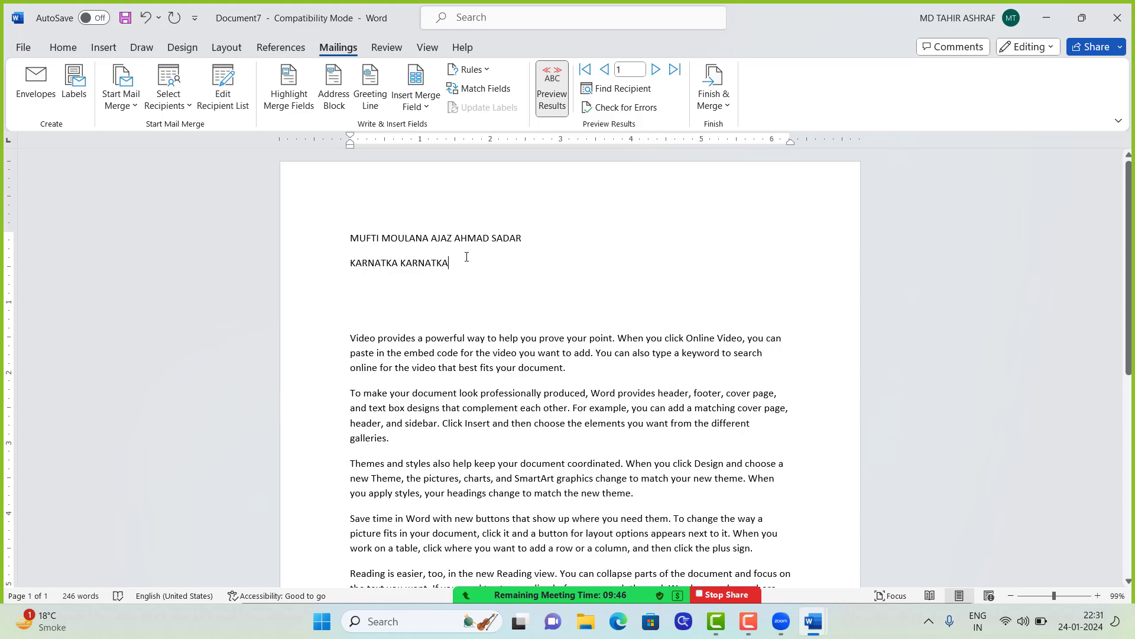
pyautogui.click(655, 69)
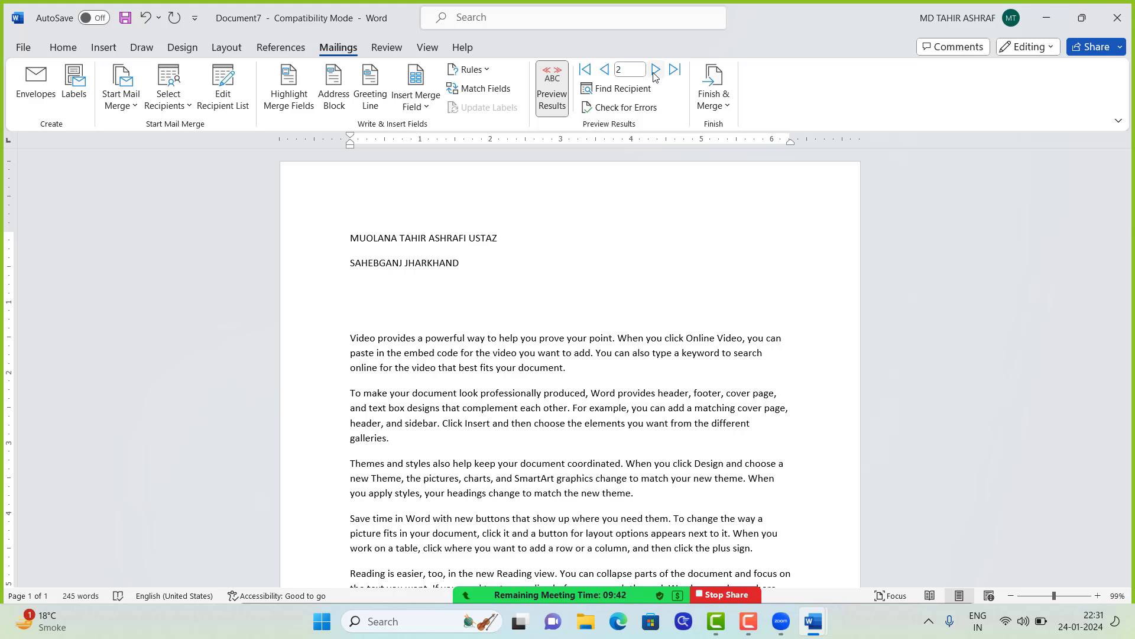
pyautogui.click(655, 70)
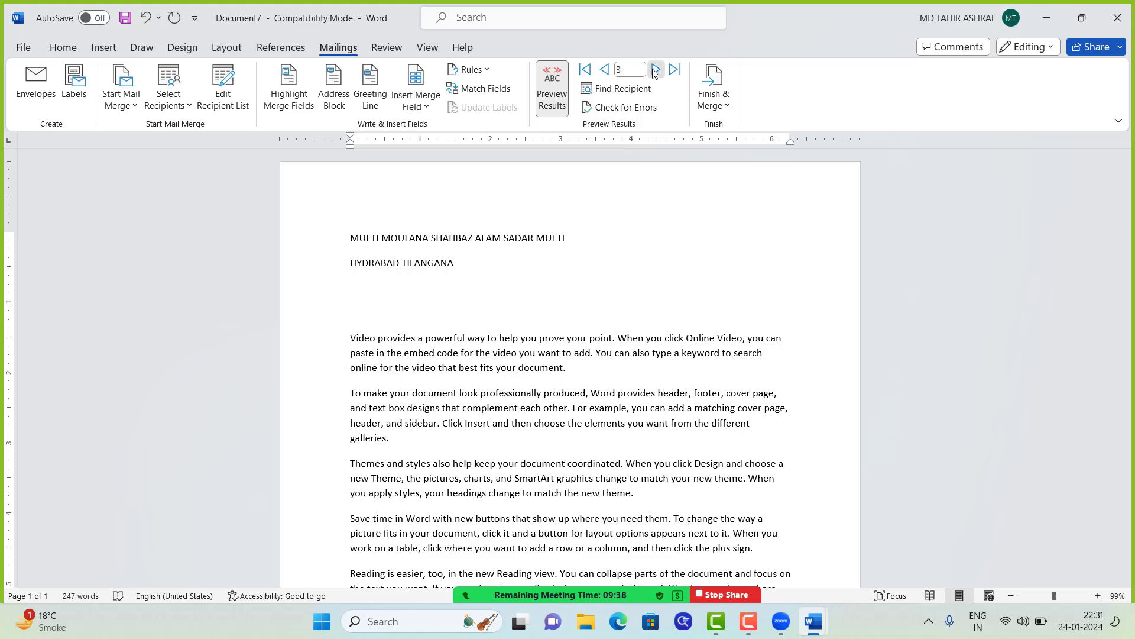
pyautogui.click(604, 71)
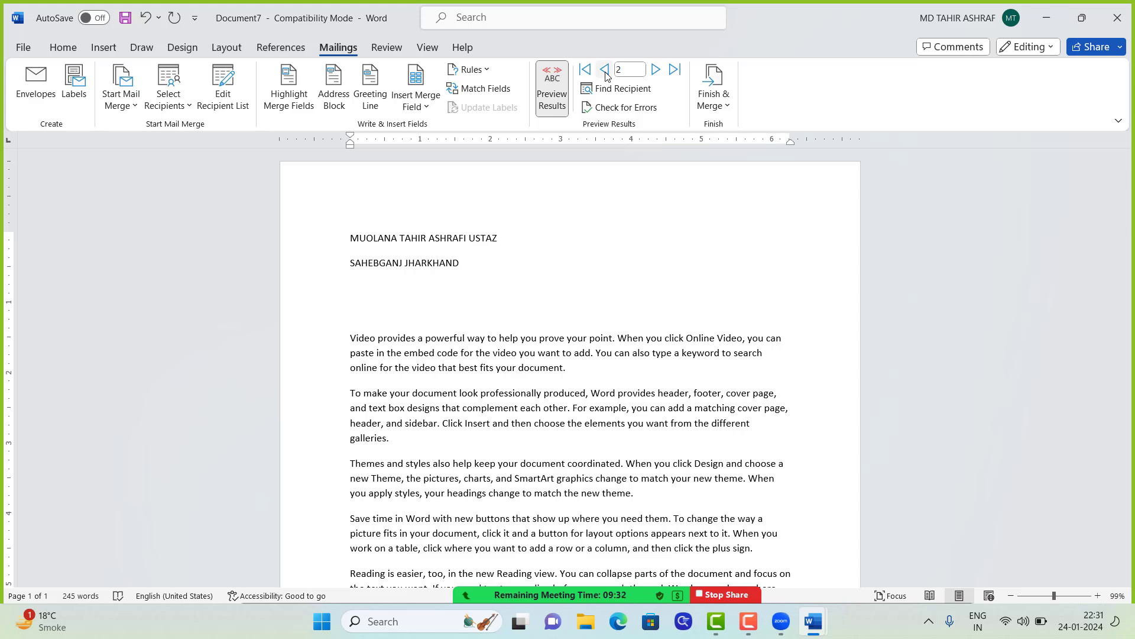
pyautogui.click(605, 71)
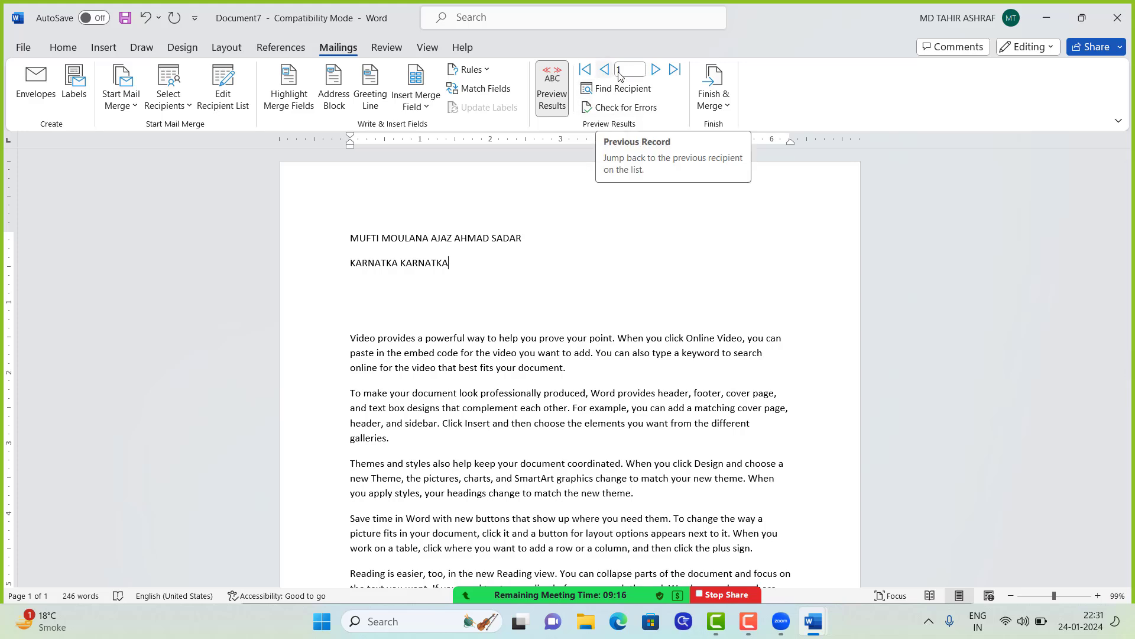
pyautogui.click(657, 71)
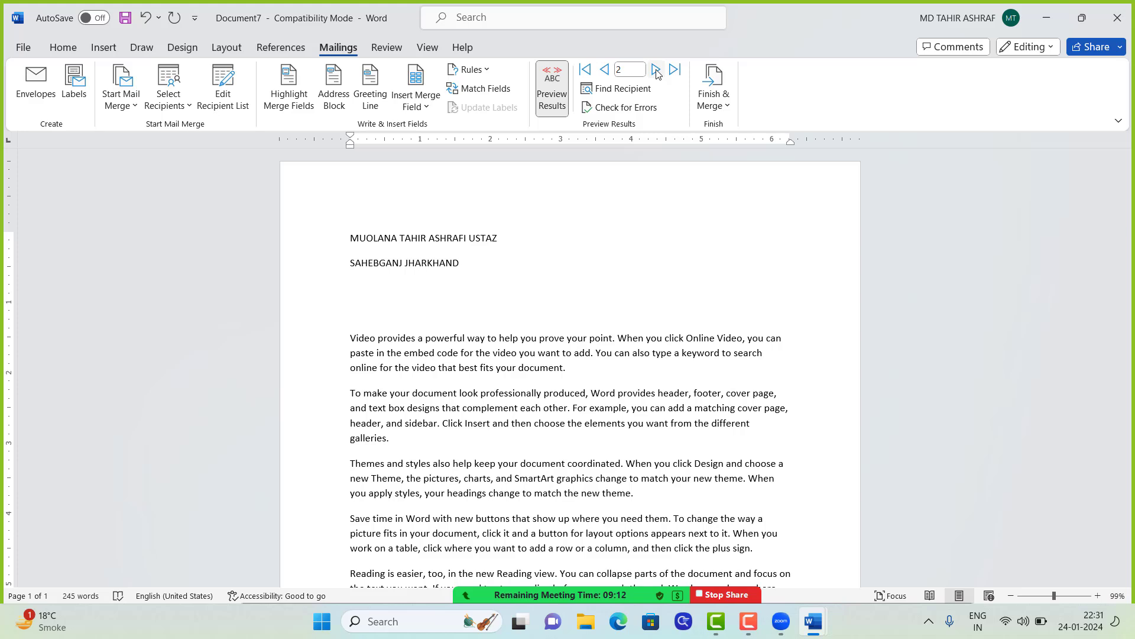
pyautogui.click(656, 71)
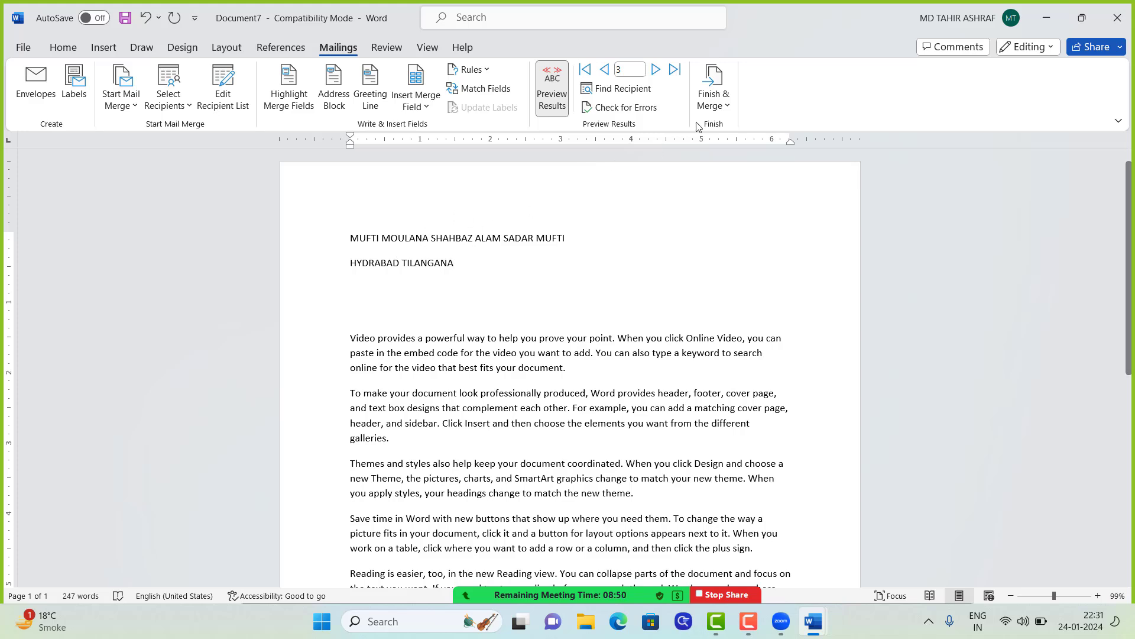
pyautogui.click(715, 104)
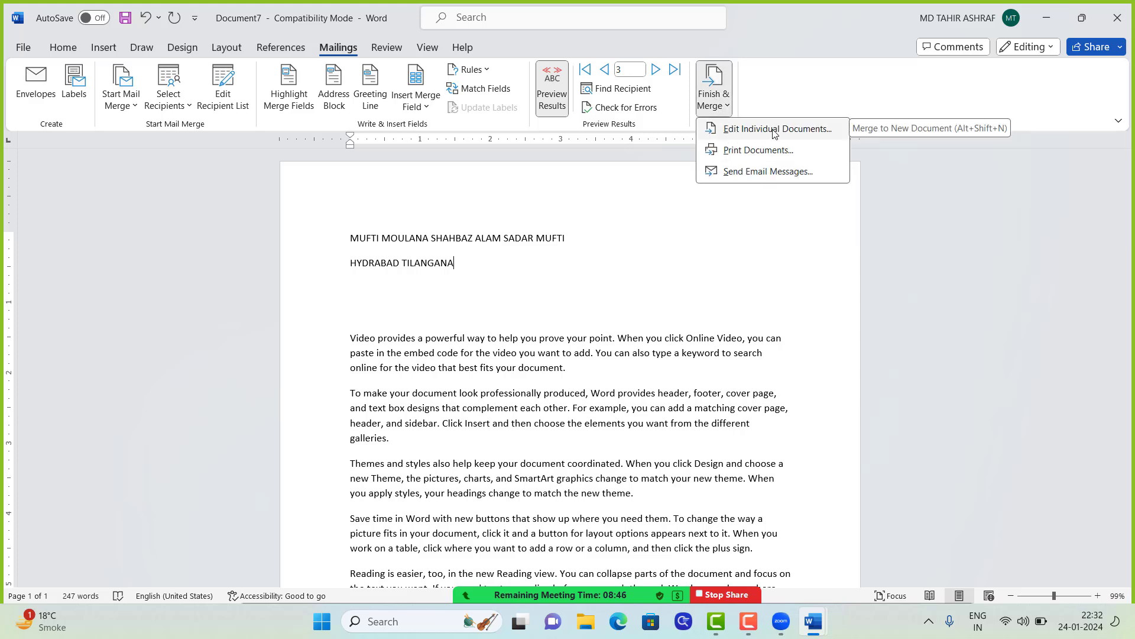
# Step: Merge all records into a new document with Edit Individual Documents, creating Letters1
pyautogui.click(739, 130)
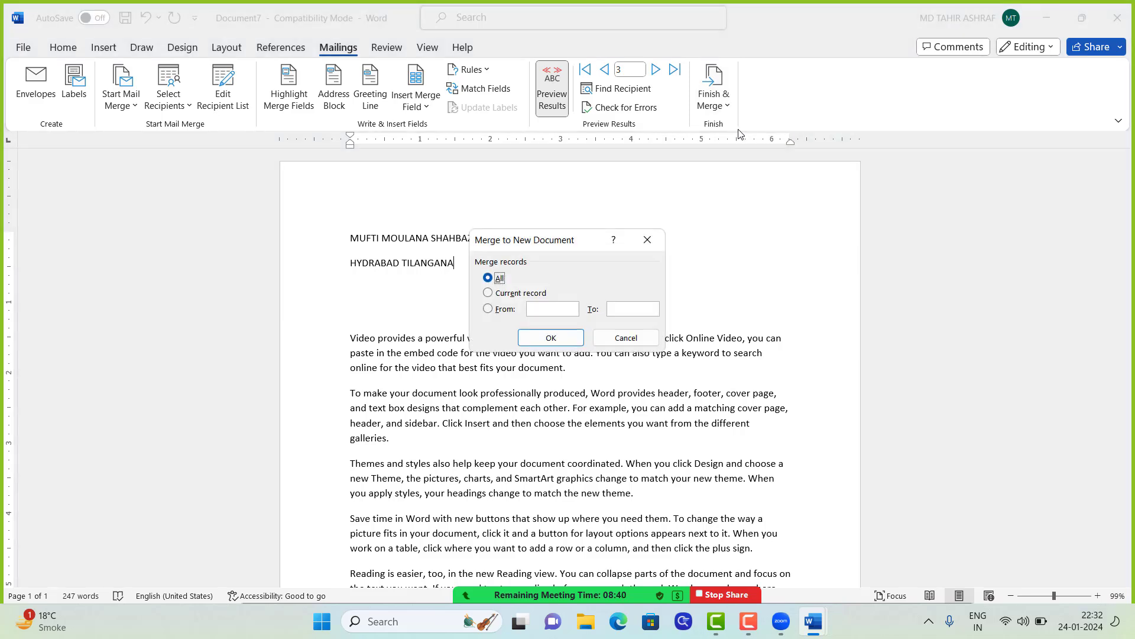
pyautogui.moveTo(585, 239); pyautogui.dragTo(677, 215)
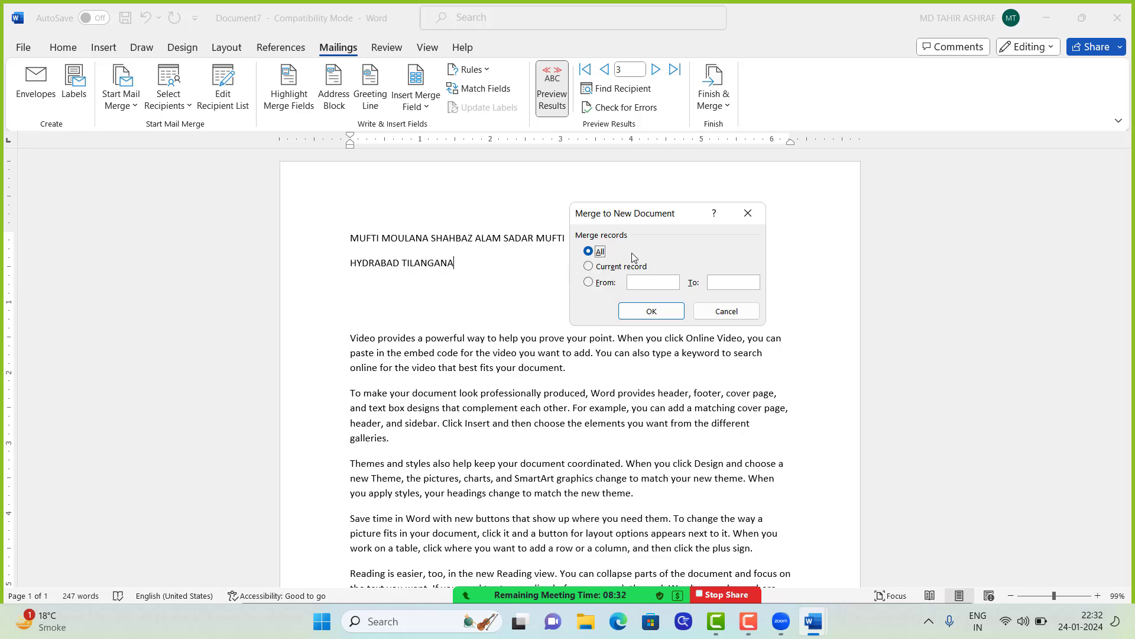
pyautogui.click(589, 267)
pyautogui.click(589, 283)
pyautogui.hotkey('alt', 'a')
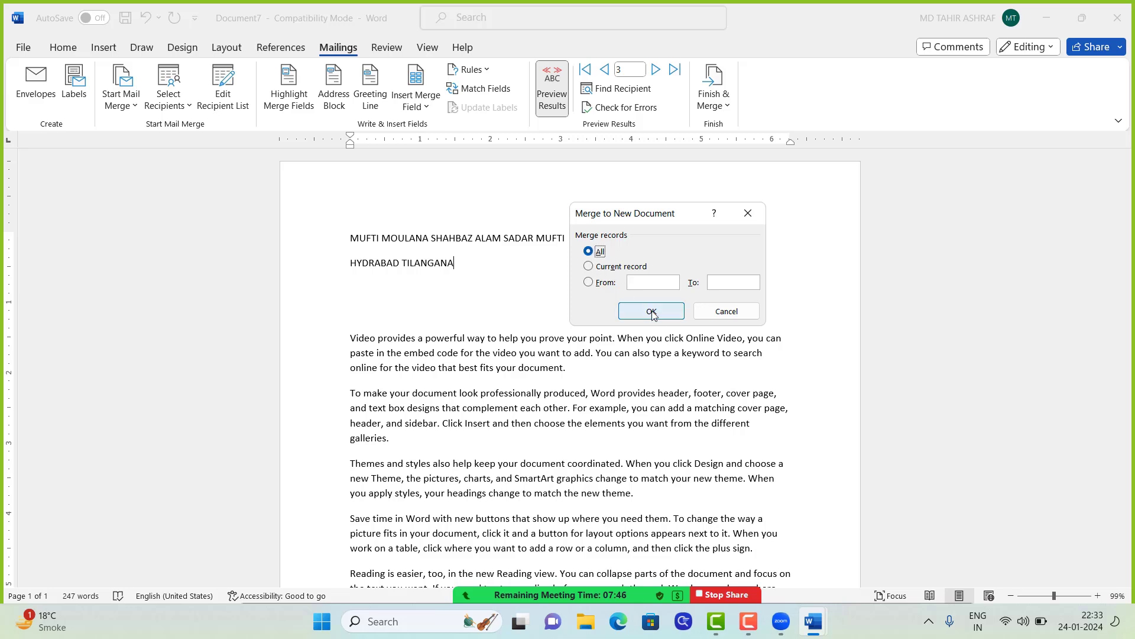
pyautogui.click(652, 315)
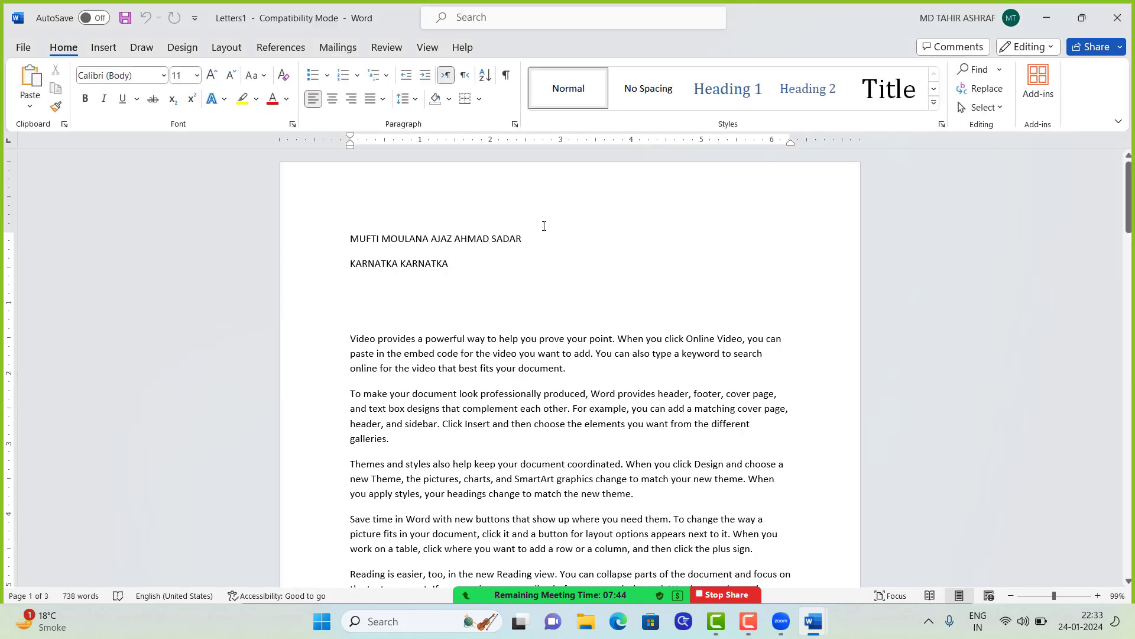
pyautogui.scroll(-8, 544, 226)
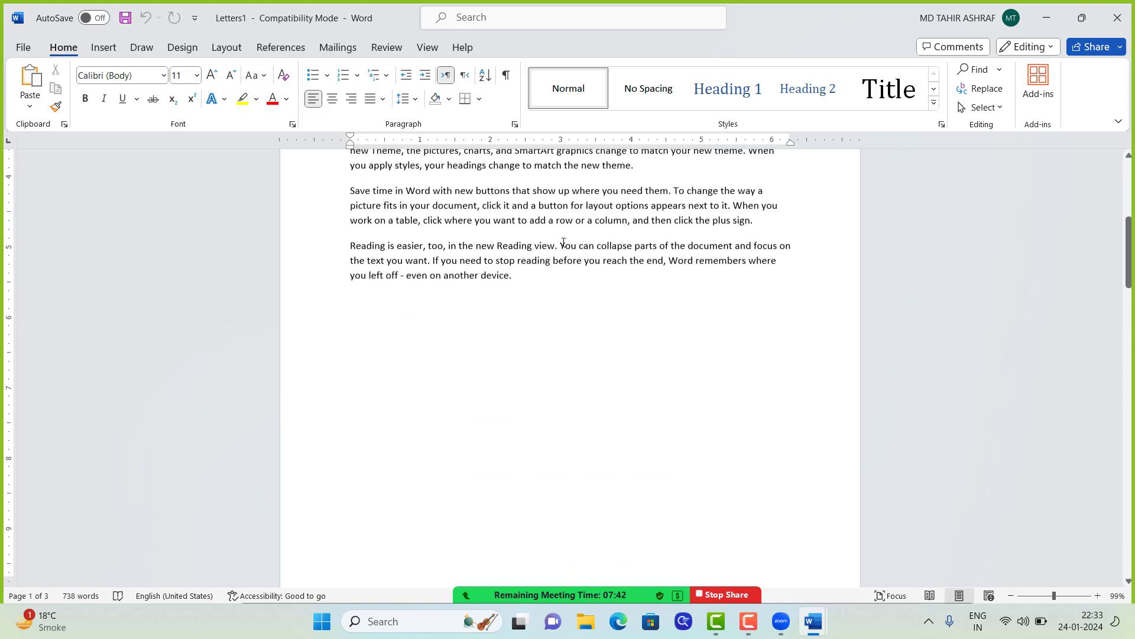
pyautogui.scroll(-4, 558, 260)
pyautogui.scroll(13, 573, 281)
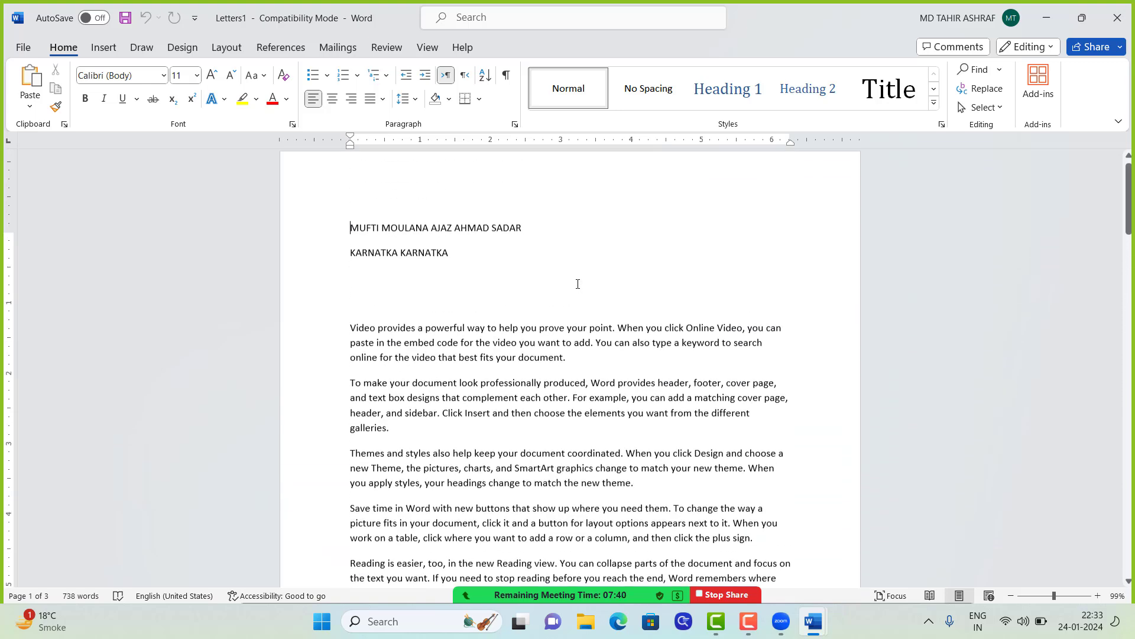
pyautogui.scroll(1, 578, 283)
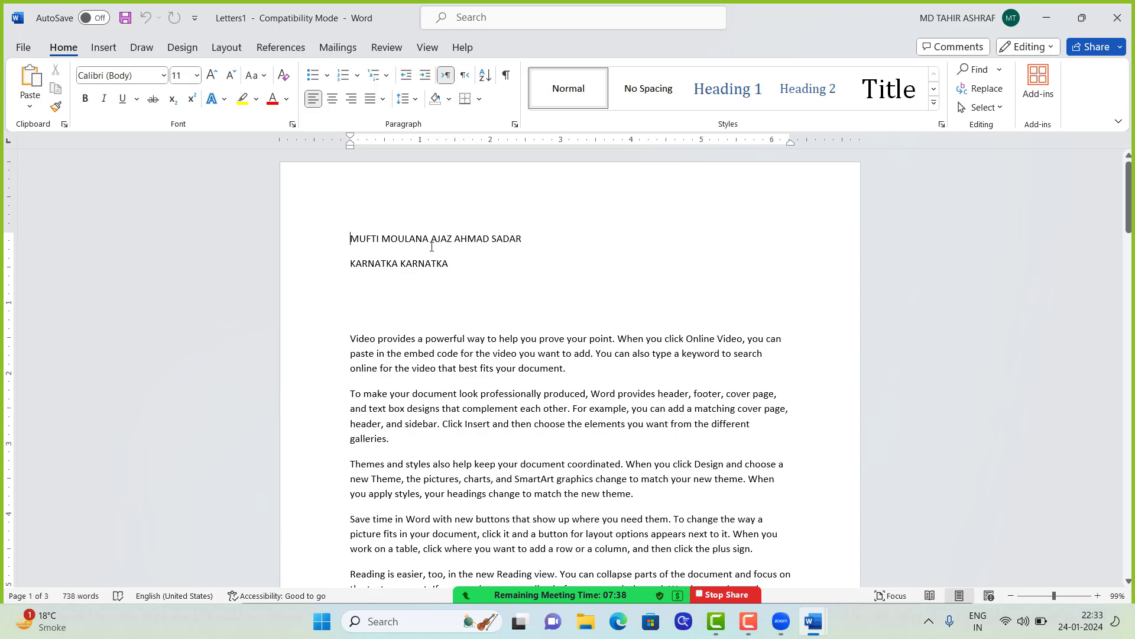
pyautogui.scroll(-12, 472, 250)
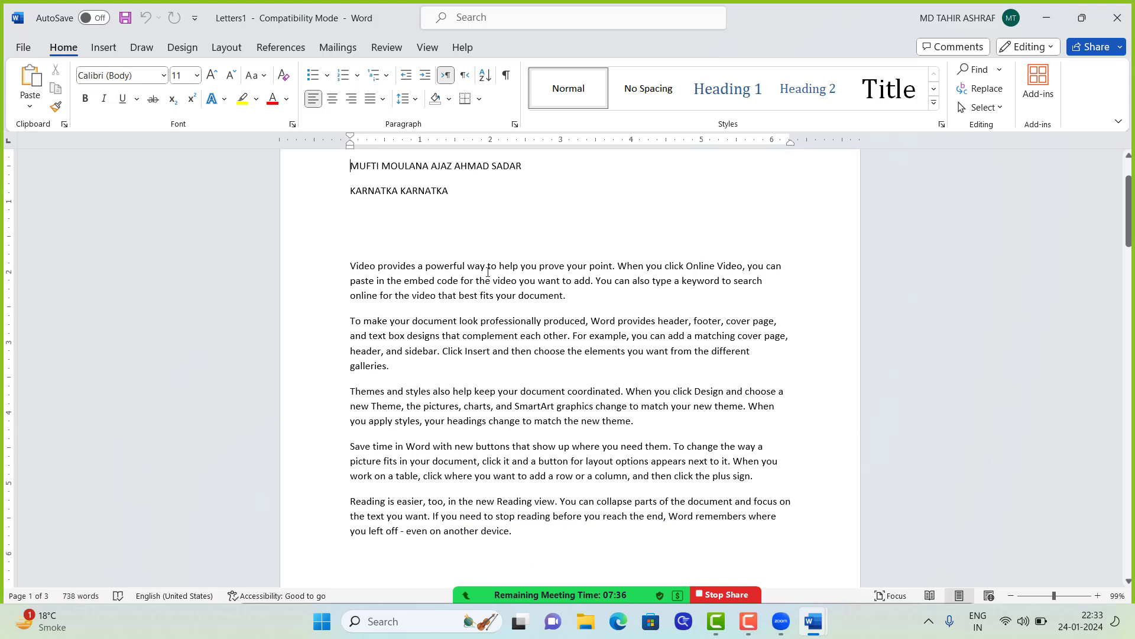
pyautogui.scroll(-5, 443, 266)
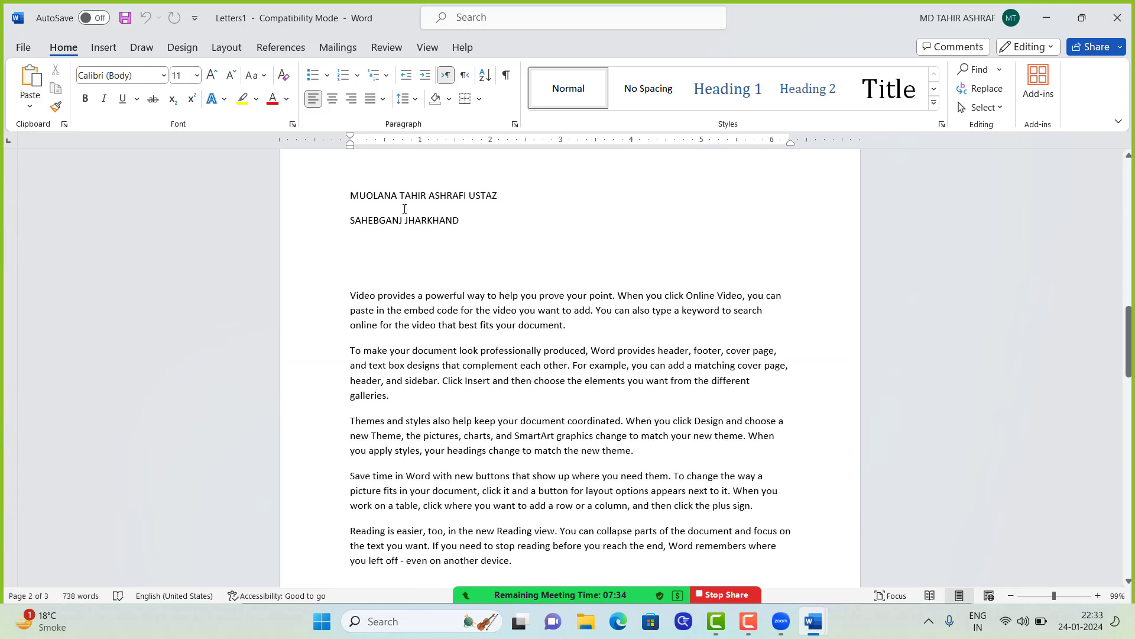
pyautogui.scroll(-15, 517, 223)
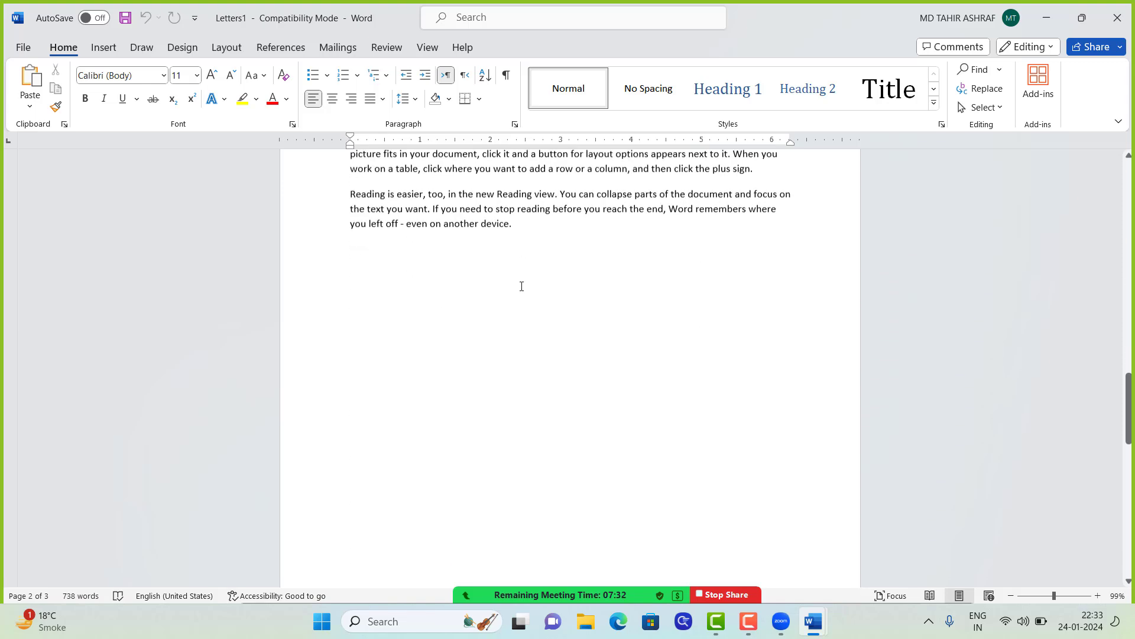
pyautogui.scroll(-1, 457, 305)
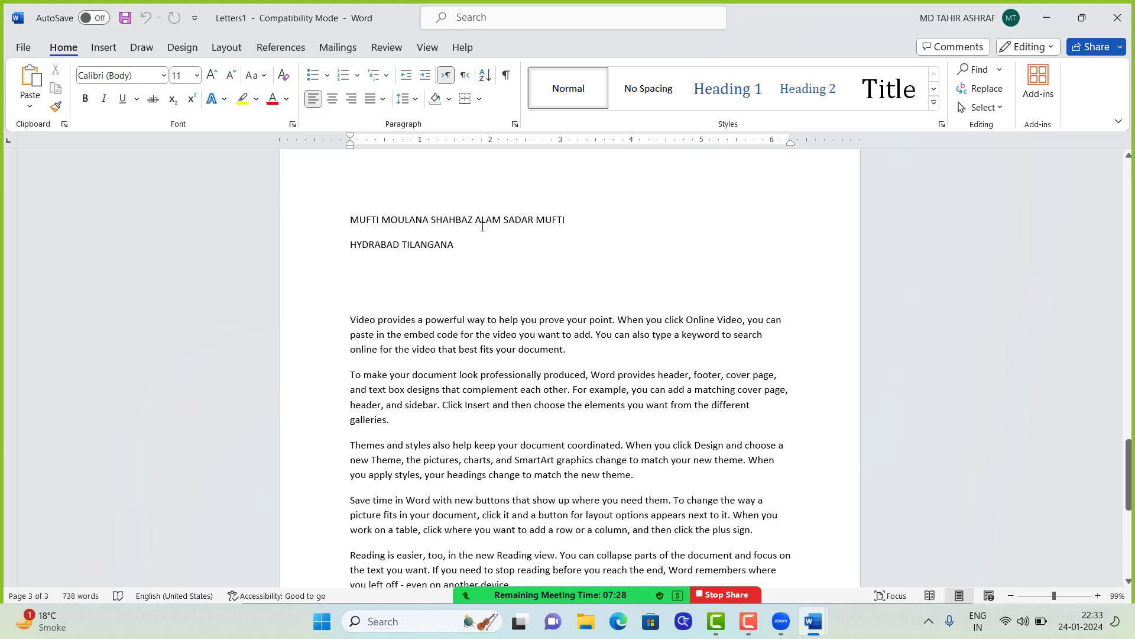
pyautogui.scroll(-8, 507, 232)
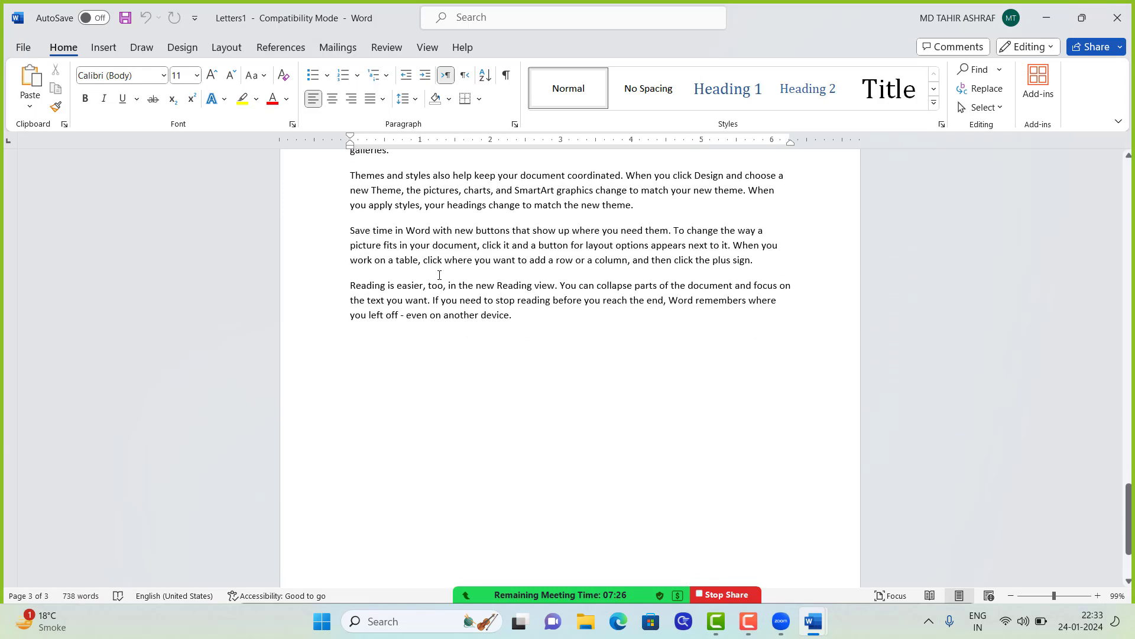
pyautogui.scroll(-3, 444, 274)
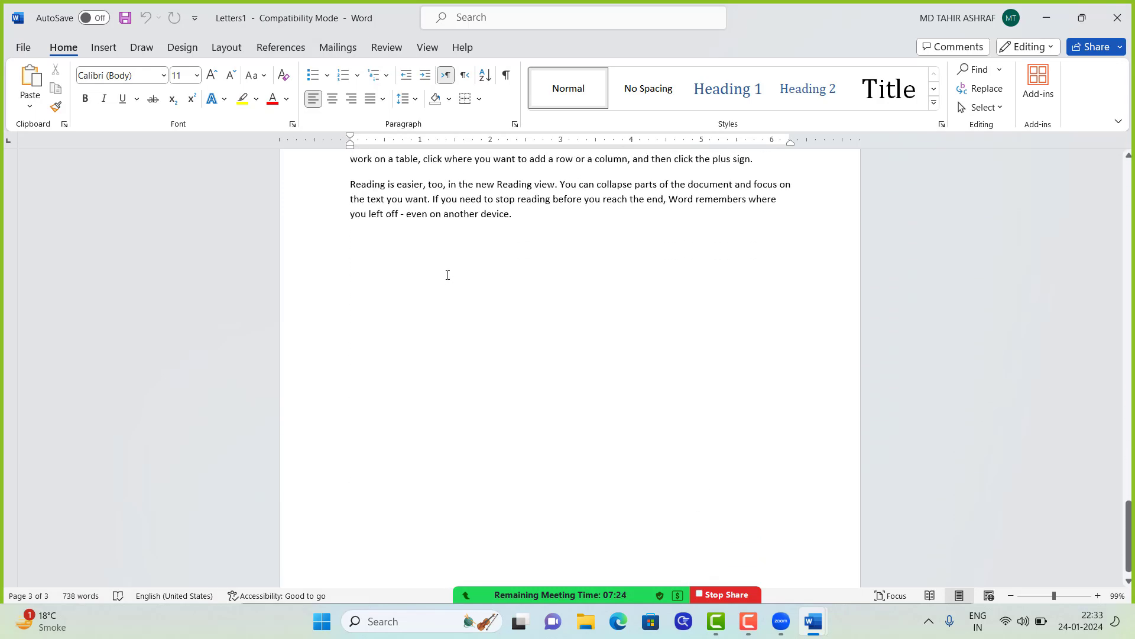
pyautogui.scroll(15, 448, 275)
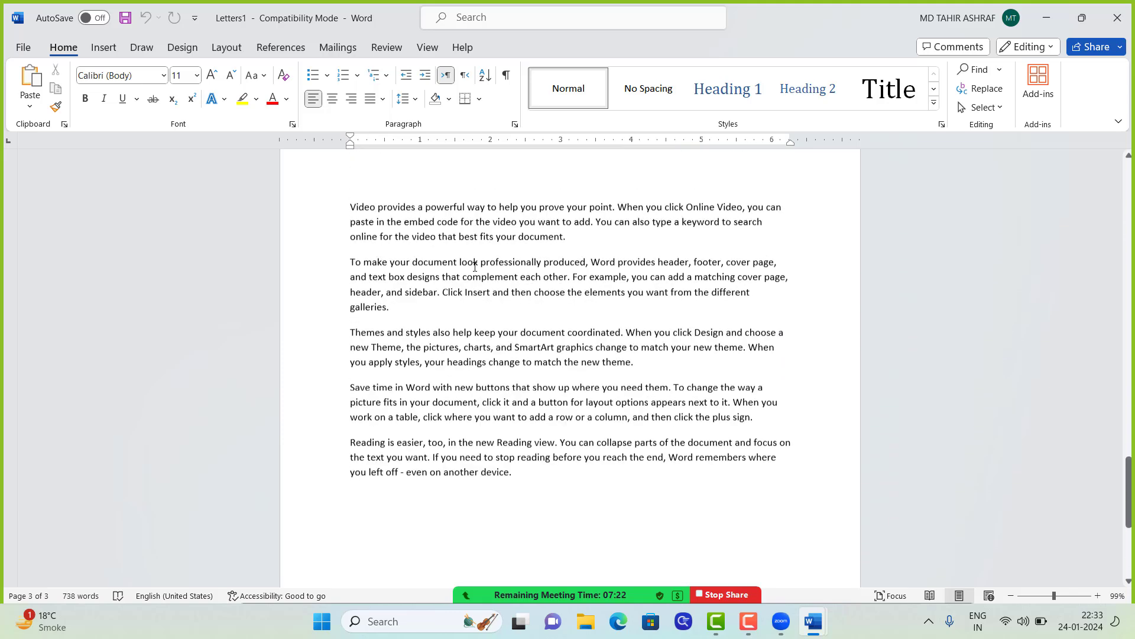
pyautogui.scroll(12, 475, 267)
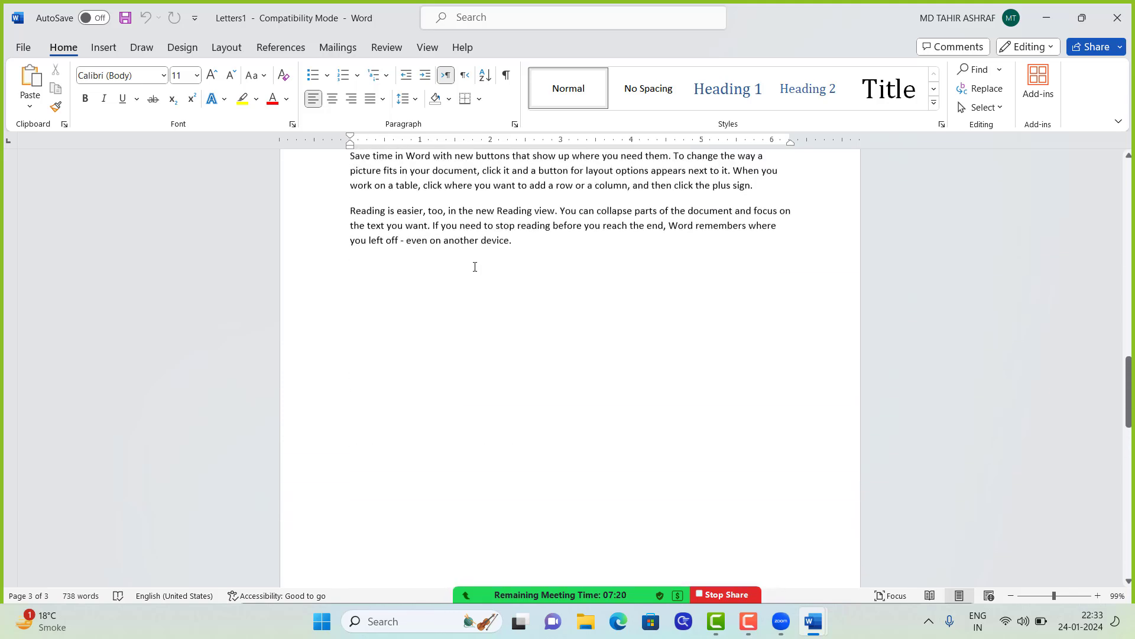
pyautogui.scroll(2, 475, 267)
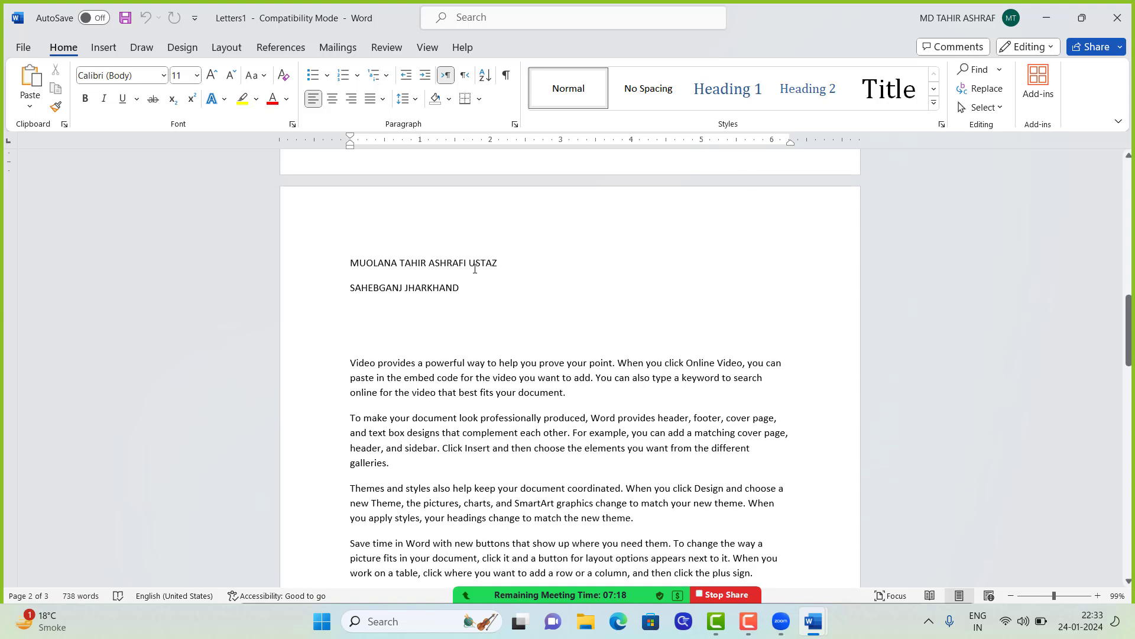
# Step: Print Letters1 with Microsoft Print to PDF, saving it as LATTER on the Desktop
pyautogui.hotkey('ctrl', 'p')
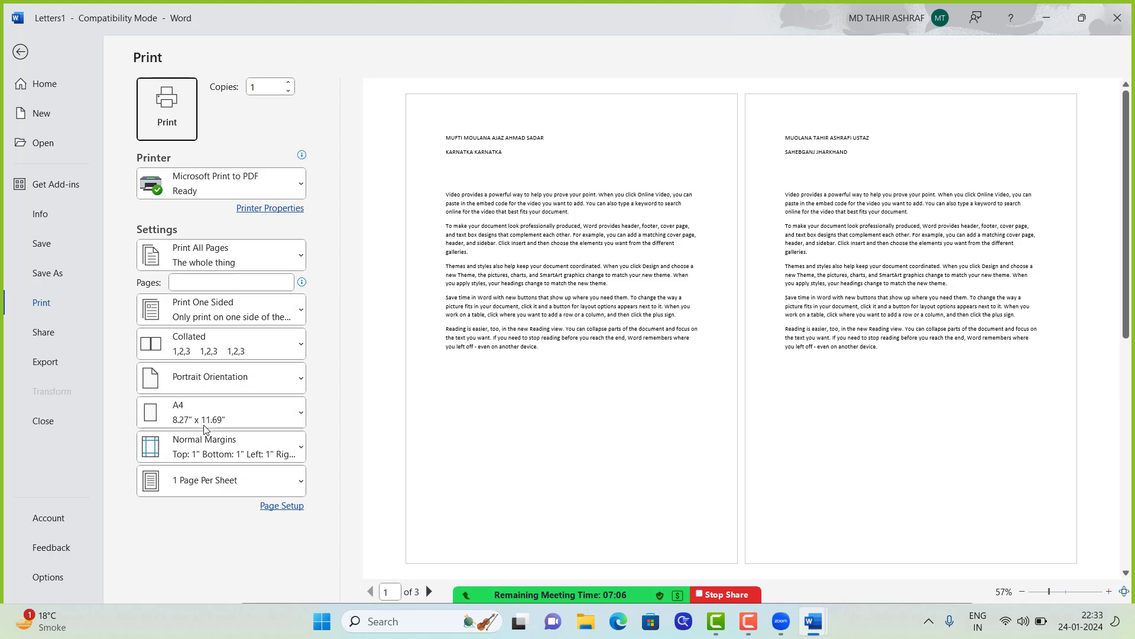
pyautogui.click(165, 108)
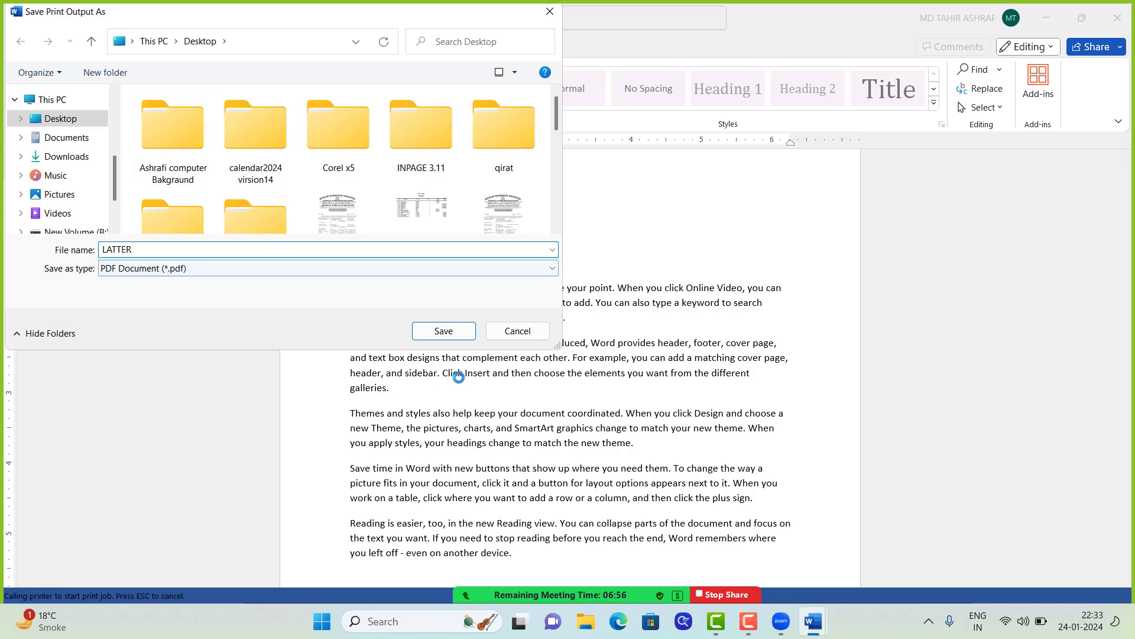
pyautogui.click(450, 336)
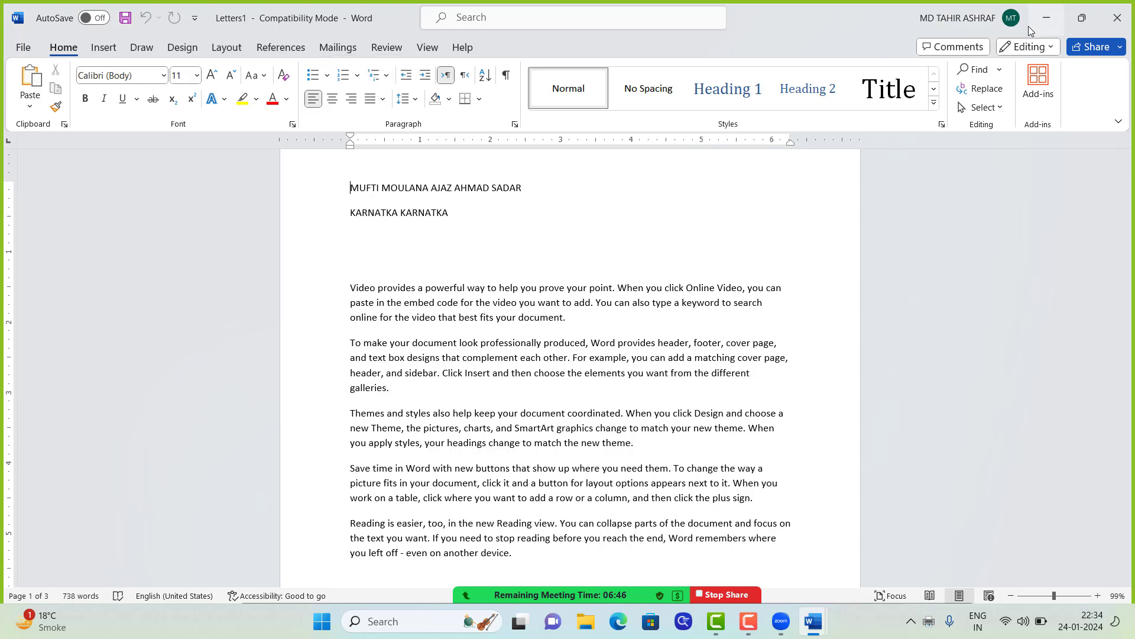
# Step: Minimize the three Word windows and refresh the desktop to show the new PDF
pyautogui.click(1047, 18)
pyautogui.click(1046, 21)
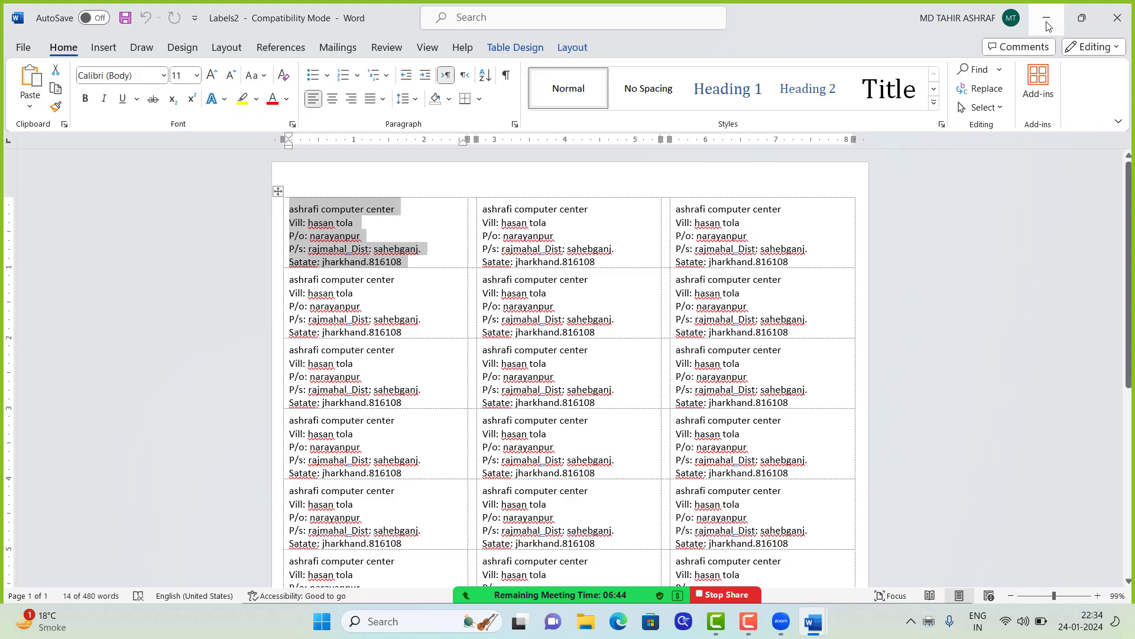
pyautogui.click(1047, 21)
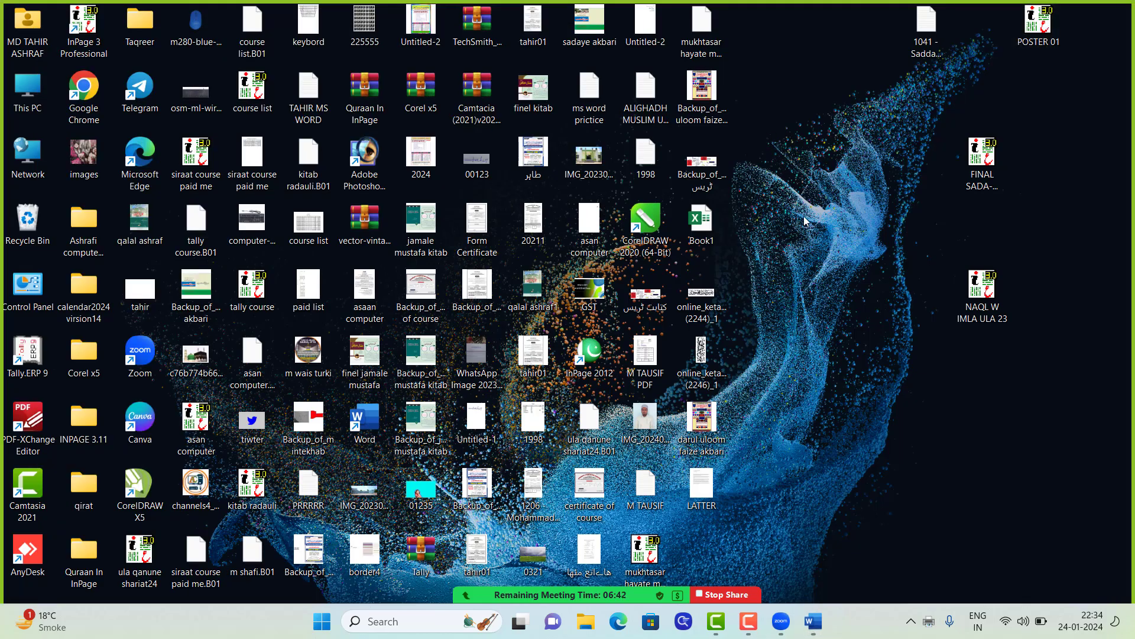
pyautogui.rightClick(769, 133)
pyautogui.click(822, 195)
pyautogui.rightClick(808, 146)
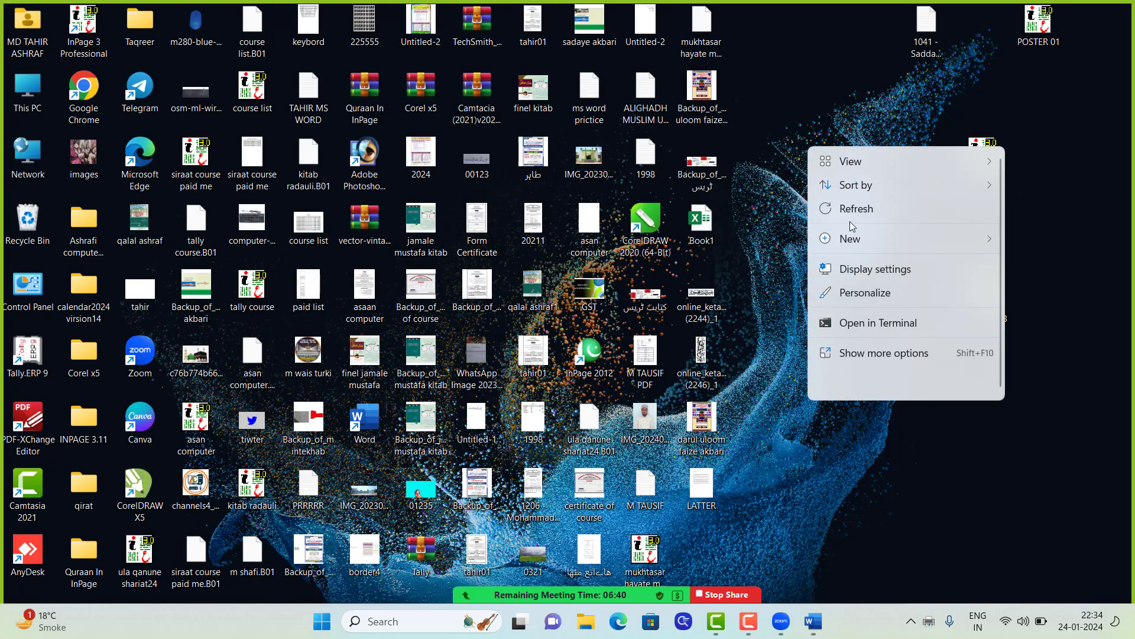
pyautogui.click(855, 210)
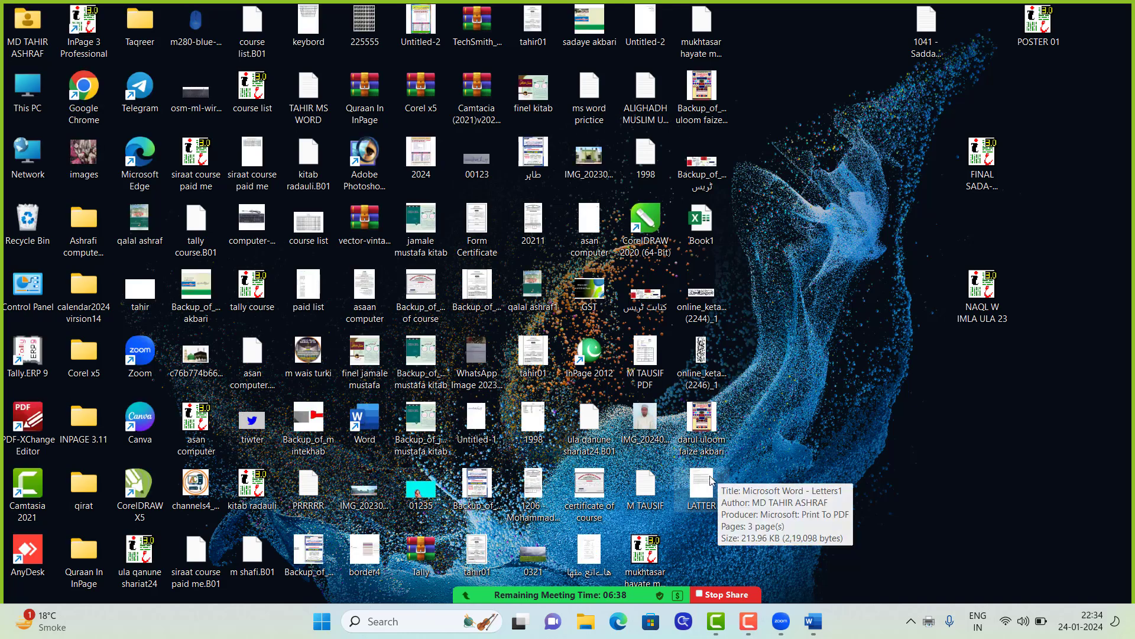
# Step: Open LATTER.pdf in Edge, scroll through the three letters, then close it
pyautogui.doubleClick(724, 459)
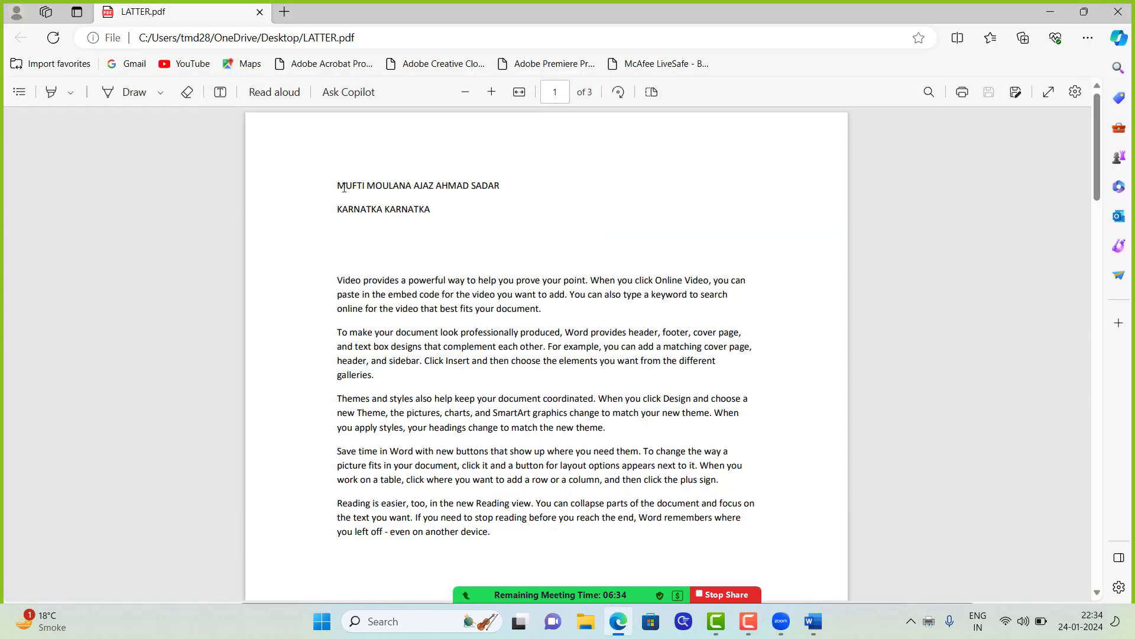
pyautogui.scroll(-12, 485, 215)
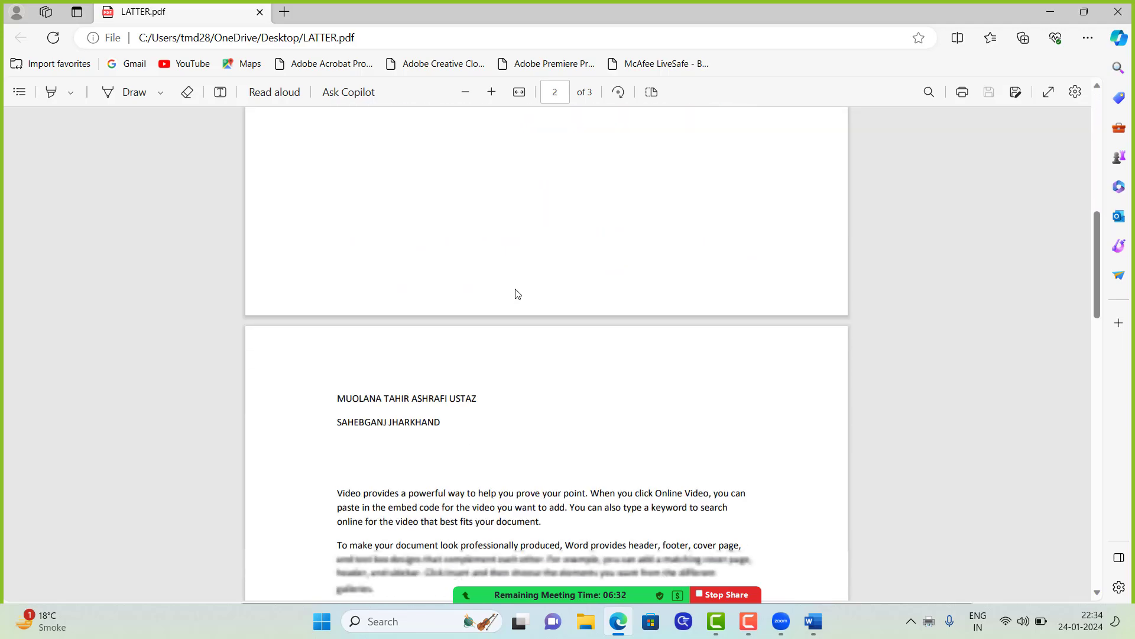
pyautogui.scroll(2, 394, 223)
pyautogui.scroll(-15, 416, 307)
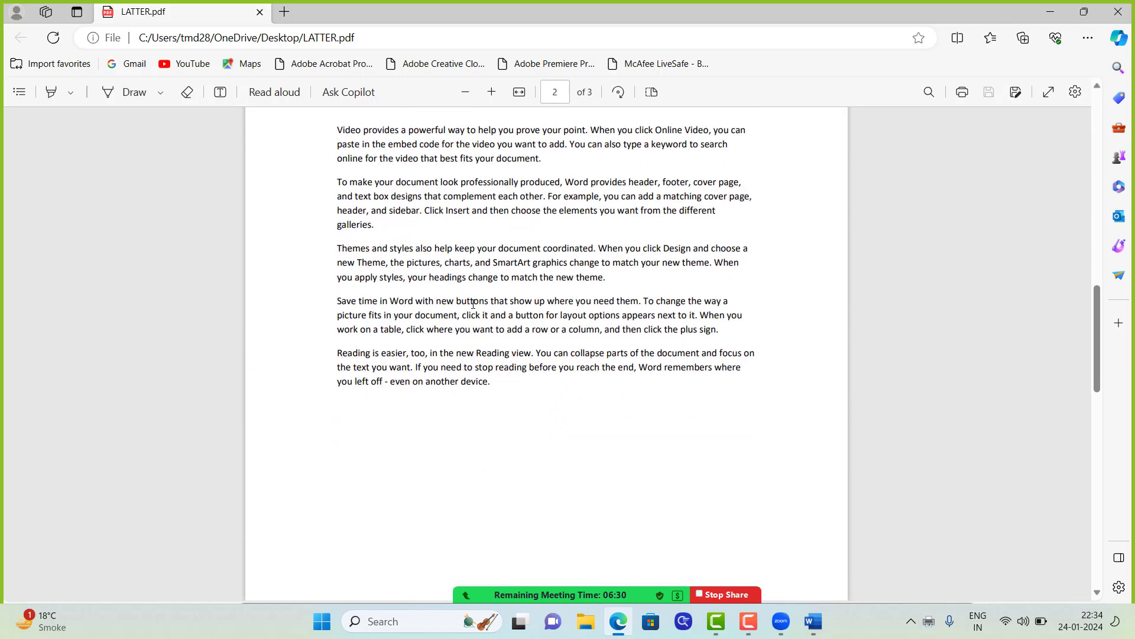
pyautogui.scroll(4, 417, 193)
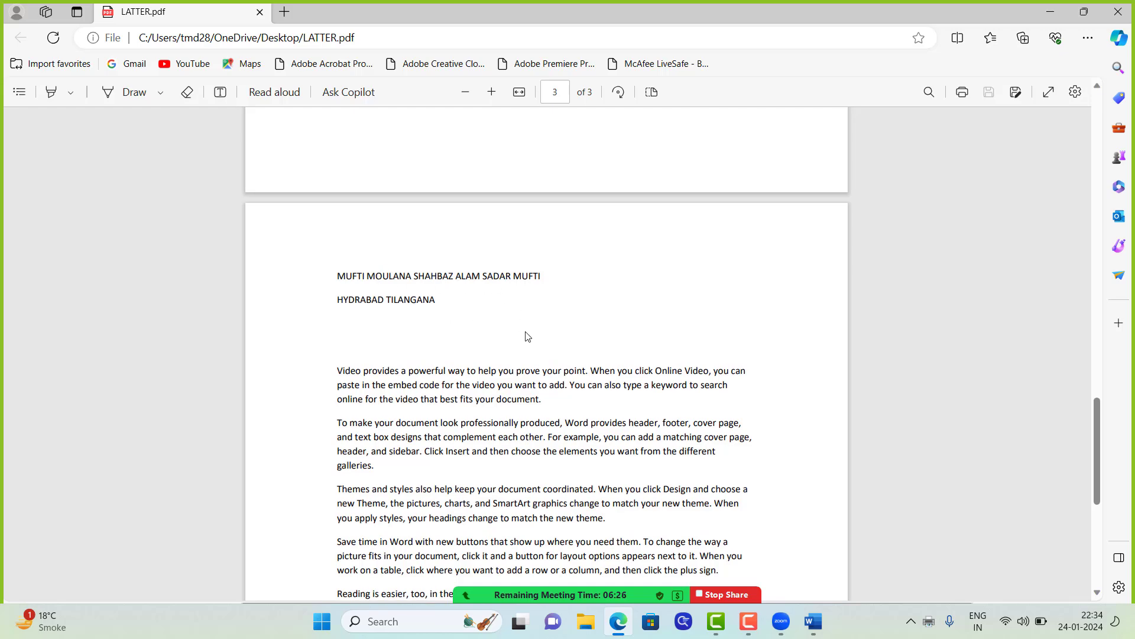
pyautogui.scroll(-7, 528, 337)
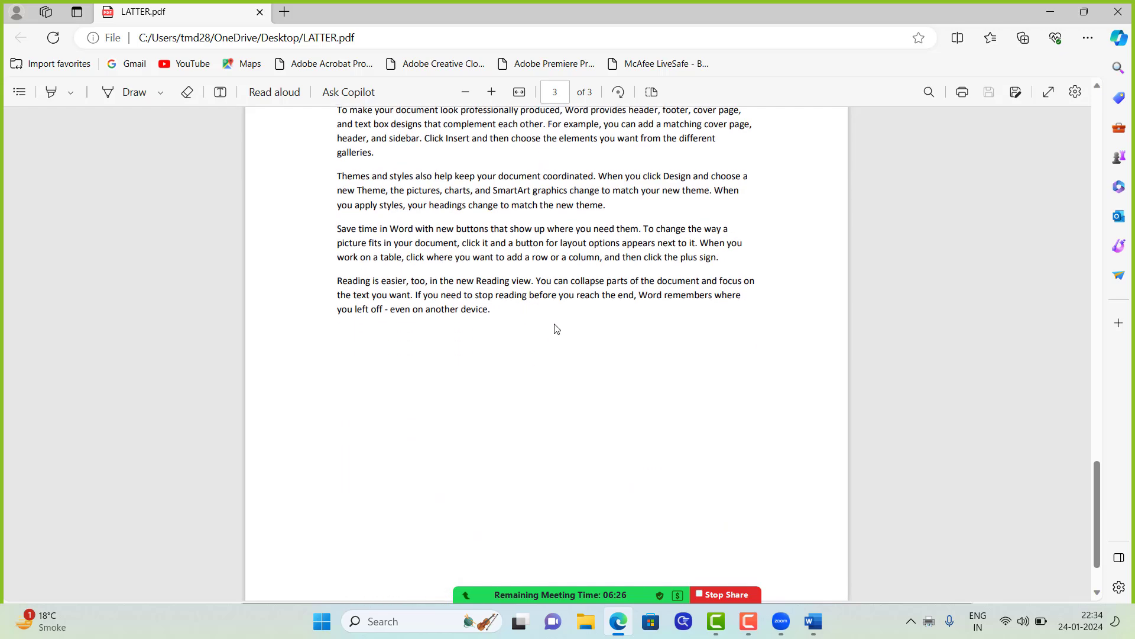
pyautogui.click(1124, 19)
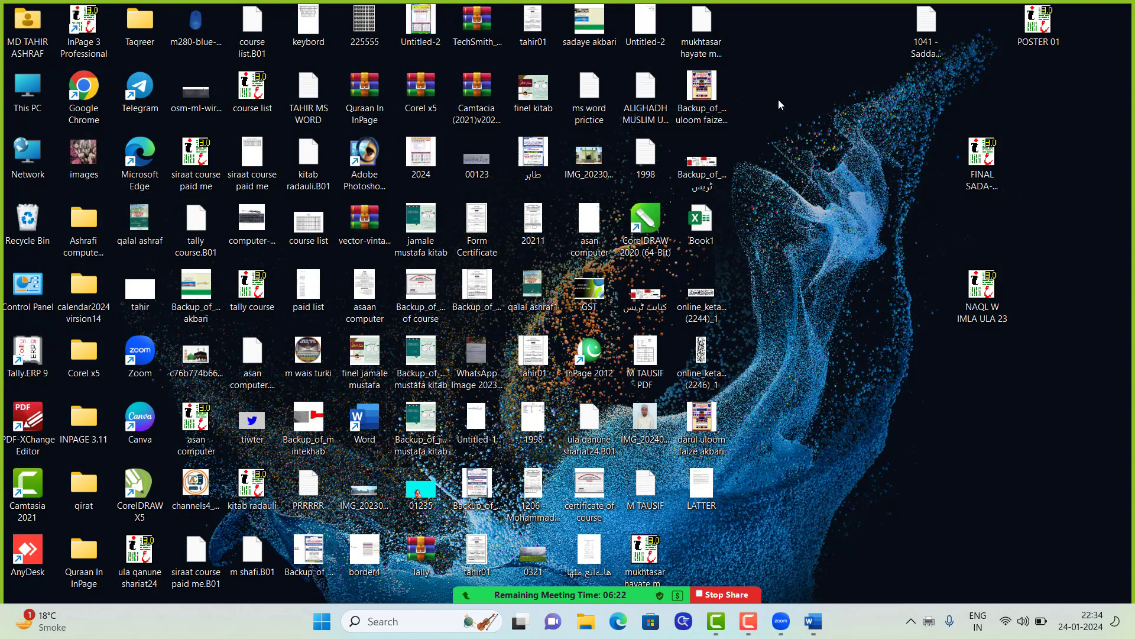
# Step: Refresh the desktop, restore the Letters1 window, and scroll through the merged letters
pyautogui.rightClick(820, 177)
pyautogui.click(825, 168)
pyautogui.rightClick(785, 92)
pyautogui.click(809, 157)
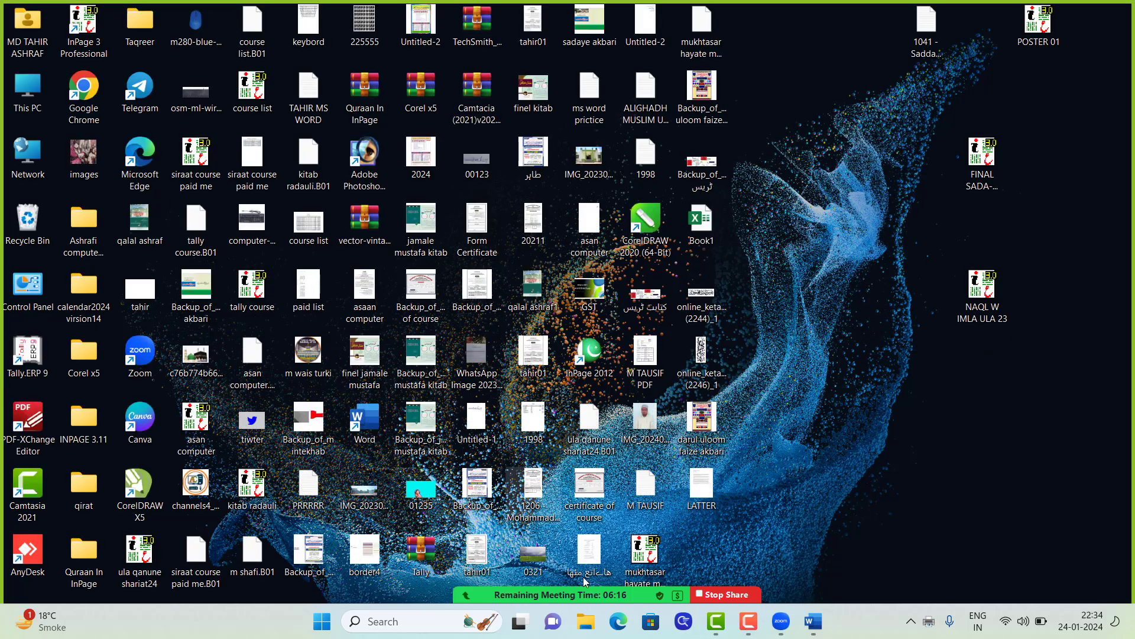
pyautogui.moveTo(814, 629)
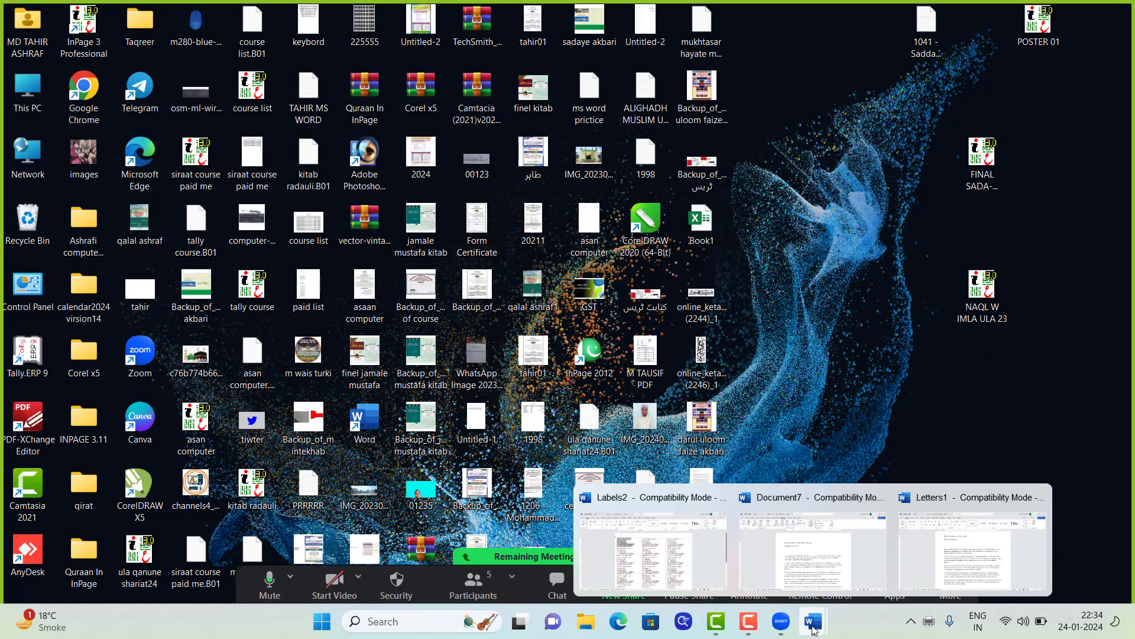
pyautogui.click(953, 566)
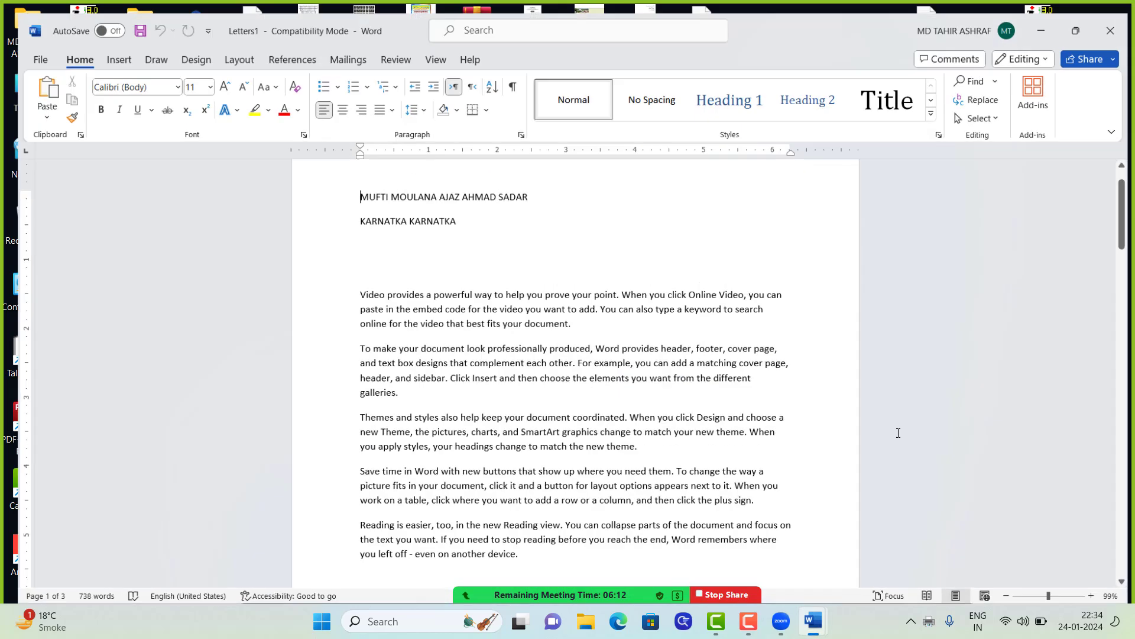
pyautogui.scroll(-8, 651, 254)
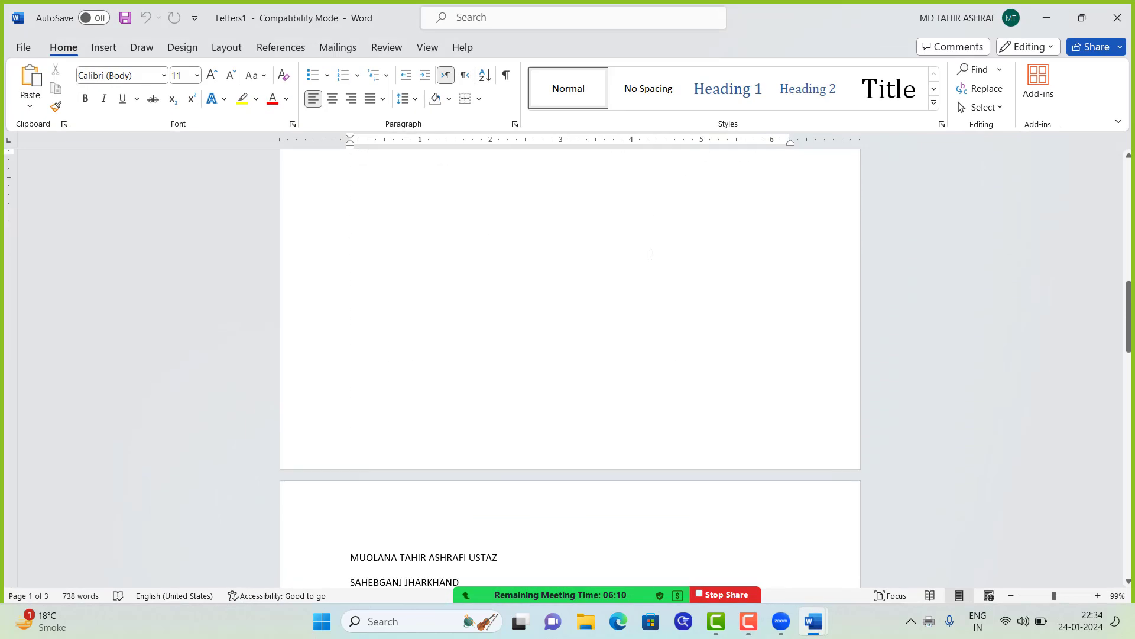
pyautogui.scroll(-15, 650, 254)
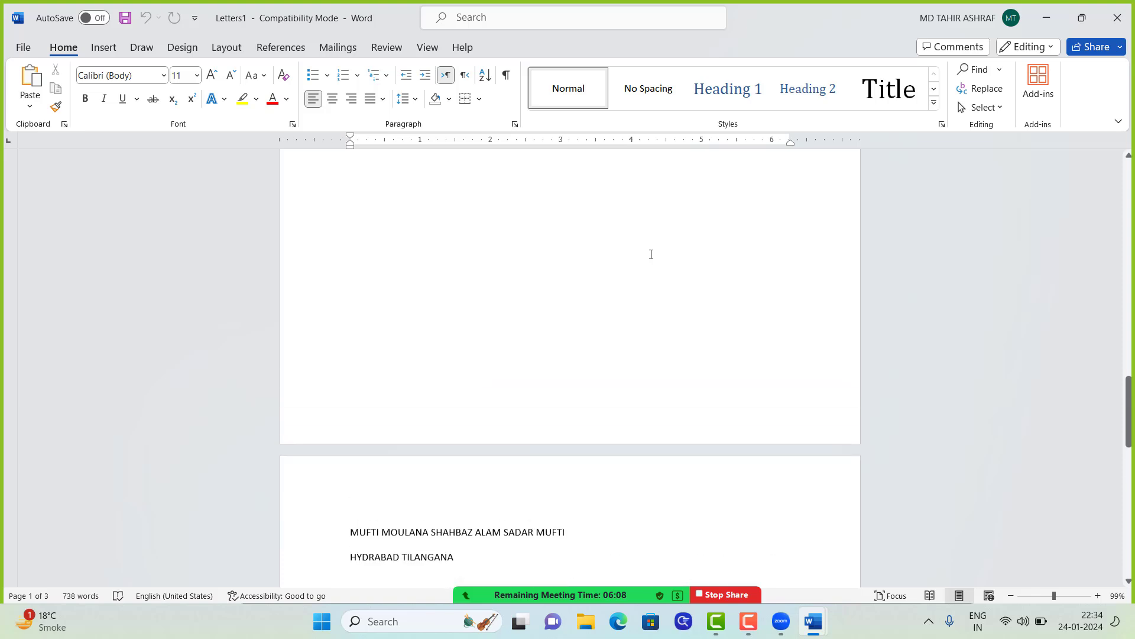
pyautogui.scroll(8, 651, 254)
# Step: Look at the Mailings Select Recipients list, then switch to the Review tools
pyautogui.click(339, 48)
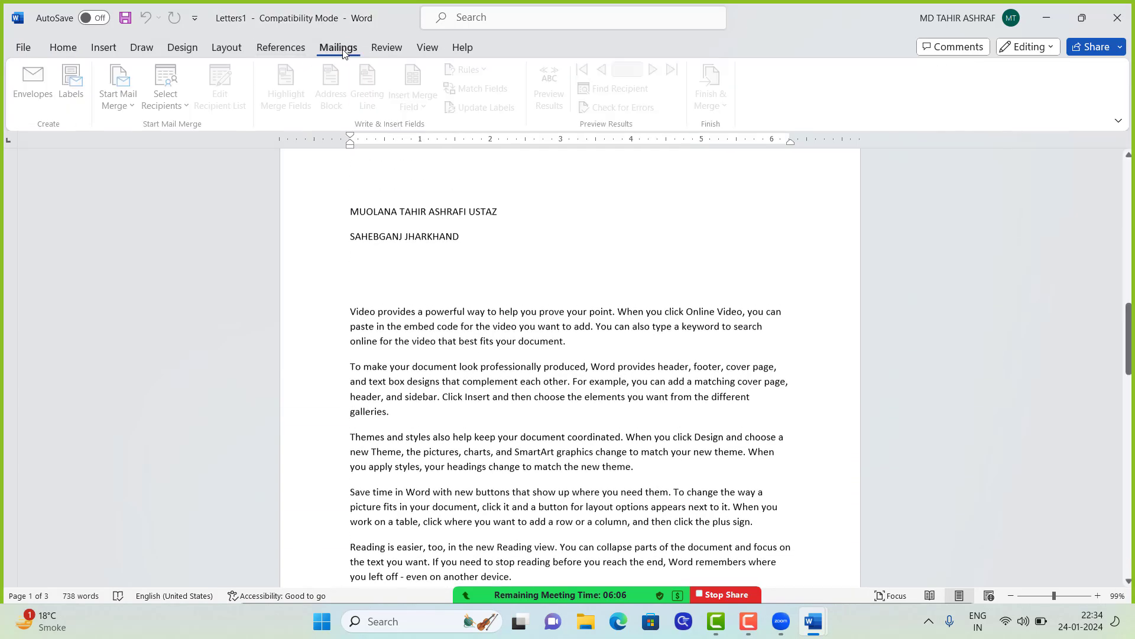
pyautogui.click(181, 108)
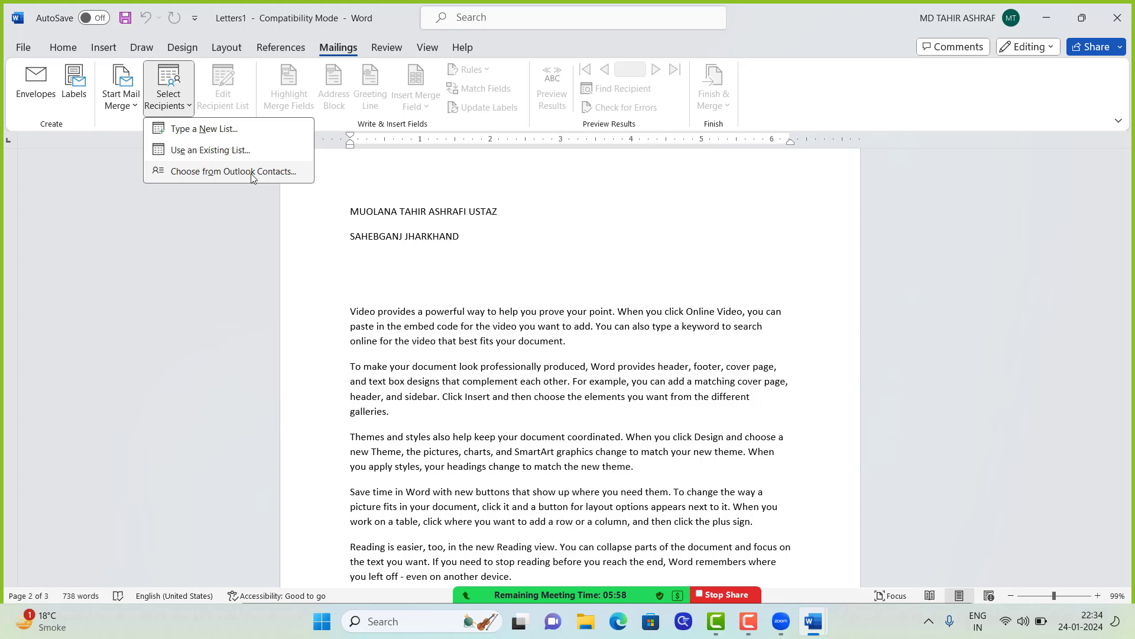
pyautogui.click(182, 96)
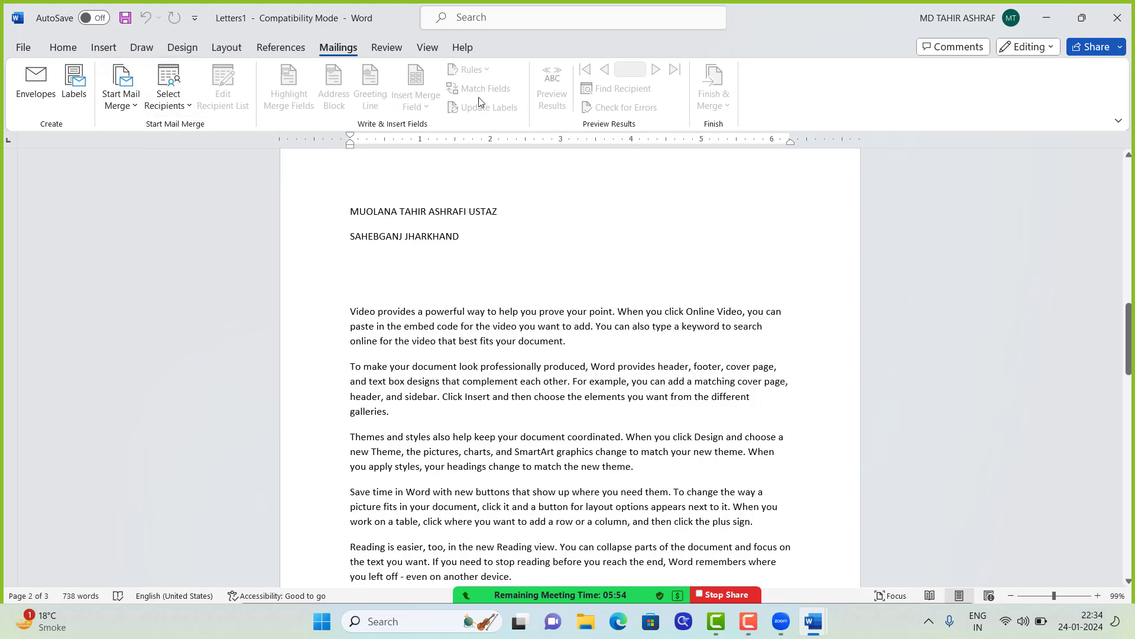
pyautogui.click(385, 49)
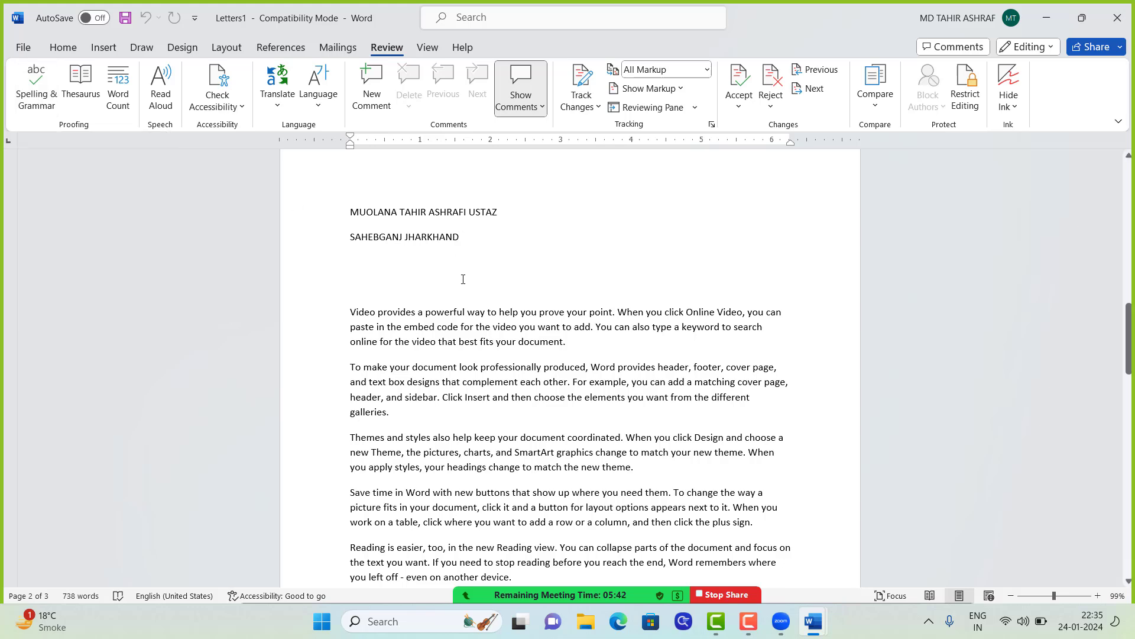
# Step: Run Spelling & Grammar on Letters1 from below the address and dismiss the completion message
pyautogui.click(413, 274)
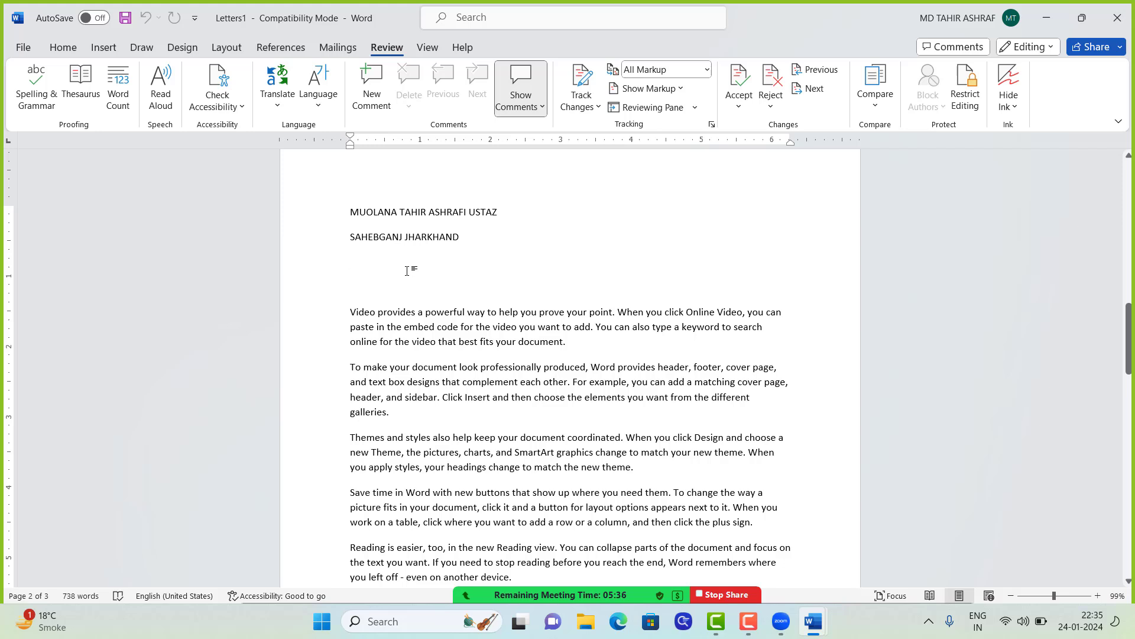
pyautogui.click(34, 94)
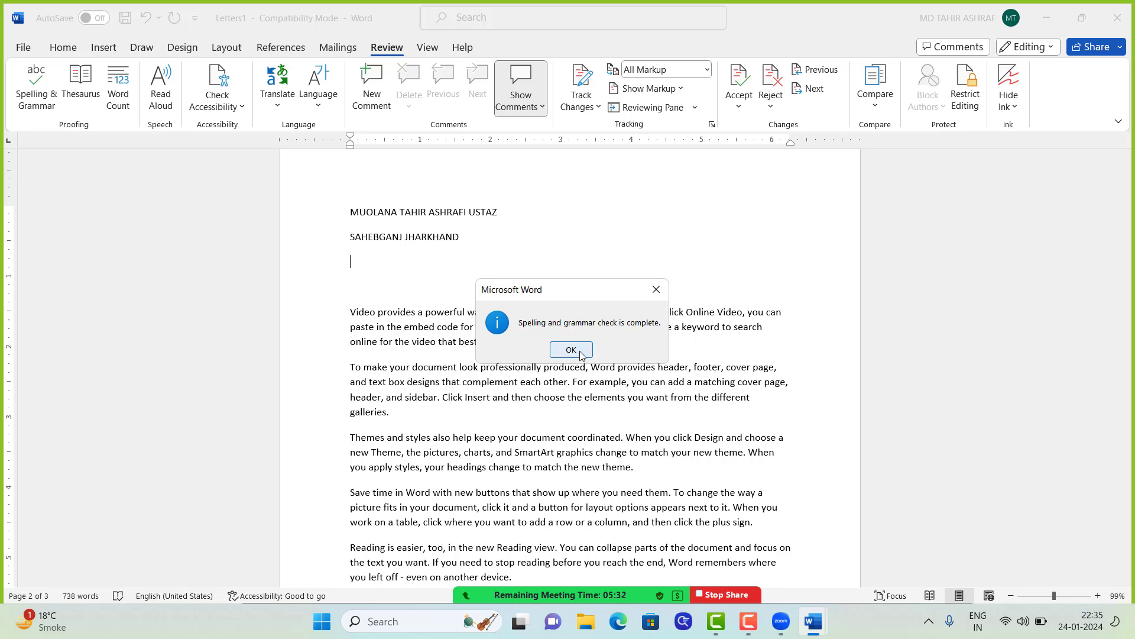
pyautogui.click(579, 352)
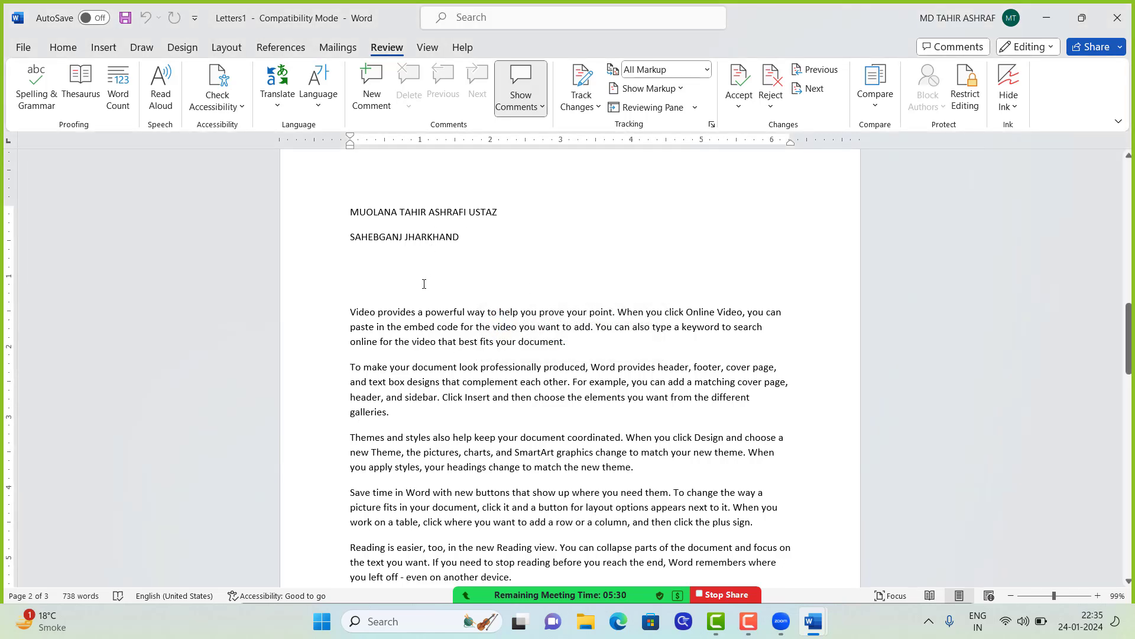
# Step: Type ELEFENT, spell-check it and the rest of the document, then start a new blank document
pyautogui.write('ELEFENT')
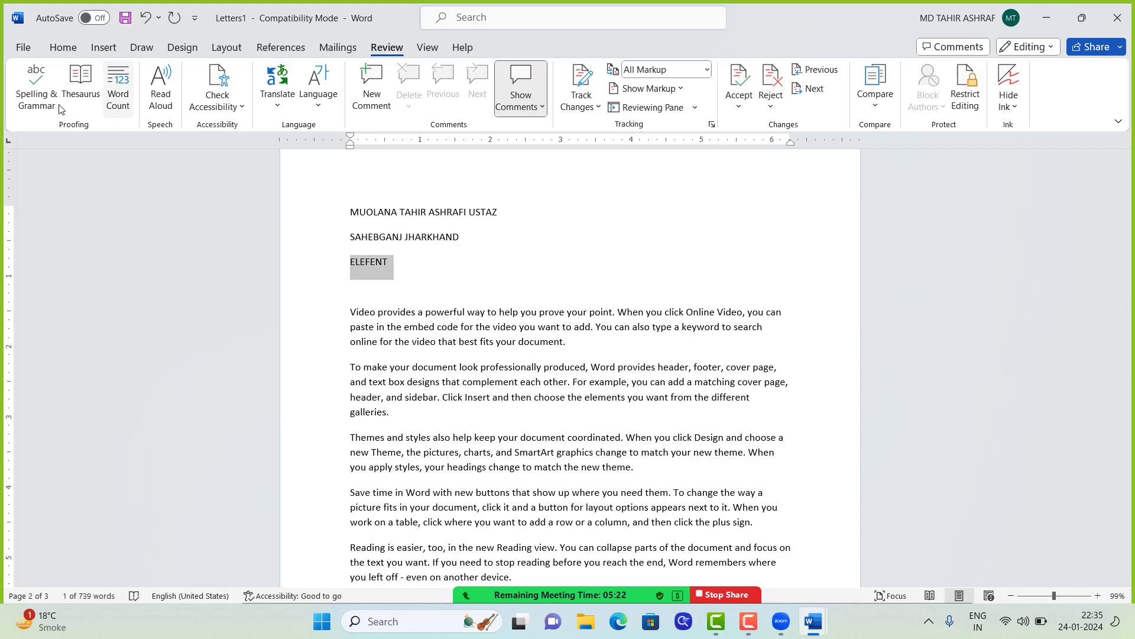
pyautogui.click(34, 100)
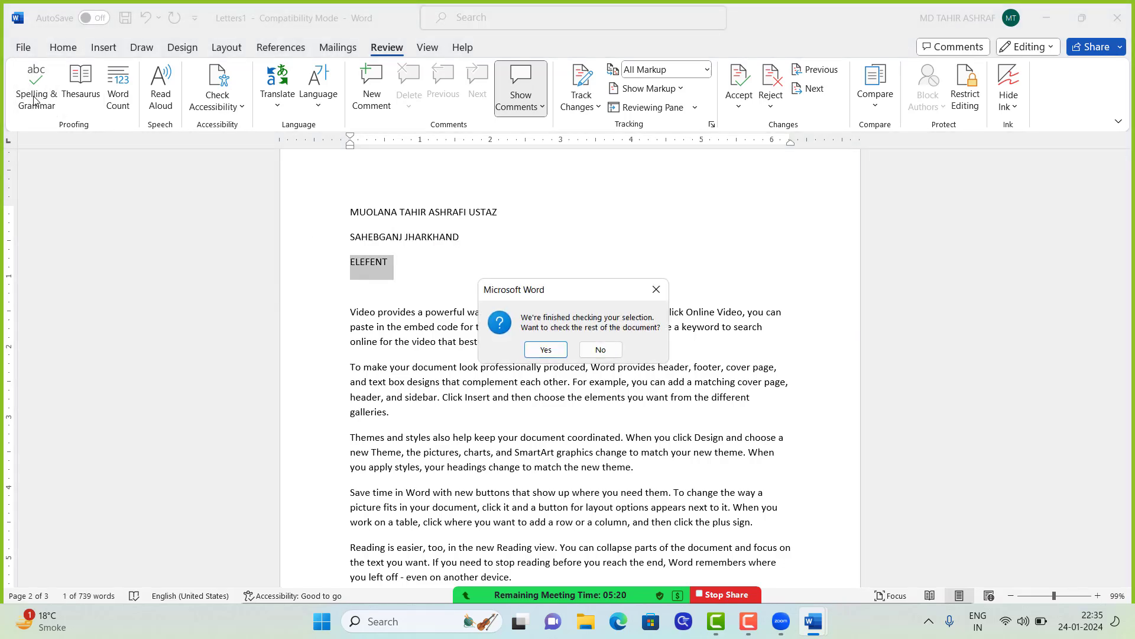
pyautogui.click(547, 352)
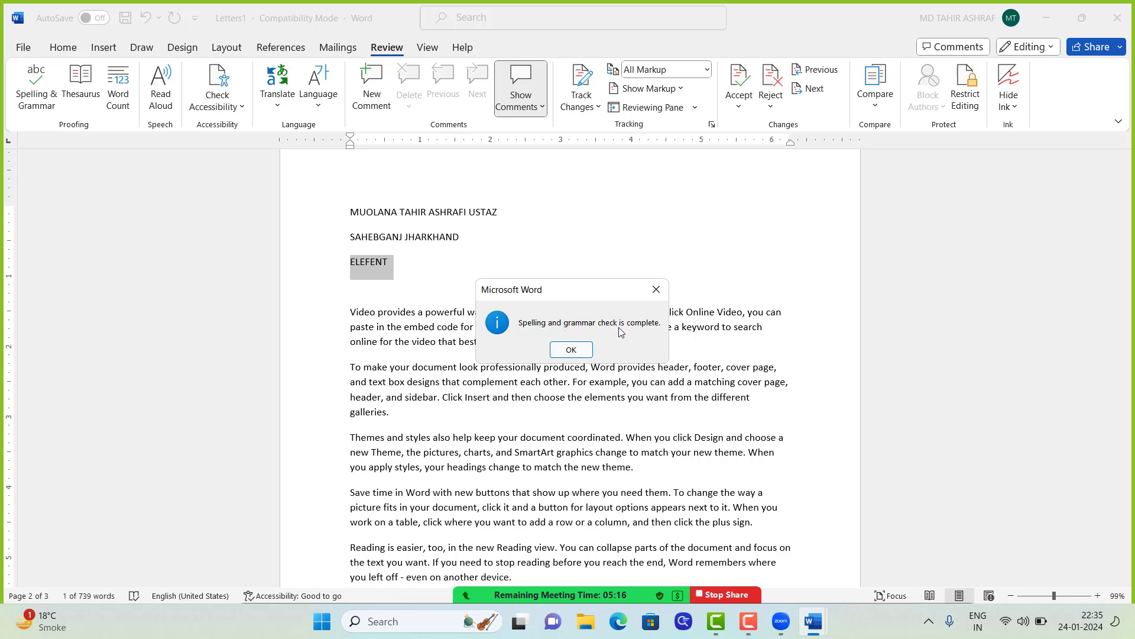
pyautogui.click(571, 350)
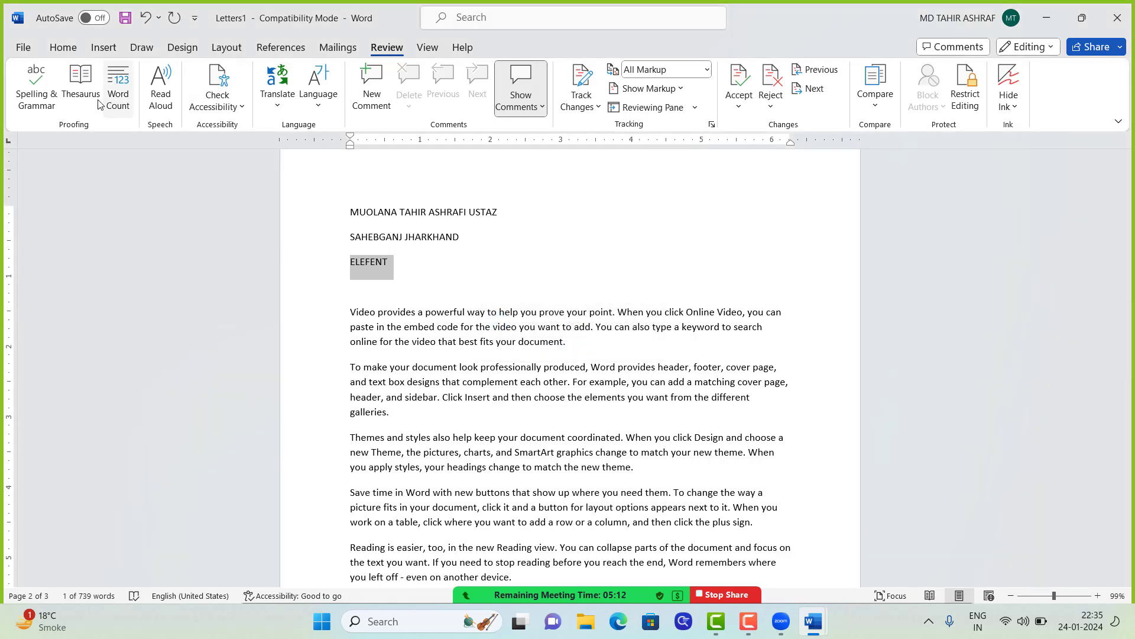
pyautogui.click(375, 267)
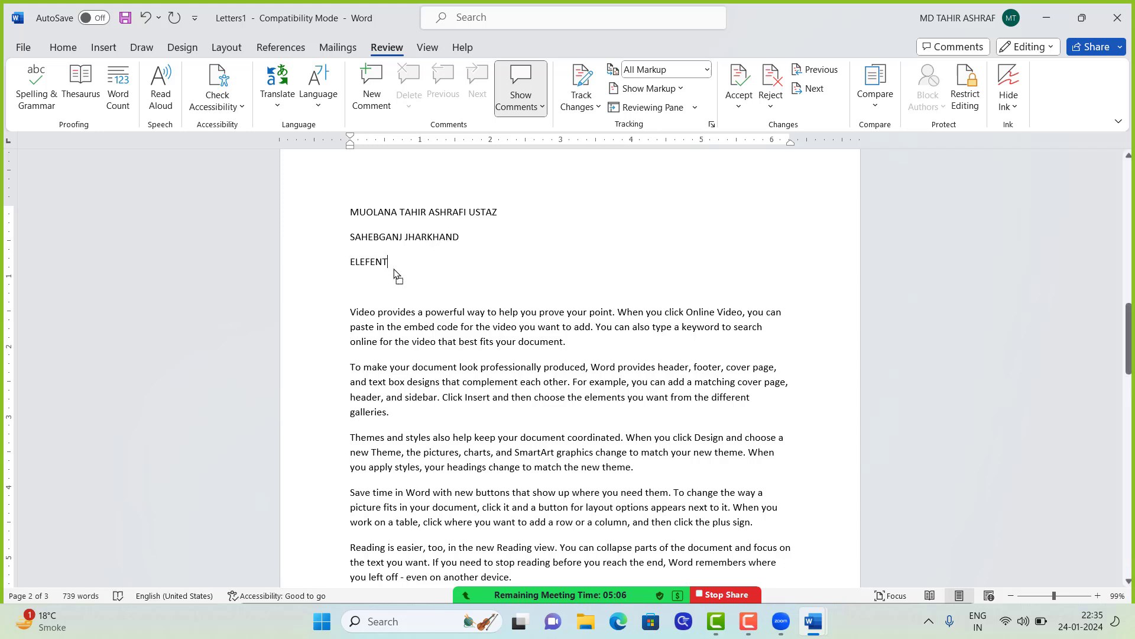
pyautogui.hotkey('ctrl', 'n')
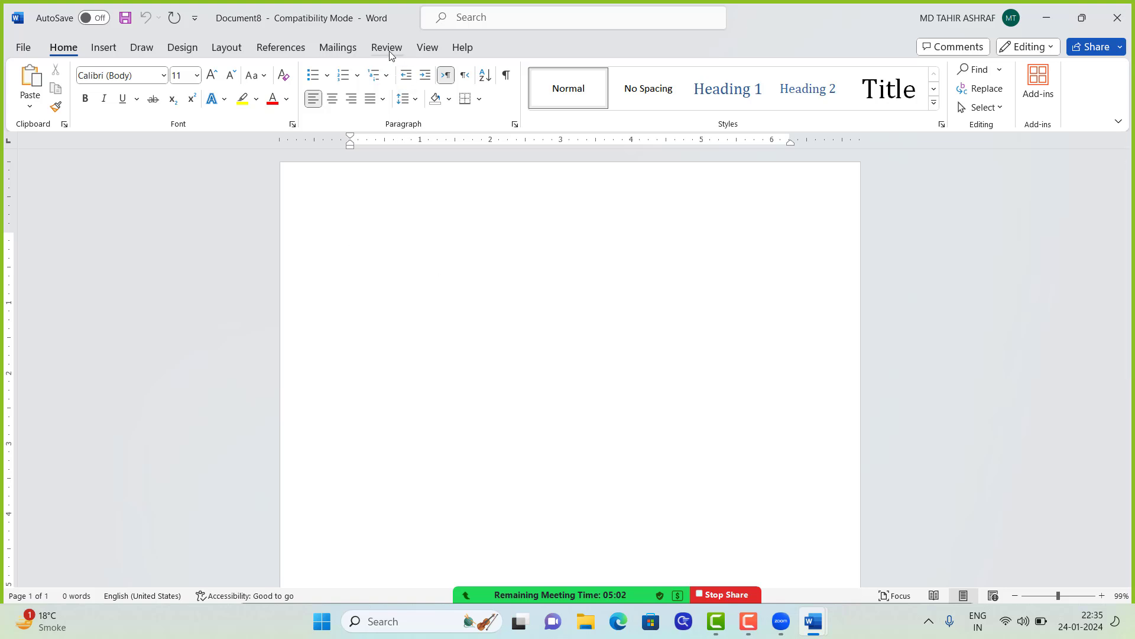
# Step: Spell-check the empty document, then type the word Elifent
pyautogui.click(388, 47)
pyautogui.click(42, 100)
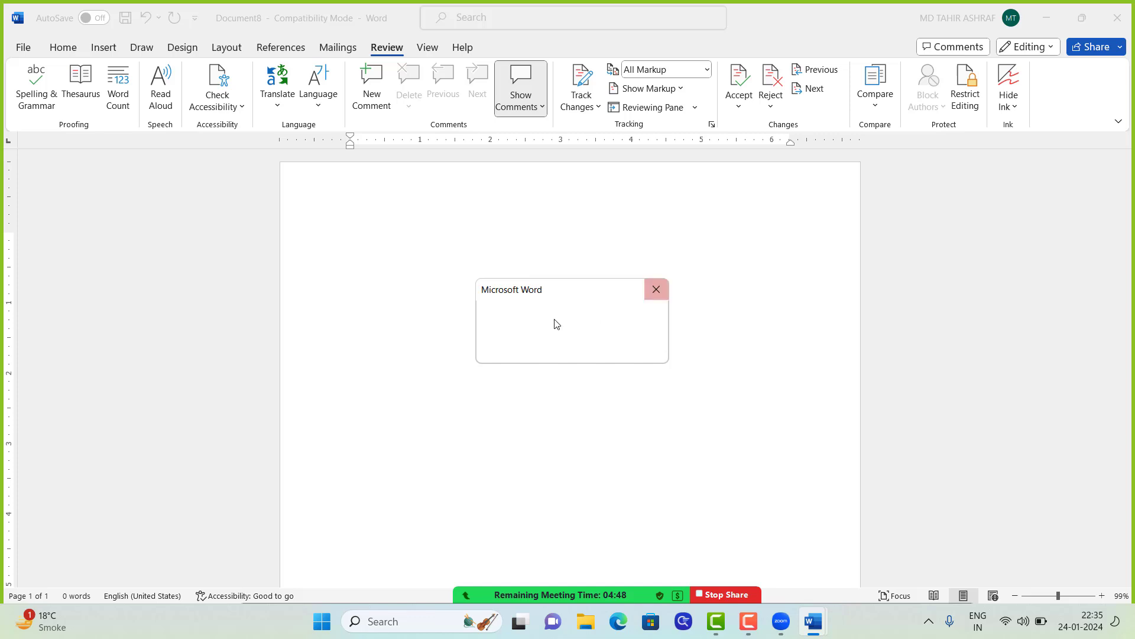
pyautogui.click(568, 351)
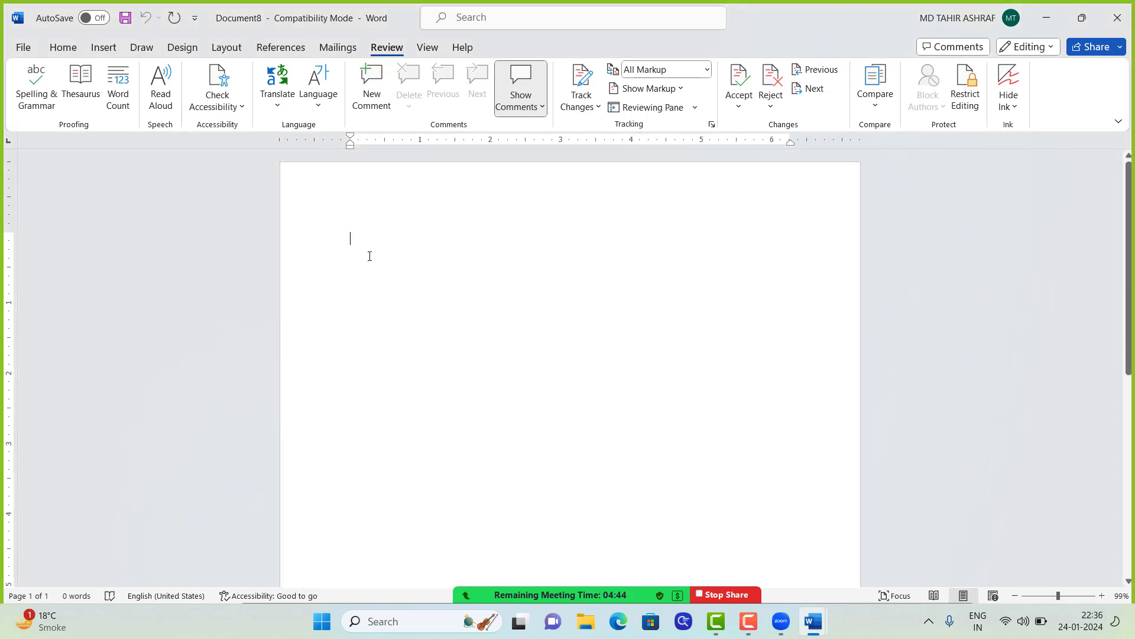
pyautogui.write('DFD')
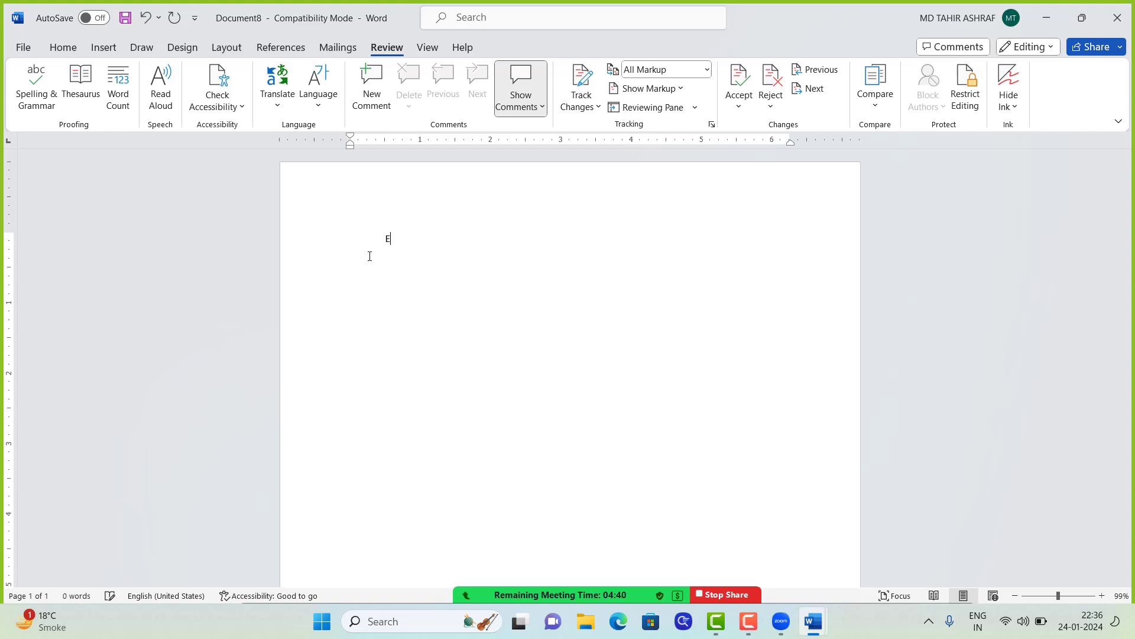
pyautogui.press('BackSpace')
pyautogui.press('BackSpace')
pyautogui.write('lifent')
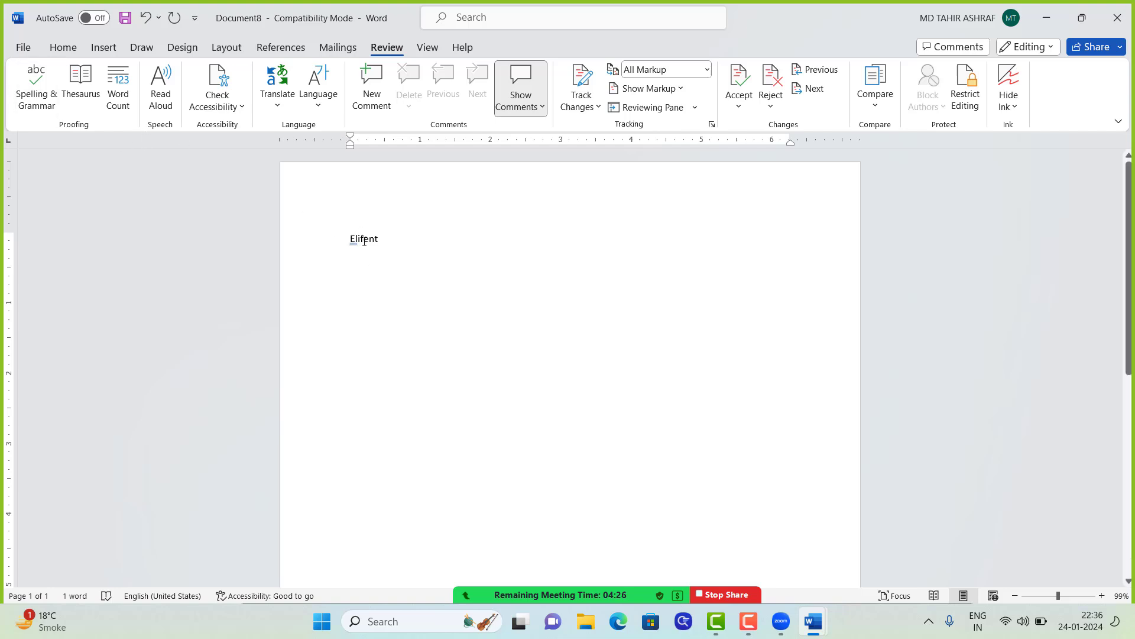
# Step: Look at the AutoCorrect options and the shortcut menu for Elifent, then select the word
pyautogui.click(358, 252)
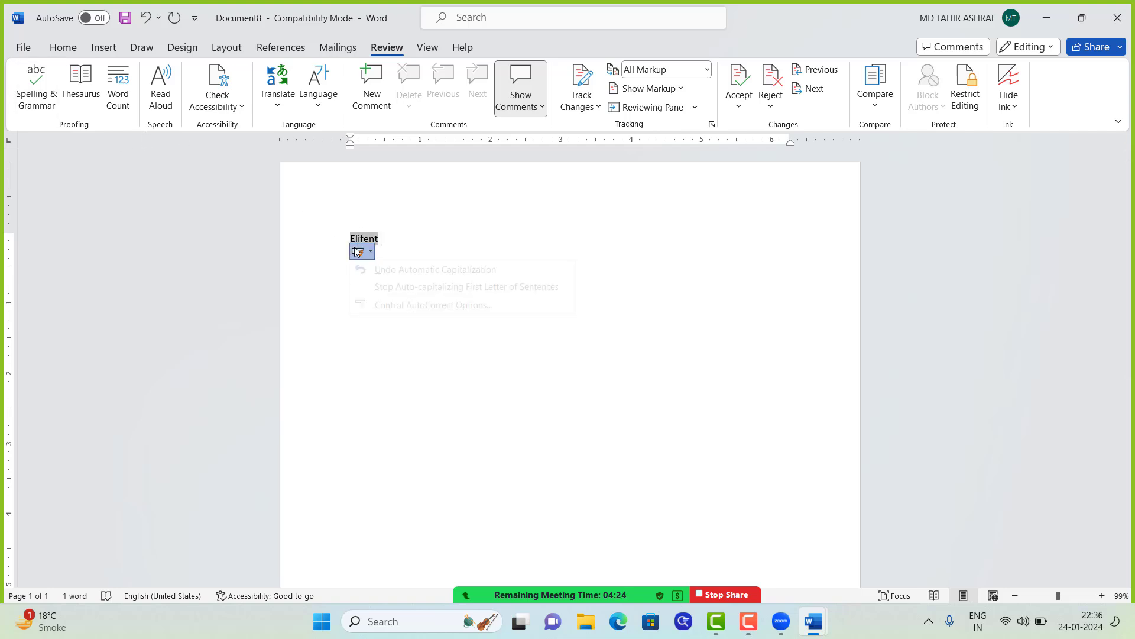
pyautogui.click(362, 255)
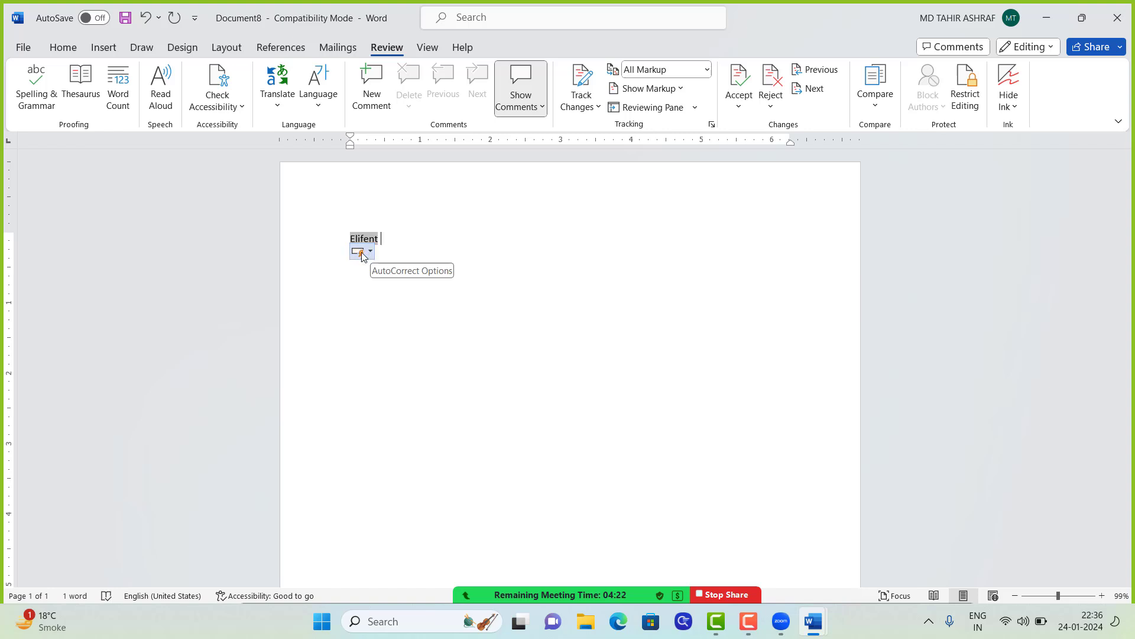
pyautogui.click(357, 251)
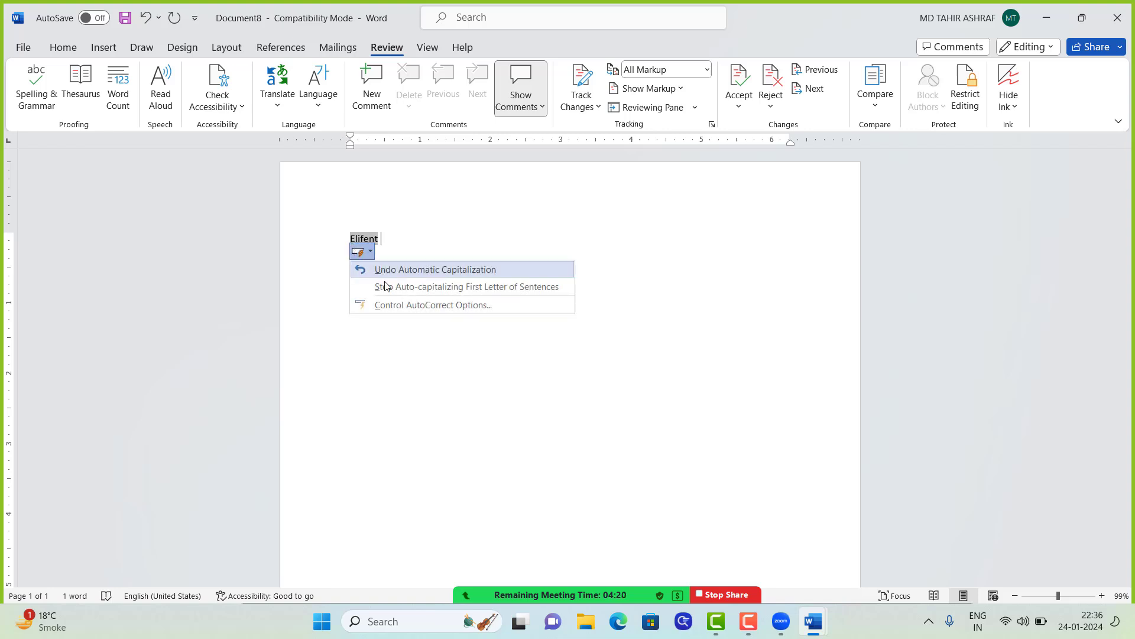
pyautogui.click(370, 252)
pyautogui.click(370, 253)
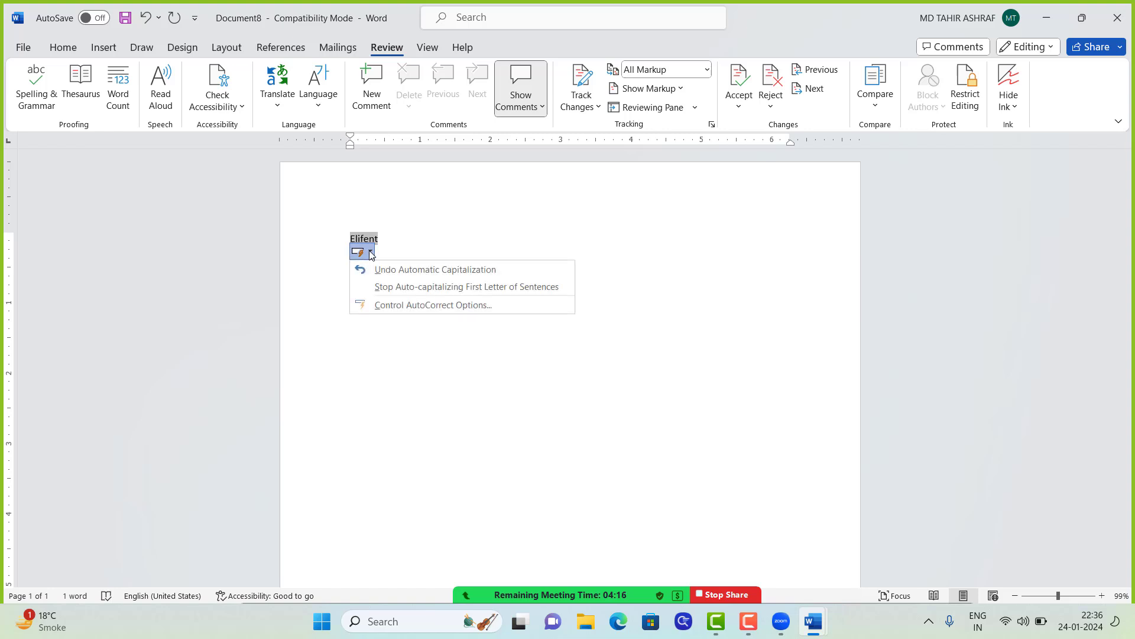
pyautogui.click(369, 255)
pyautogui.click(362, 254)
pyautogui.click(369, 243)
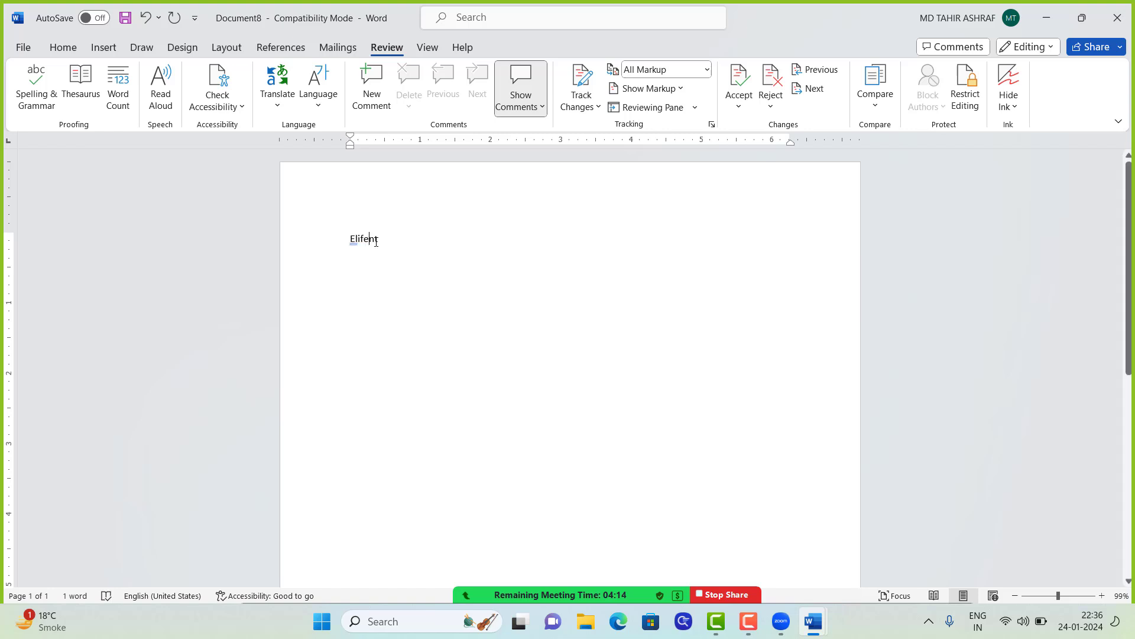
pyautogui.rightClick(361, 250)
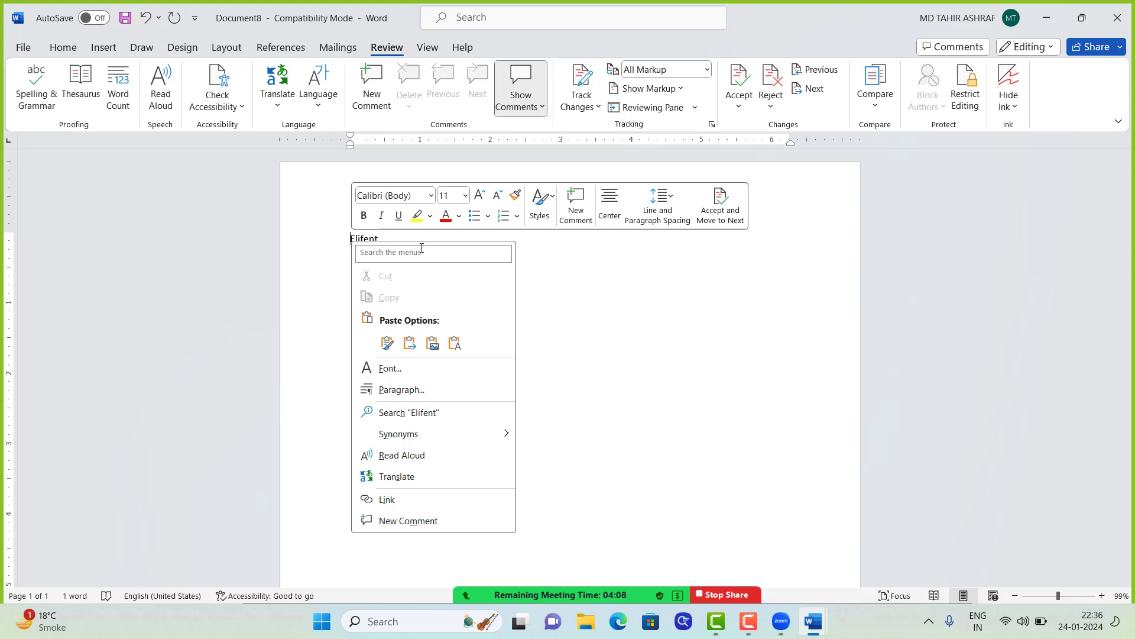
pyautogui.click(550, 299)
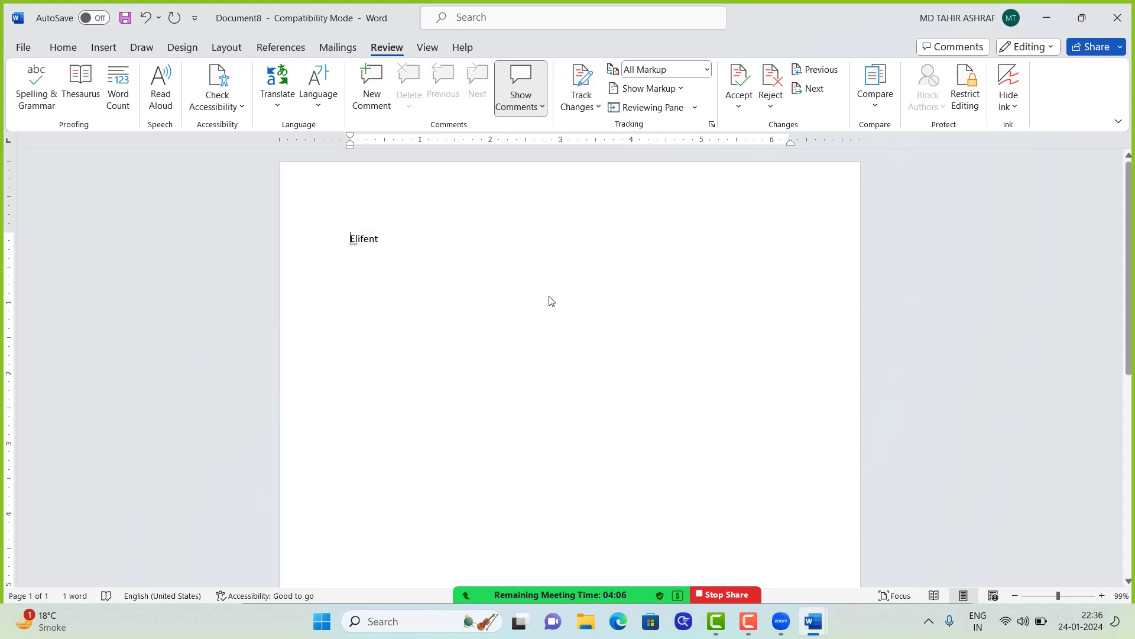
pyautogui.doubleClick(374, 244)
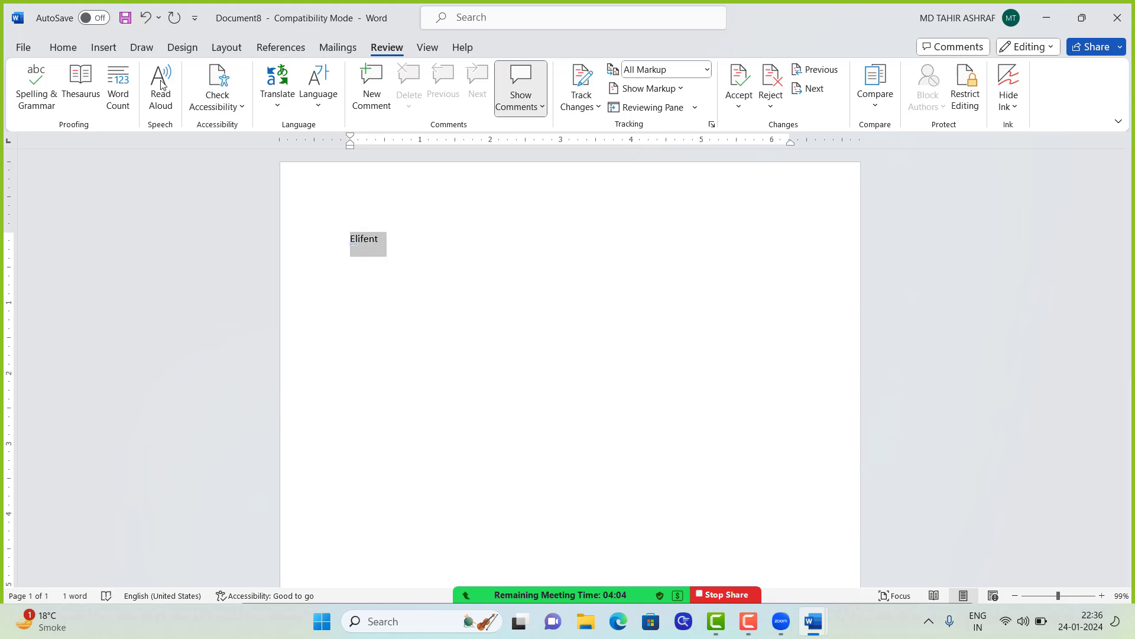
# Step: Spell-check Elifent, replacing it with the suggestion Eluent, and finish checking the document
pyautogui.click(54, 96)
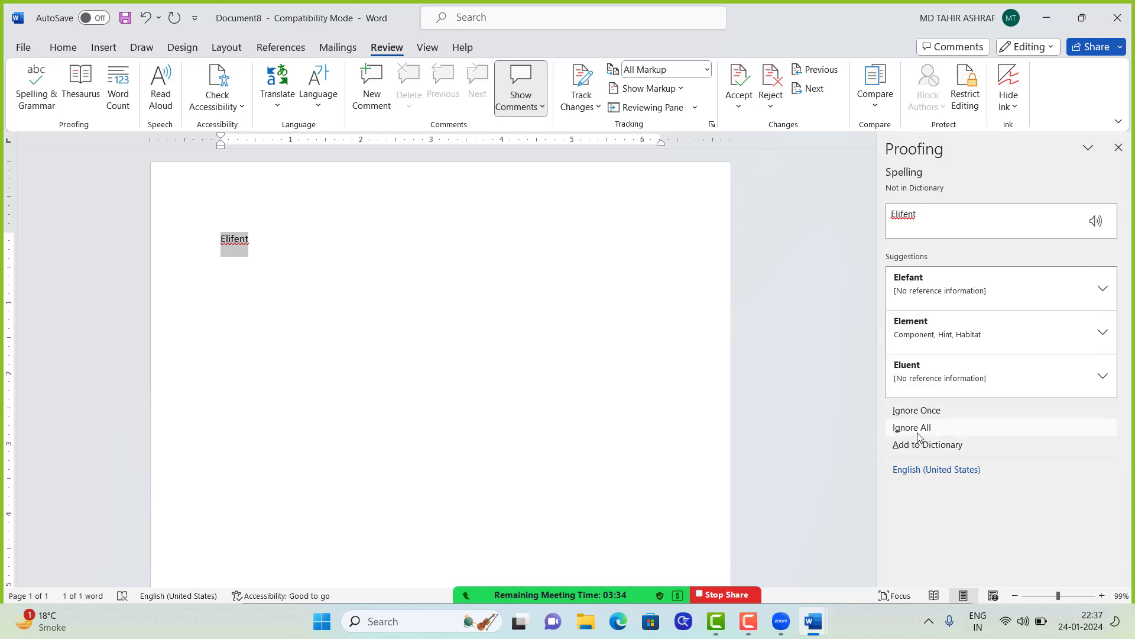
pyautogui.click(914, 375)
pyautogui.click(545, 351)
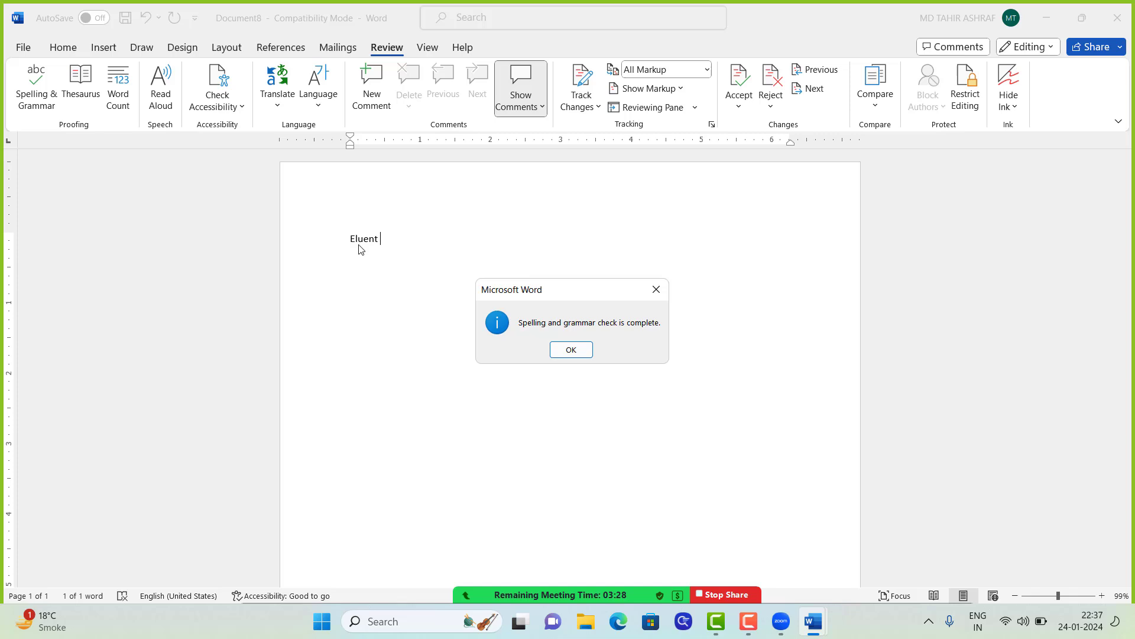
pyautogui.click(571, 349)
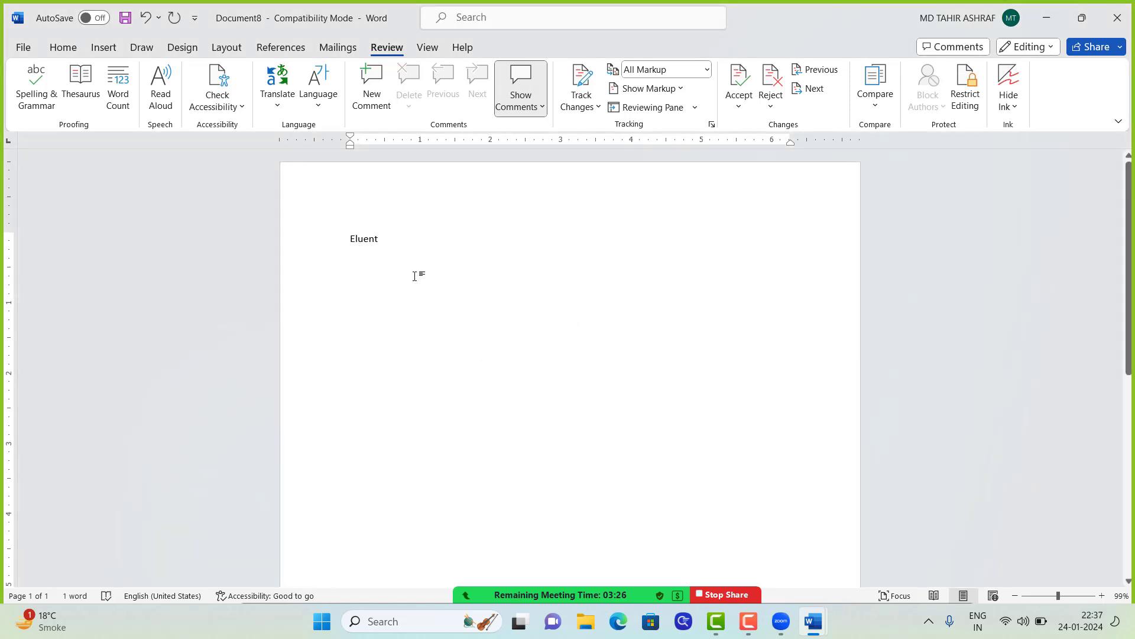
# Step: Select Eluent and spell-check it and the rest of the document again
pyautogui.doubleClick(372, 240)
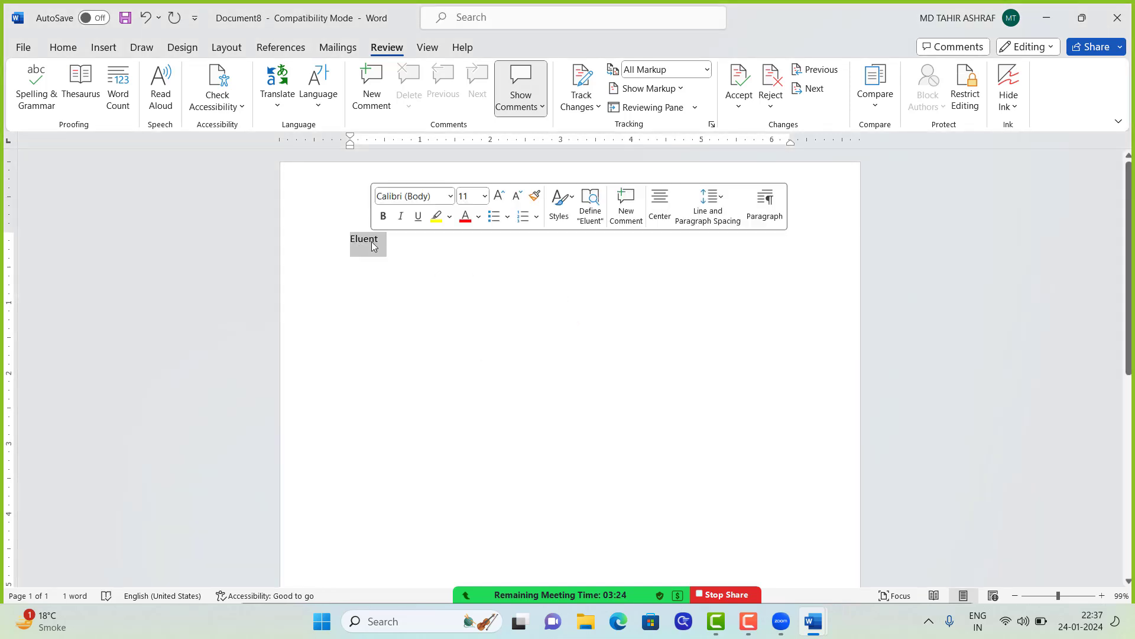
pyautogui.click(41, 104)
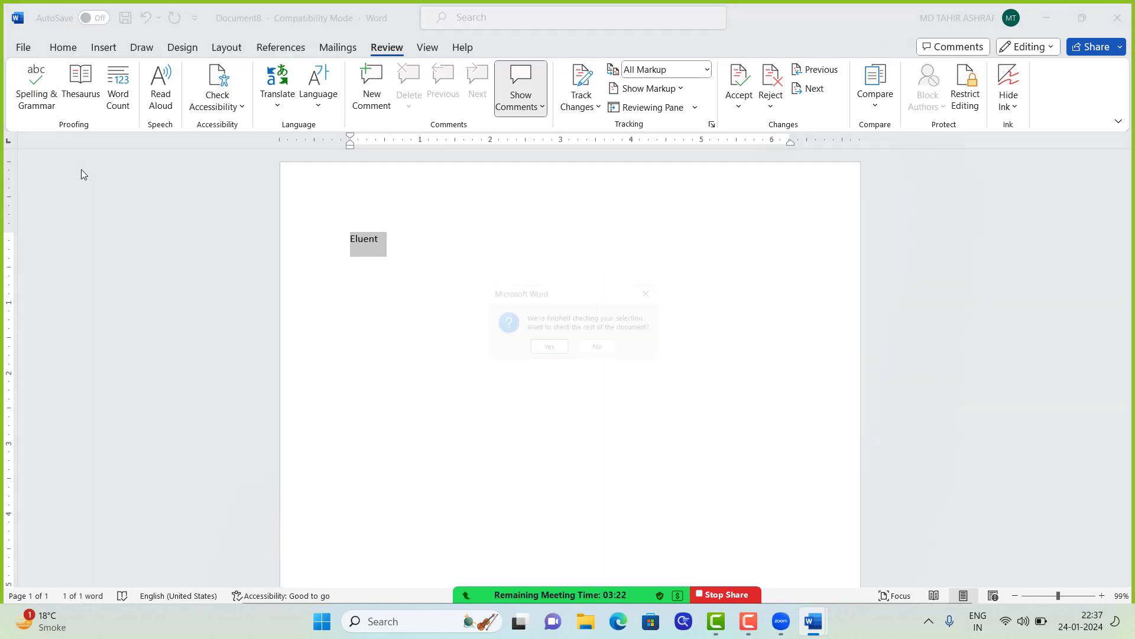
pyautogui.click(549, 351)
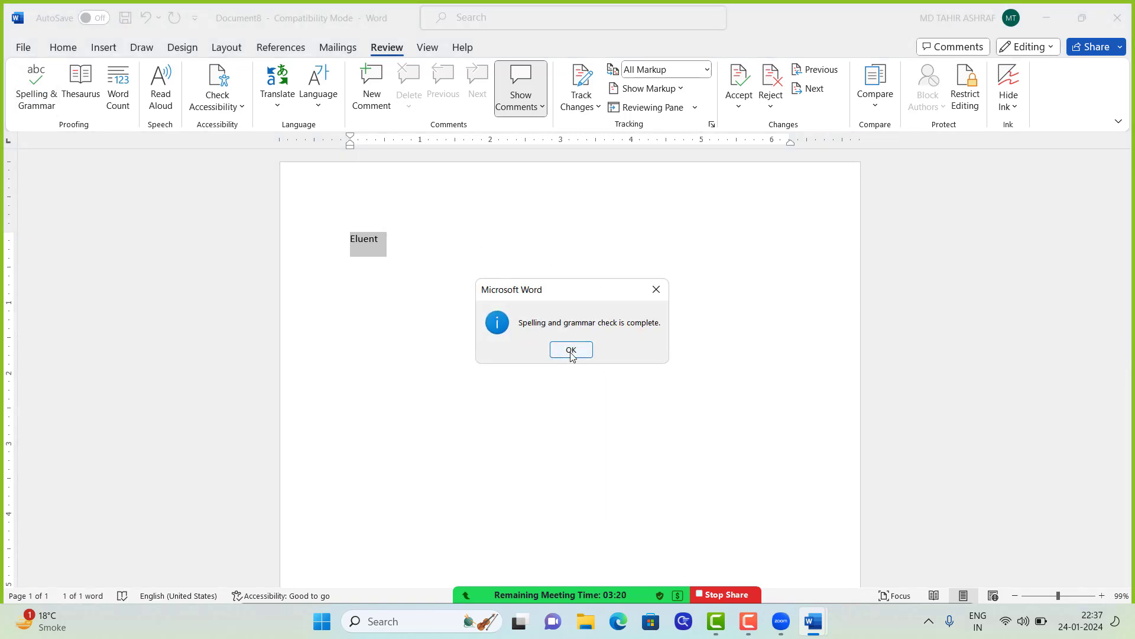
pyautogui.click(572, 350)
pyautogui.click(497, 299)
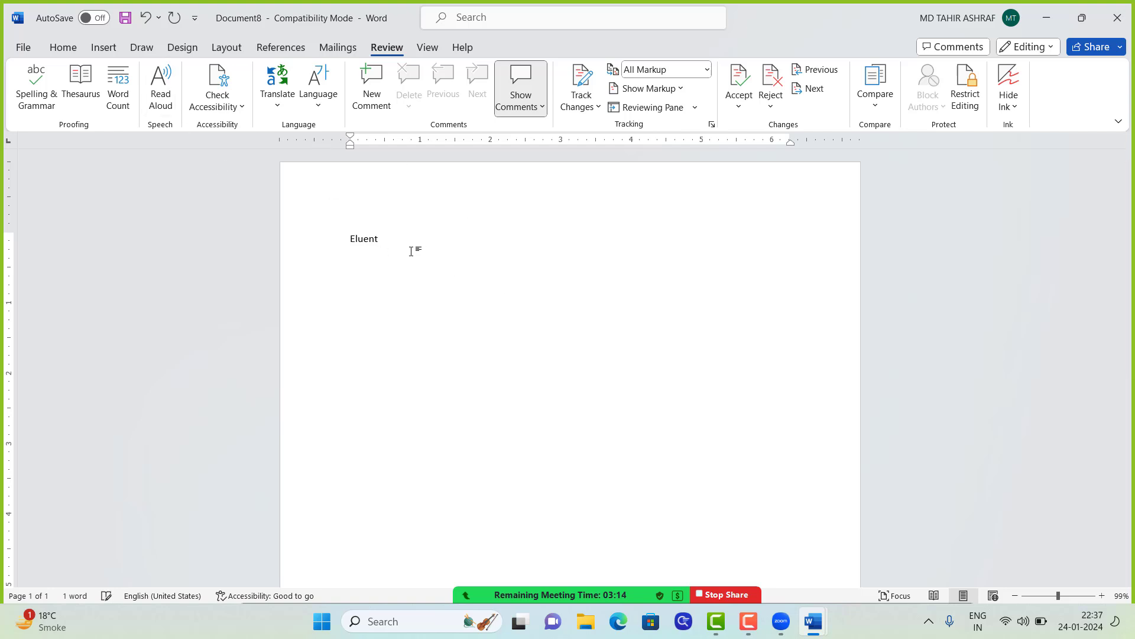
# Step: Type Entaer on a new line and check its AutoCorrect options without making changes
pyautogui.write('entae')
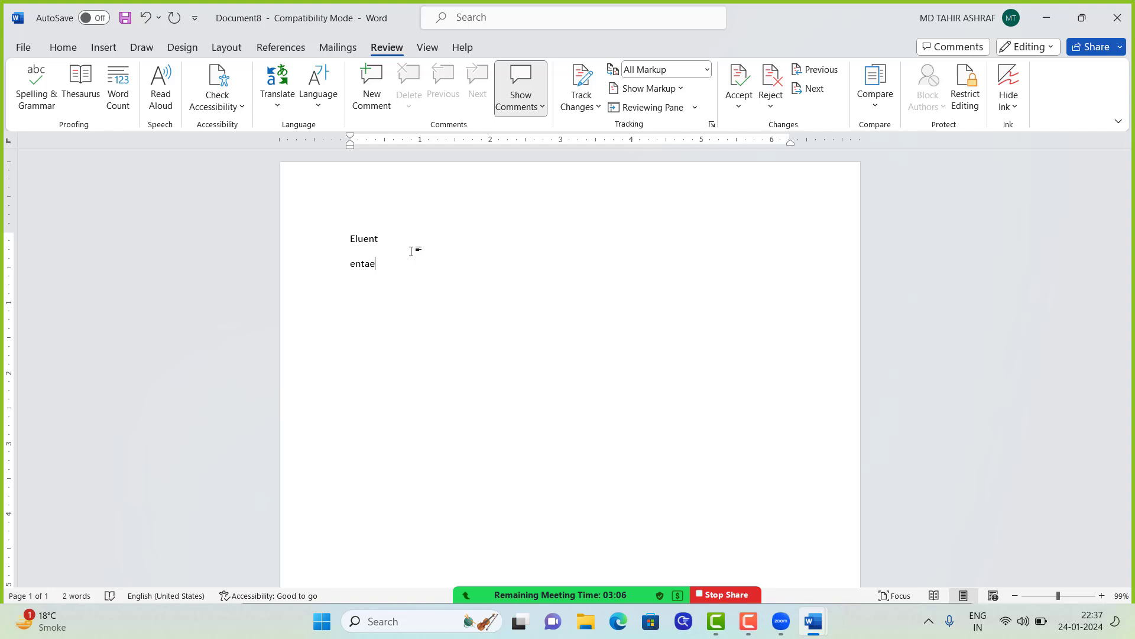
pyautogui.write('r')
pyautogui.press('Return')
pyautogui.doubleClick(371, 263)
pyautogui.click(377, 265)
pyautogui.moveTo(356, 278)
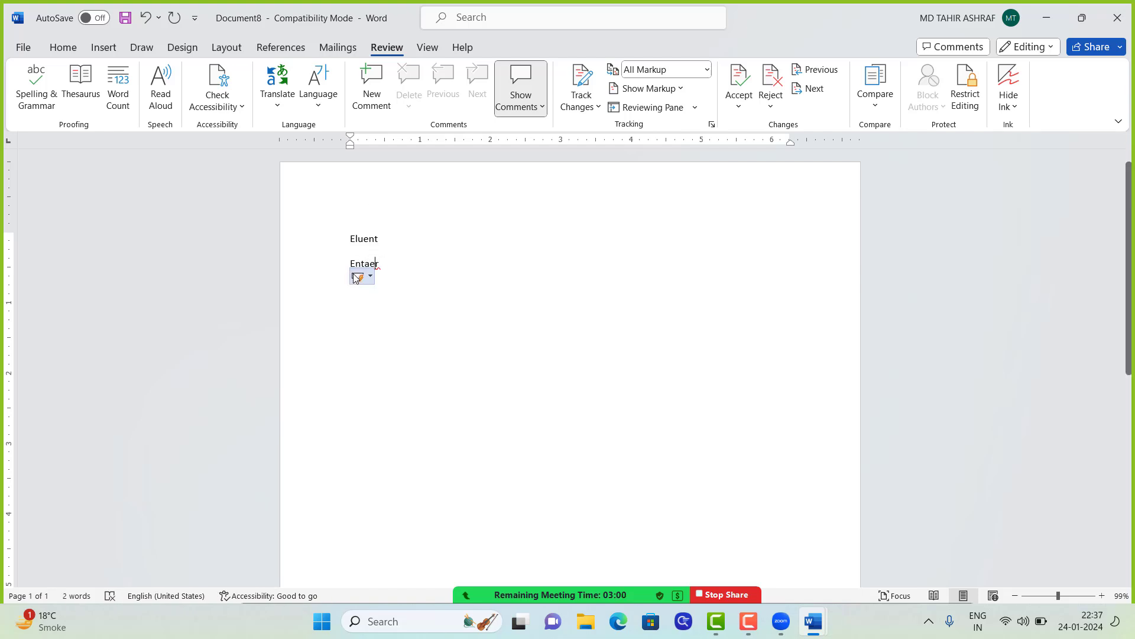
pyautogui.click(371, 277)
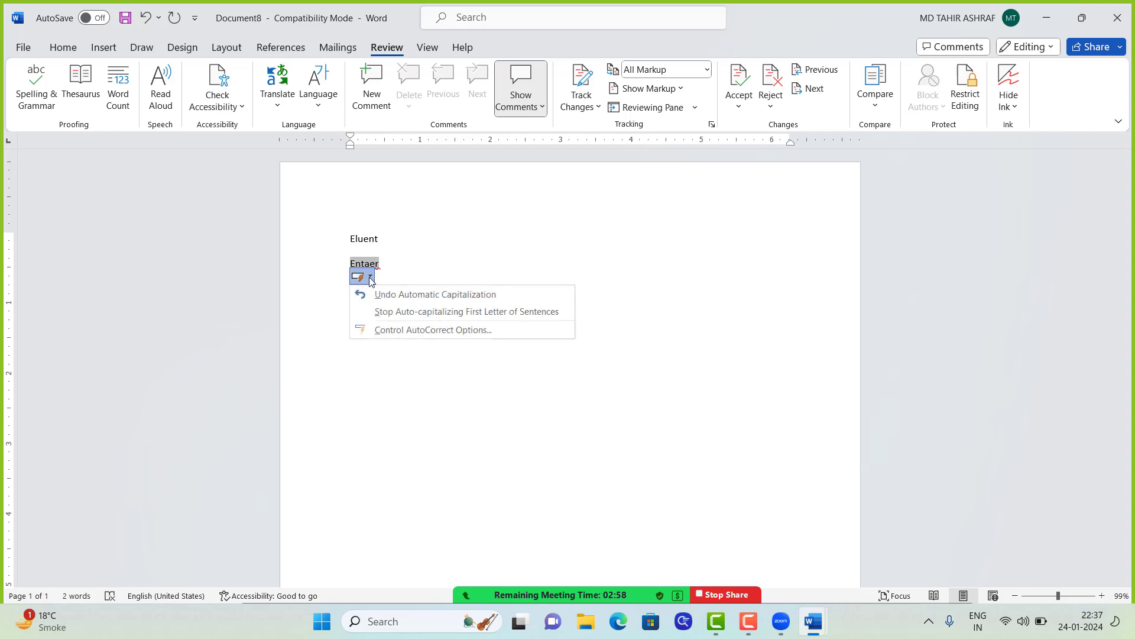
pyautogui.click(379, 262)
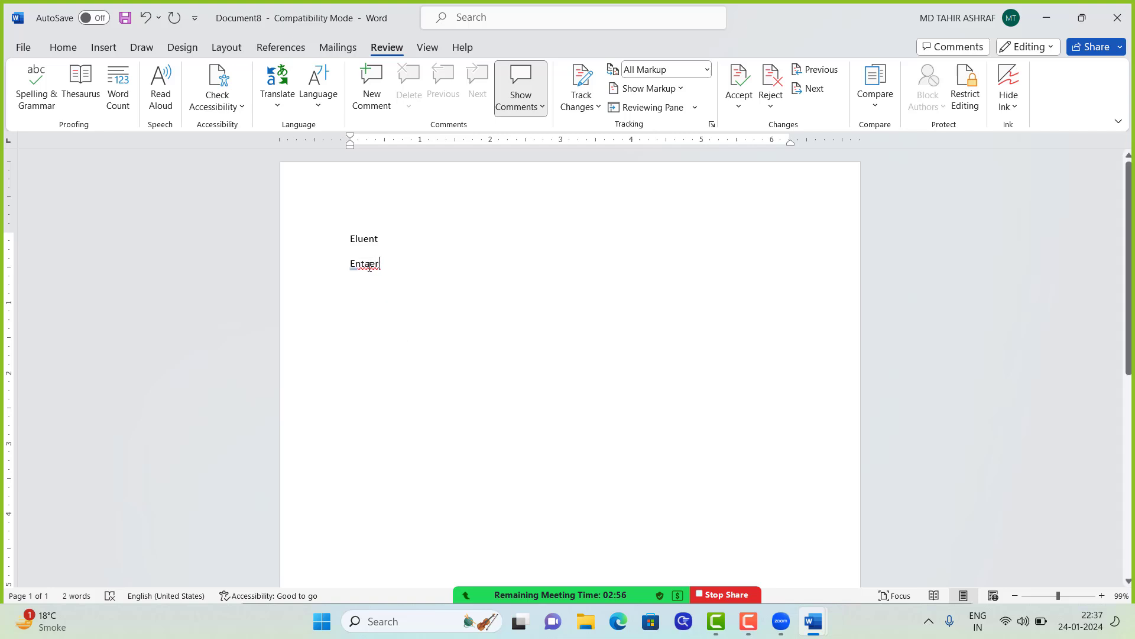
# Step: Spell-check Entaer and use Change All to correct it to Enter
pyautogui.doubleClick(370, 265)
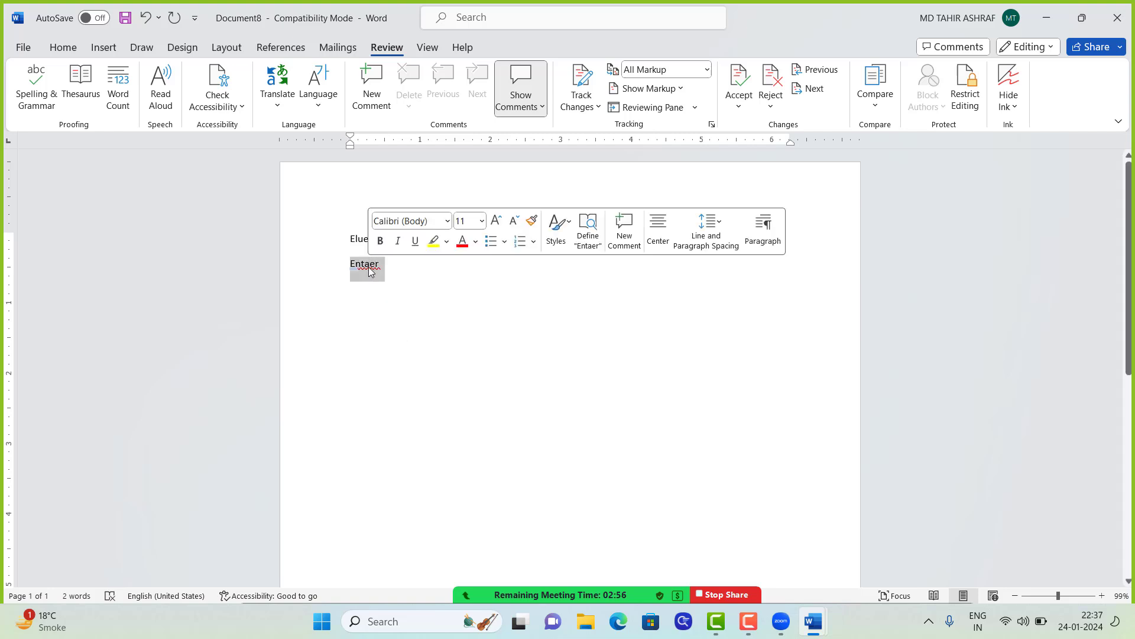
pyautogui.click(30, 101)
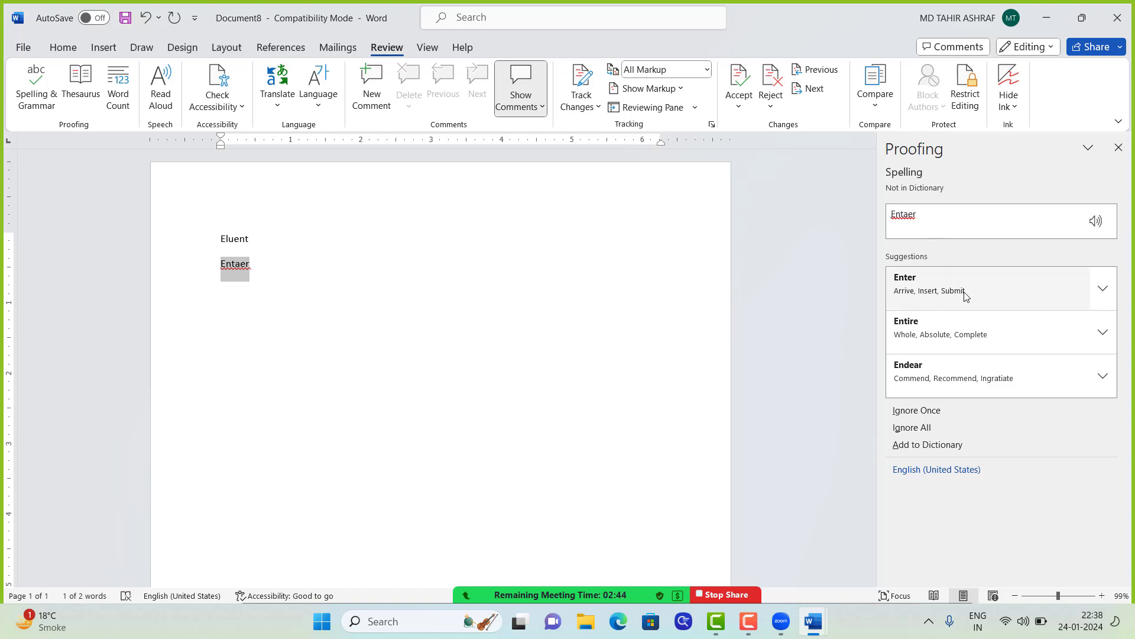
pyautogui.click(1103, 288)
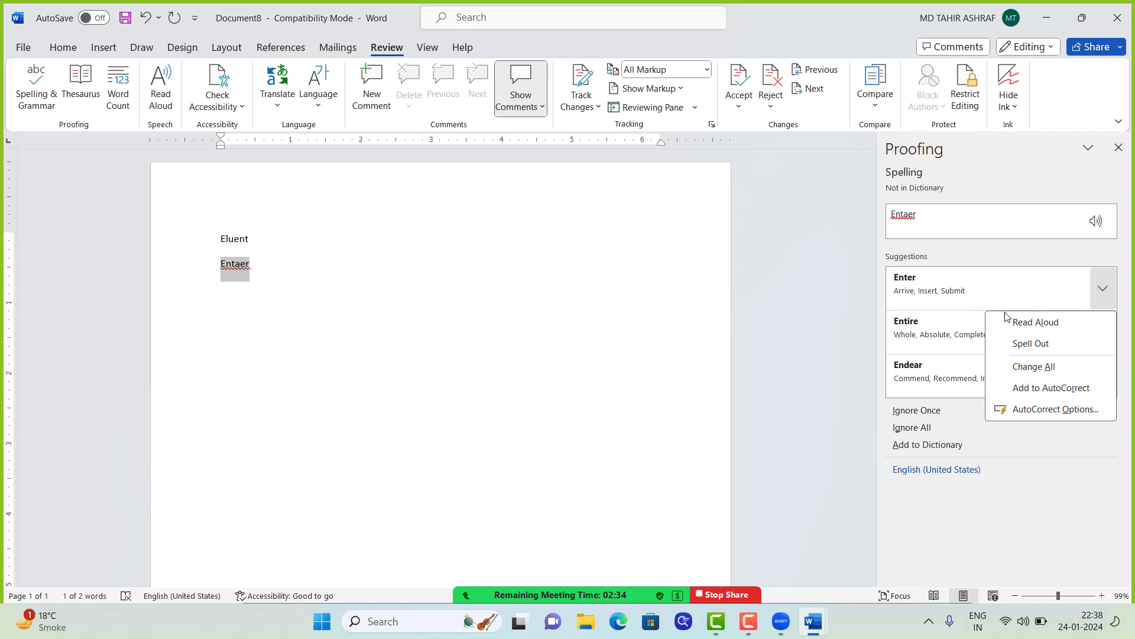
pyautogui.click(1103, 288)
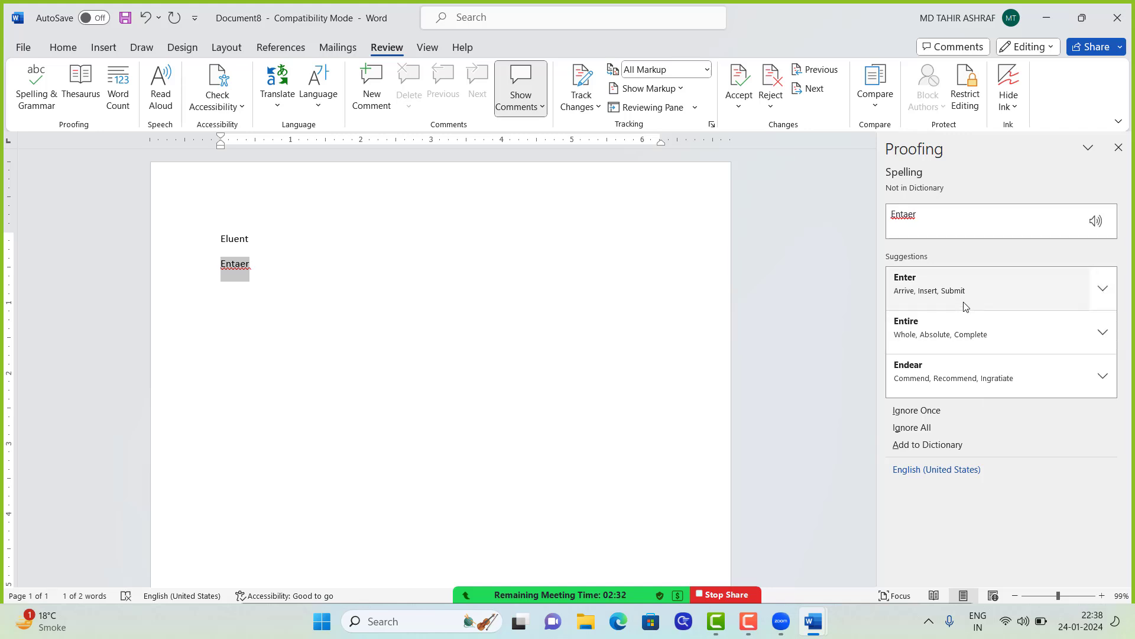
pyautogui.click(1103, 290)
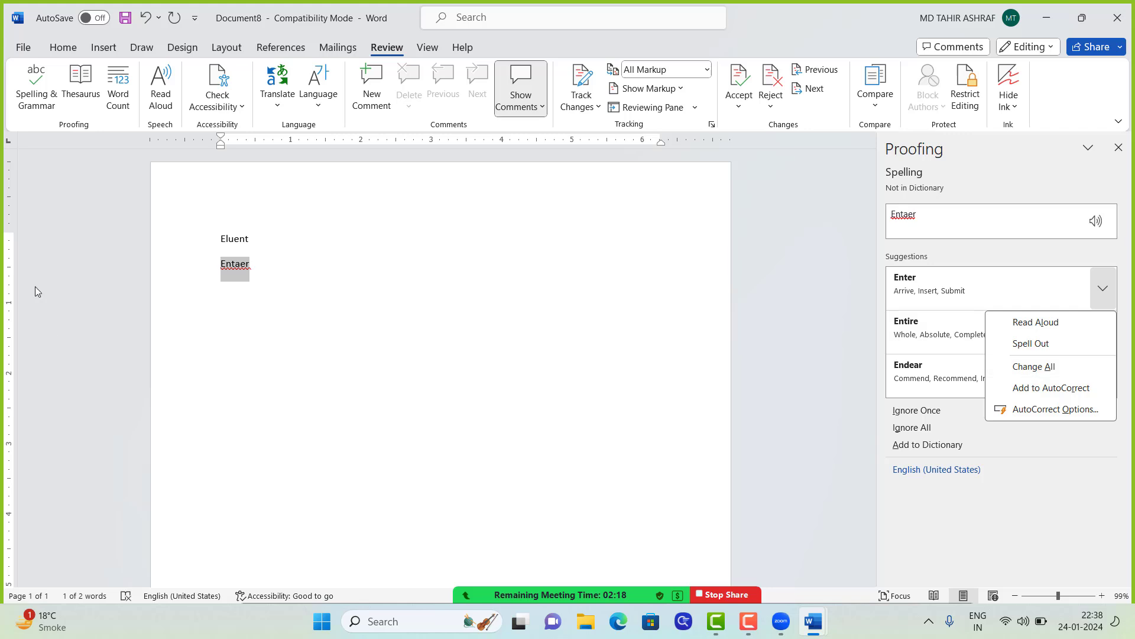
pyautogui.click(1035, 367)
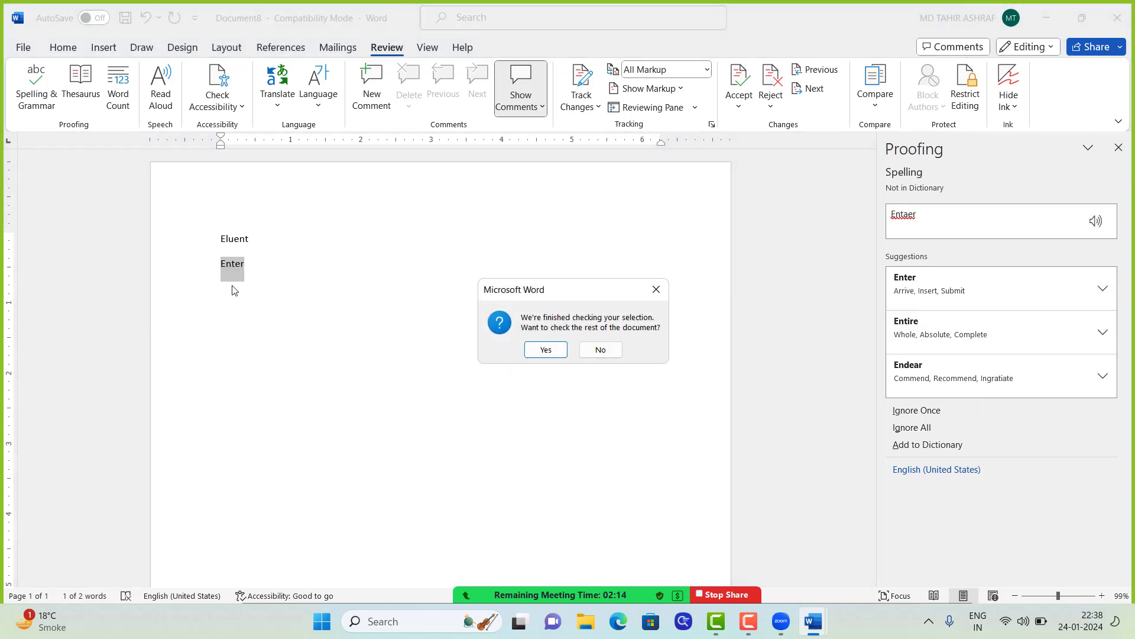
pyautogui.click(545, 349)
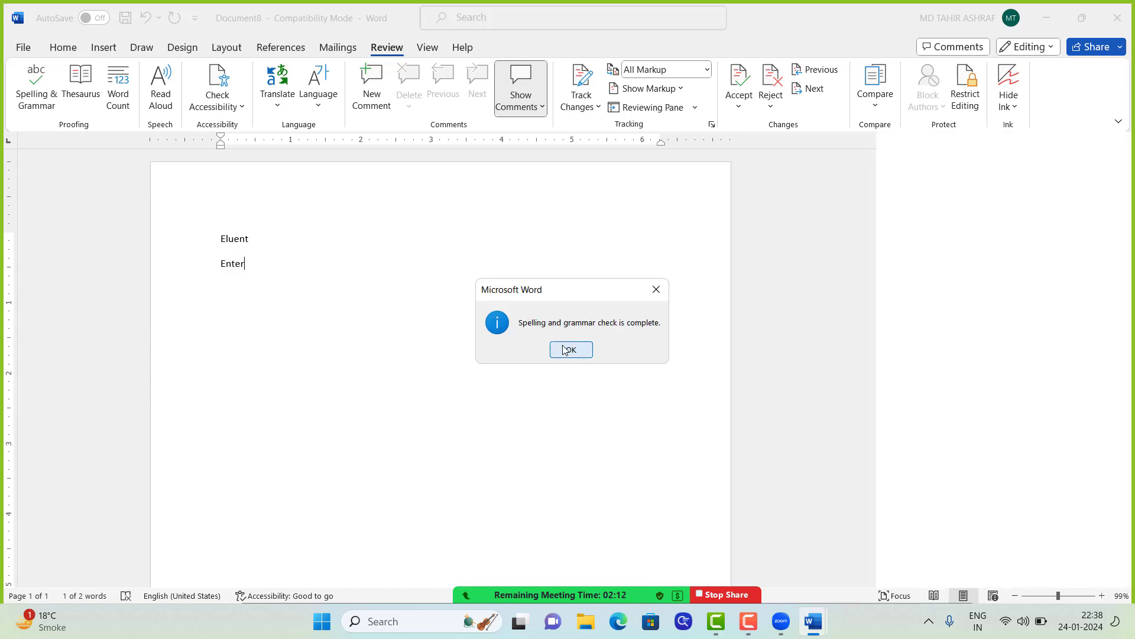
pyautogui.click(565, 350)
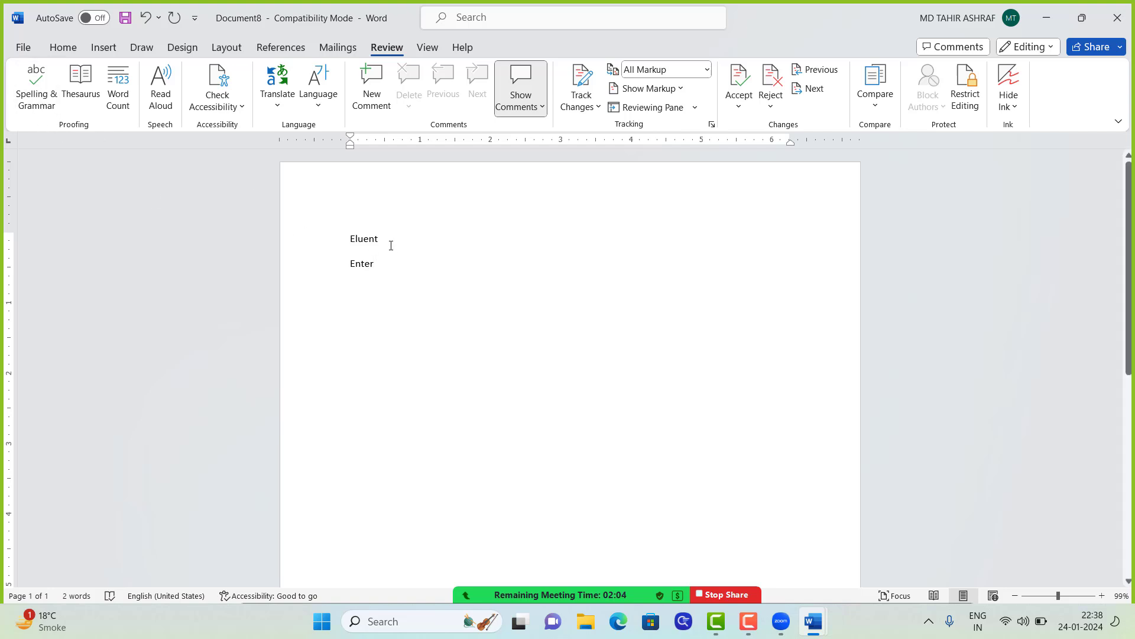
# Step: Delete the Eluent and Enter lines to empty the document
pyautogui.moveTo(382, 239)
pyautogui.mouseDown()
pyautogui.moveTo(356, 269)
pyautogui.moveTo(396, 266)
pyautogui.moveTo(386, 249)
pyautogui.mouseUp()
pyautogui.click(363, 244)
pyautogui.tripleClick(364, 244)
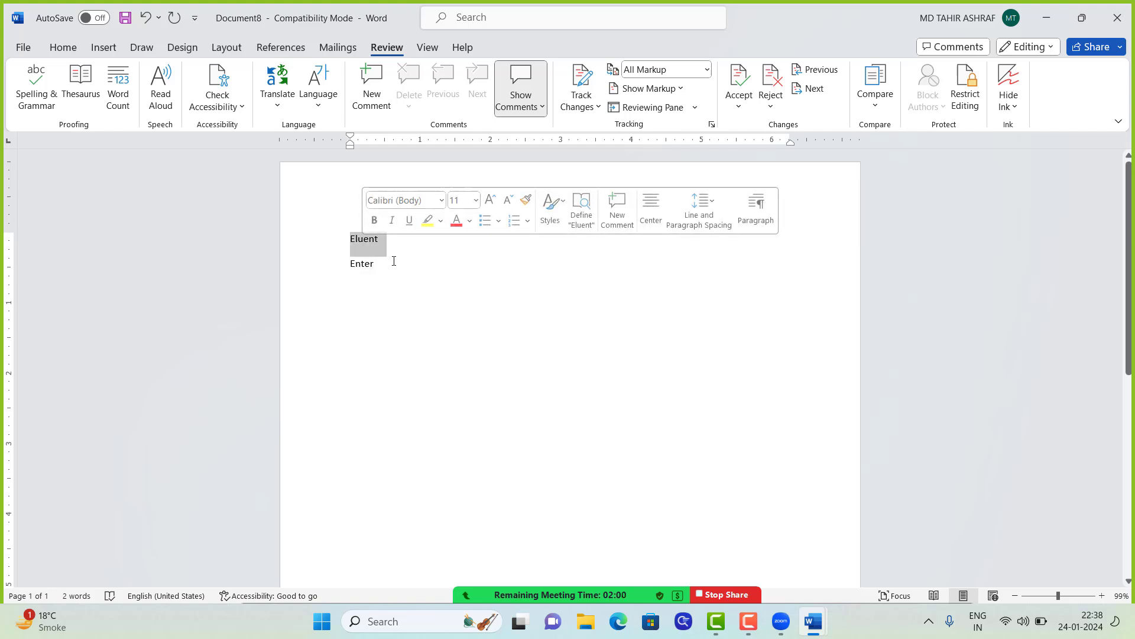
pyautogui.press('Delete')
pyautogui.tripleClick(364, 246)
pyautogui.press('Delete')
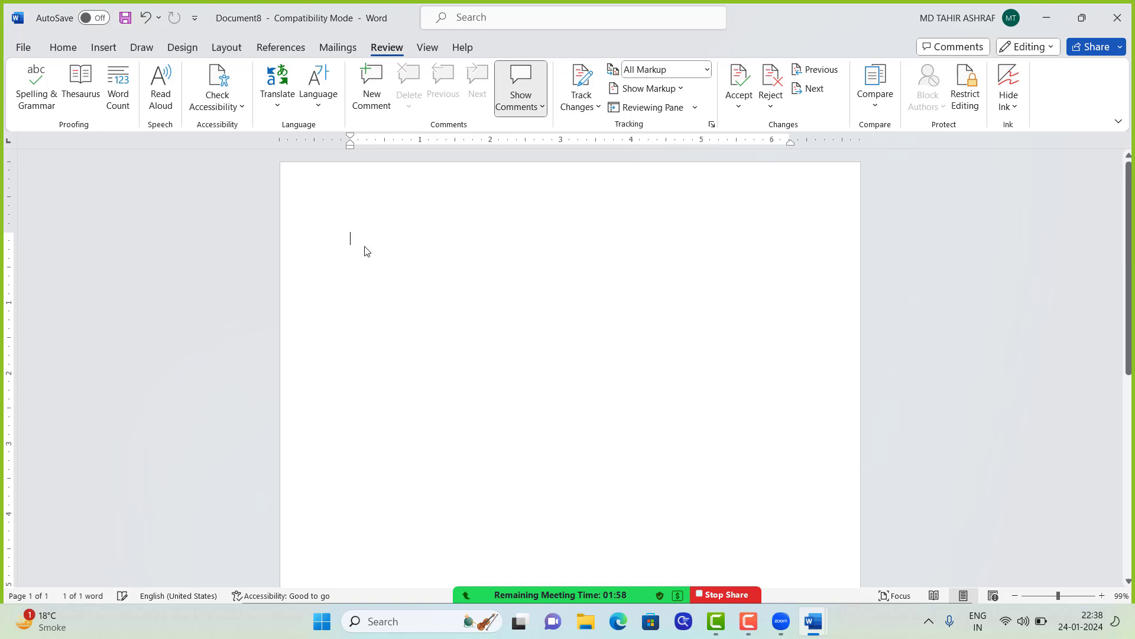
# Step: Type Page and look up its synonyms in the Thesaurus, browsing Side and Piece of paper
pyautogui.click(80, 88)
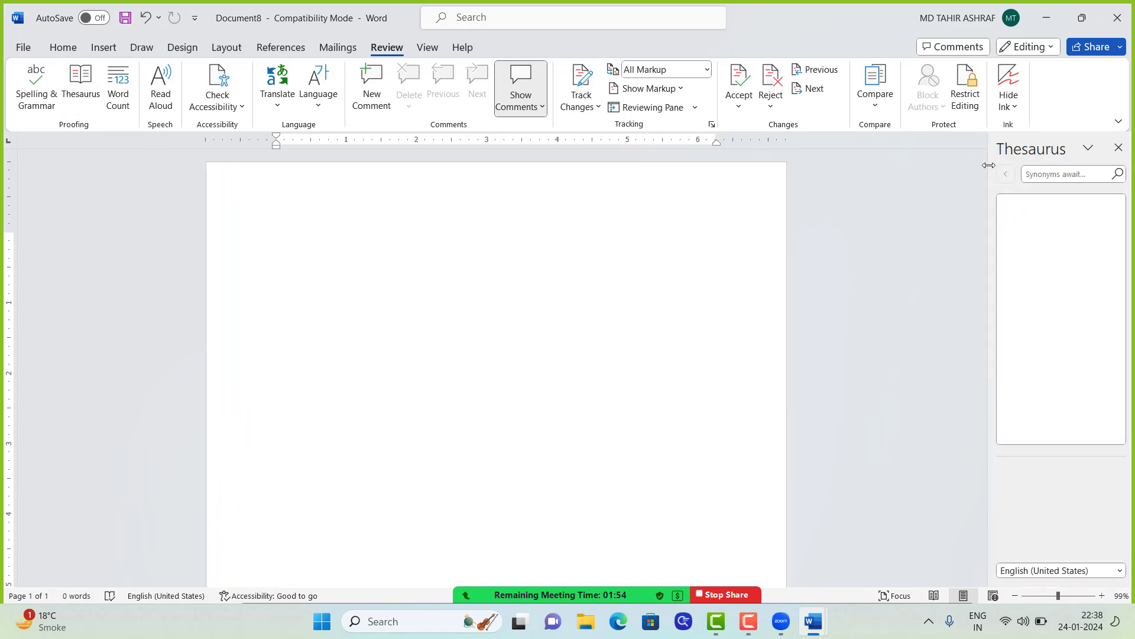
pyautogui.click(1118, 147)
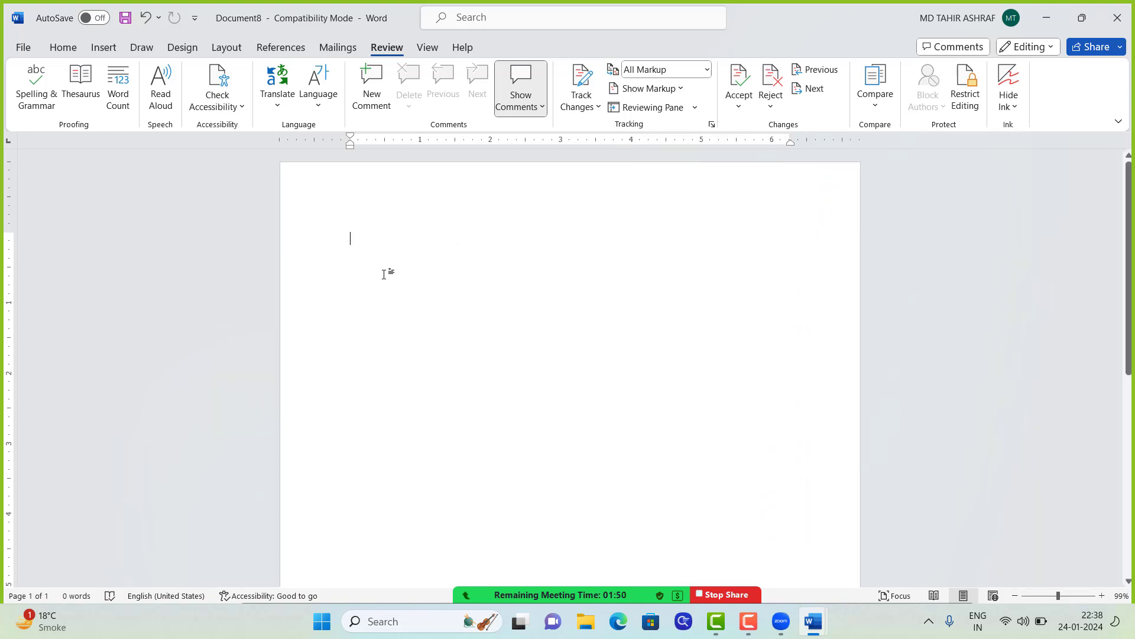
pyautogui.write('page')
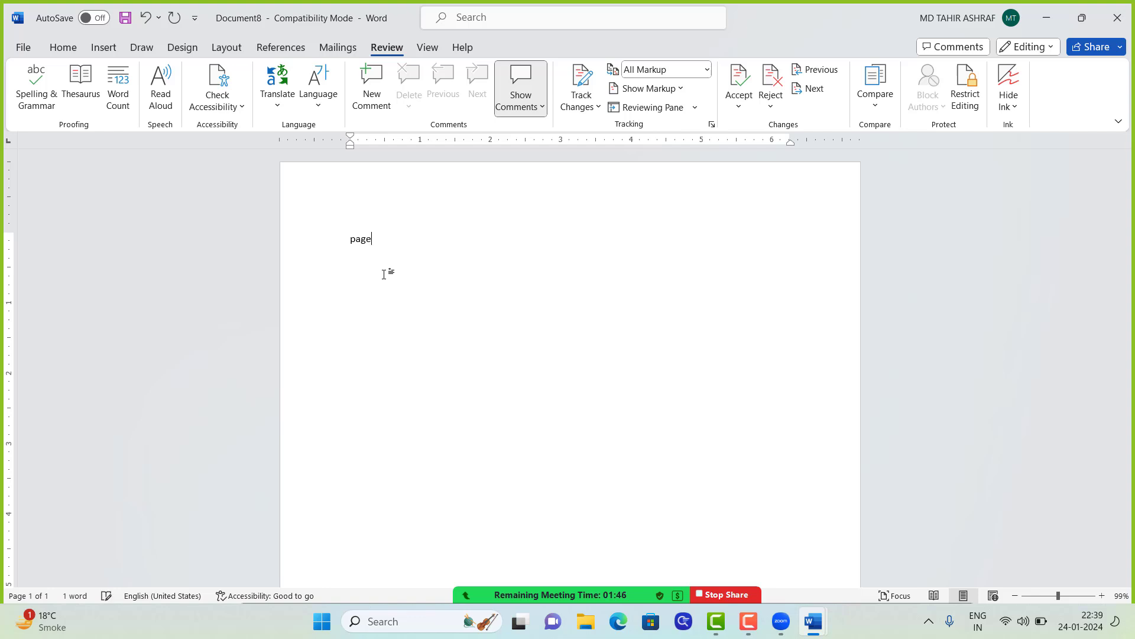
pyautogui.doubleClick(359, 243)
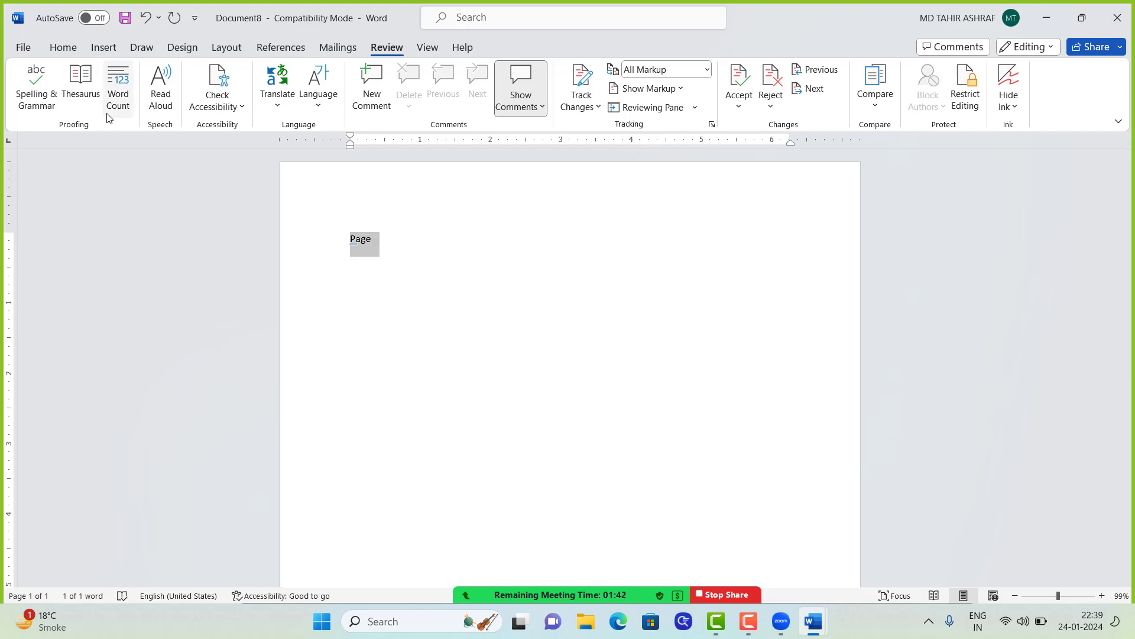
pyautogui.click(88, 104)
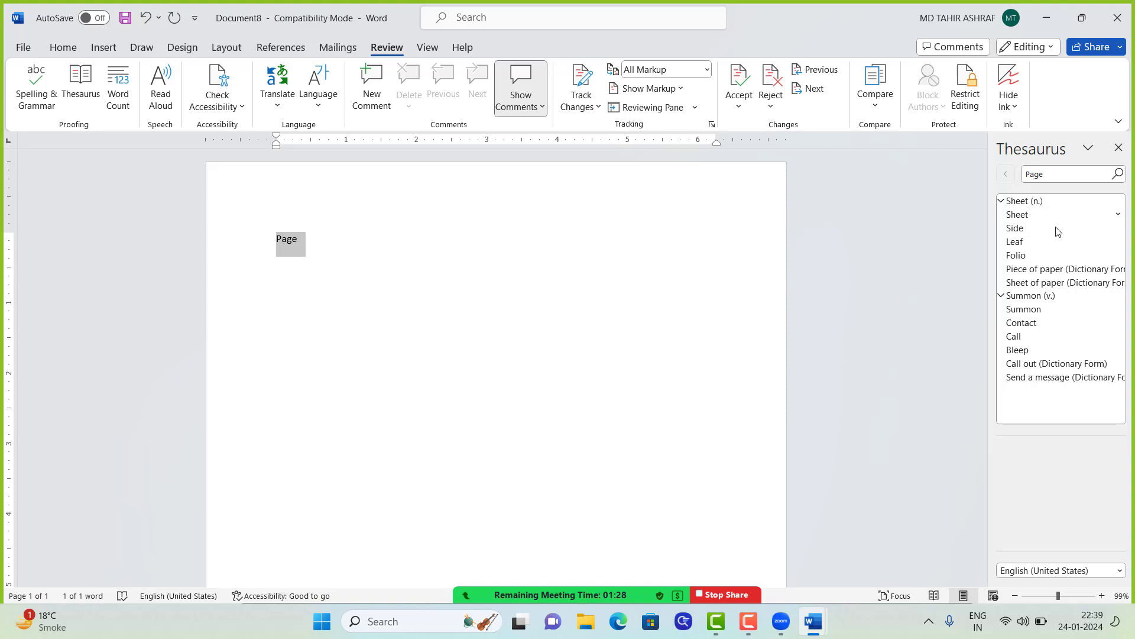
pyautogui.click(1119, 230)
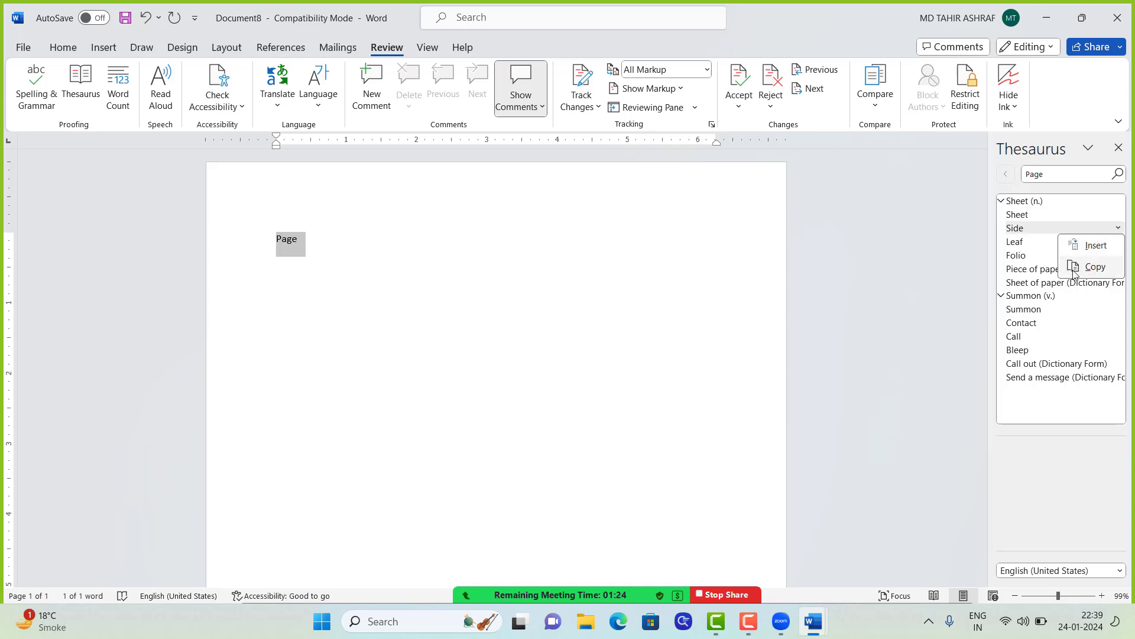
pyautogui.click(1024, 276)
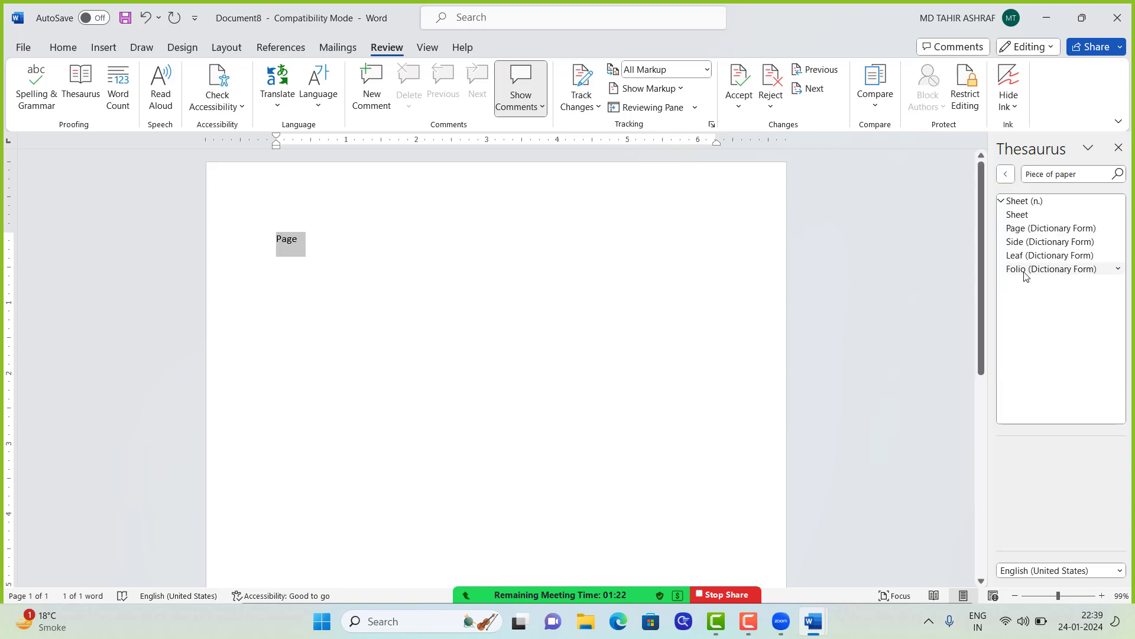
pyautogui.click(1118, 230)
pyautogui.click(1017, 229)
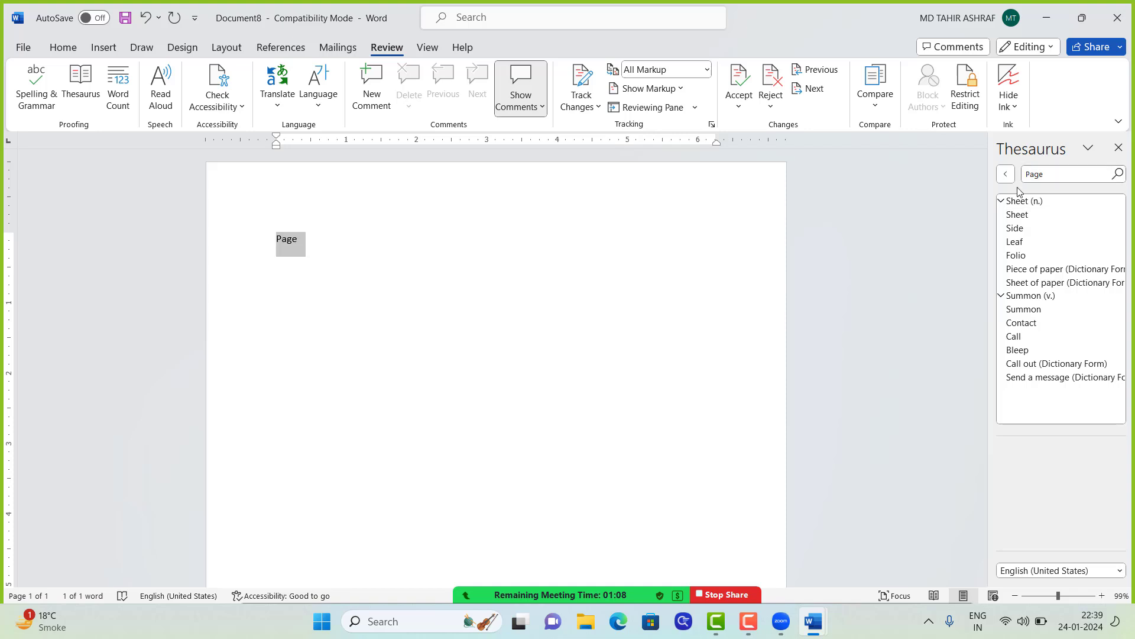
# Step: Close the Thesaurus and delete the word Page, leaving the document empty
pyautogui.click(1119, 147)
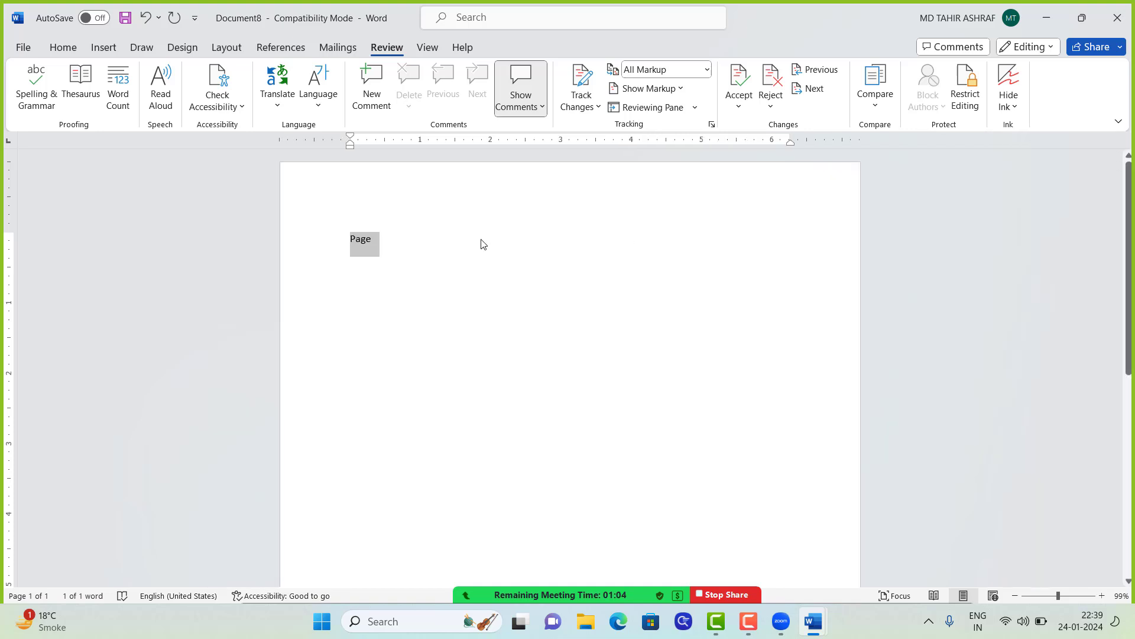
pyautogui.click(401, 246)
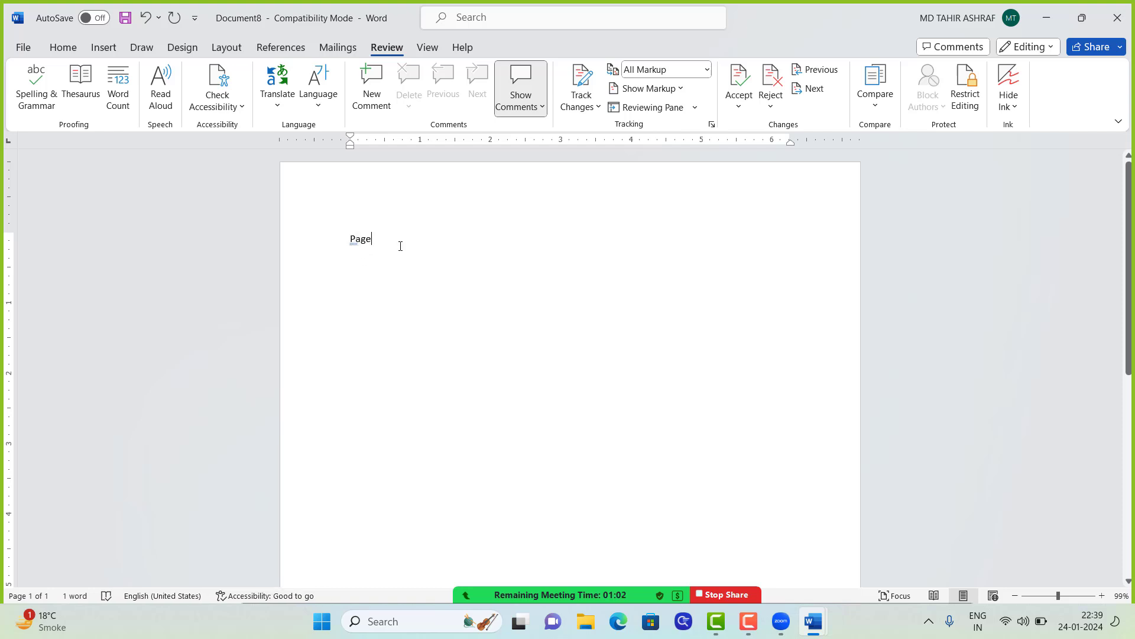
pyautogui.doubleClick(384, 240)
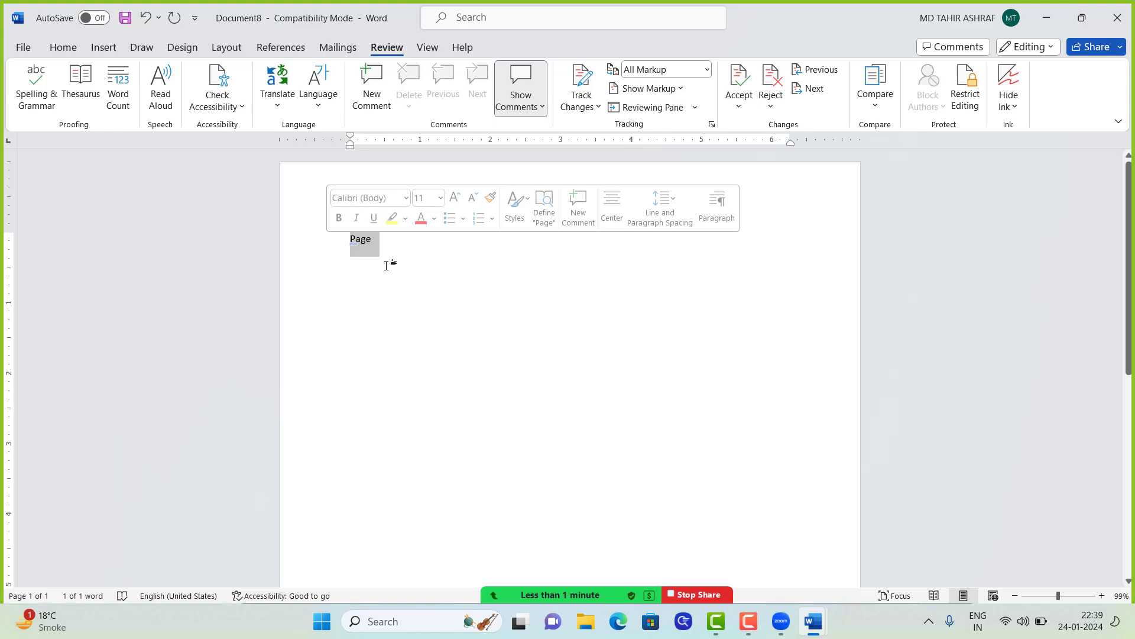
pyautogui.press('BackSpace')
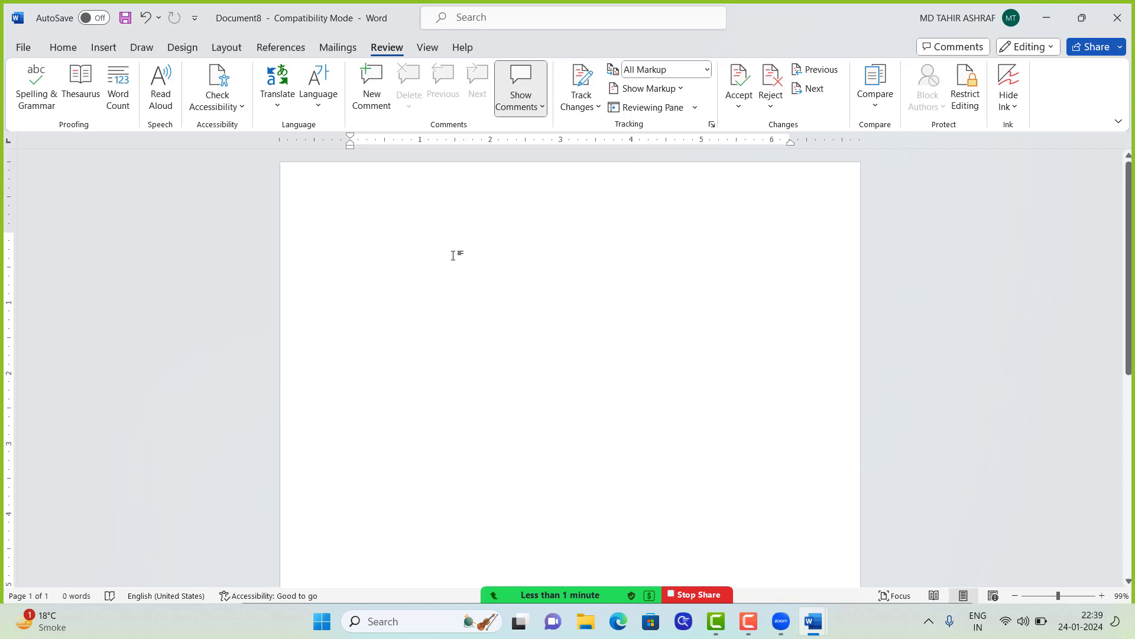